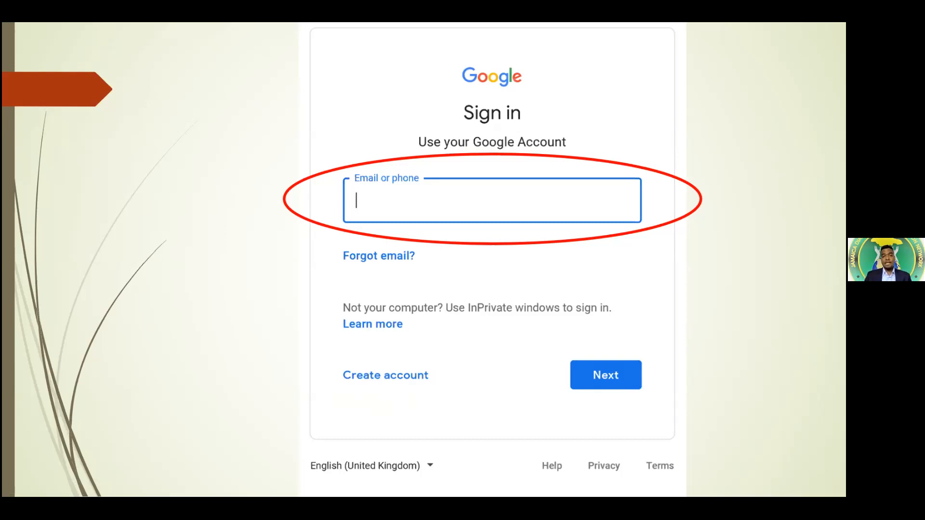
# Step through the sign-in slides back to the password slide, then switch to the Gmail inbox
pyautogui.press('Right')
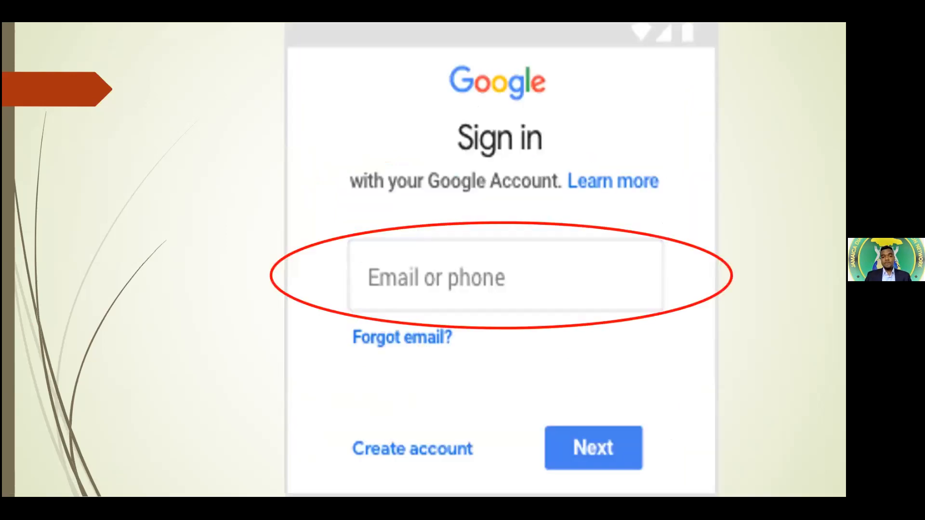
pyautogui.press('Right')
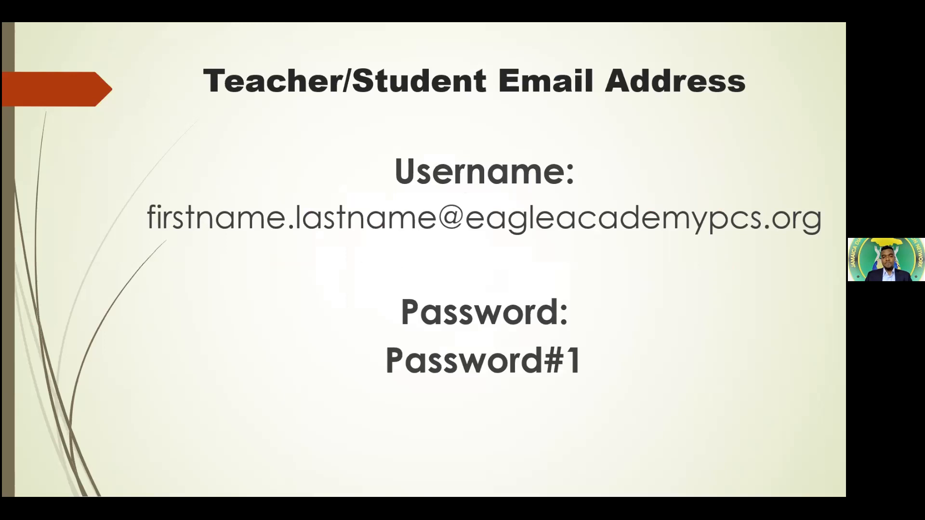
pyautogui.press('Right')
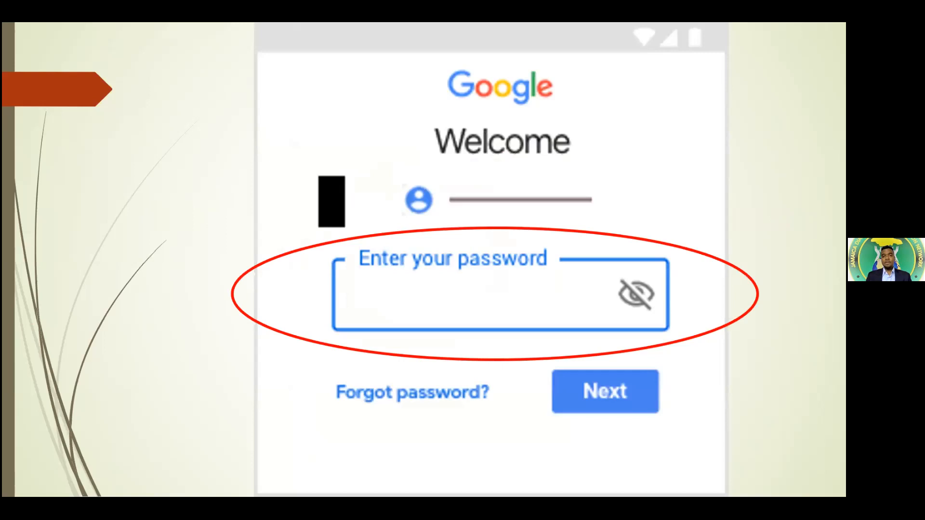
pyautogui.press('Right')
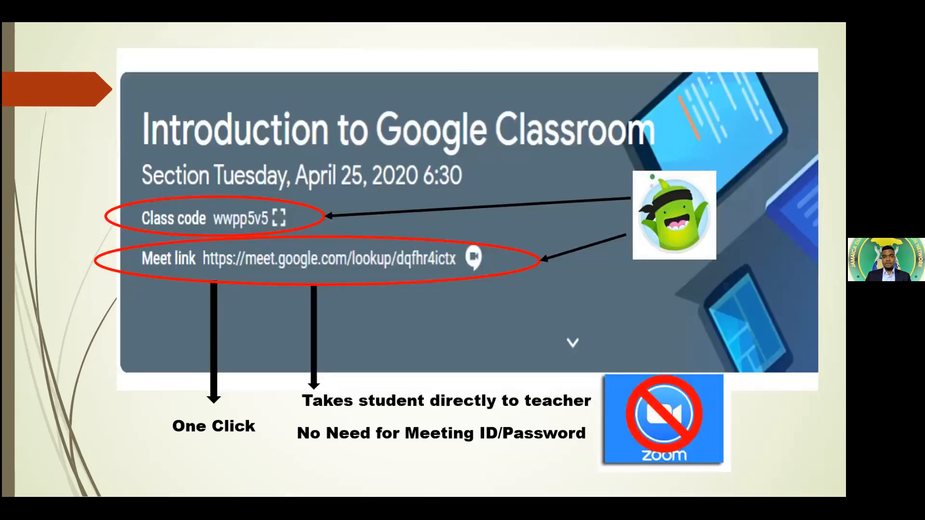
pyautogui.press('Left')
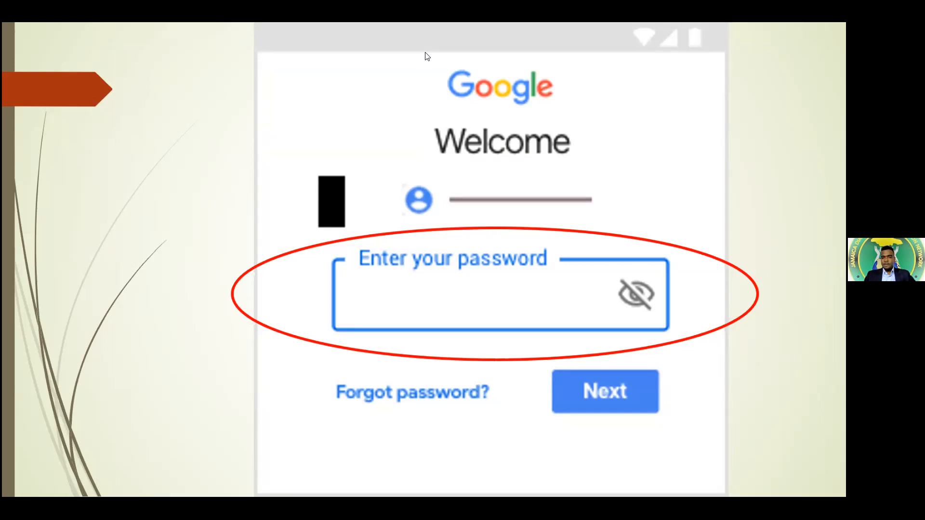
pyautogui.hotkey('alt', 'Tab')
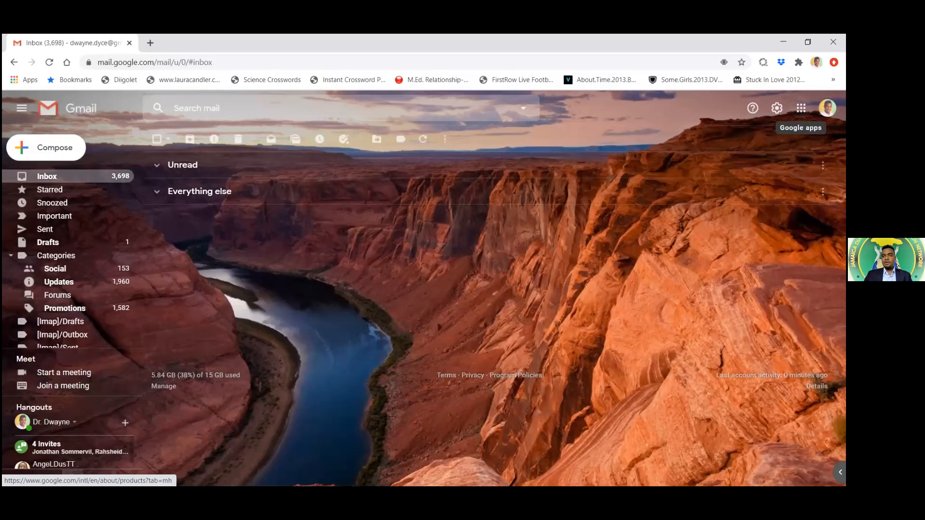
# Open the Google apps list from Gmail and scroll down through it
pyautogui.click(801, 108)
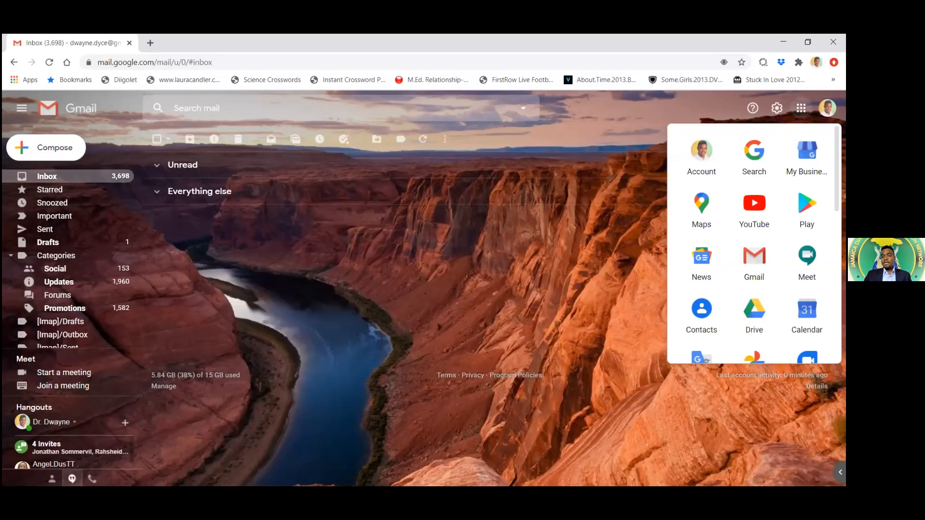
pyautogui.scroll(-1, 754, 243)
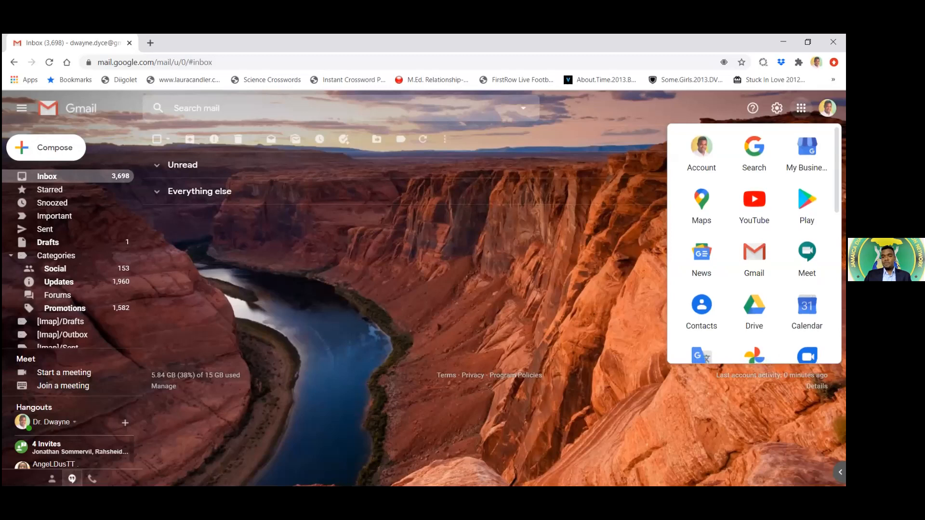
pyautogui.scroll(-1, 807, 272)
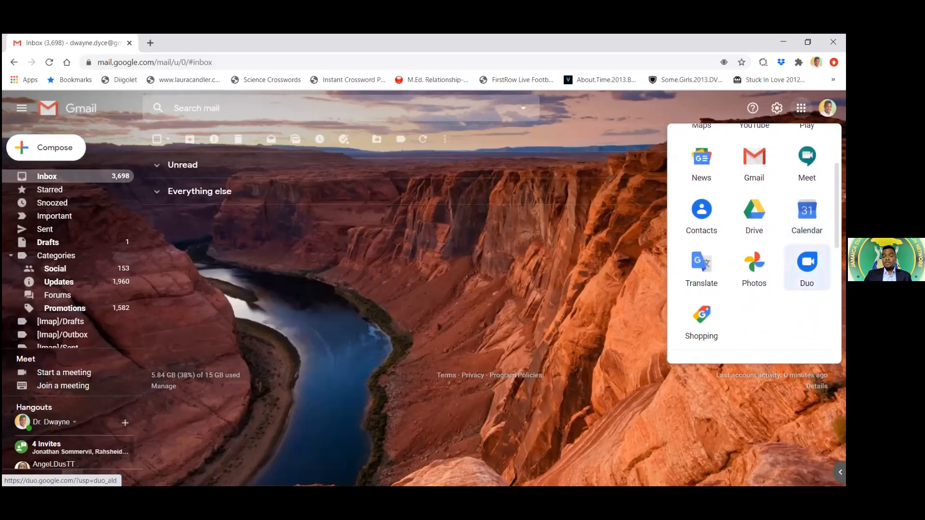
pyautogui.scroll(-1, 807, 272)
pyautogui.scroll(-1, 754, 243)
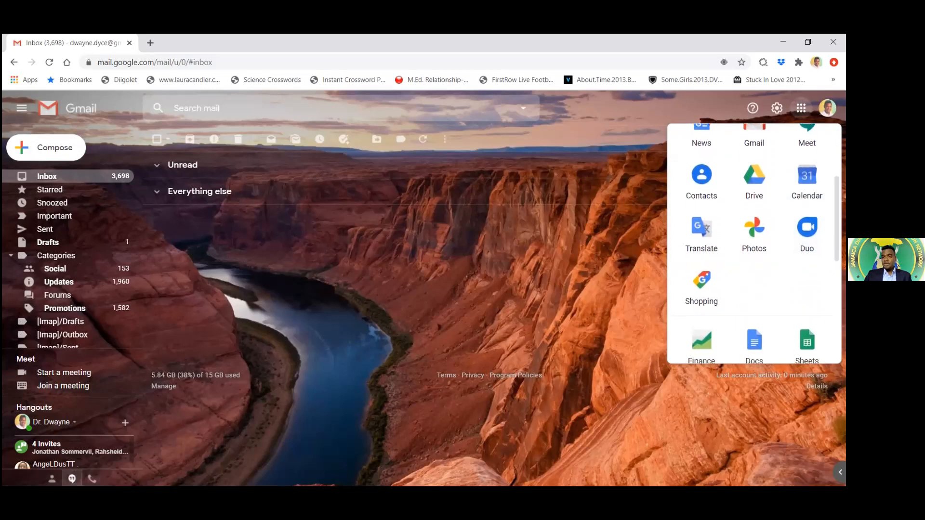
pyautogui.scroll(-3, 807, 256)
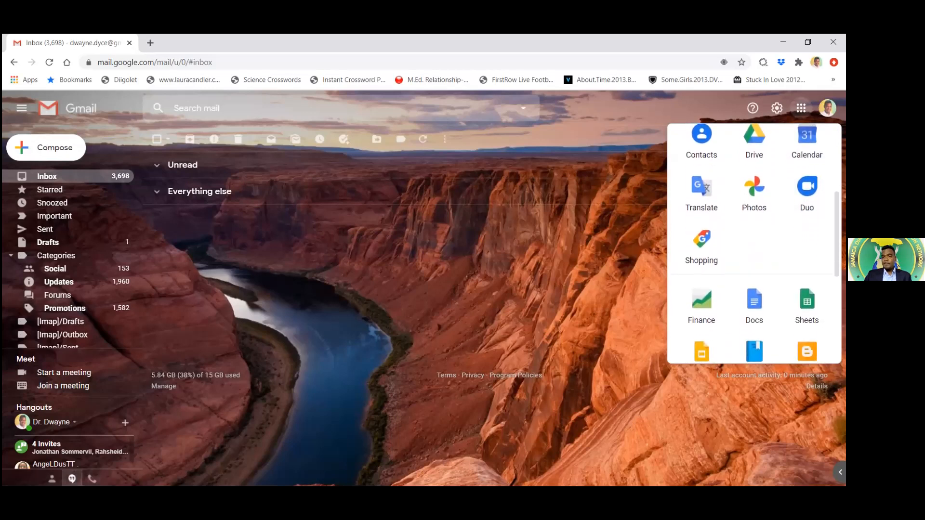
pyautogui.scroll(-4, 807, 261)
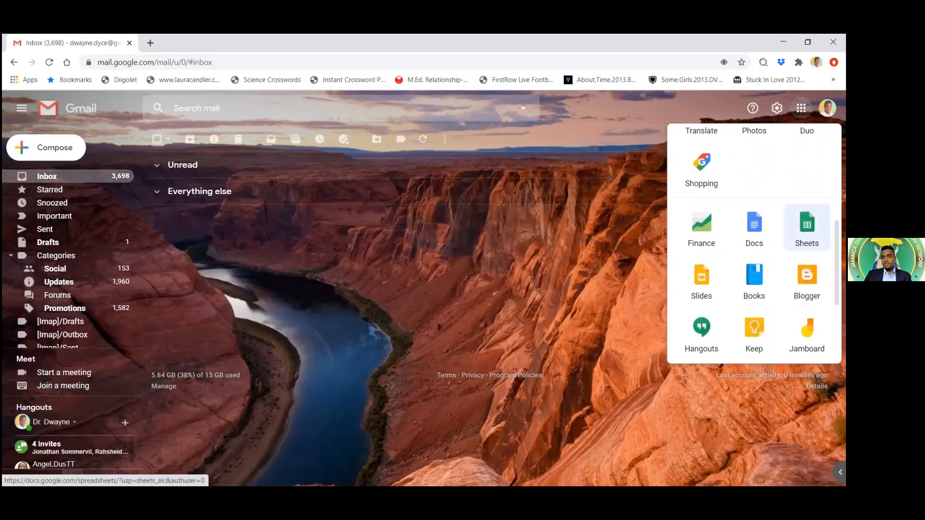
pyautogui.scroll(-5, 807, 280)
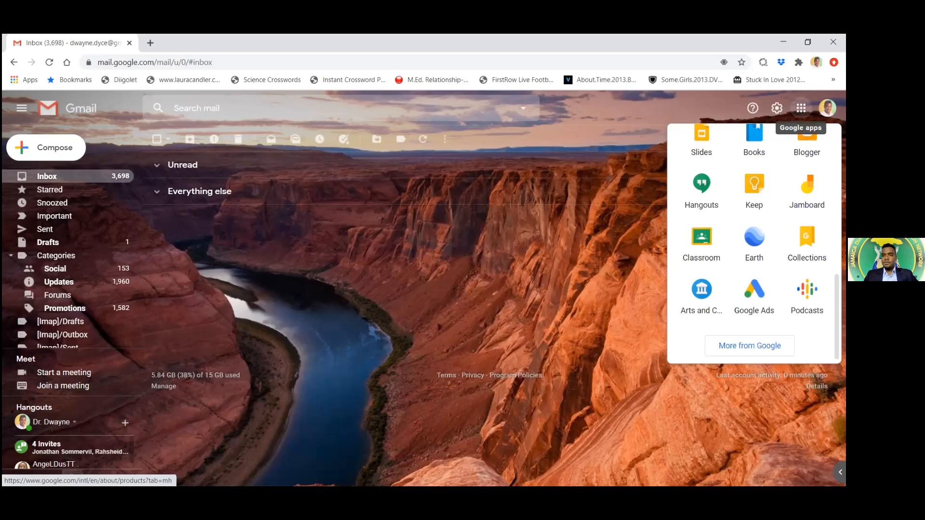
# Reopen the Google apps list and scroll down until Classroom appears
pyautogui.click(801, 108)
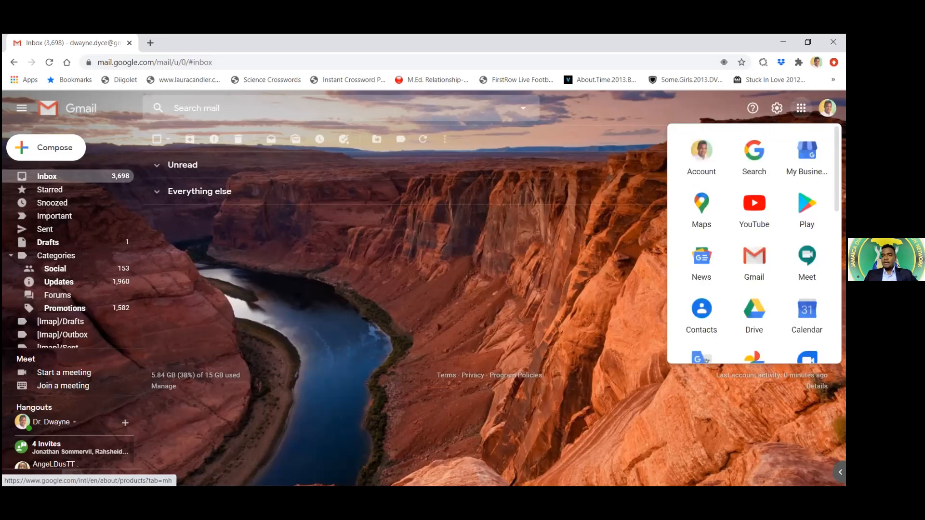
pyautogui.click(801, 108)
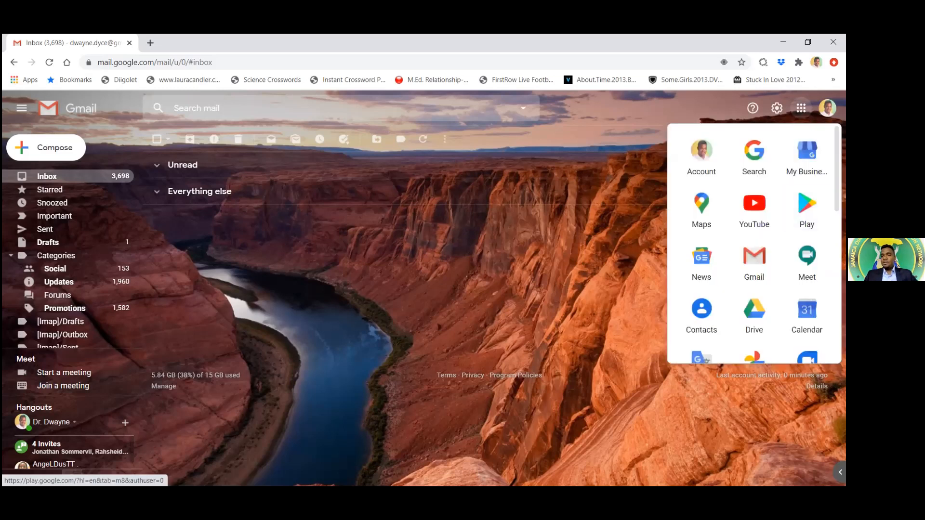
pyautogui.scroll(-1, 807, 164)
pyautogui.scroll(-1, 754, 241)
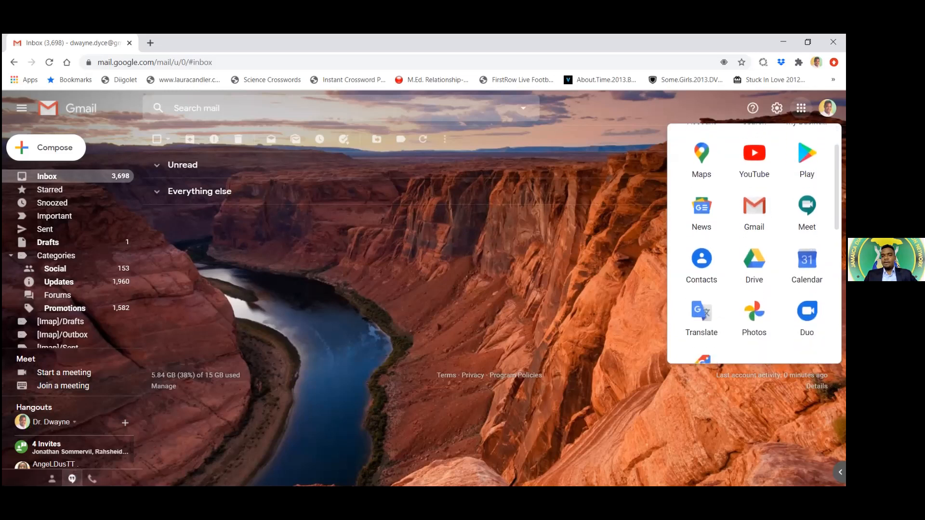
pyautogui.scroll(-4, 754, 241)
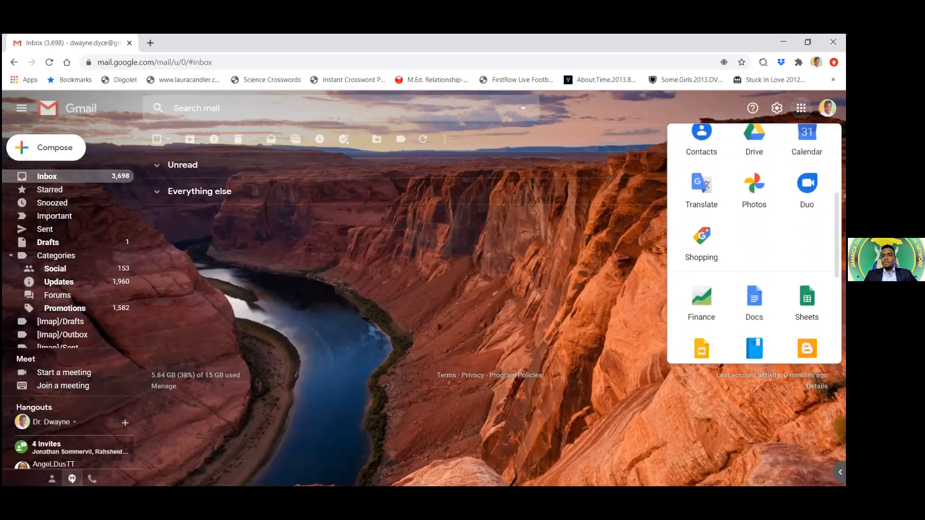
pyautogui.scroll(-2, 754, 241)
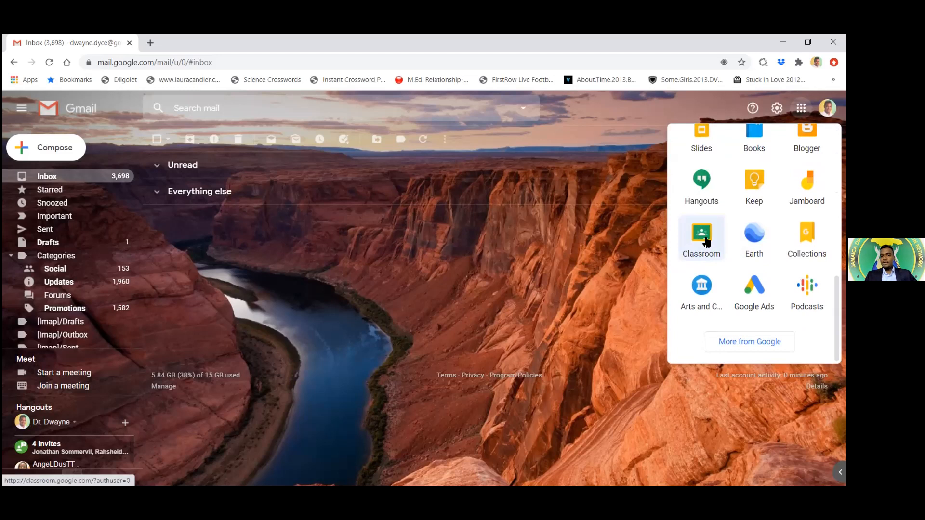
# Launch Classroom from the apps list and open the + menu for joining or creating a class
pyautogui.click(706, 239)
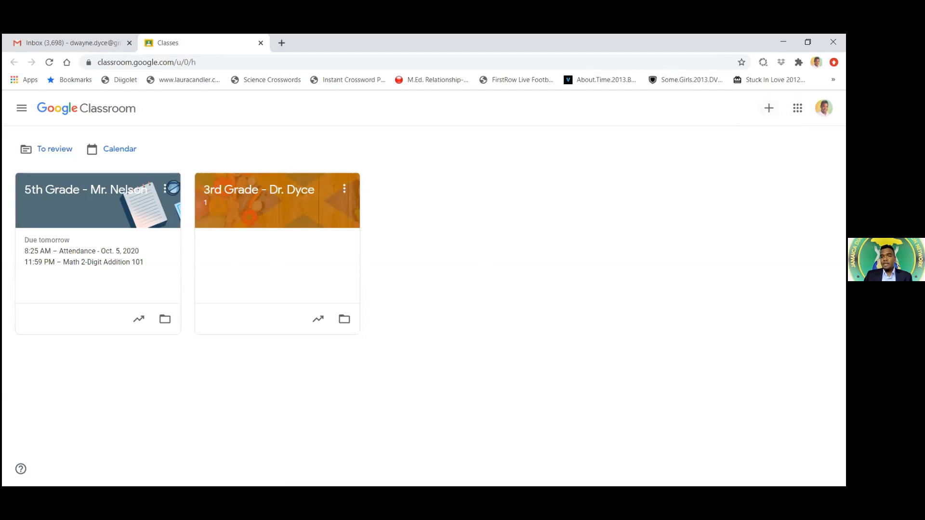
pyautogui.click(769, 108)
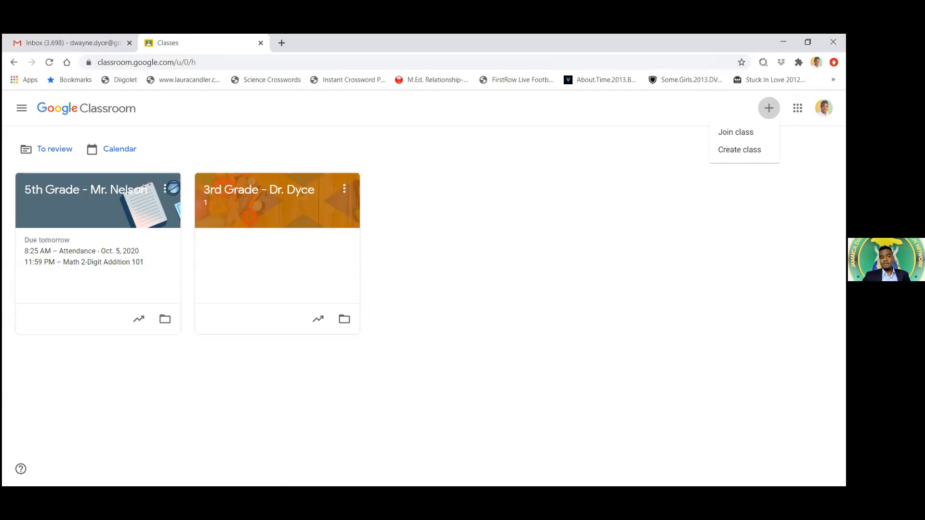
# Choose Create class from the + menu
pyautogui.click(741, 150)
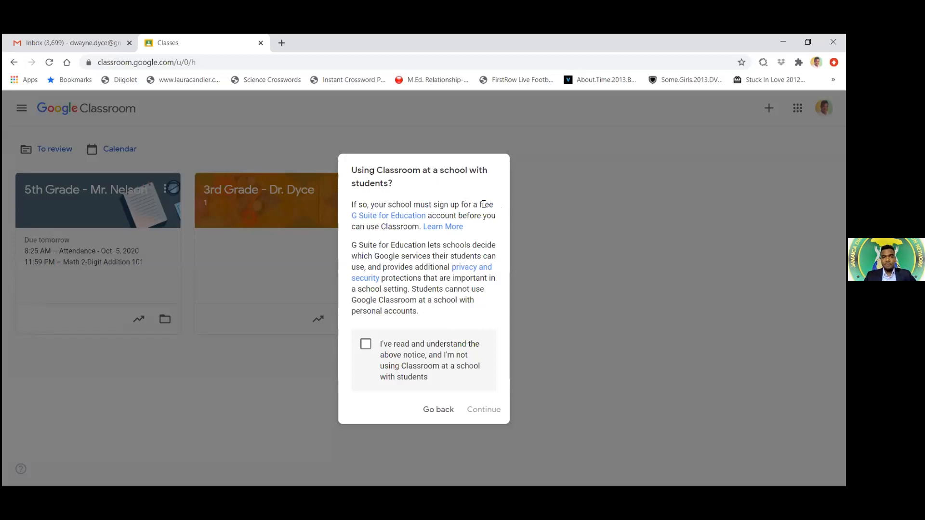
# Open the G Suite for Education info page, then return and tick the acknowledgement checkbox
pyautogui.click(396, 220)
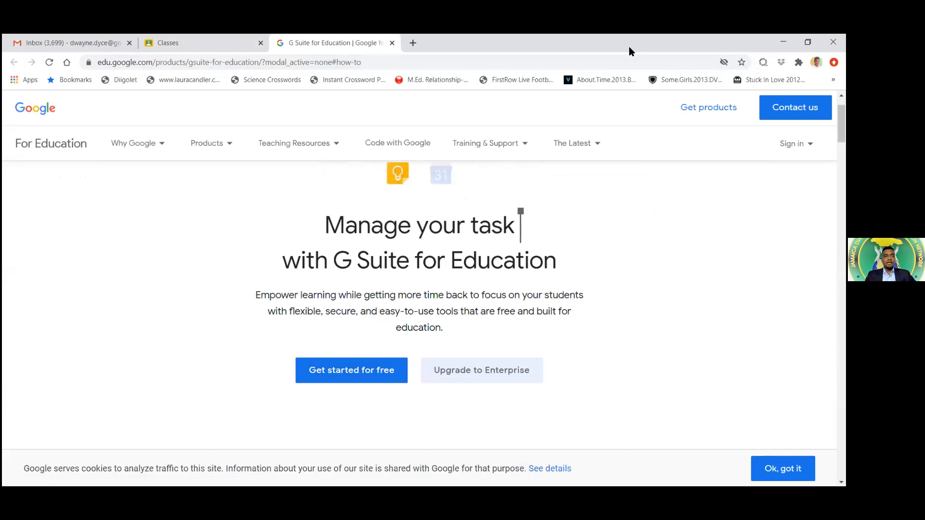
pyautogui.click(165, 42)
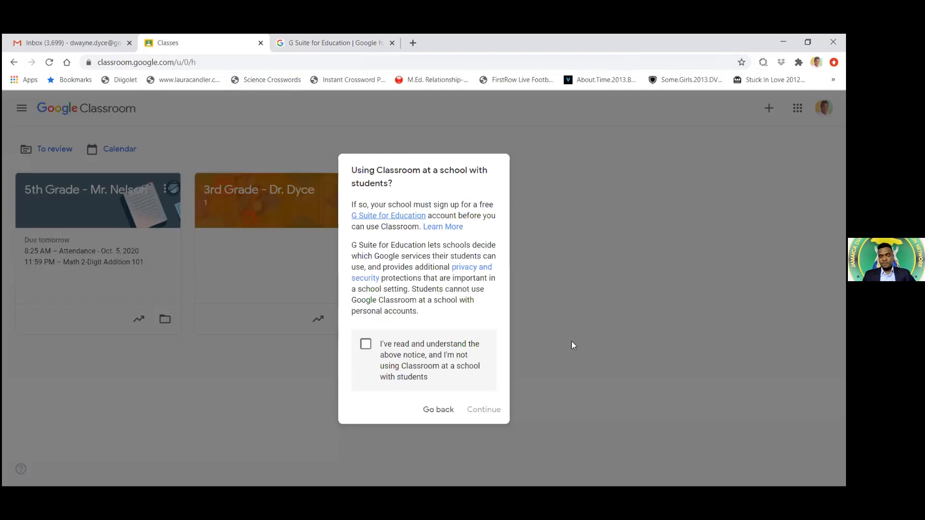
pyautogui.click(366, 344)
# Continue to the form and enter the teacher's name as class name and section 'Form I'
pyautogui.click(485, 410)
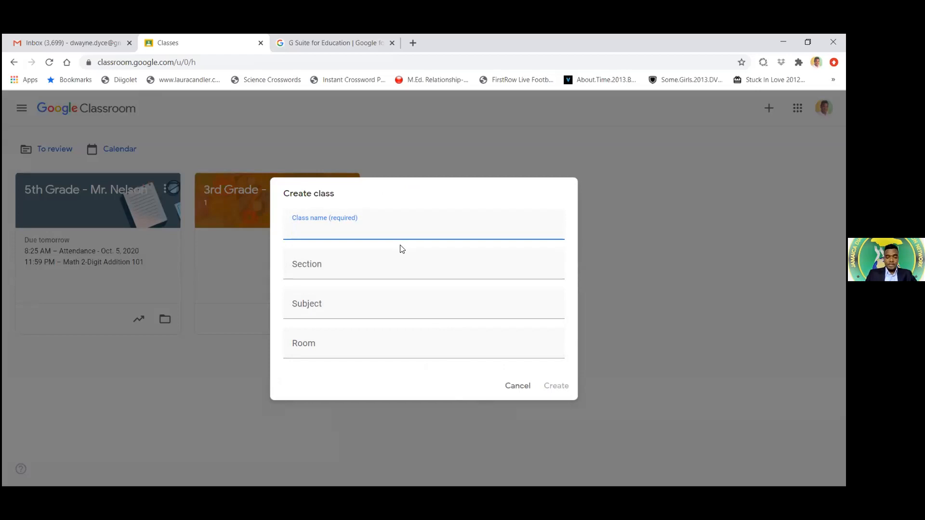
pyautogui.write('M')
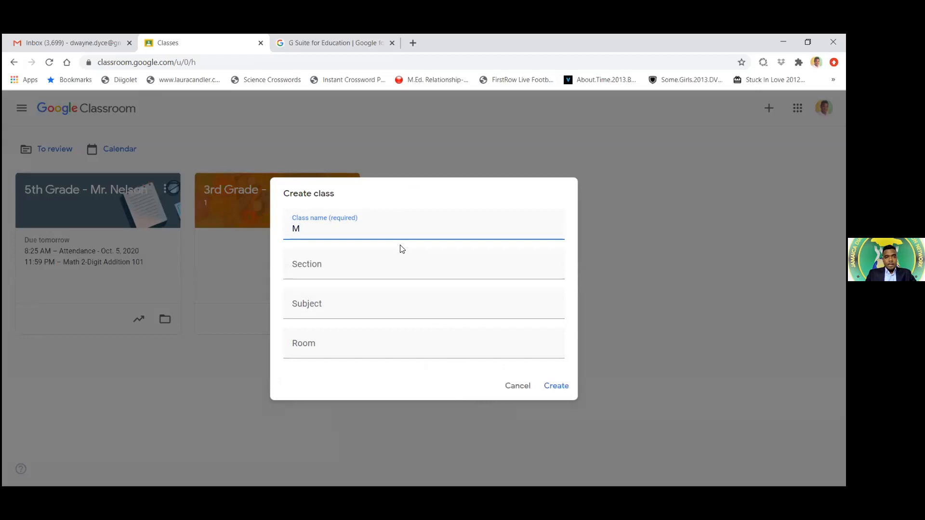
pyautogui.write('s Baker')
pyautogui.click(320, 265)
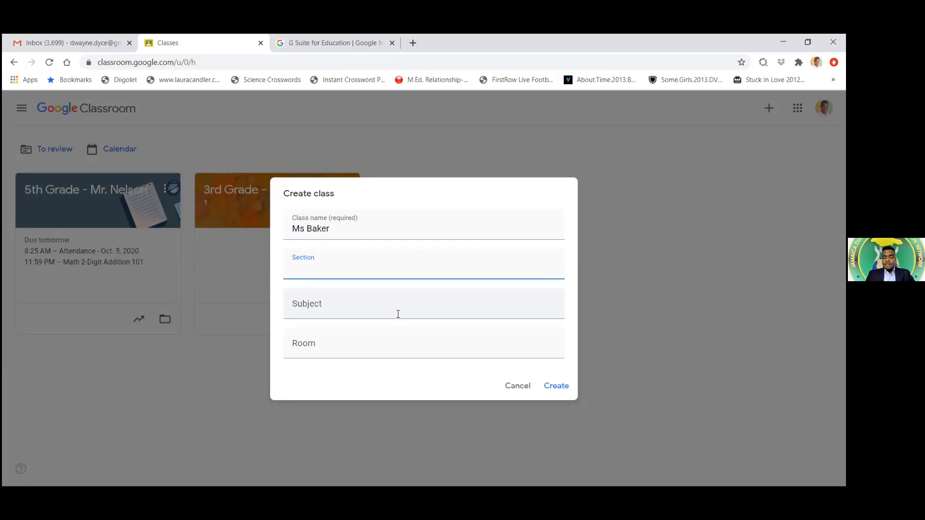
pyautogui.write('Form I')
# Set the class subject to Mathematics
pyautogui.click(332, 303)
pyautogui.write('Math')
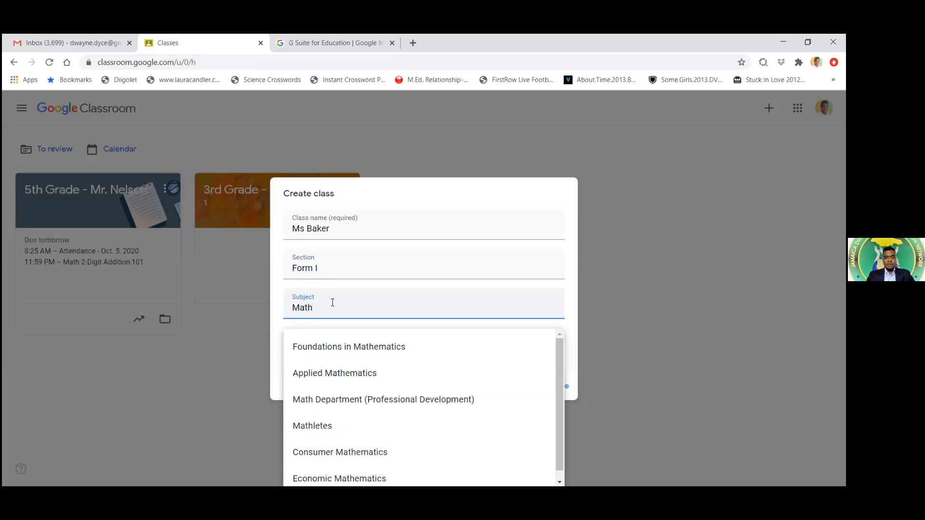
pyautogui.click(574, 303)
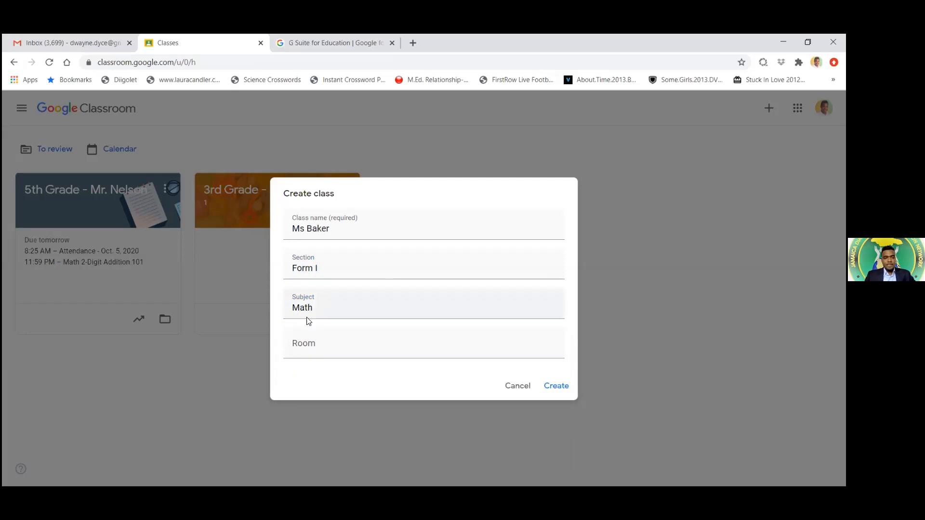
pyautogui.click(324, 308)
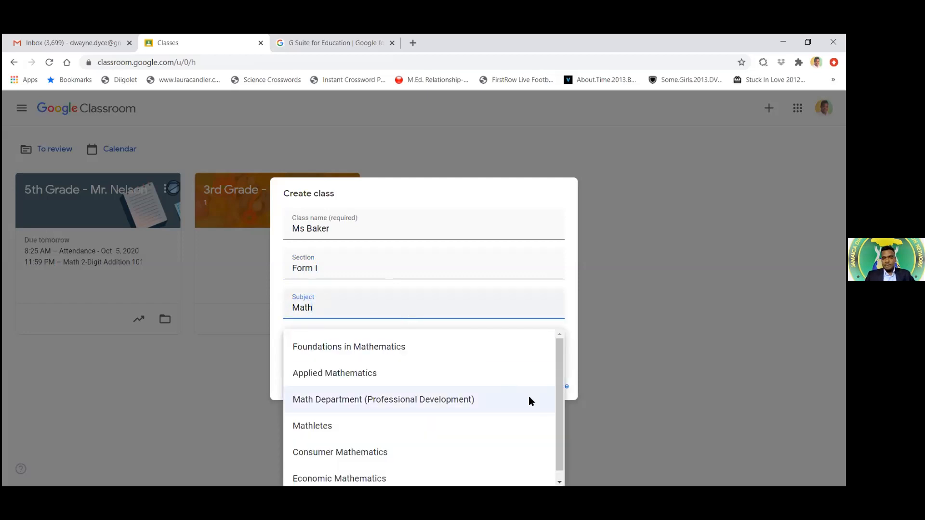
pyautogui.moveTo(560, 407); pyautogui.dragTo(562, 420)
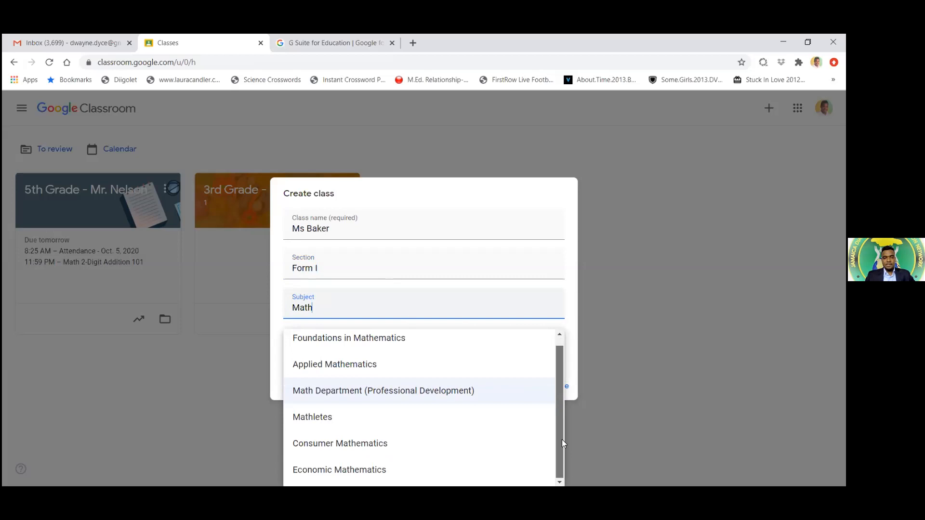
pyautogui.scroll(1, 562, 442)
pyautogui.click(574, 309)
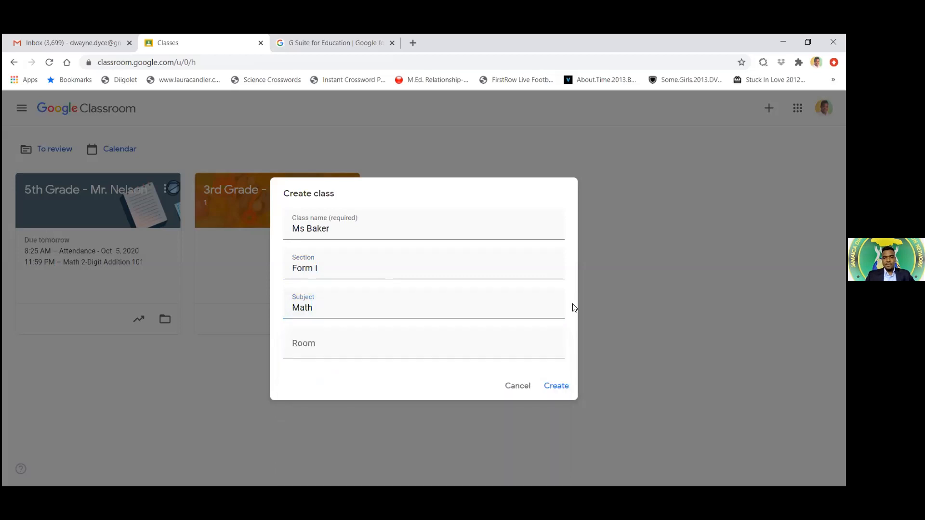
pyautogui.click(444, 307)
pyautogui.write('ematics')
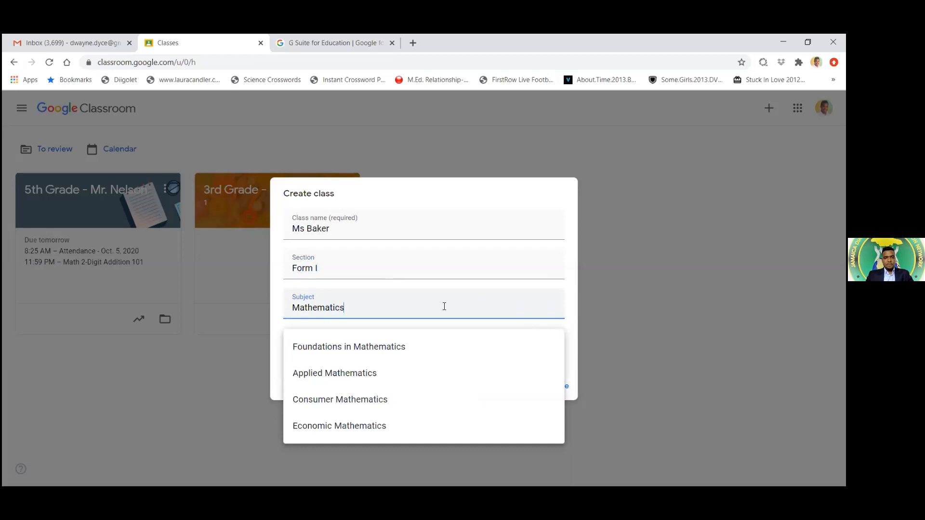
# Set the room to B-101 and create the class
pyautogui.press('Tab')
pyautogui.write('101')
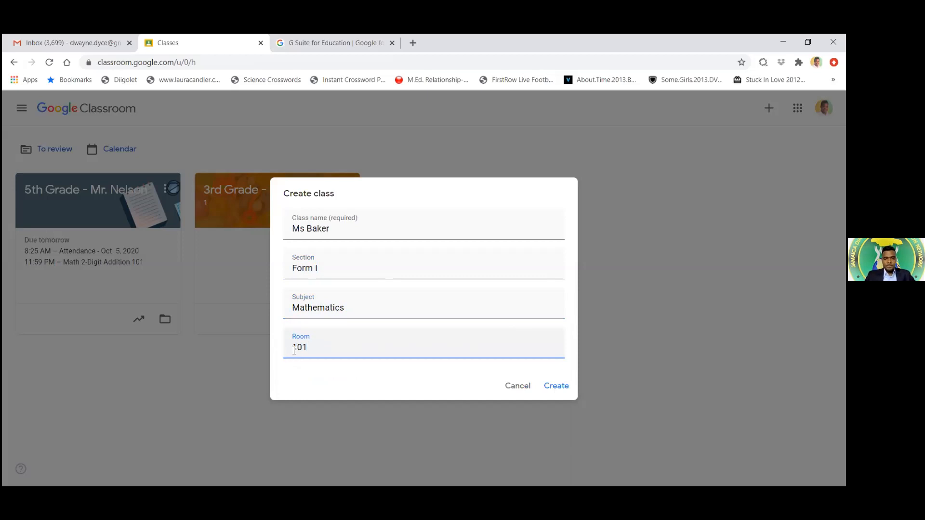
pyautogui.click(295, 348)
pyautogui.write('B')
pyautogui.press('BackSpace')
pyautogui.write('-')
pyautogui.click(559, 386)
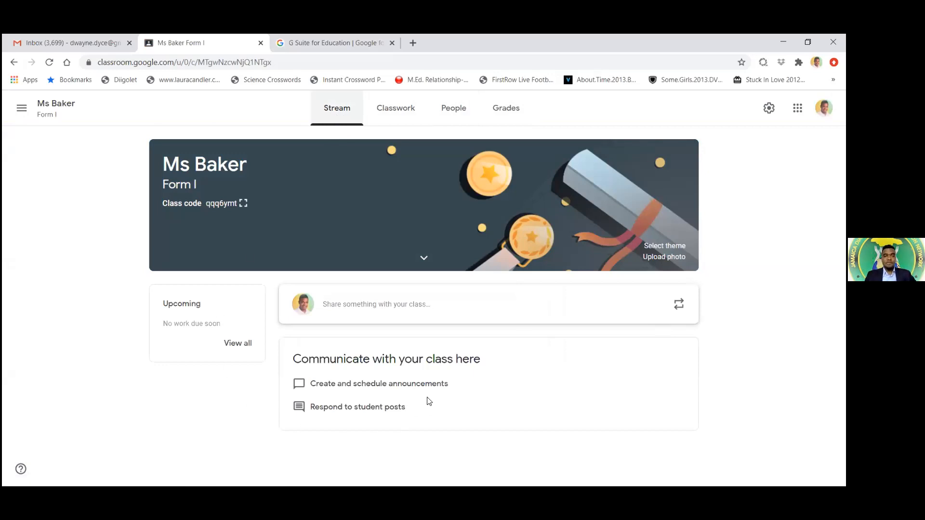
# Look over the Classwork and People pages and the navigation menu, then return to Stream
pyautogui.click(402, 116)
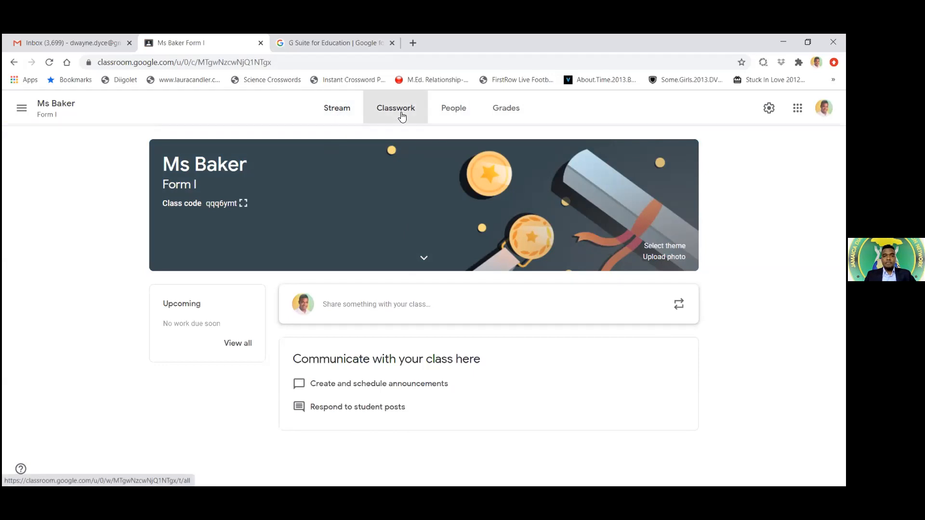
pyautogui.click(465, 115)
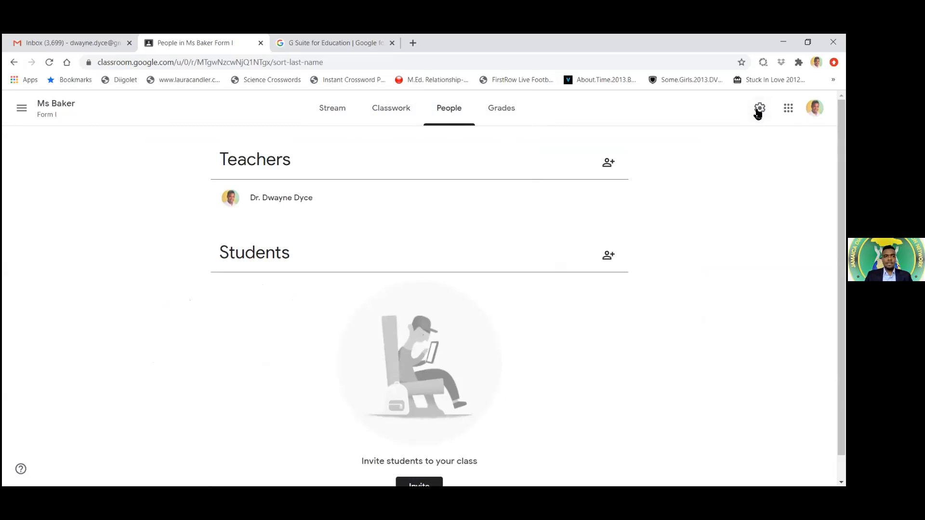
pyautogui.click(22, 109)
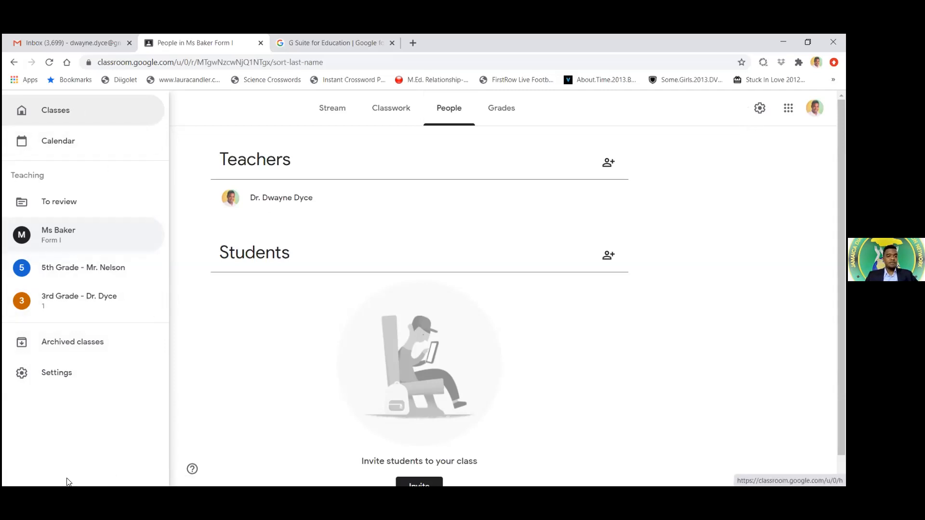
pyautogui.click(299, 298)
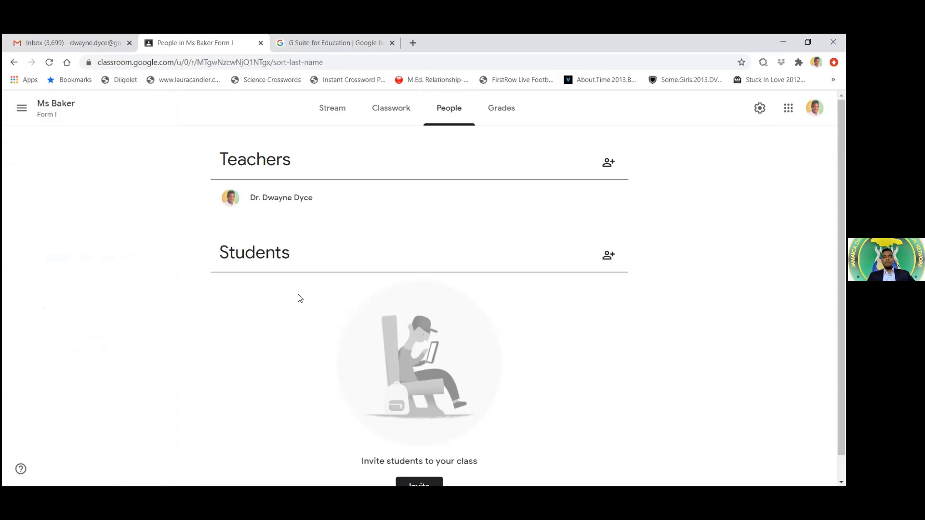
pyautogui.click(332, 108)
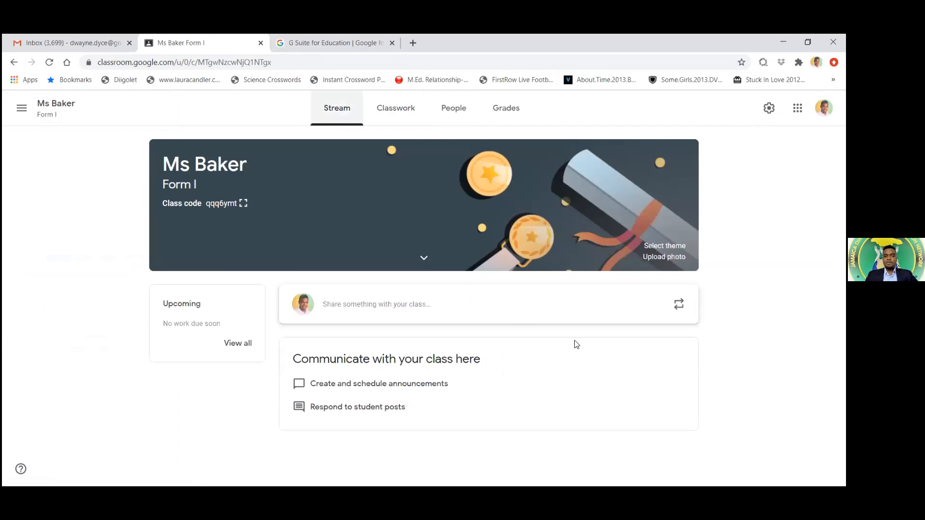
# Start a class announcement and type the welcome message to students and parents
pyautogui.click(360, 304)
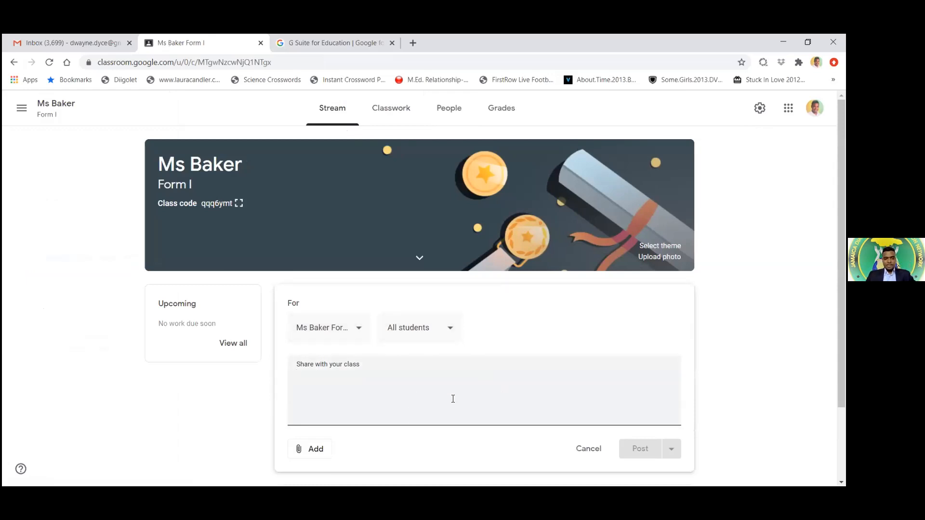
pyautogui.write('Hello S')
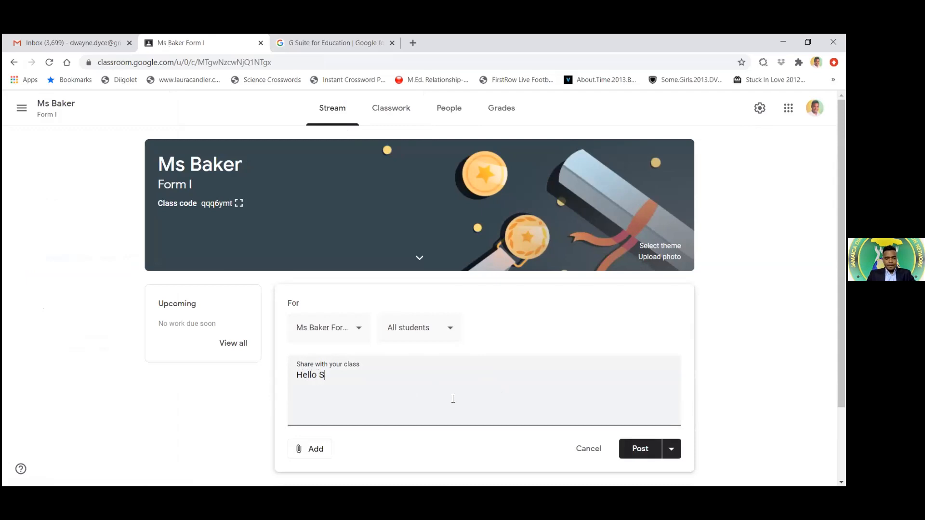
pyautogui.write('tudents and Parents, ')
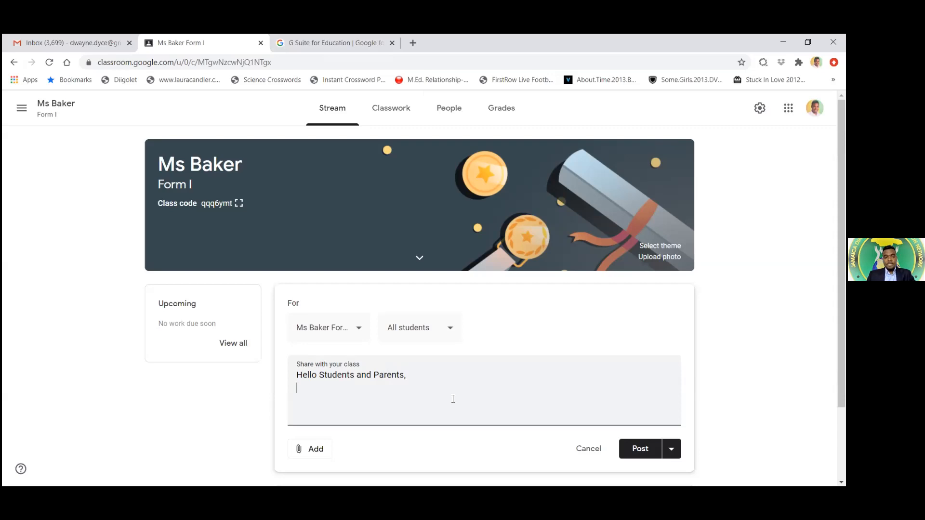
pyautogui.write('Welcome to Ms. Bakers cla')
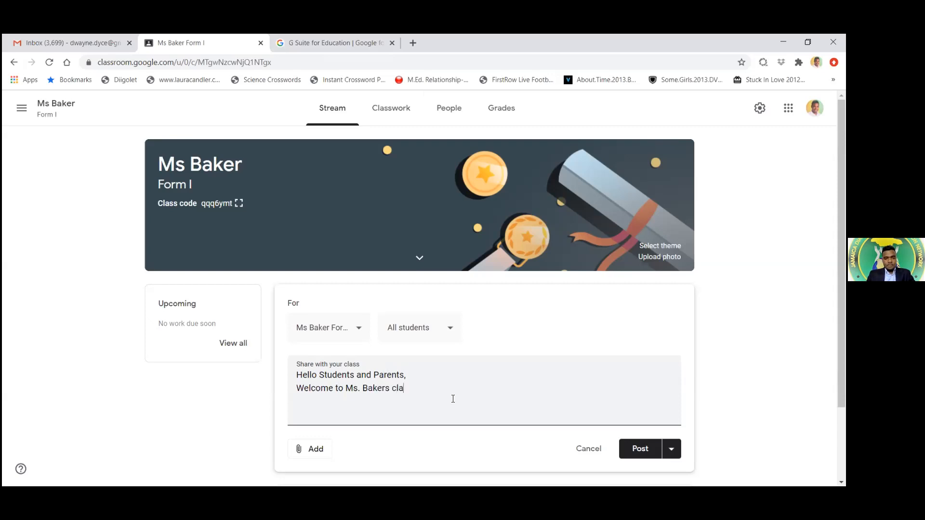
pyautogui.write('ss.  I am very h')
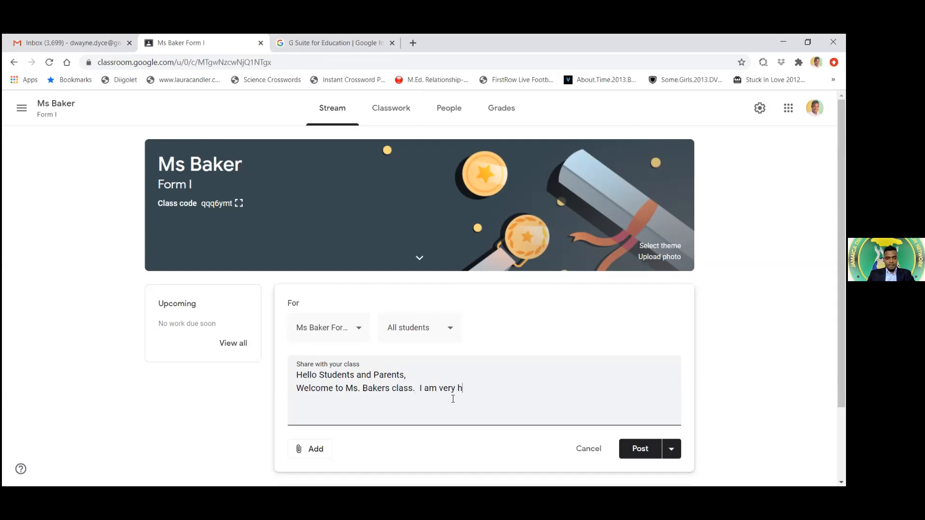
pyautogui.write('appy to have all of you')
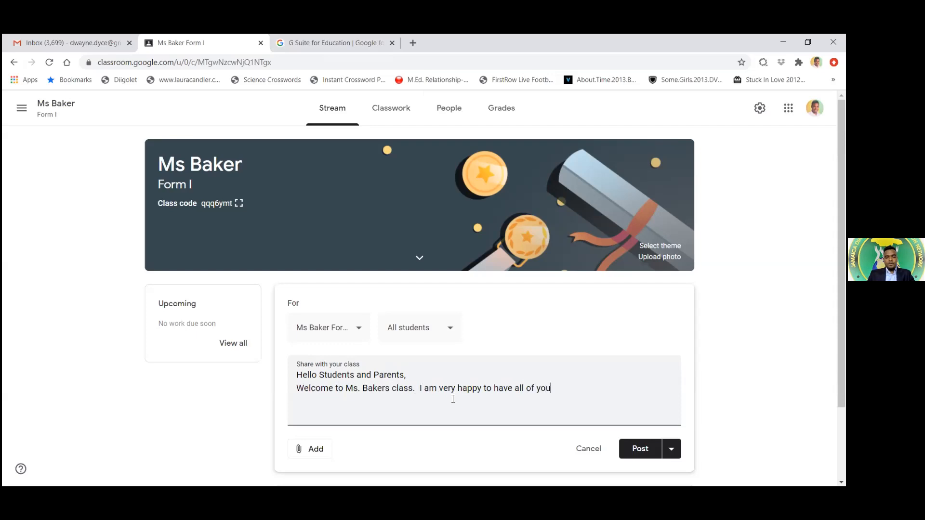
pyautogui.write(' with me this year.')
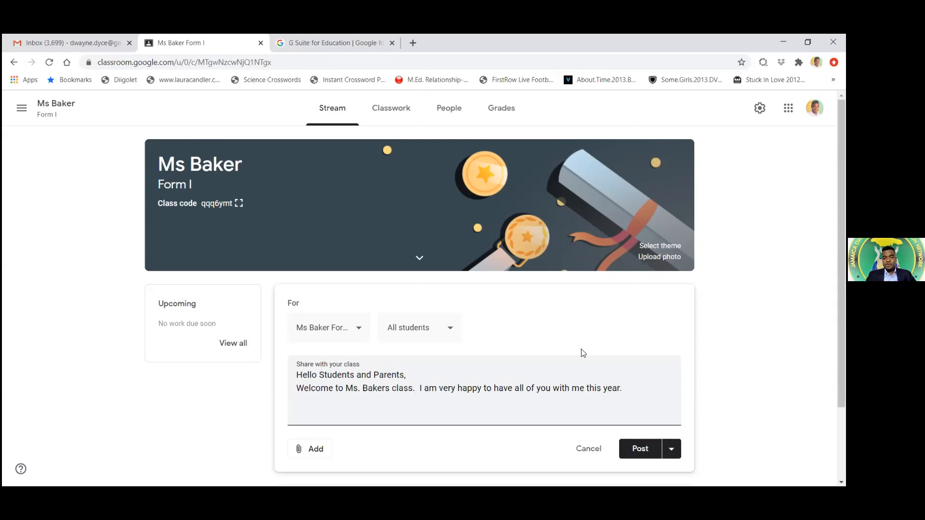
pyautogui.scroll(-2, 682, 361)
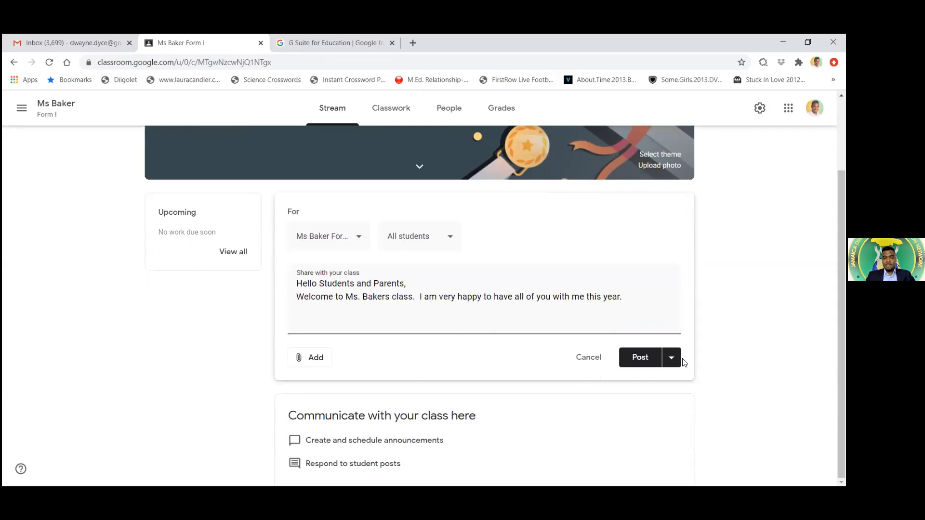
# Browse the announcement's attachment options, then pick Schedule from the post options
pyautogui.click(309, 361)
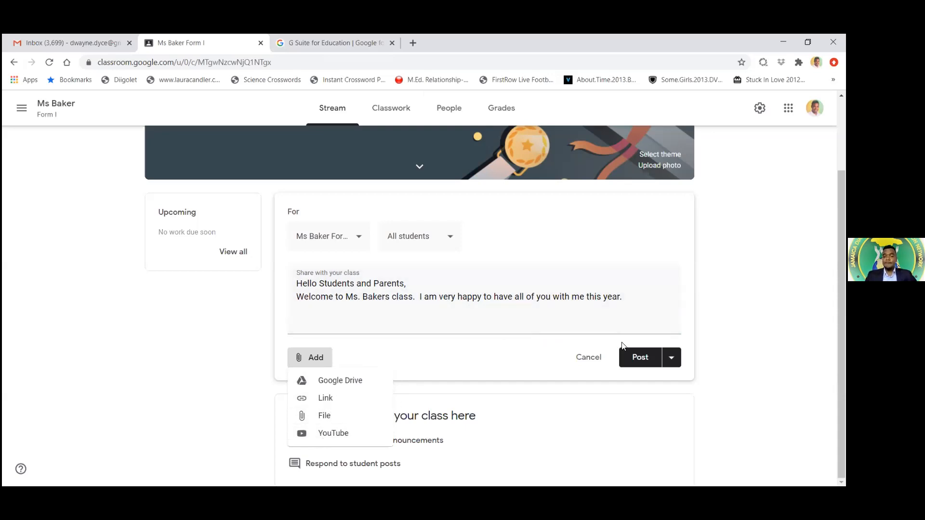
pyautogui.click(497, 354)
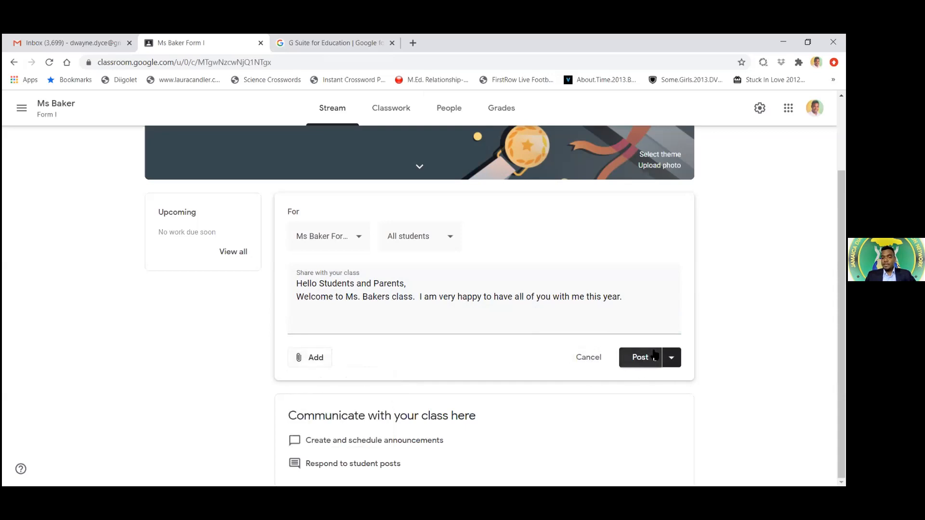
pyautogui.click(678, 364)
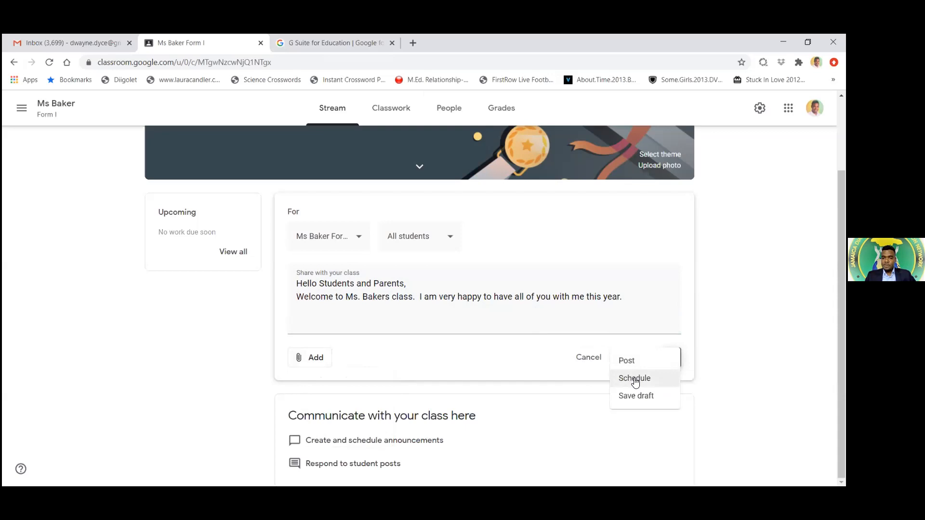
pyautogui.click(634, 379)
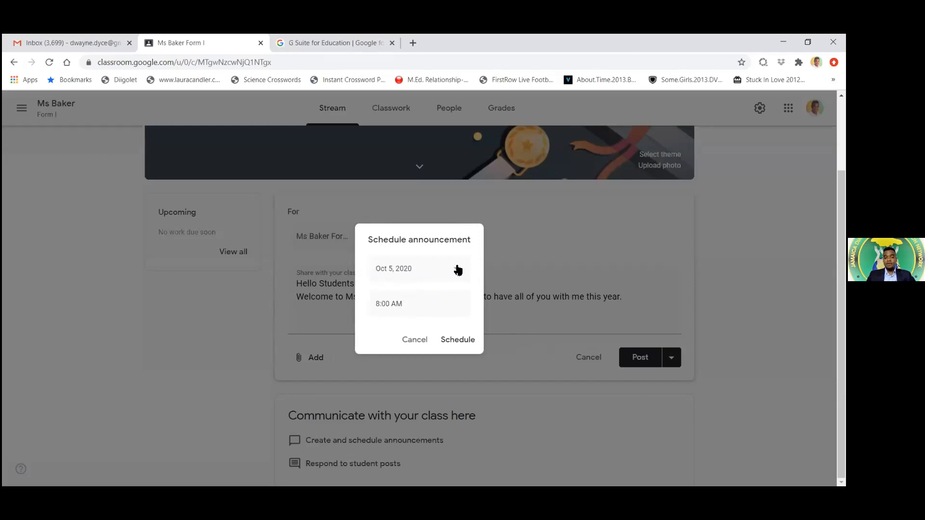
# Leave the date at Oct 5, 2020, cancel scheduling, and dismiss the post options
pyautogui.click(457, 270)
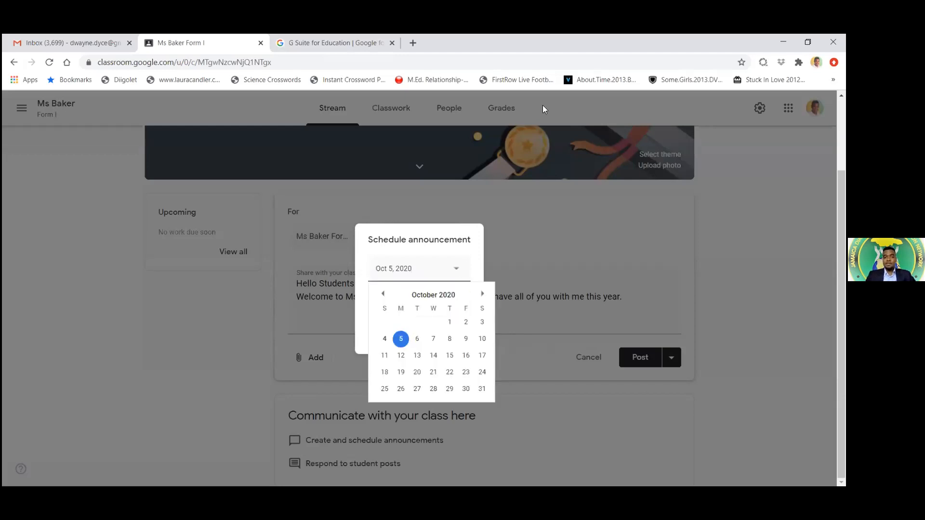
pyautogui.click(476, 272)
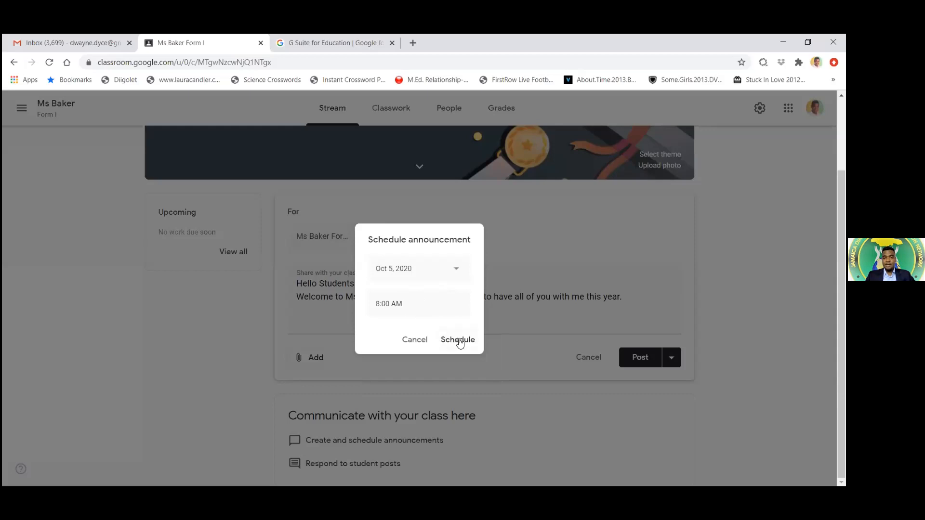
pyautogui.click(414, 339)
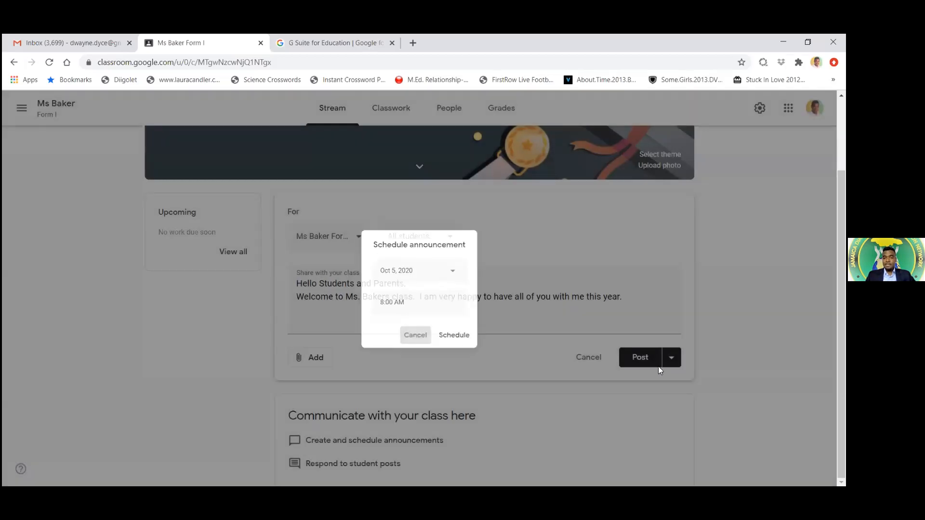
pyautogui.click(672, 359)
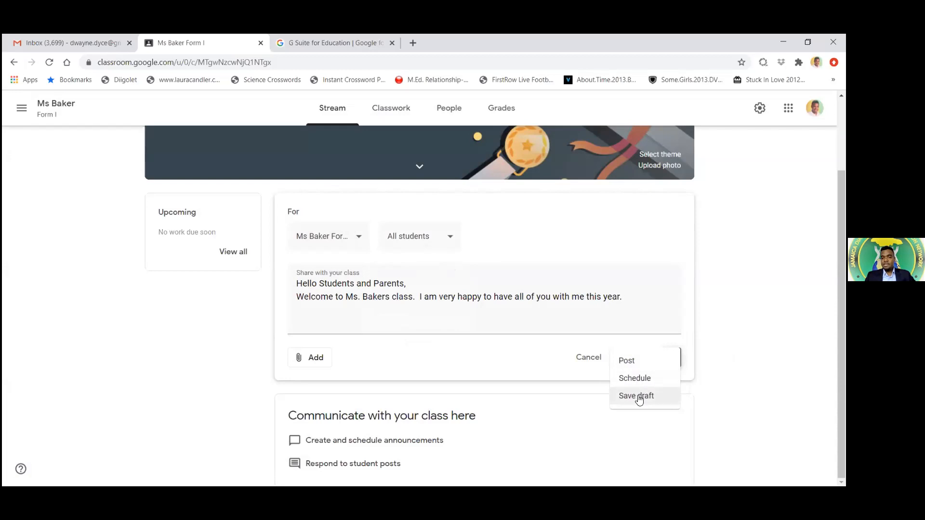
pyautogui.click(700, 364)
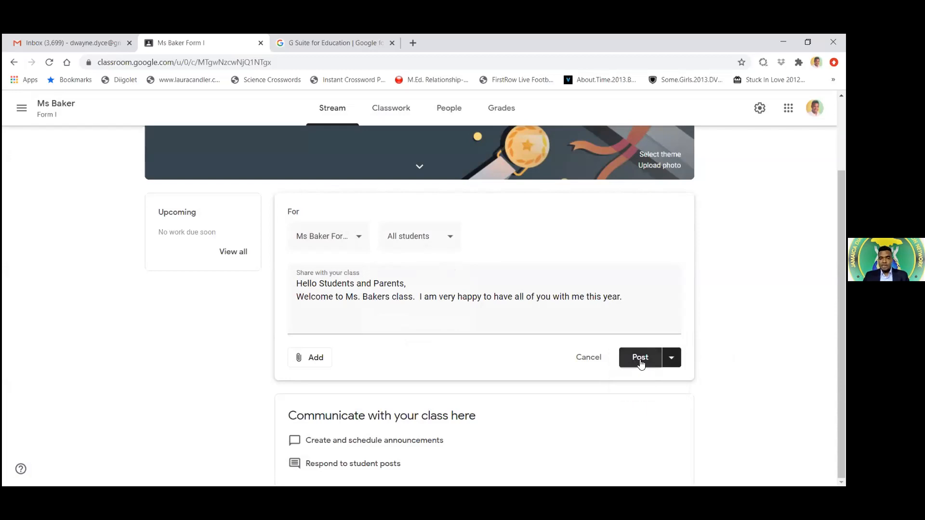
# Post the welcome announcement, check the People tab, then return to the Stream
pyautogui.click(634, 362)
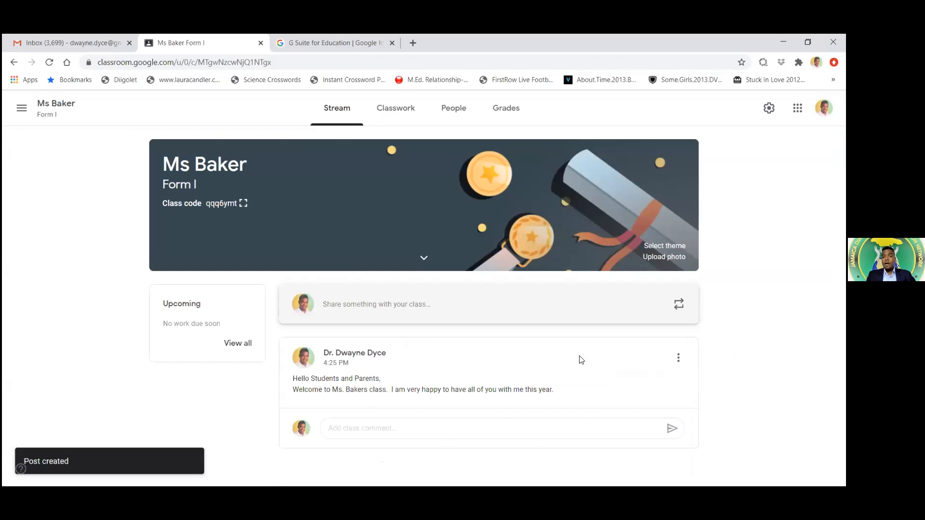
pyautogui.click(451, 109)
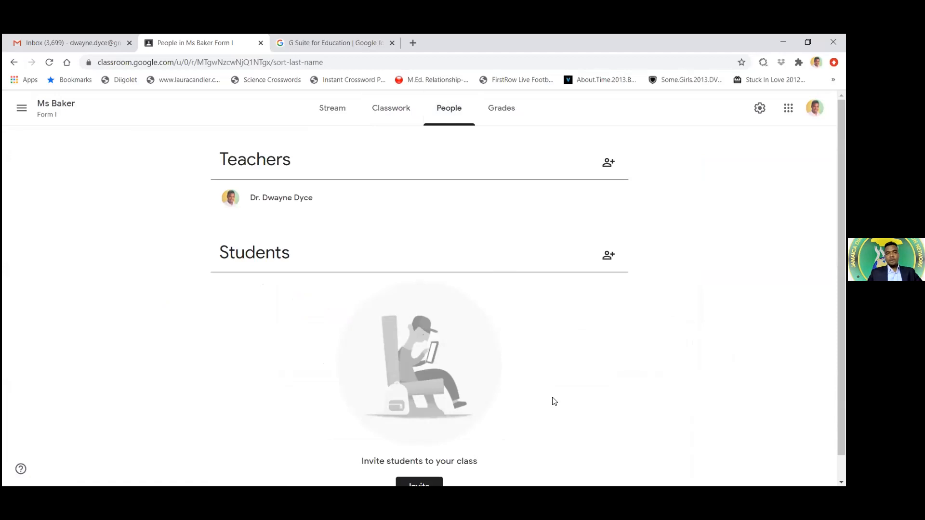
pyautogui.click(327, 112)
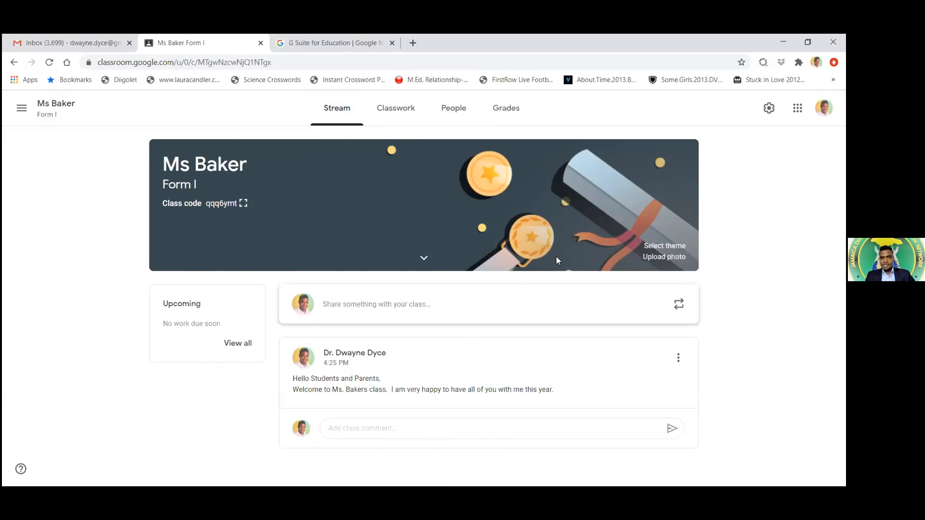
# Apply the Math & Science compass-and-set-square geometry theme to the class banner
pyautogui.click(658, 247)
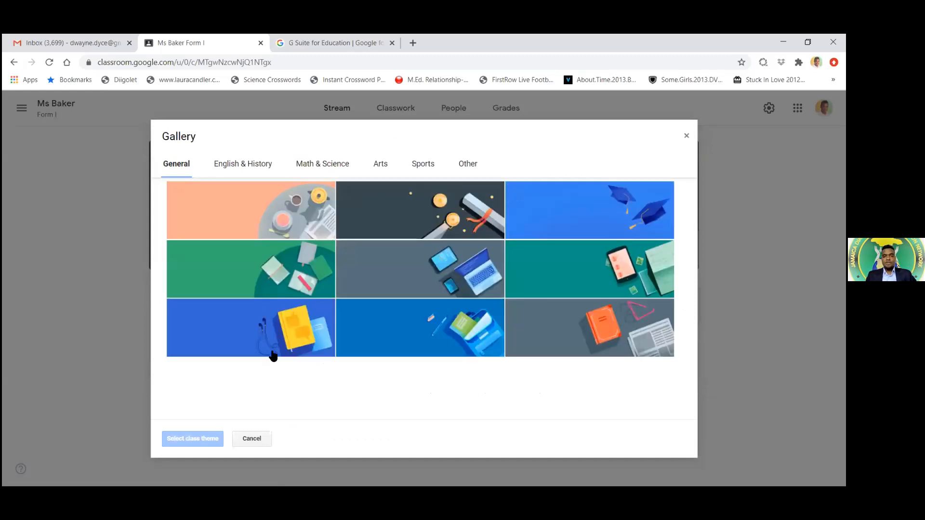
pyautogui.click(319, 166)
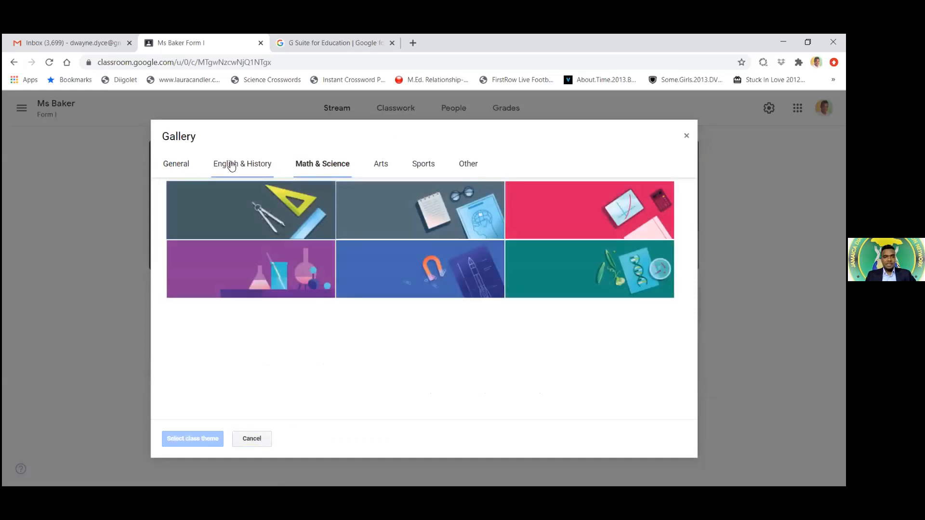
pyautogui.click(232, 166)
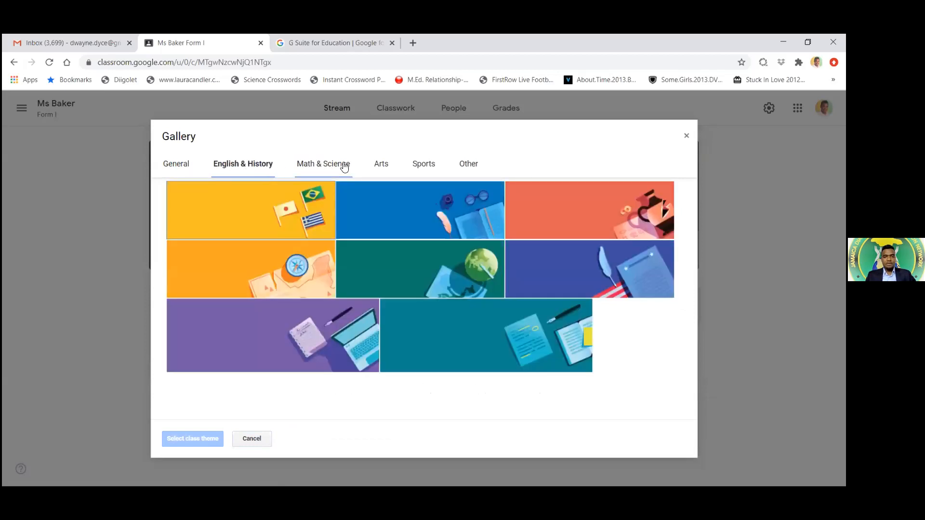
pyautogui.click(343, 166)
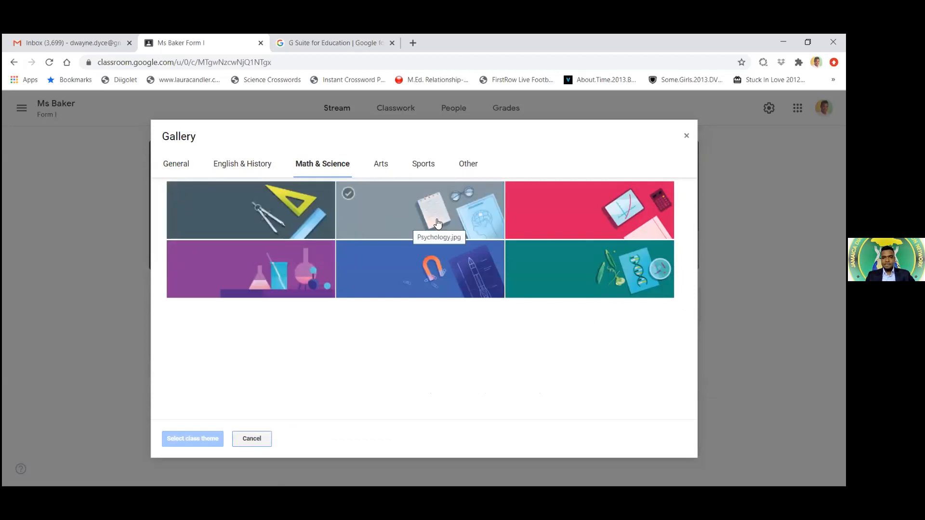
pyautogui.click(299, 223)
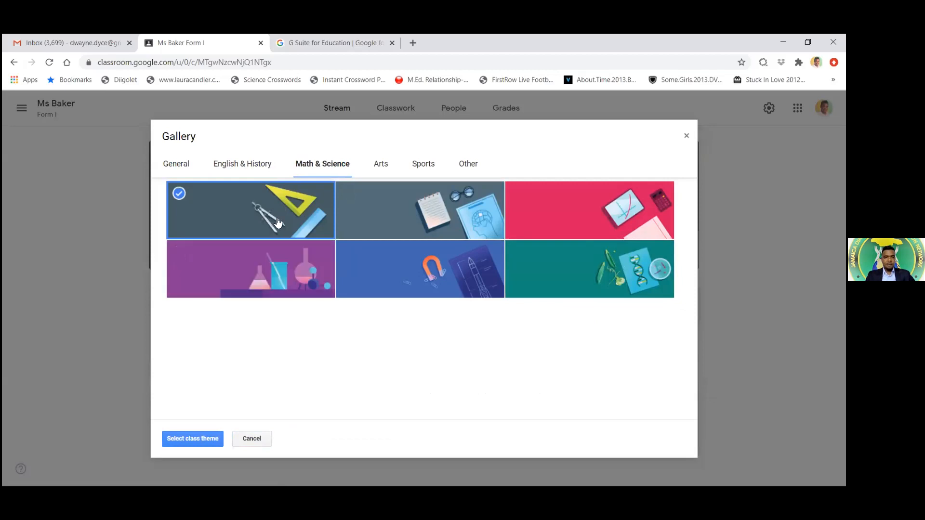
pyautogui.click(198, 438)
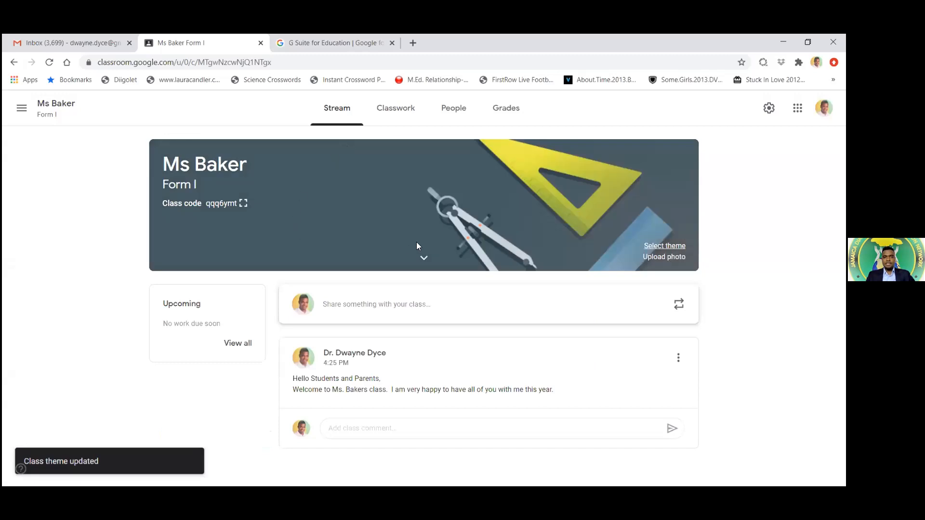
# Glance at the banner's subject and room details and the welcome post's options, then go to Classwork
pyautogui.click(423, 261)
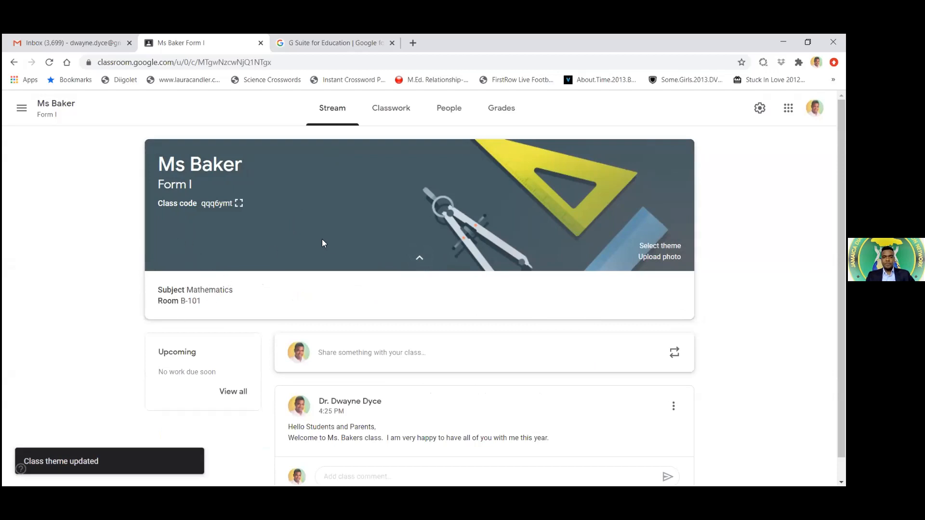
pyautogui.click(419, 255)
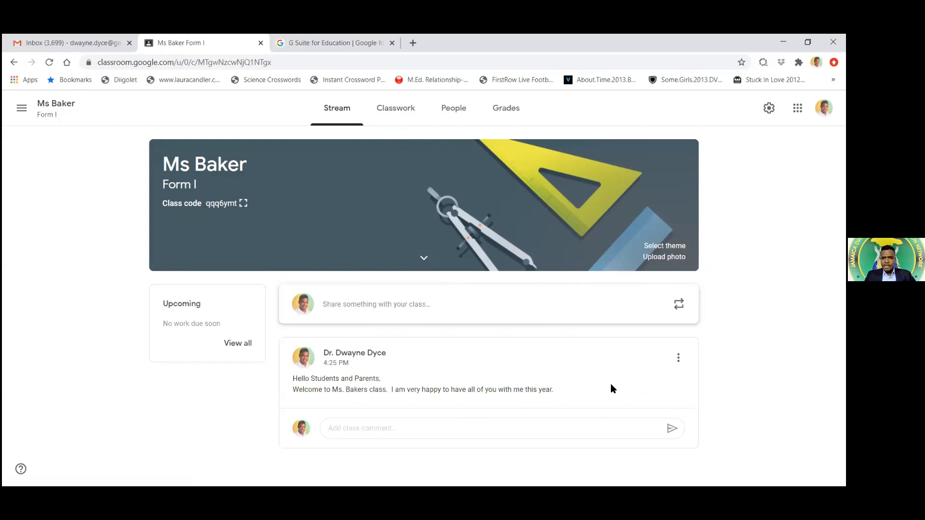
pyautogui.click(679, 358)
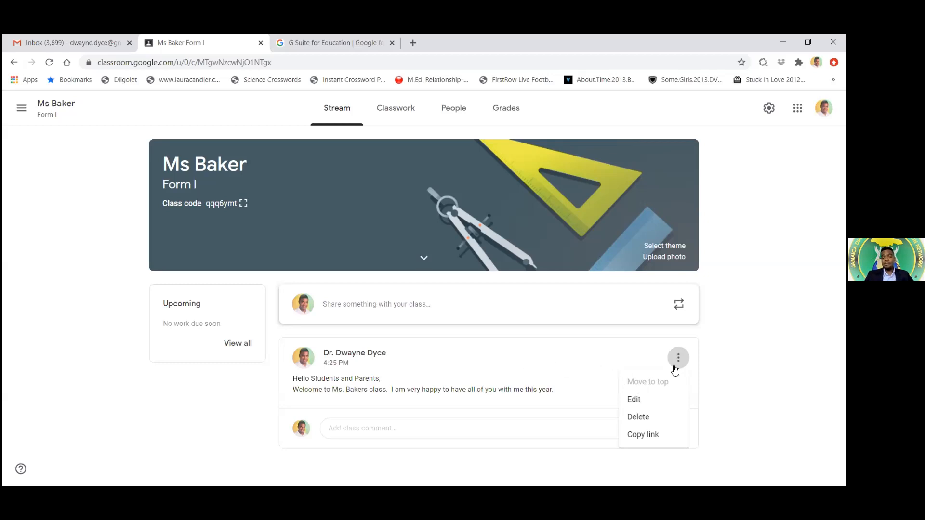
pyautogui.click(690, 367)
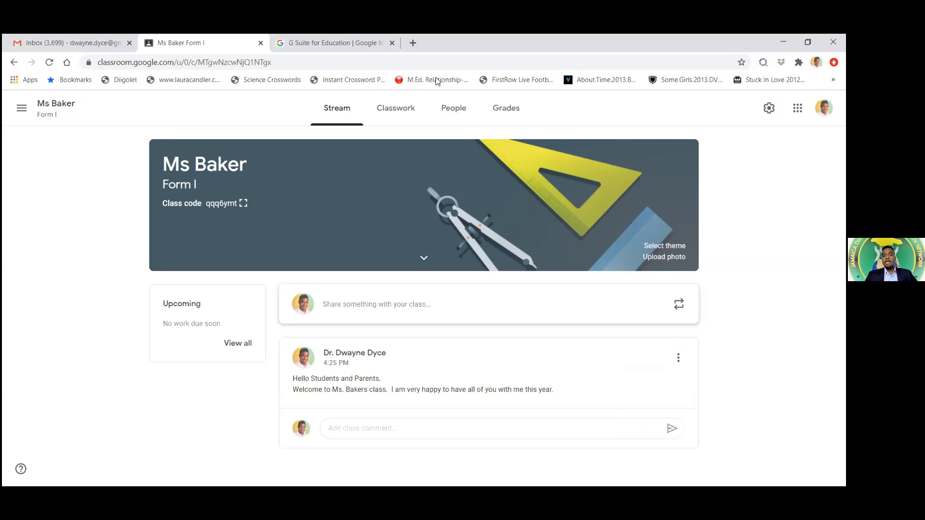
pyautogui.click(388, 116)
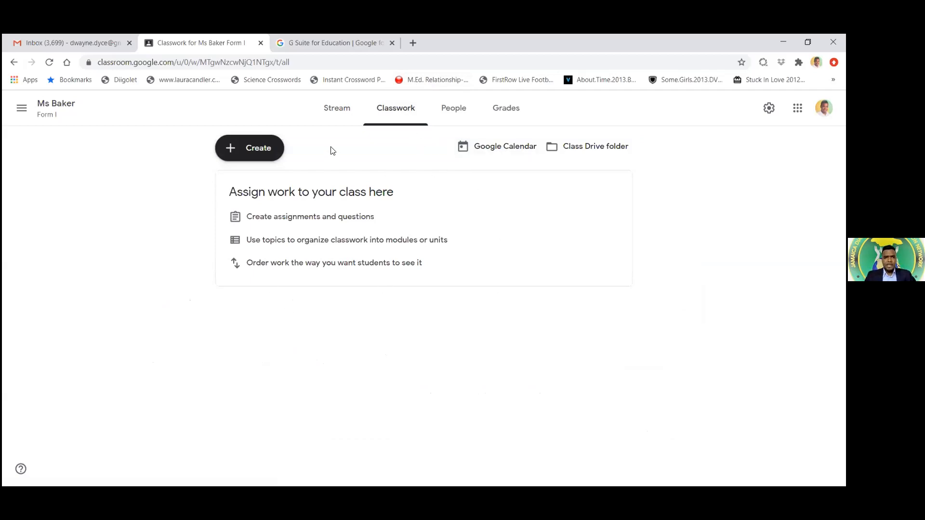
pyautogui.click(253, 150)
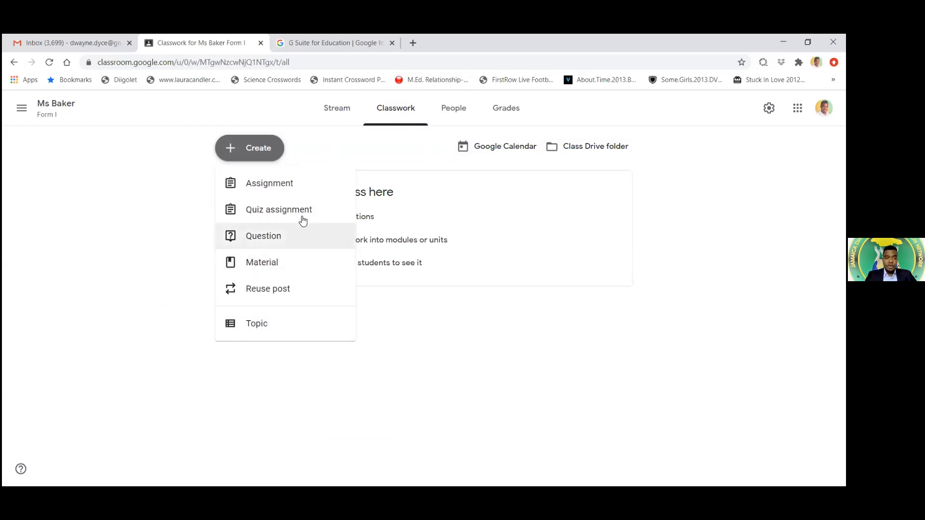
pyautogui.click(260, 153)
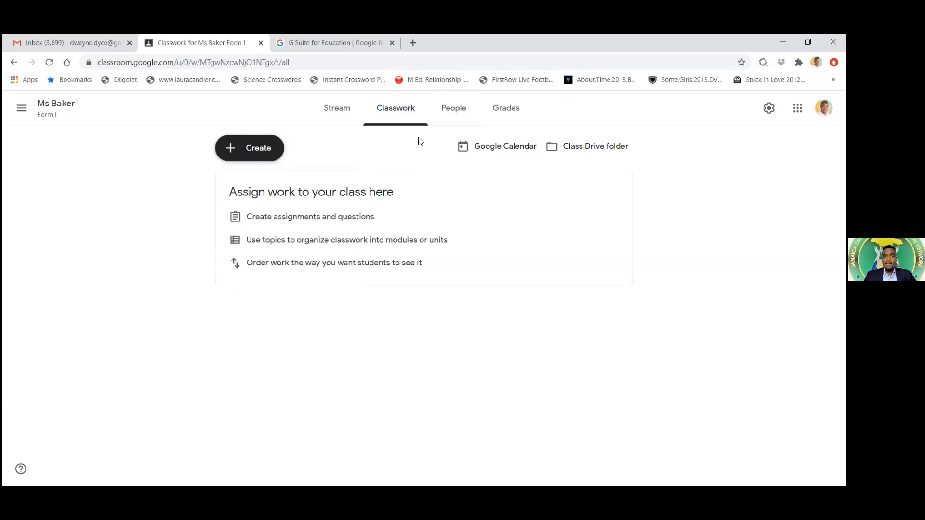
# View the People list and start an Invite students form, cancelling without inviting anyone
pyautogui.click(456, 112)
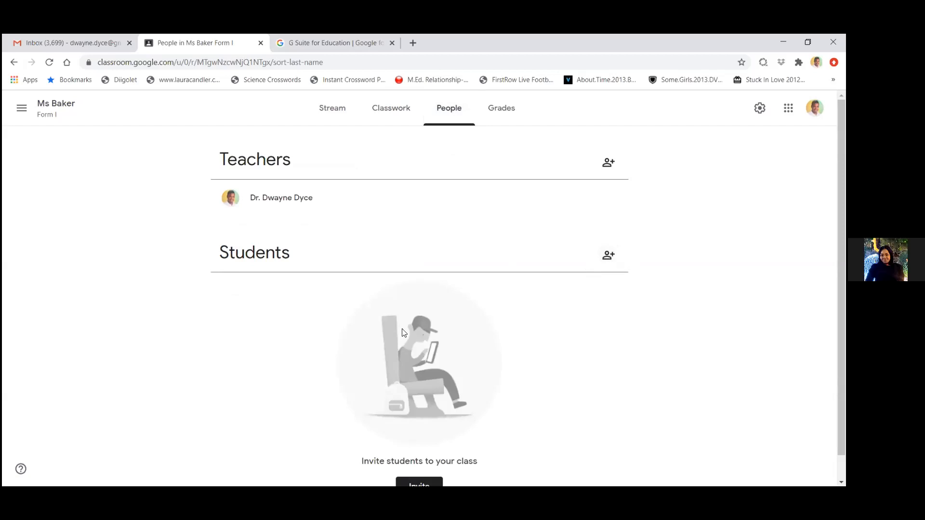
pyautogui.click(336, 111)
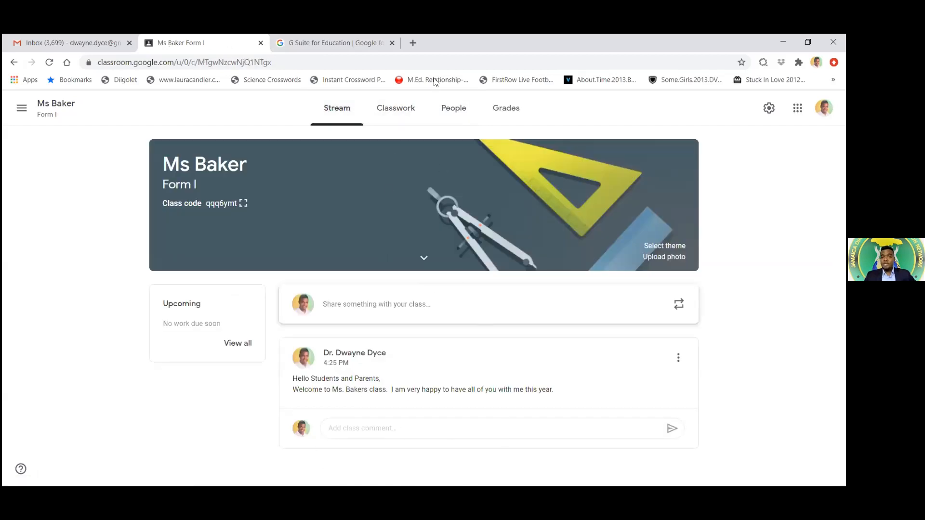
pyautogui.click(452, 109)
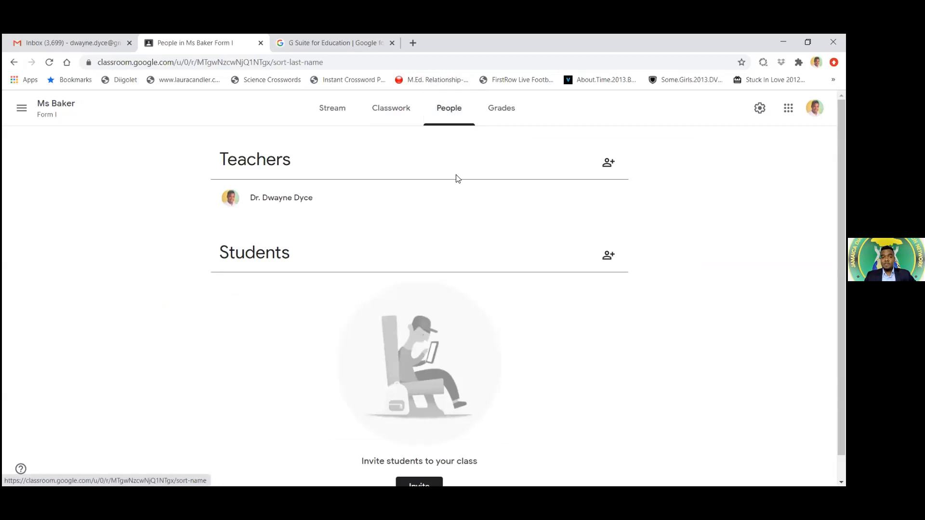
pyautogui.click(611, 255)
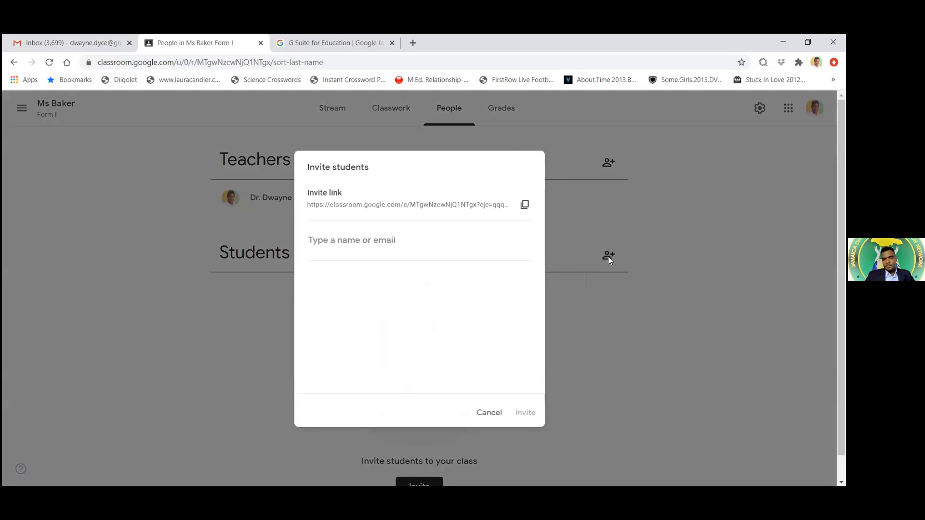
pyautogui.click(349, 242)
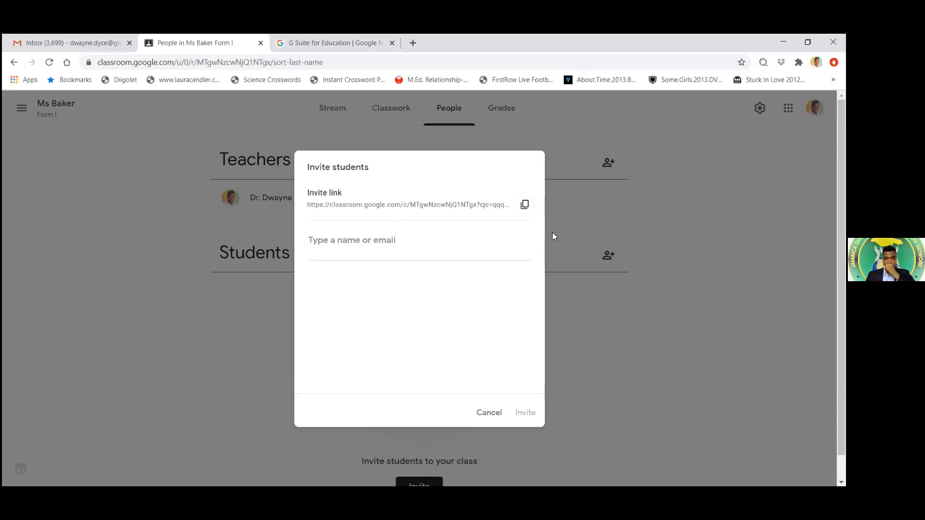
pyautogui.click(487, 412)
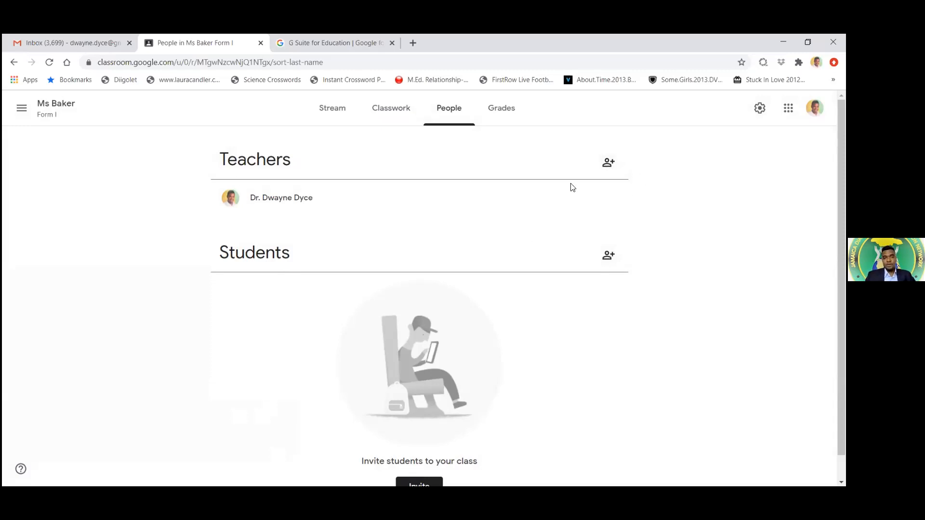
pyautogui.click(608, 164)
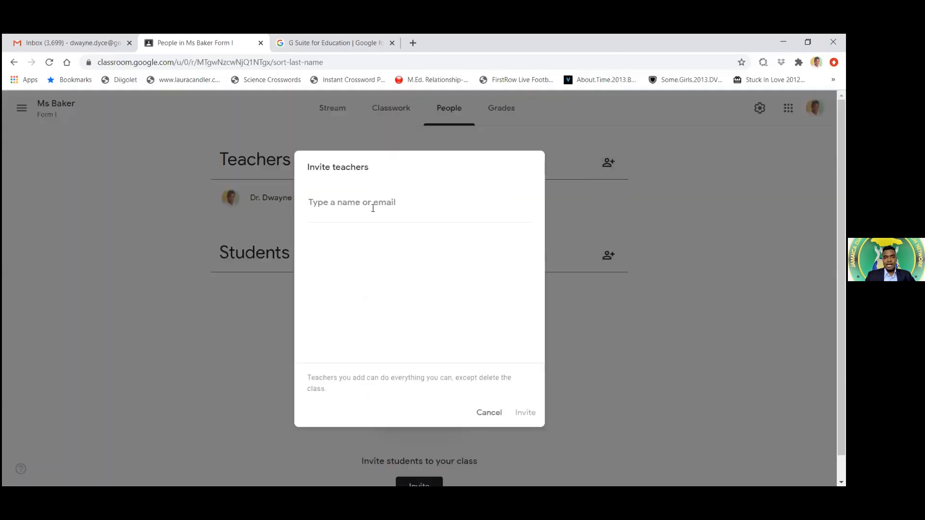
pyautogui.click(488, 414)
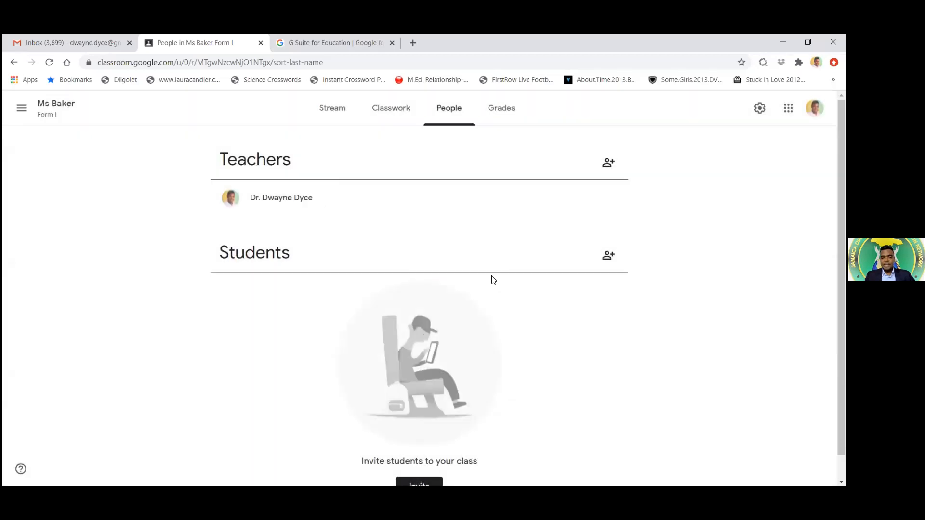
pyautogui.click(616, 256)
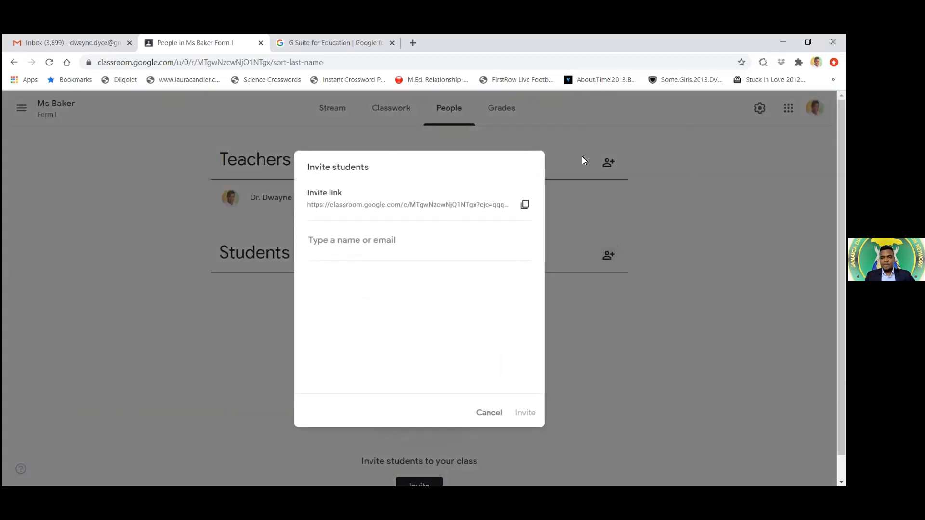
pyautogui.click(489, 414)
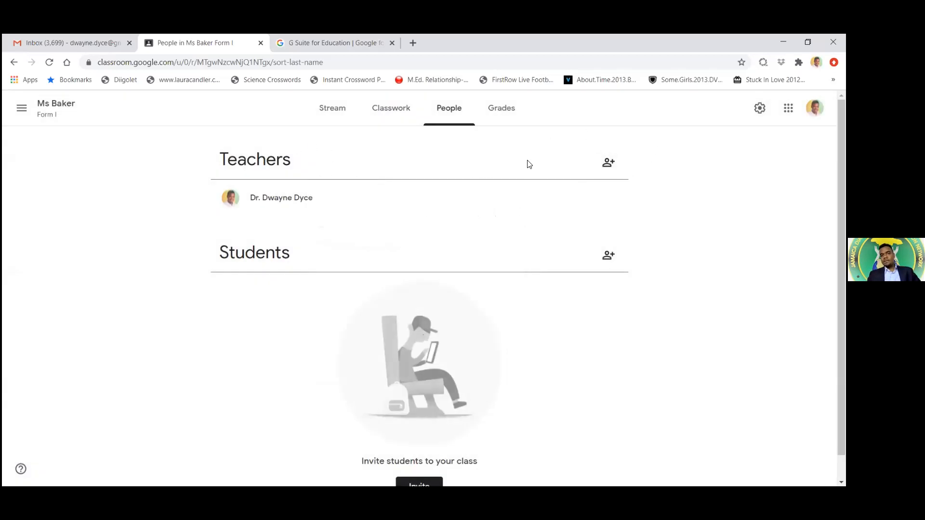
pyautogui.scroll(-1, 563, 369)
pyautogui.scroll(1, 564, 368)
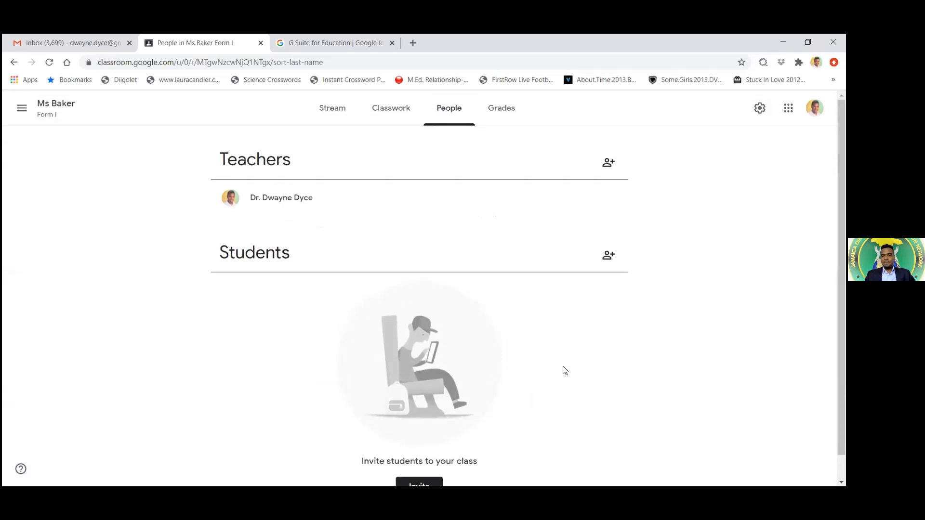
# Check the Grades, People and Classwork pages, cancel Invite teachers, and return to Stream
pyautogui.click(501, 109)
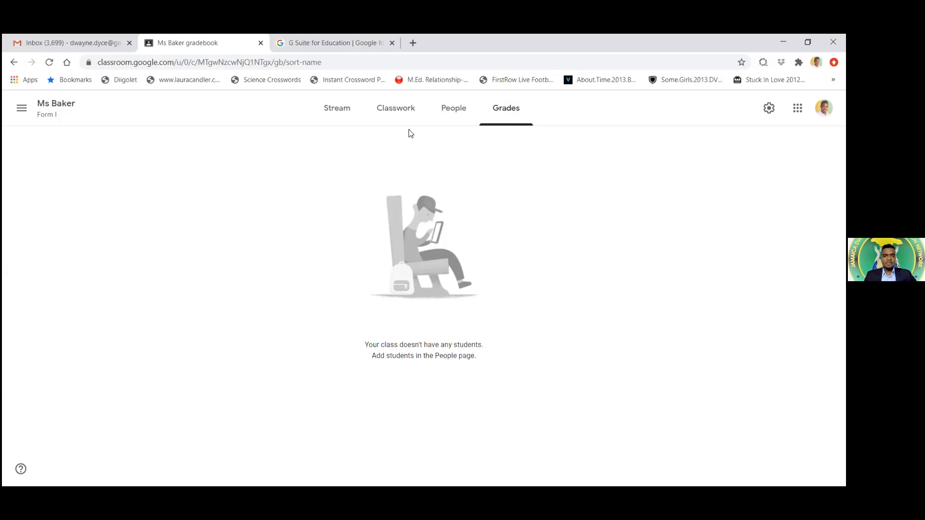
pyautogui.click(446, 114)
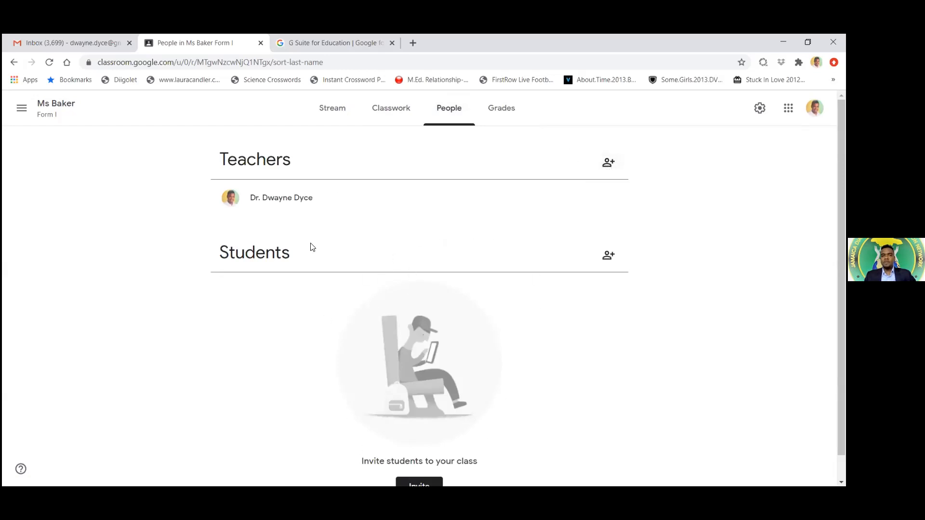
pyautogui.click(608, 164)
pyautogui.click(487, 414)
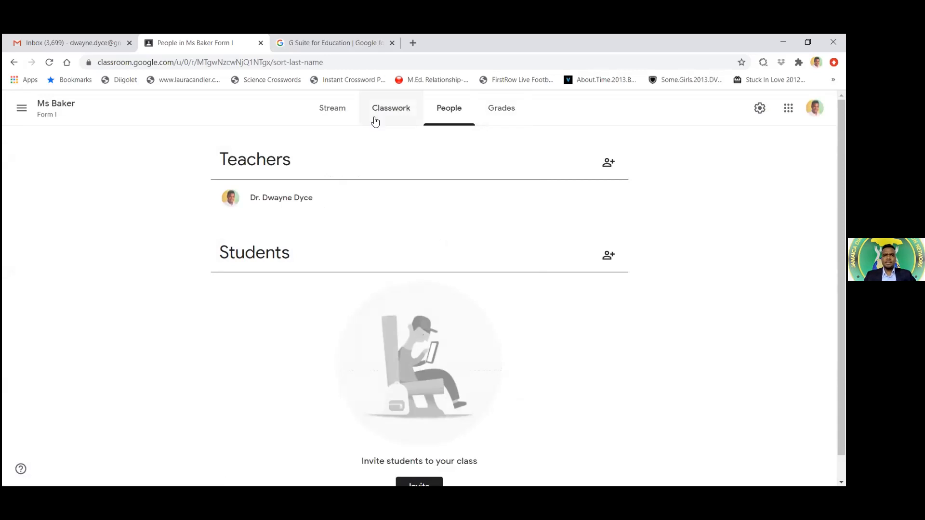
pyautogui.click(395, 115)
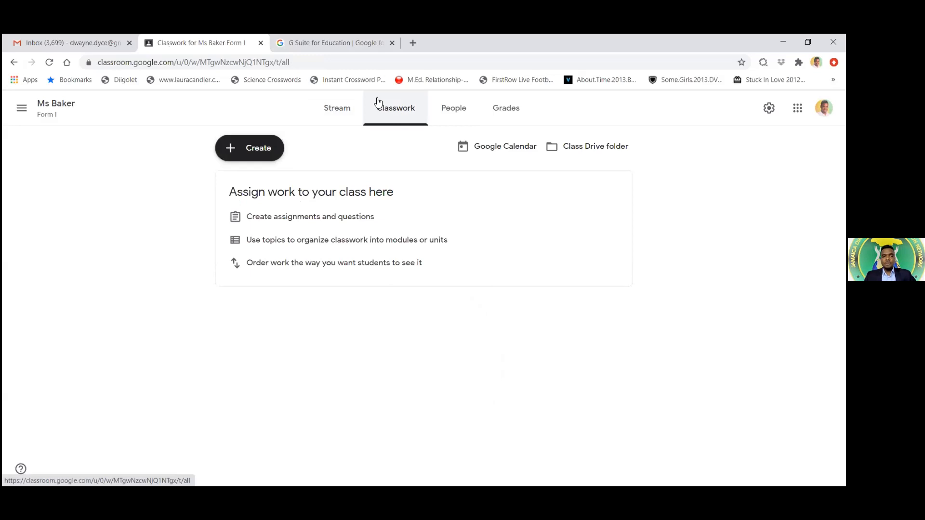
pyautogui.click(332, 110)
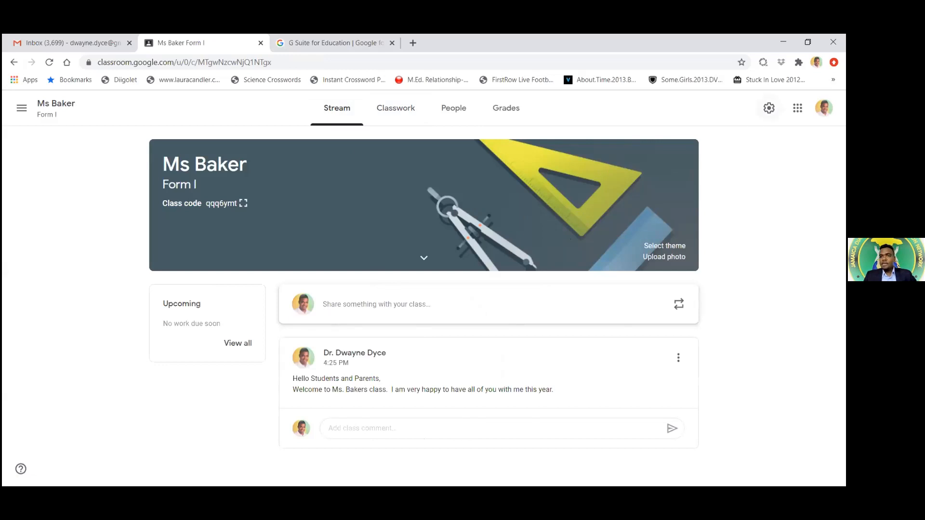
# Open Ms Baker's class settings and scroll from the class description to the General section
pyautogui.click(769, 108)
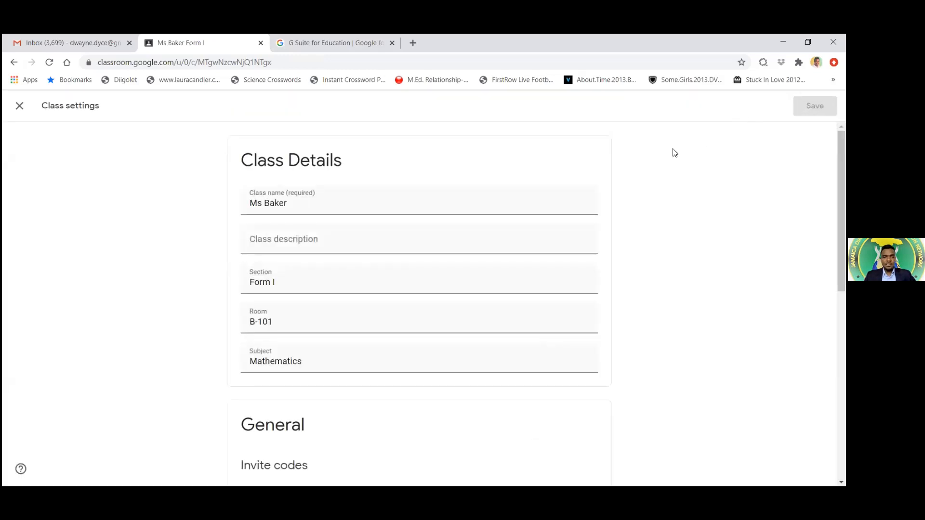
pyautogui.scroll(-1, 675, 153)
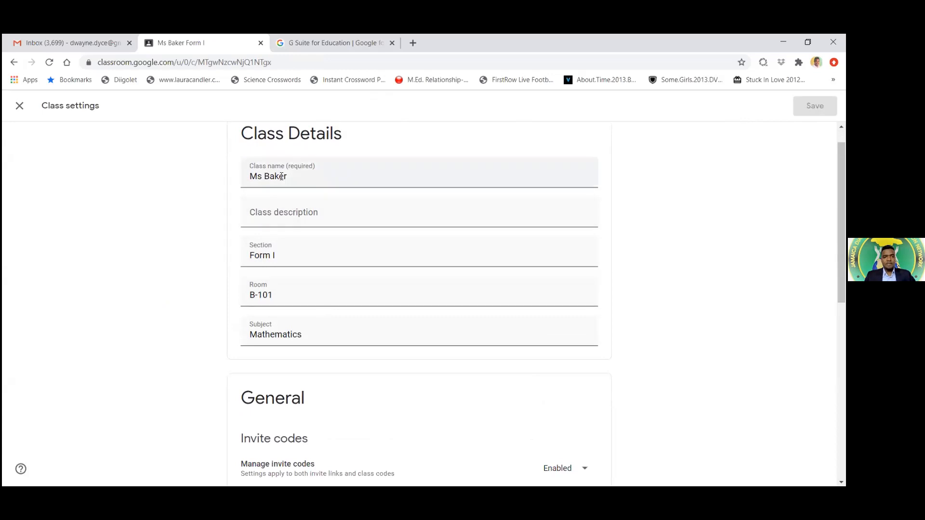
pyautogui.click(285, 214)
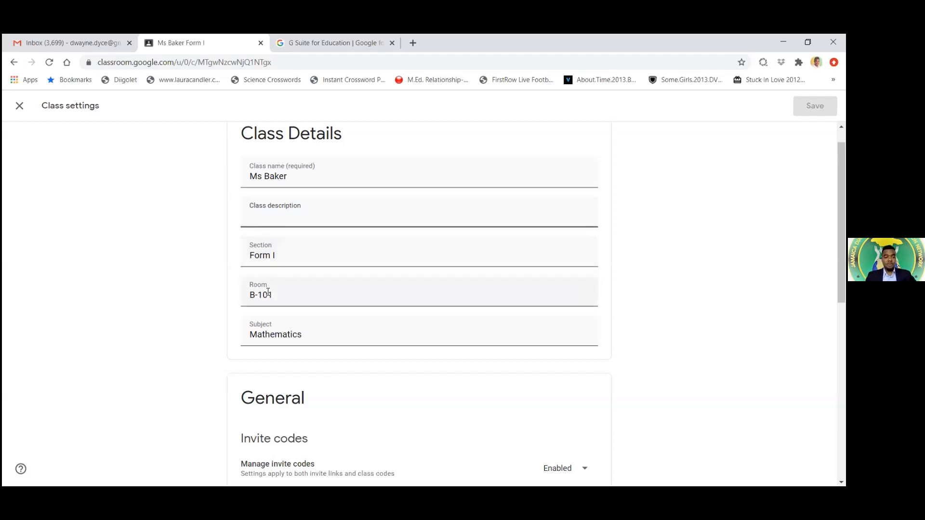
pyautogui.scroll(-6, 445, 360)
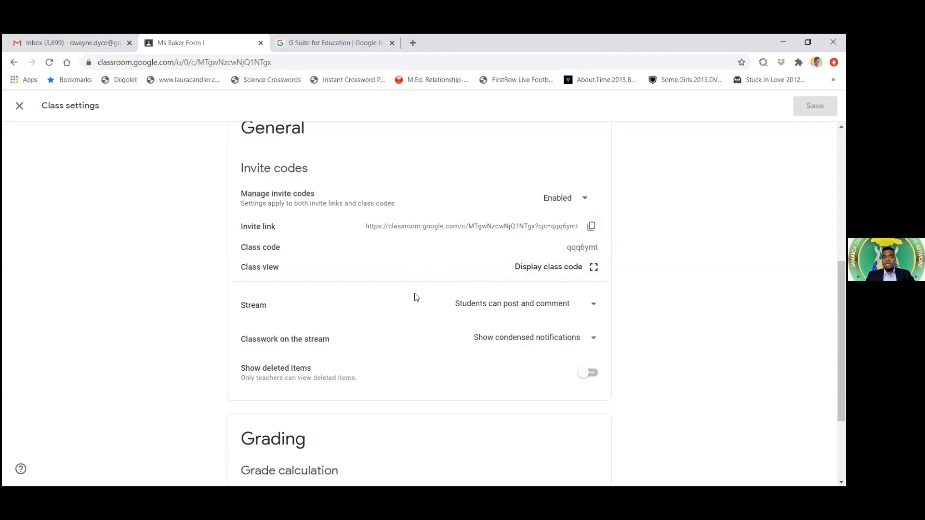
pyautogui.scroll(3, 416, 297)
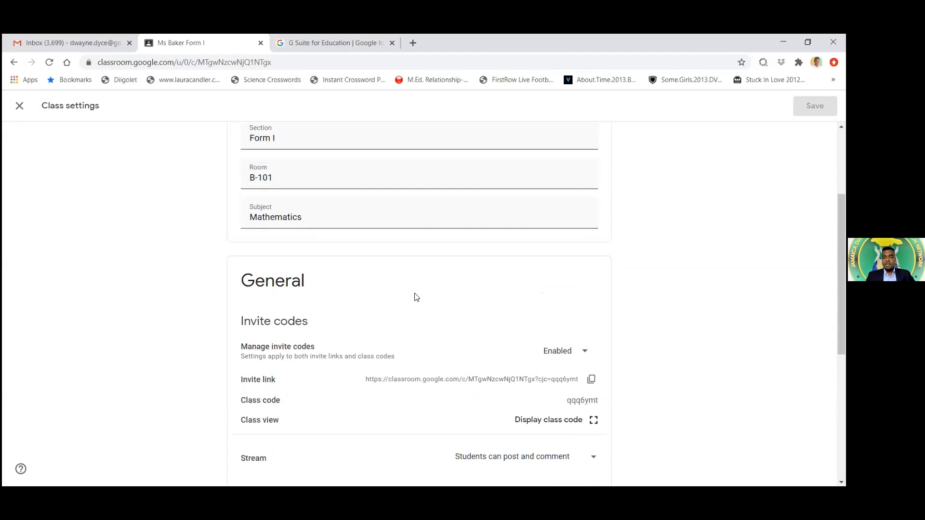
pyautogui.scroll(-3, 417, 298)
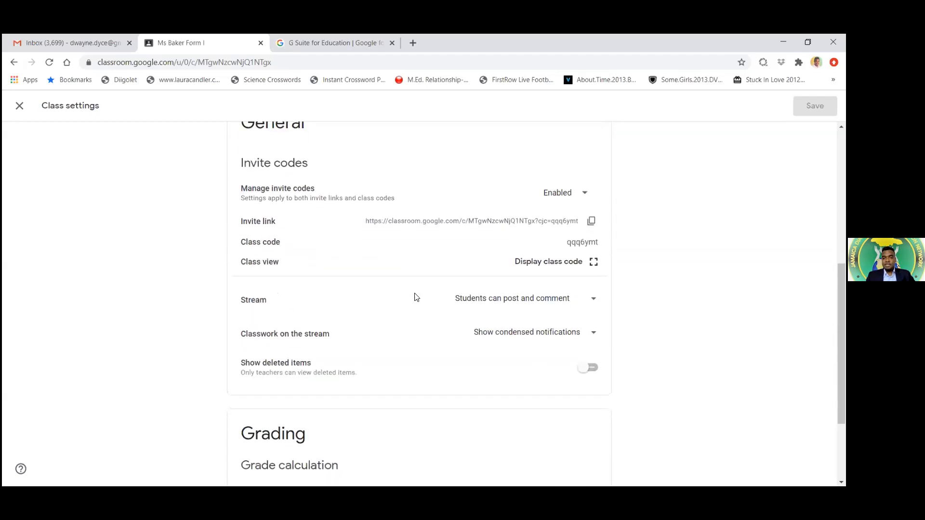
# Display the class code full-size, then close it unchanged
pyautogui.click(594, 263)
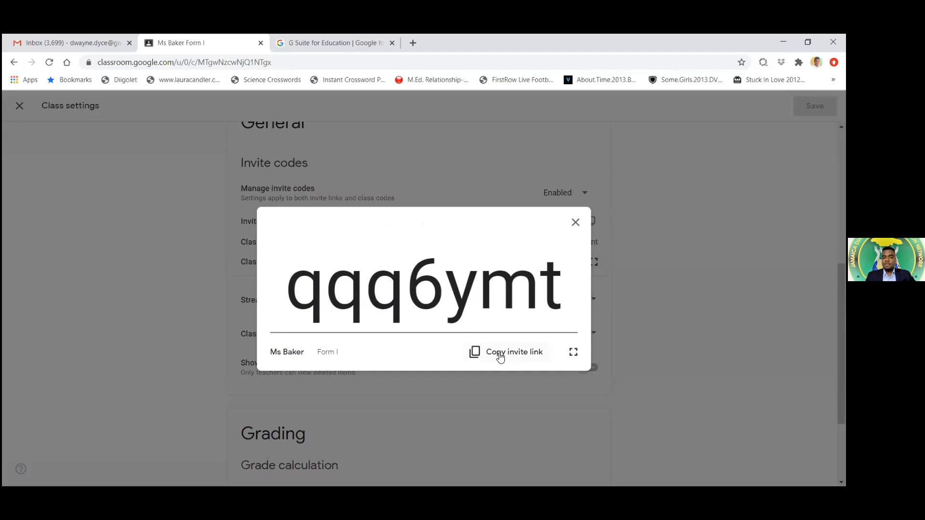
pyautogui.click(576, 224)
pyautogui.scroll(1, 642, 295)
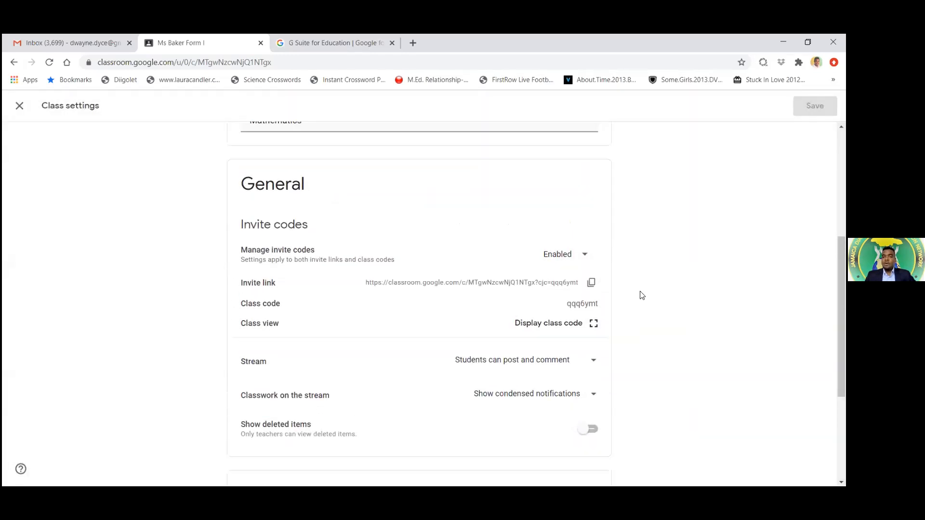
pyautogui.scroll(1, 641, 296)
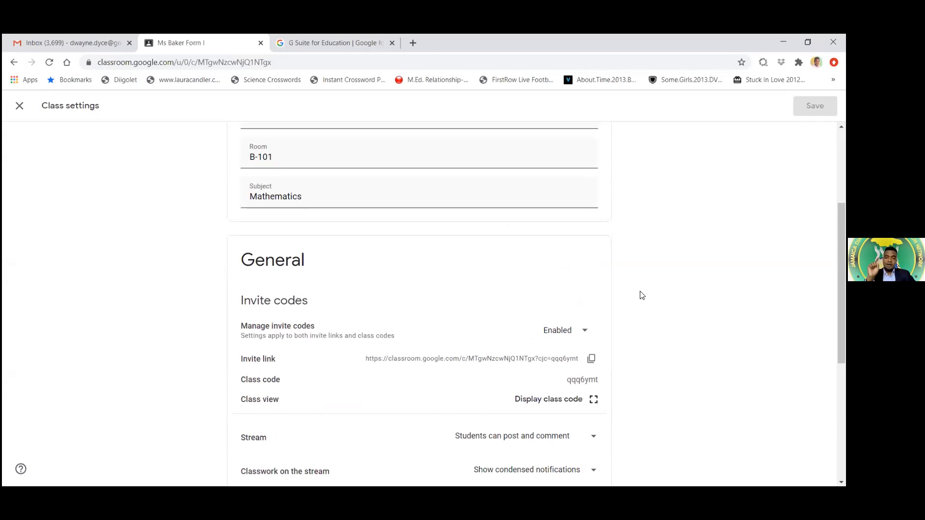
pyautogui.scroll(1, 641, 295)
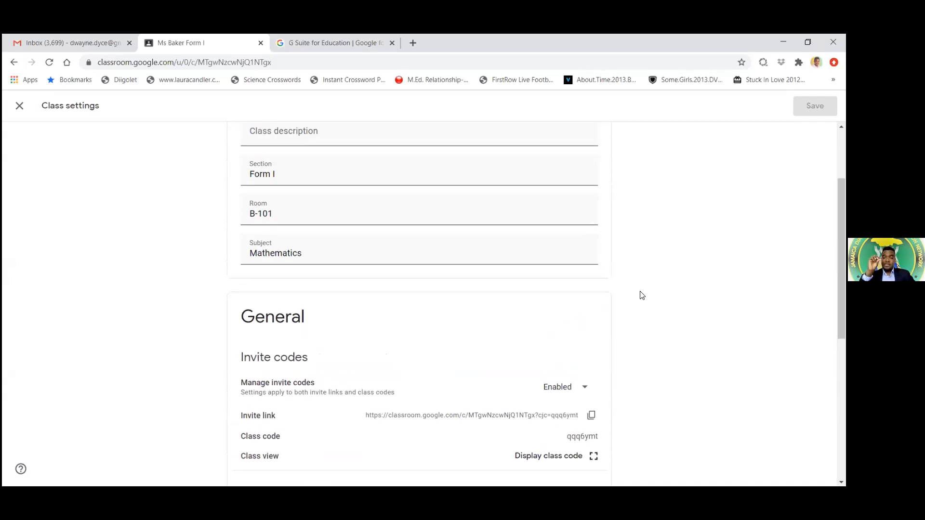
pyautogui.scroll(-1, 641, 296)
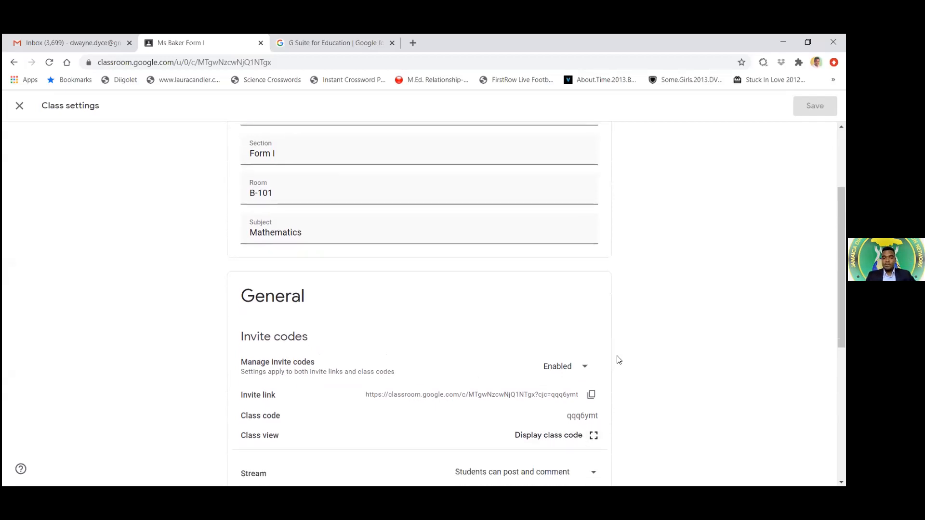
pyautogui.scroll(-5, 619, 360)
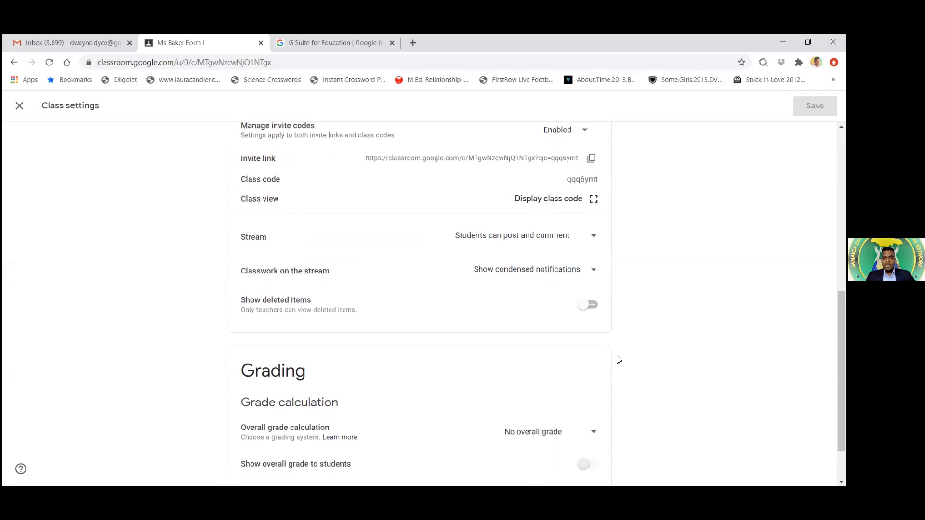
pyautogui.scroll(-1, 619, 360)
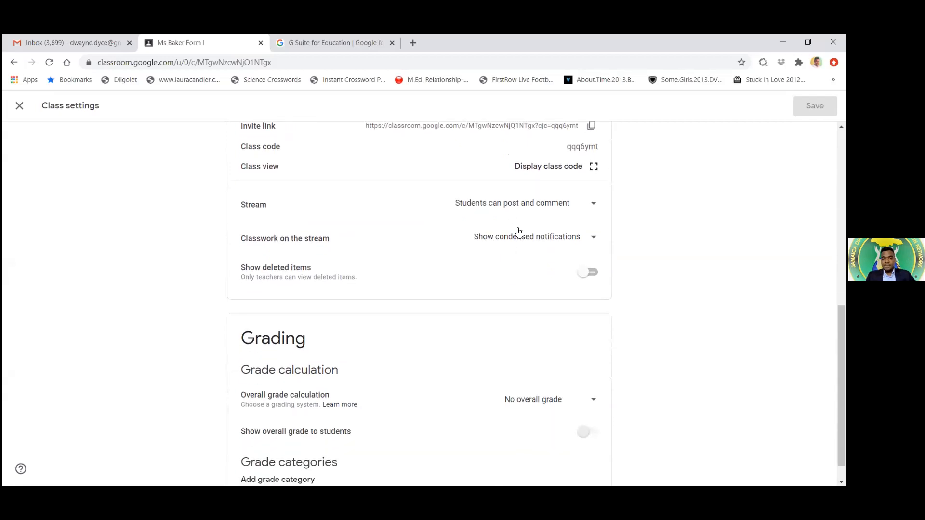
# Check the stream posting permissions and Grading section, leaving both unchanged
pyautogui.click(594, 206)
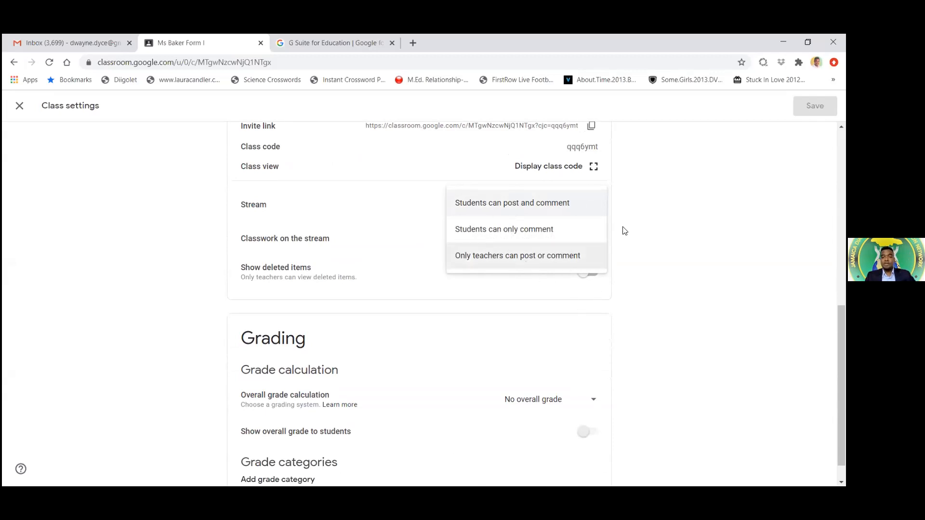
pyautogui.click(473, 326)
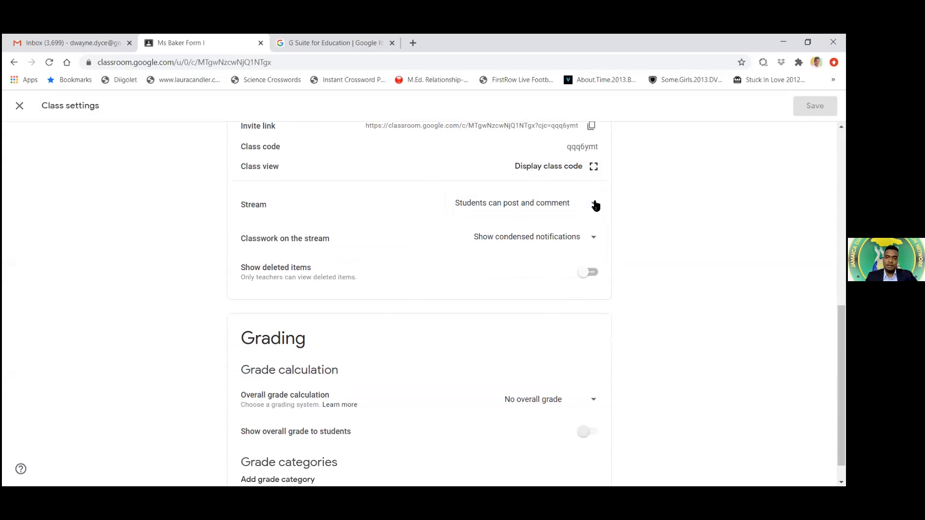
pyautogui.scroll(-1, 596, 206)
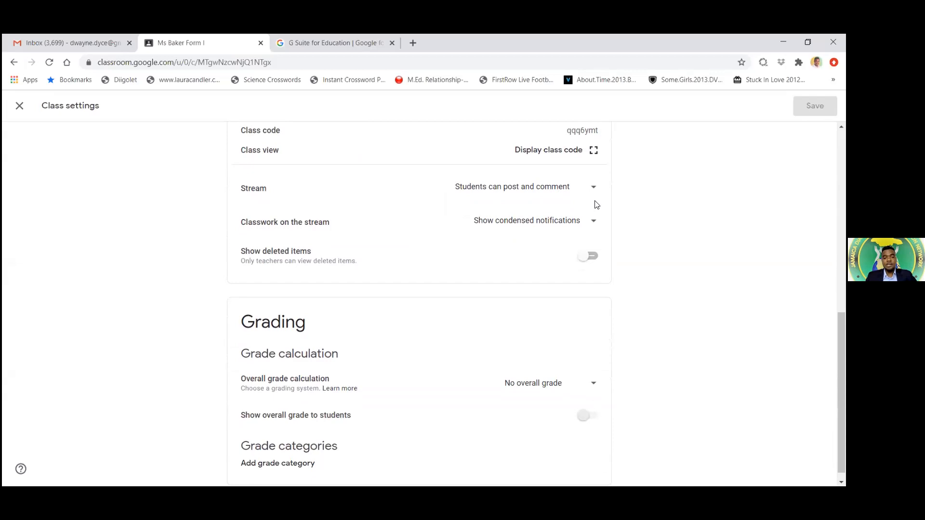
pyautogui.scroll(-1, 596, 205)
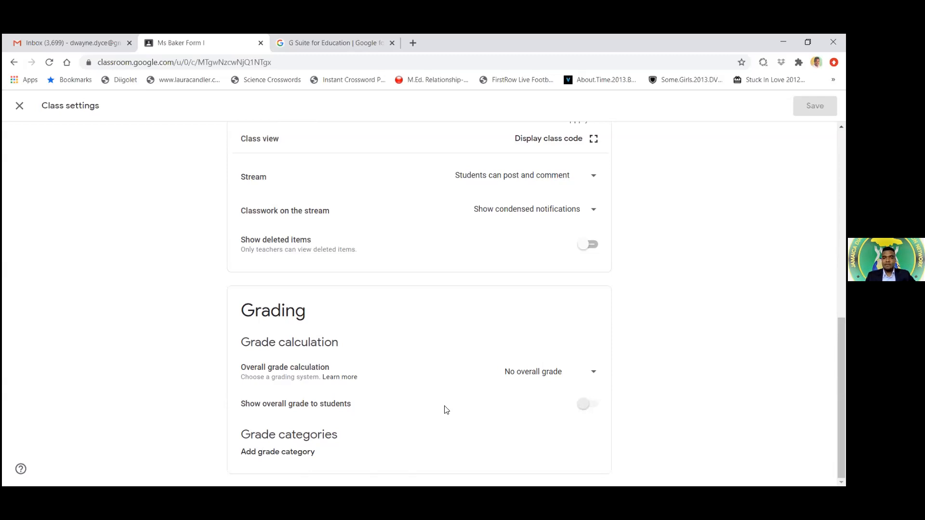
pyautogui.scroll(6, 447, 410)
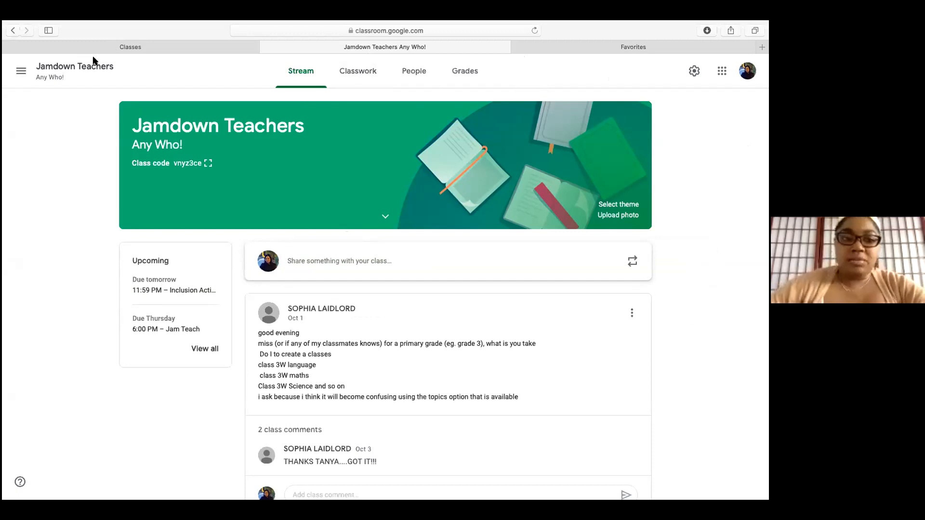
# Visit the To review page, then go back to Classes and open Jamdown Teachers
pyautogui.click(21, 73)
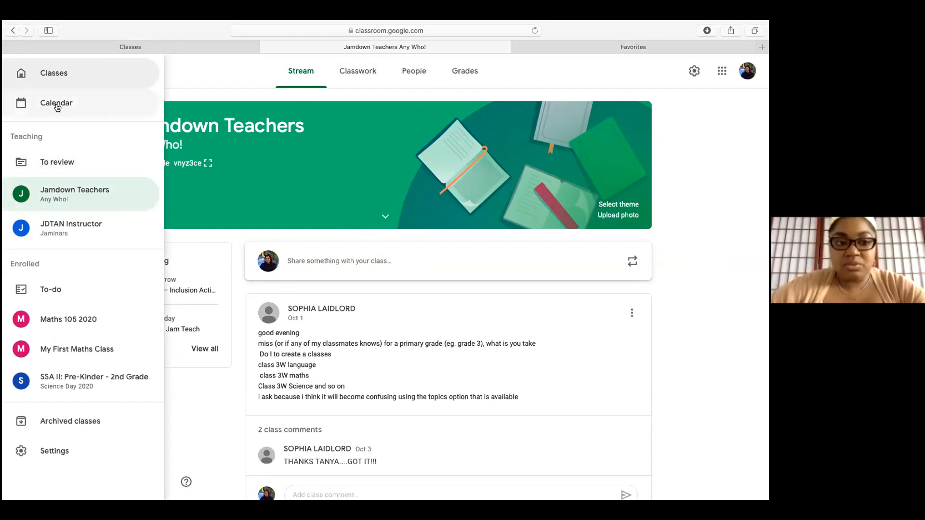
pyautogui.click(58, 163)
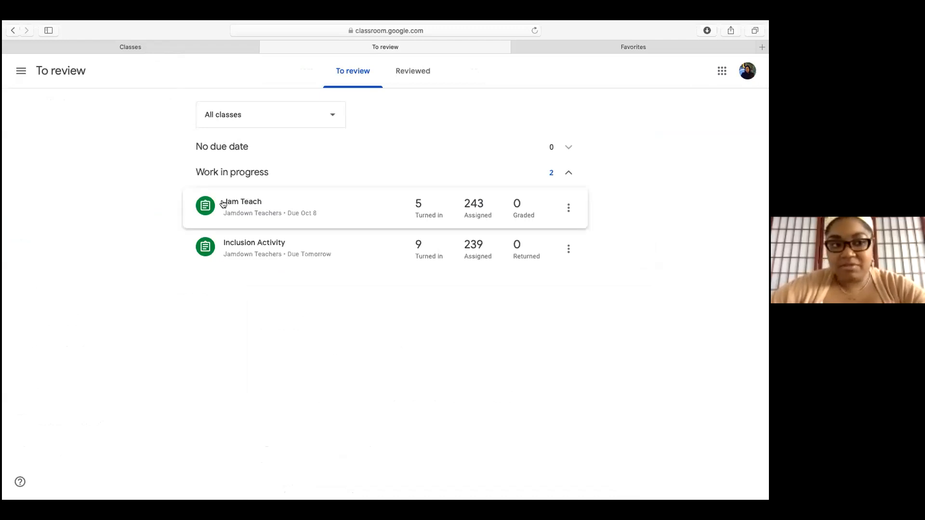
pyautogui.click(22, 74)
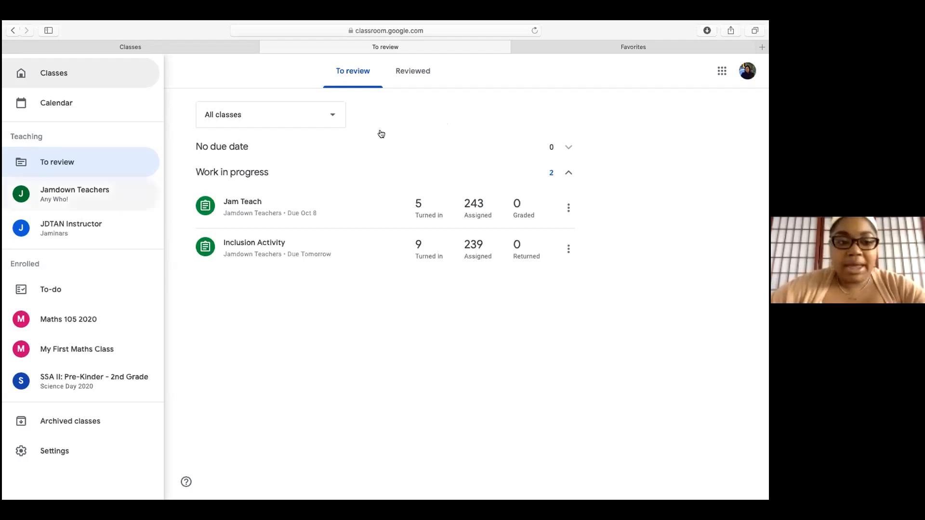
pyautogui.click(64, 75)
pyautogui.click(441, 152)
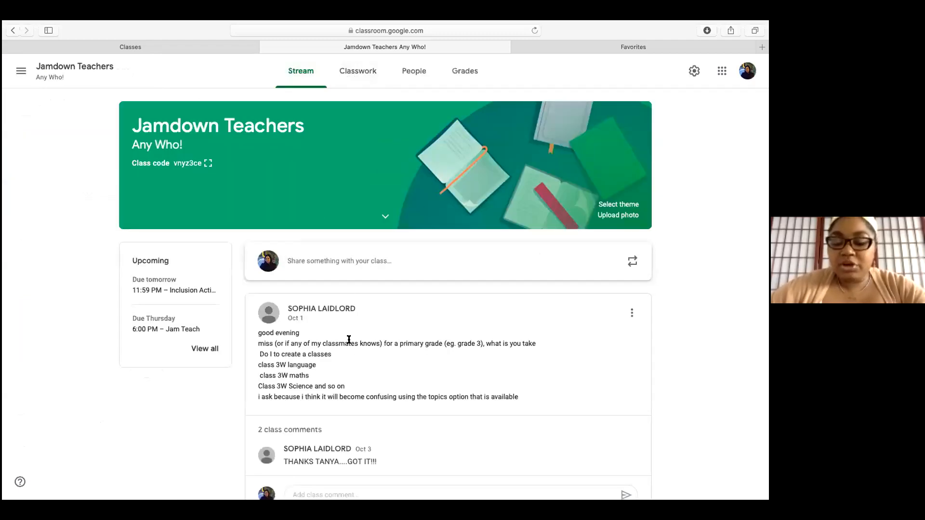
# Write 'What is one thing that you learned today?' as a class post and publish it
pyautogui.scroll(-2, 349, 340)
pyautogui.scroll(2, 349, 339)
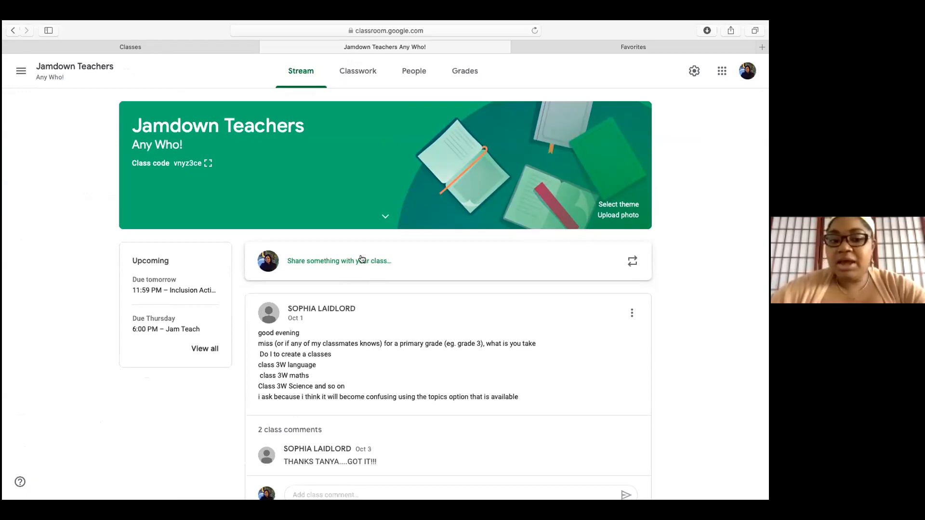
pyautogui.click(361, 262)
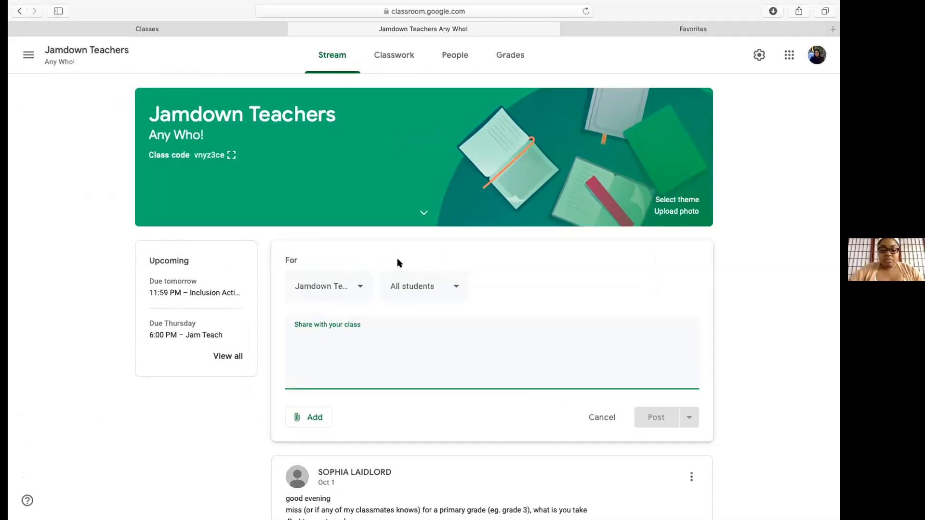
pyautogui.write('What is one thing that you learned today?')
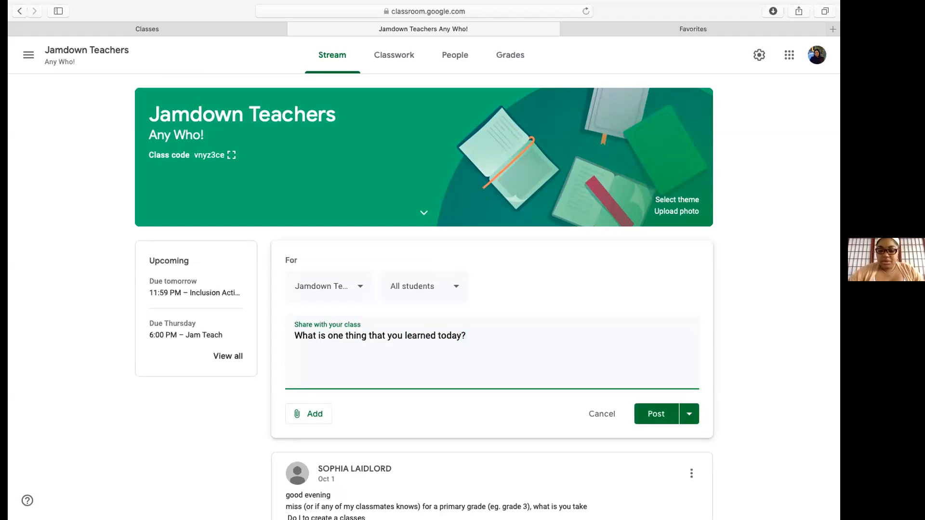
pyautogui.click(315, 415)
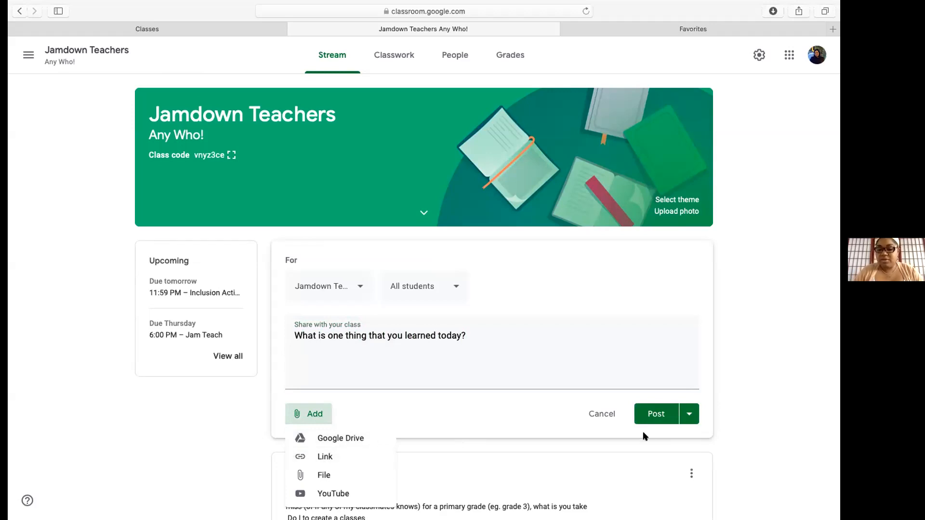
pyautogui.click(687, 415)
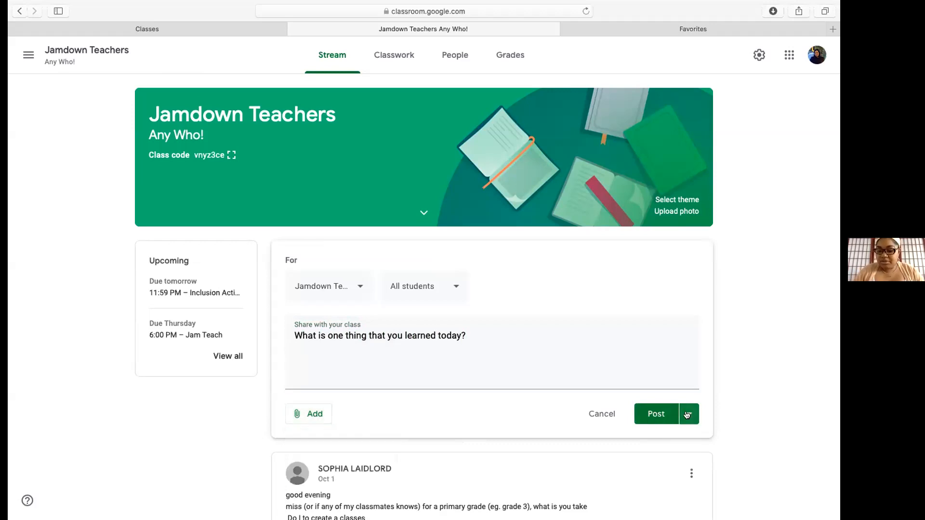
pyautogui.click(688, 415)
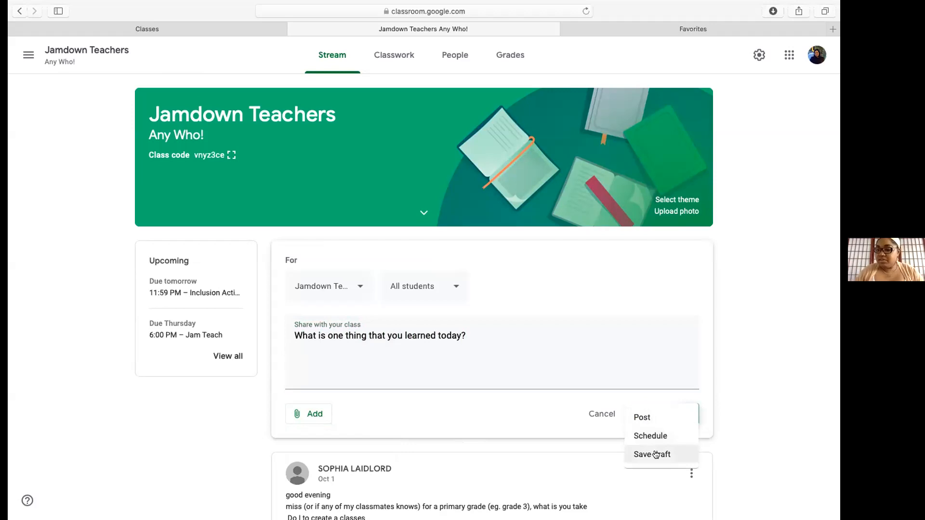
pyautogui.click(639, 418)
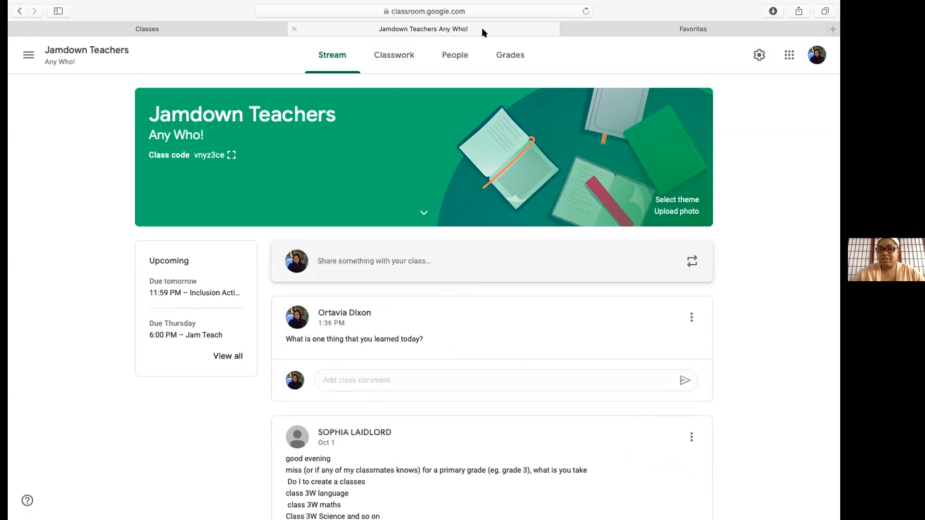
# Launch Google Slides in a new tab from the Google apps grid
pyautogui.click(789, 56)
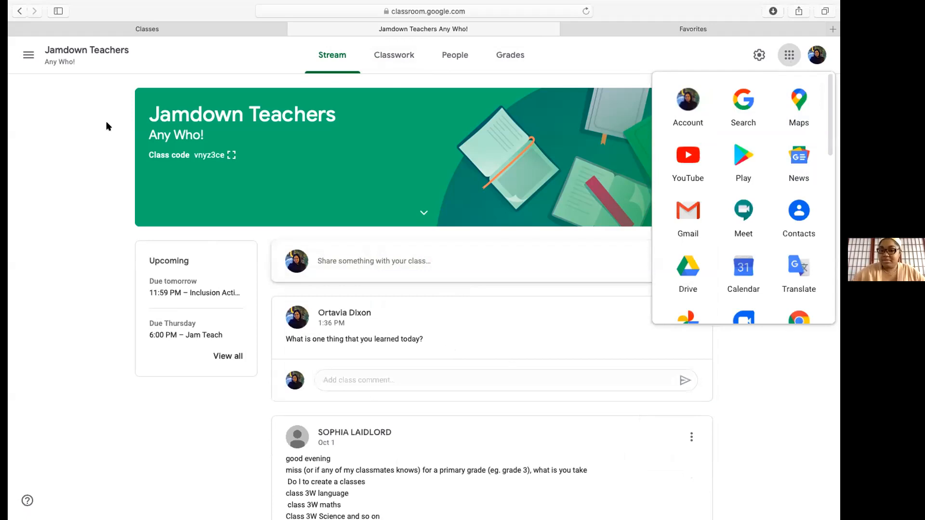
pyautogui.scroll(-5, 769, 237)
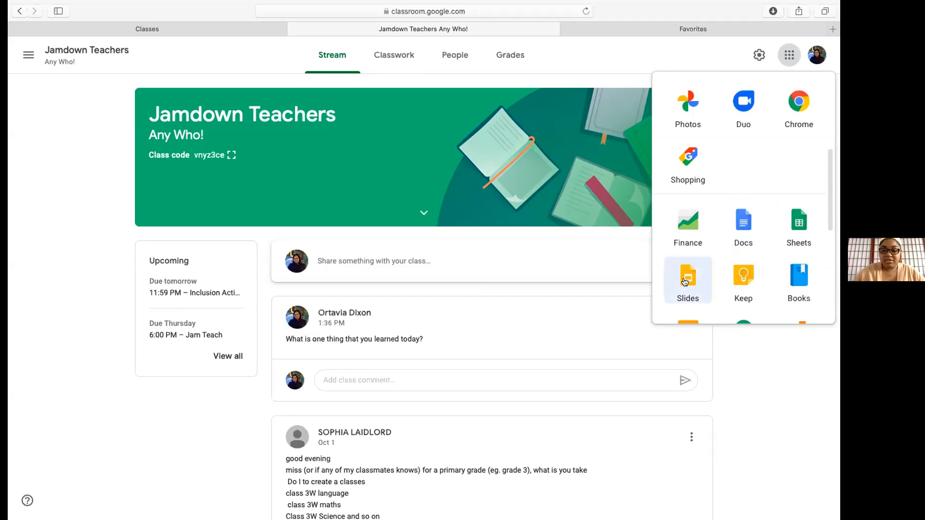
pyautogui.scroll(-2, 785, 248)
pyautogui.scroll(-5, 784, 248)
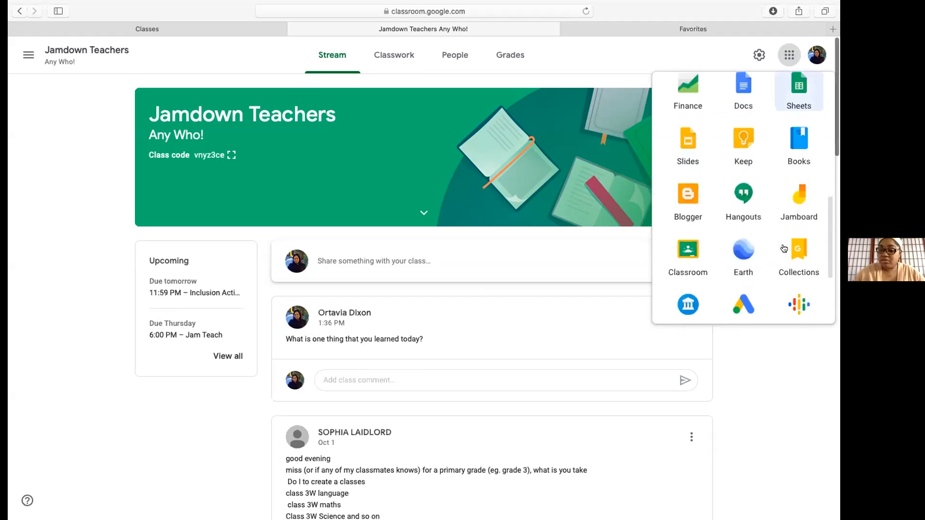
pyautogui.scroll(-1, 785, 248)
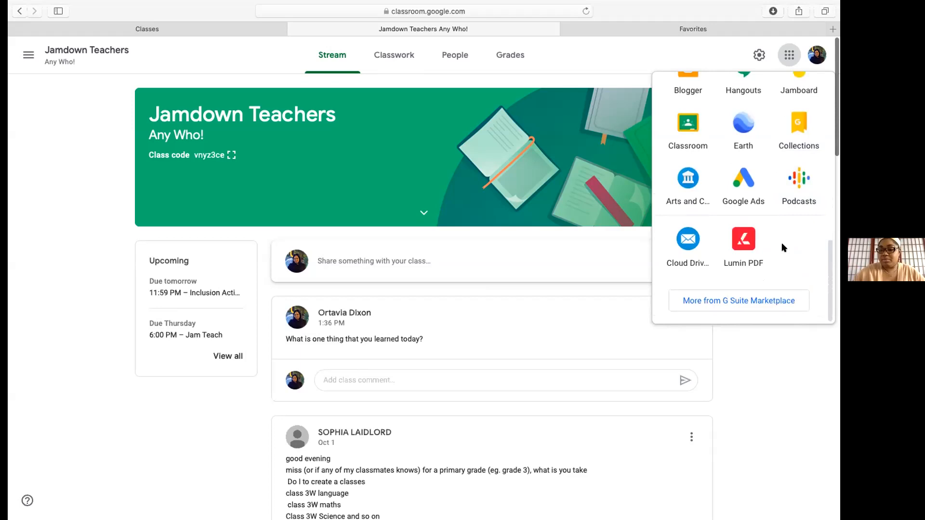
pyautogui.scroll(-2, 781, 248)
pyautogui.scroll(2, 783, 217)
pyautogui.scroll(4, 784, 206)
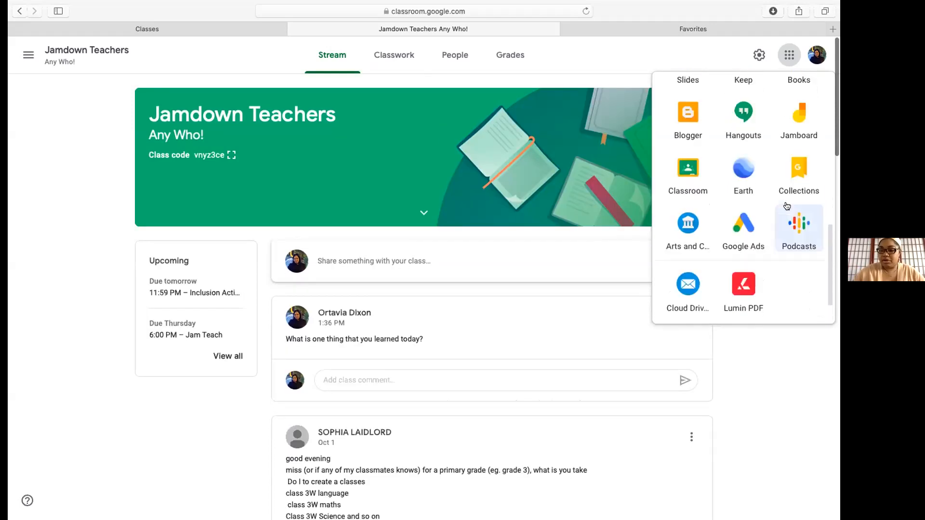
pyautogui.scroll(1, 786, 206)
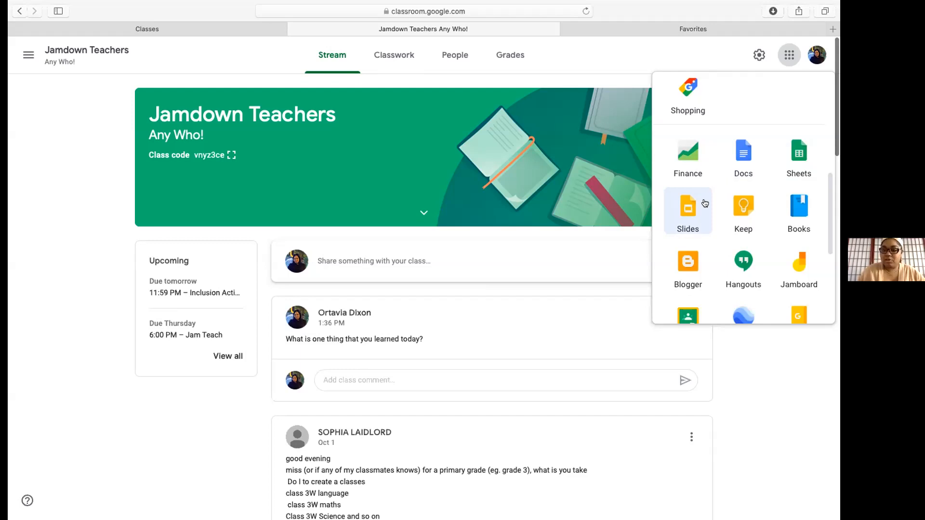
pyautogui.click(786, 54)
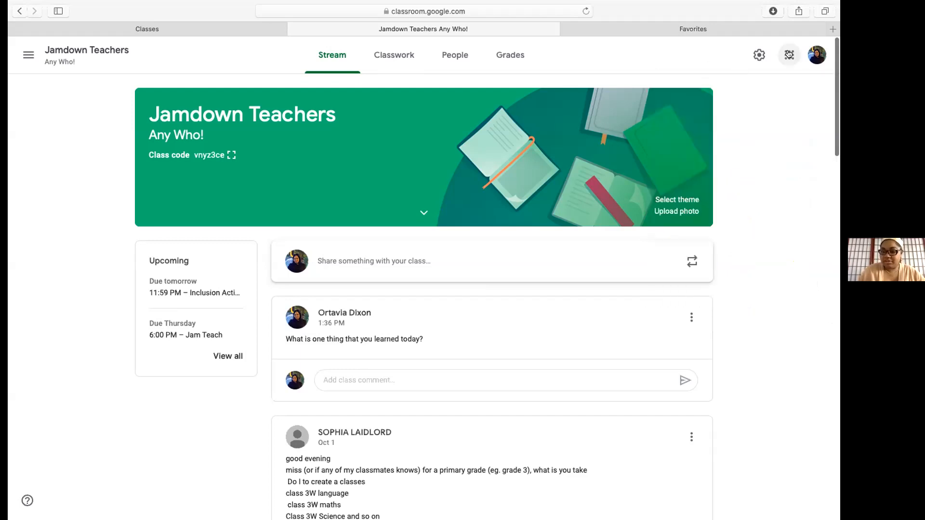
pyautogui.click(788, 56)
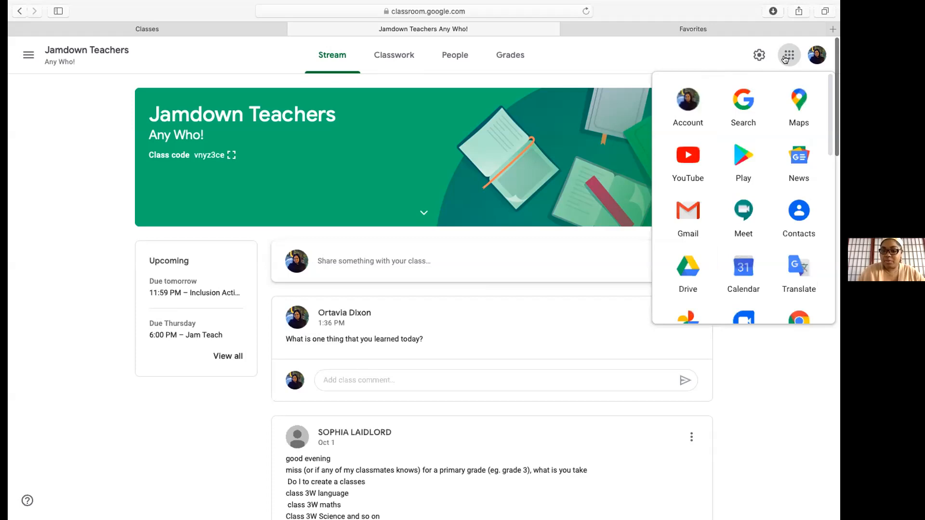
pyautogui.scroll(-10, 691, 236)
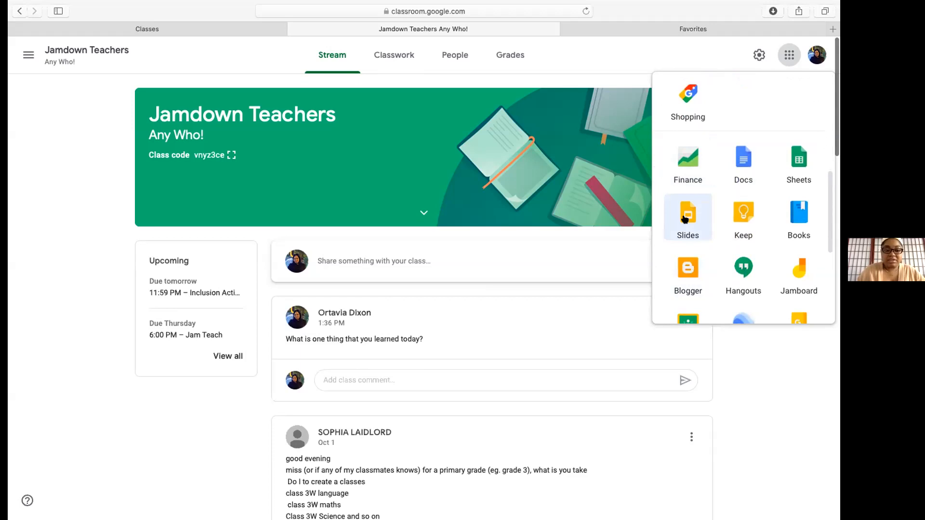
pyautogui.click(686, 218)
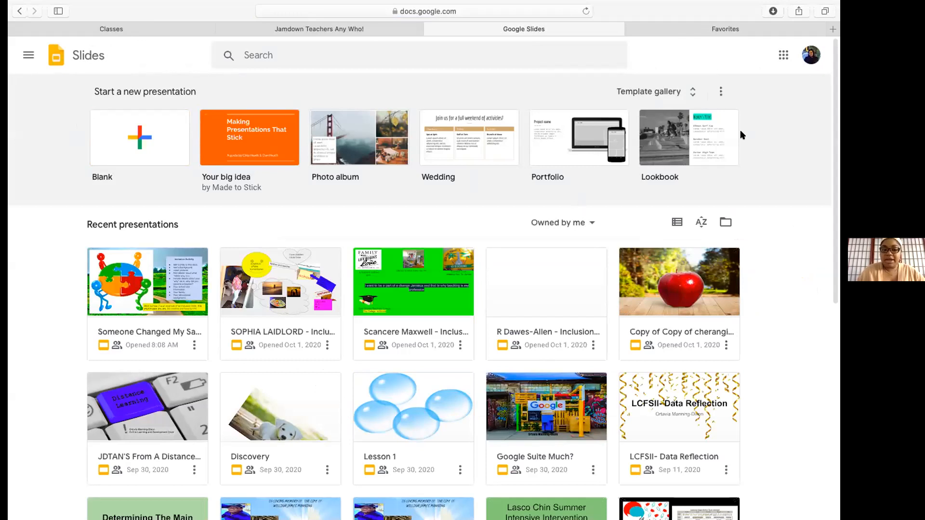
# Create a Blank presentation from the Slides home page
pyautogui.click(139, 140)
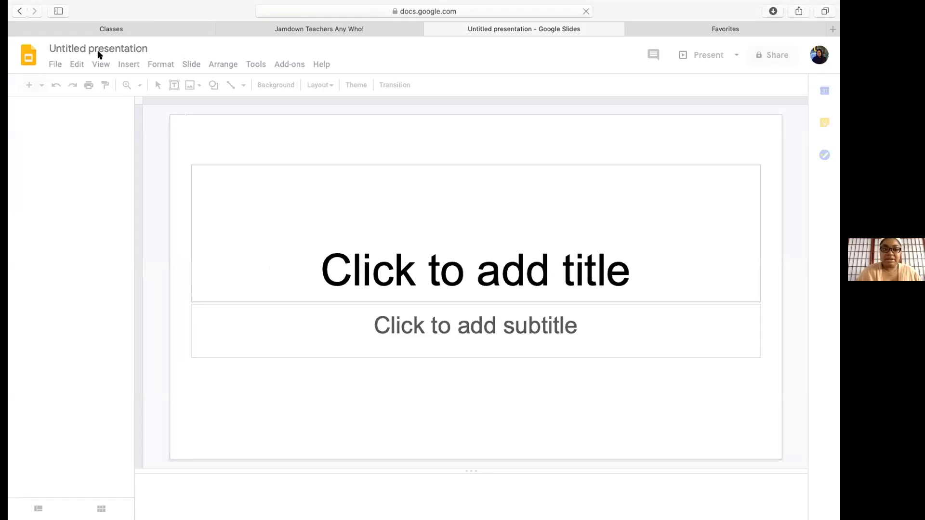
# Replace the 'Untitled presentation' title with 'English 101'
pyautogui.click(143, 47)
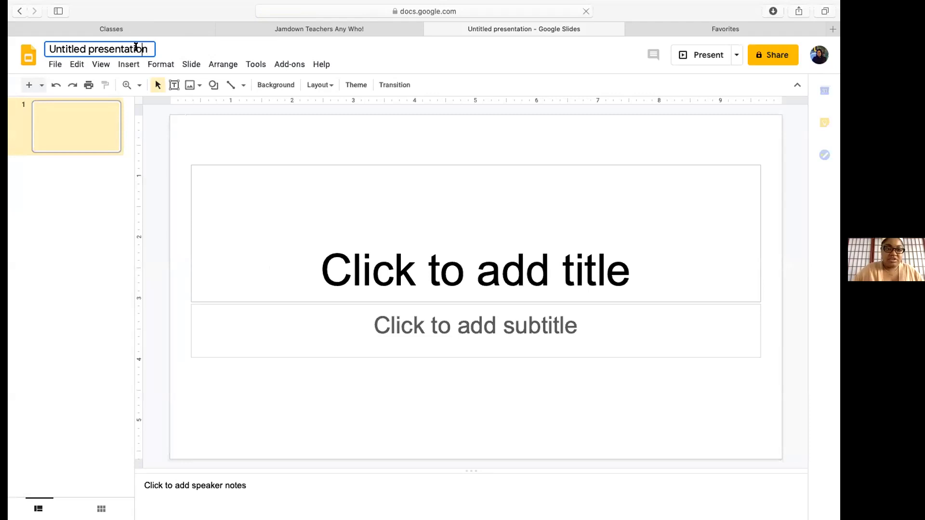
pyautogui.press('BackSpace')
pyautogui.press('BackSpace')
pyautogui.press('super+a')
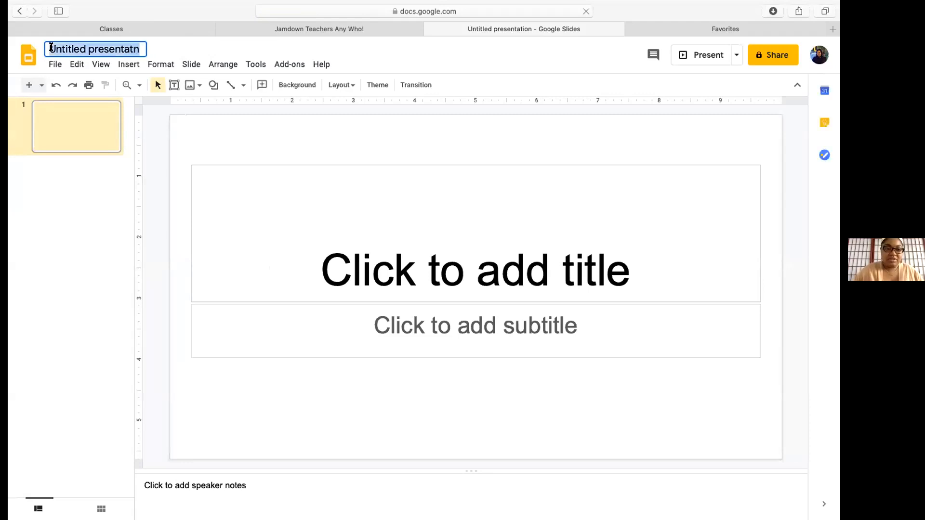
pyautogui.press('BackSpace')
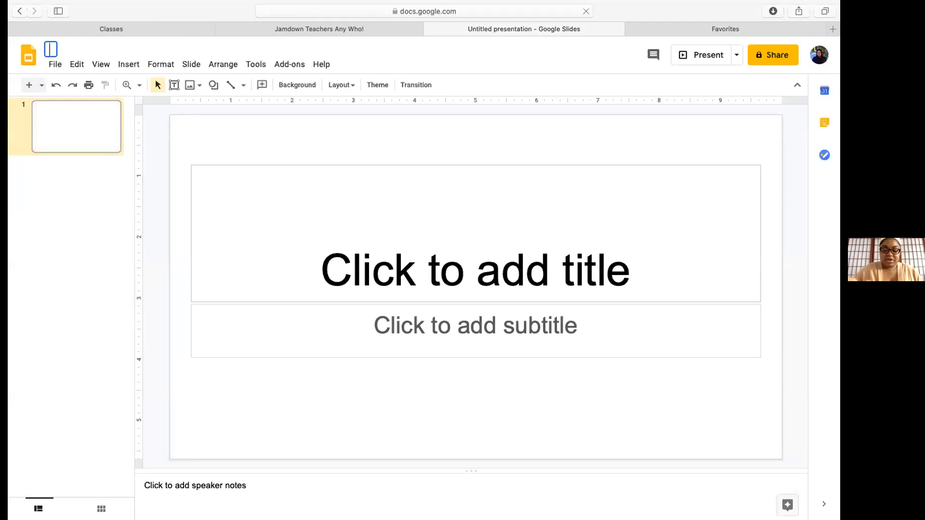
pyautogui.write('English')
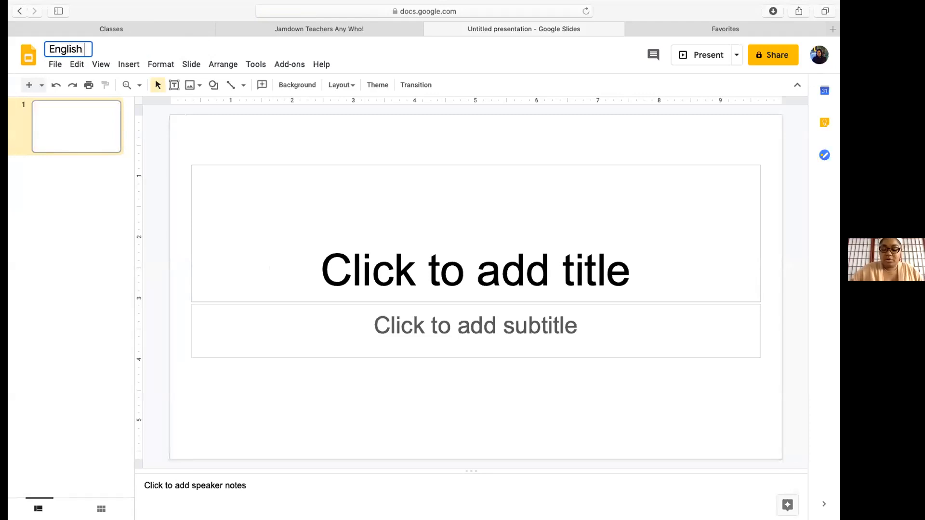
pyautogui.write(' 10')
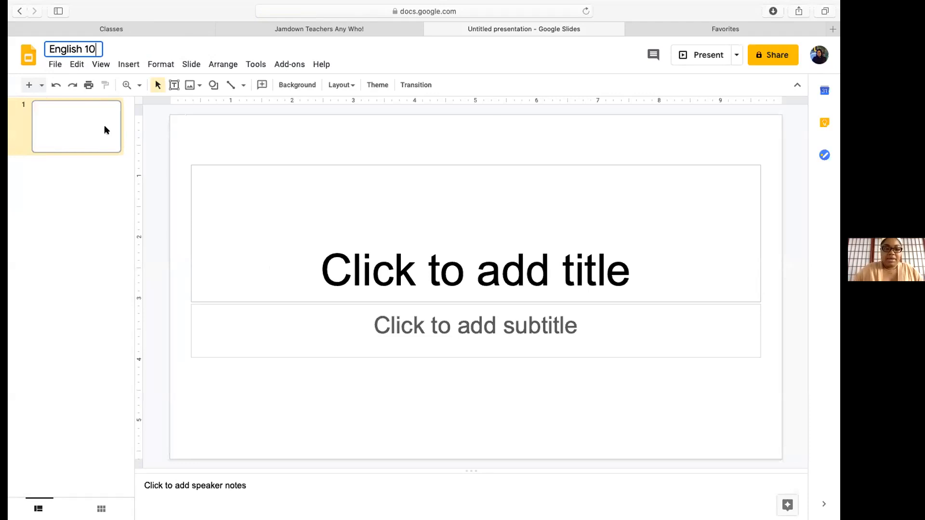
pyautogui.write('1')
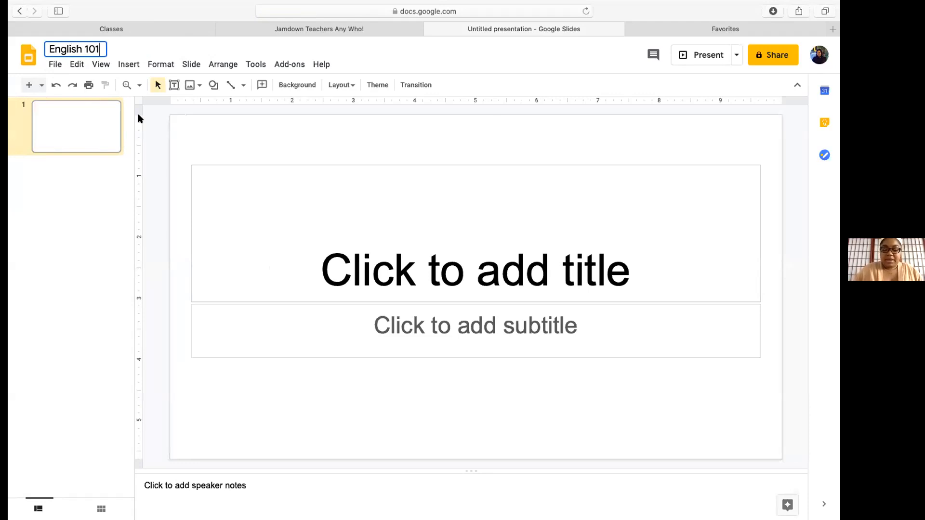
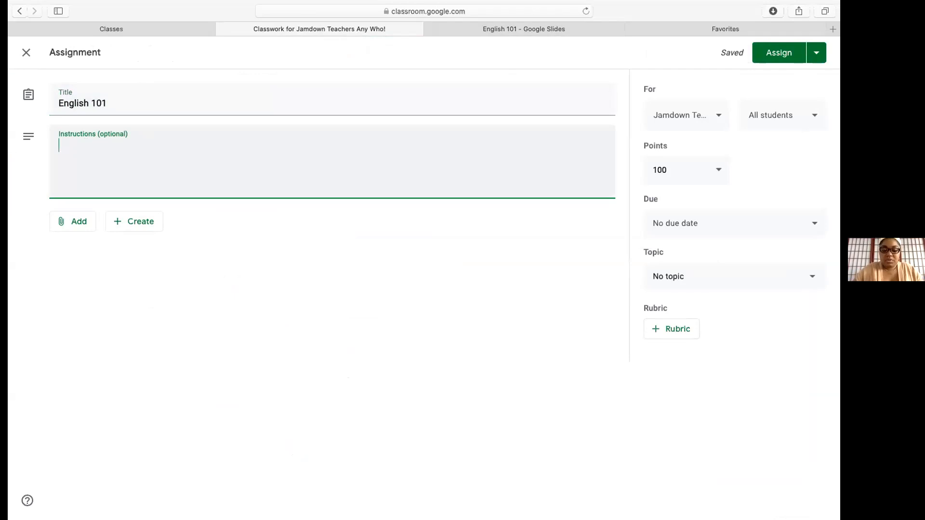
# Write instructions to write about yourself on slide 2, with numbered lines 2 and 3, then open Add
pyautogui.press('BackSpace')
pyautogui.write('Write some')
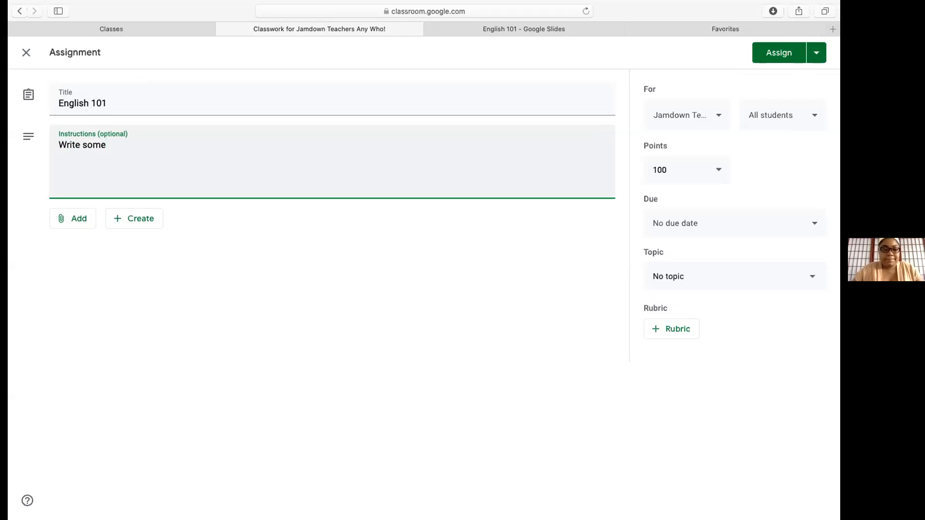
pyautogui.write('thing ')
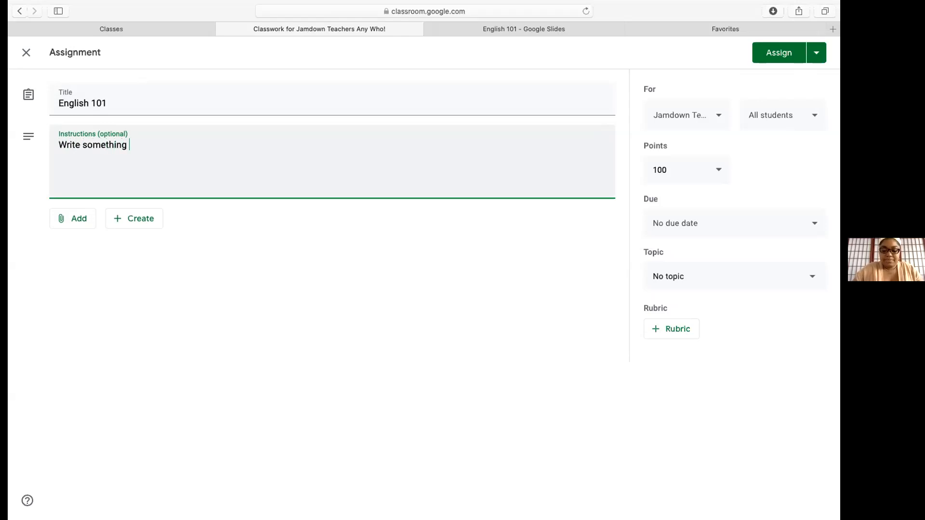
pyautogui.write('about your')
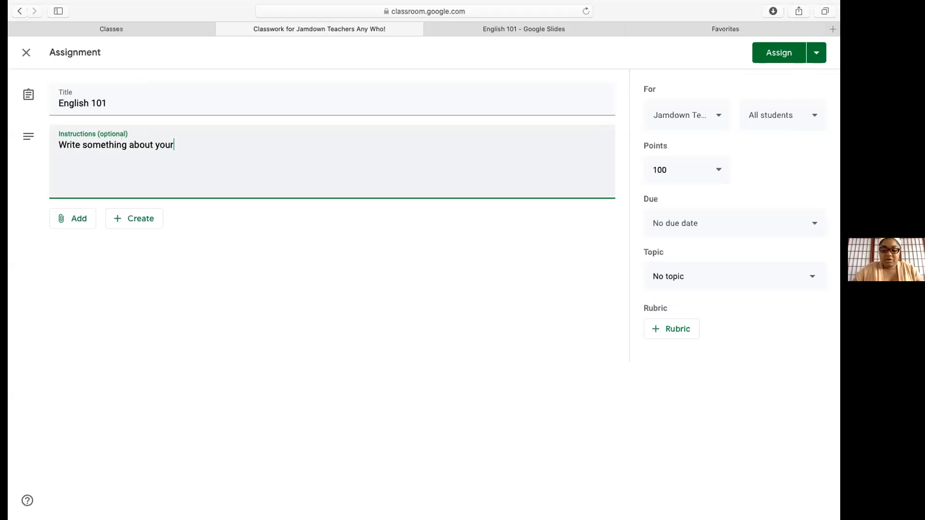
pyautogui.write('self on slide 2.')
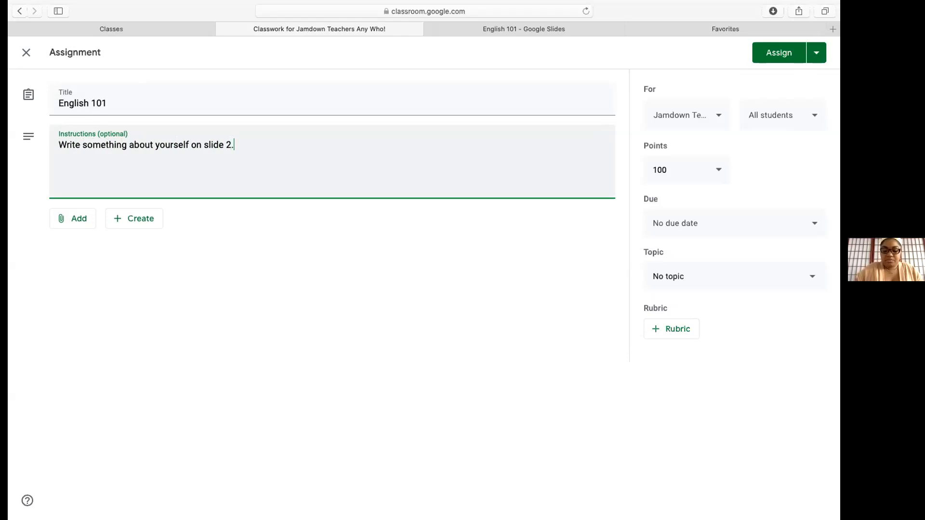
pyautogui.write(' Look ')
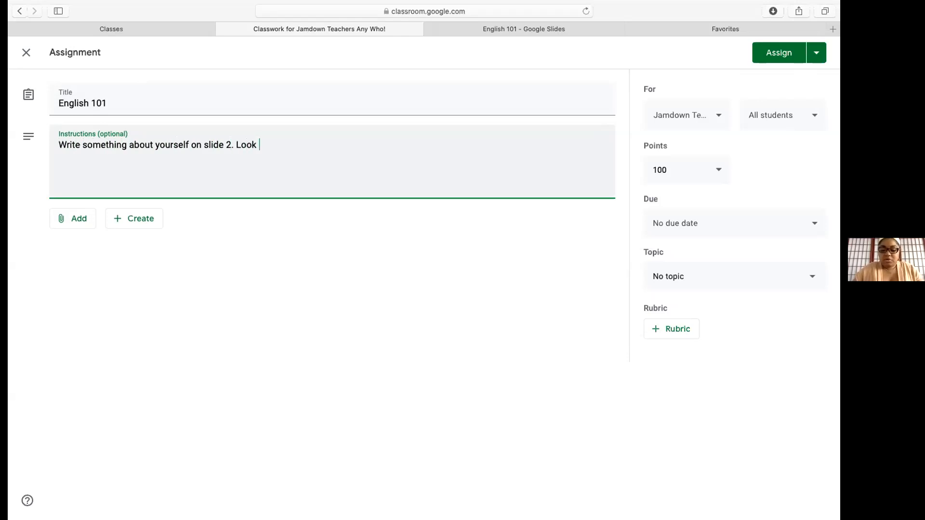
pyautogui.write('for the re')
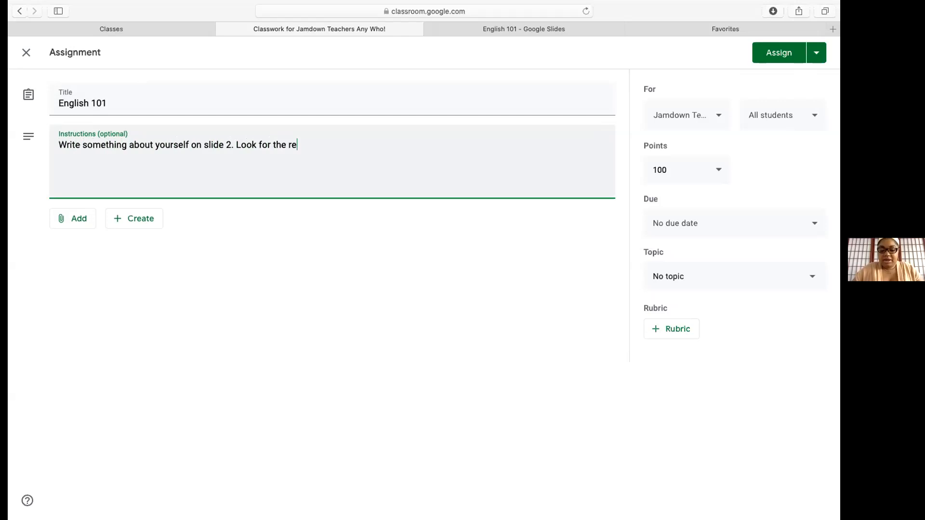
pyautogui.write('d arrow')
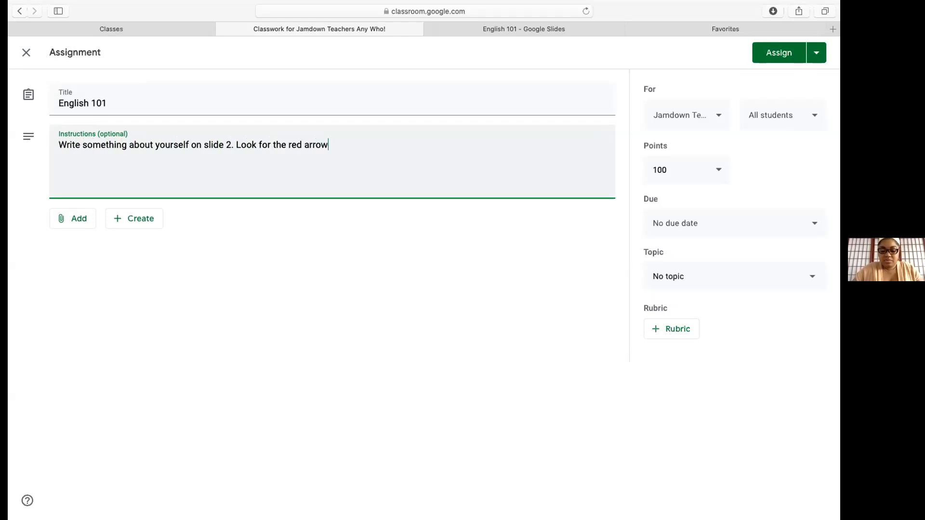
pyautogui.write(' to help you find where to begin. ')
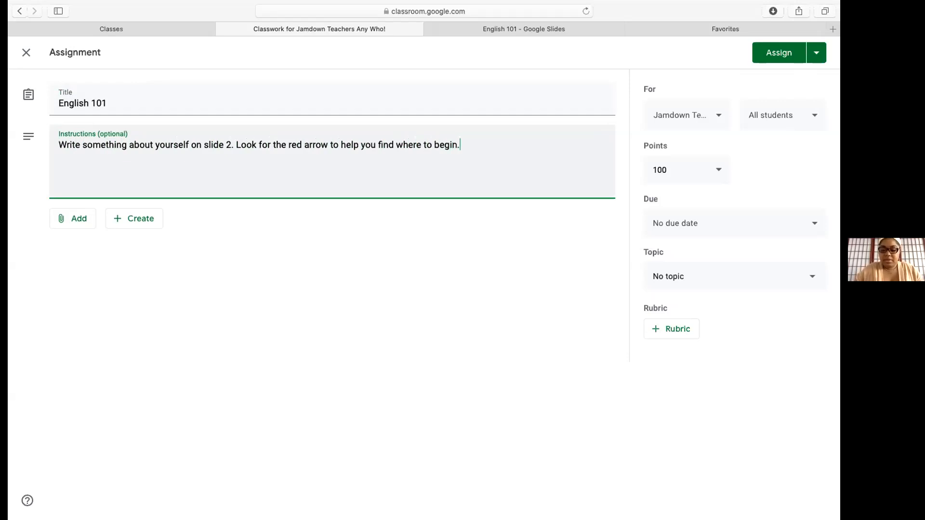
pyautogui.write('1. ')
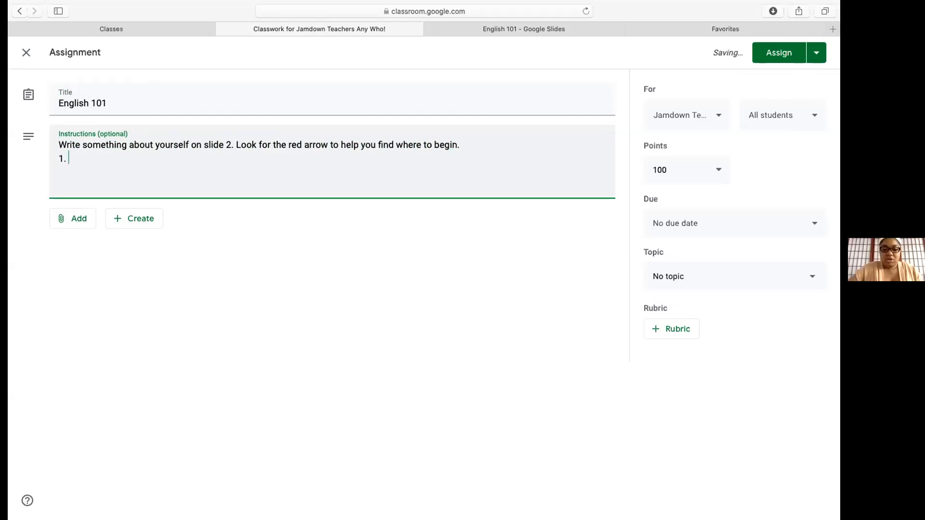
pyautogui.write('Click')
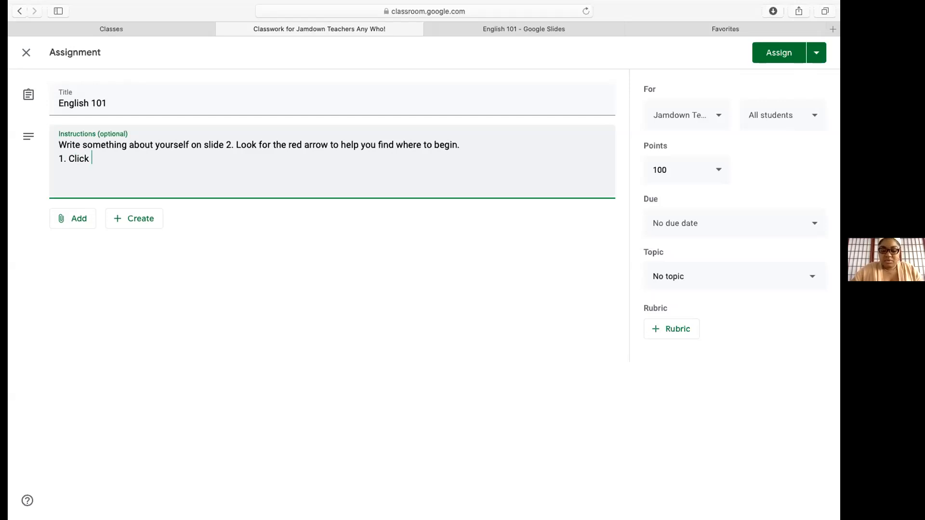
pyautogui.write(' on the ')
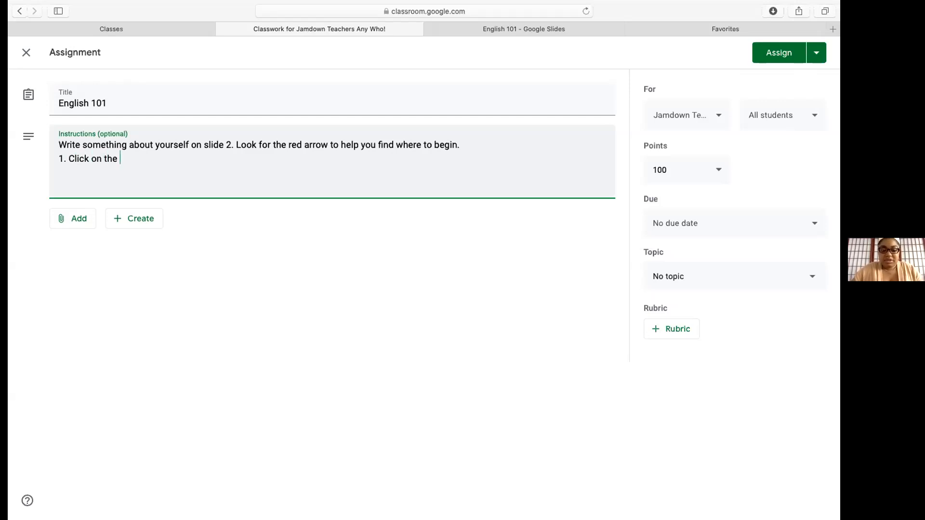
pyautogui.write('attached ')
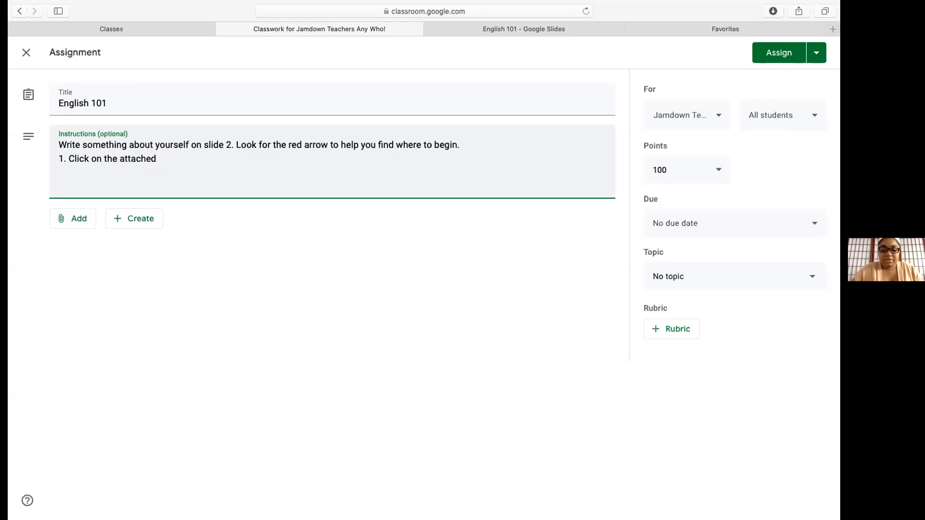
pyautogui.write('document')
pyautogui.press('Return')
pyautogui.write('2.')
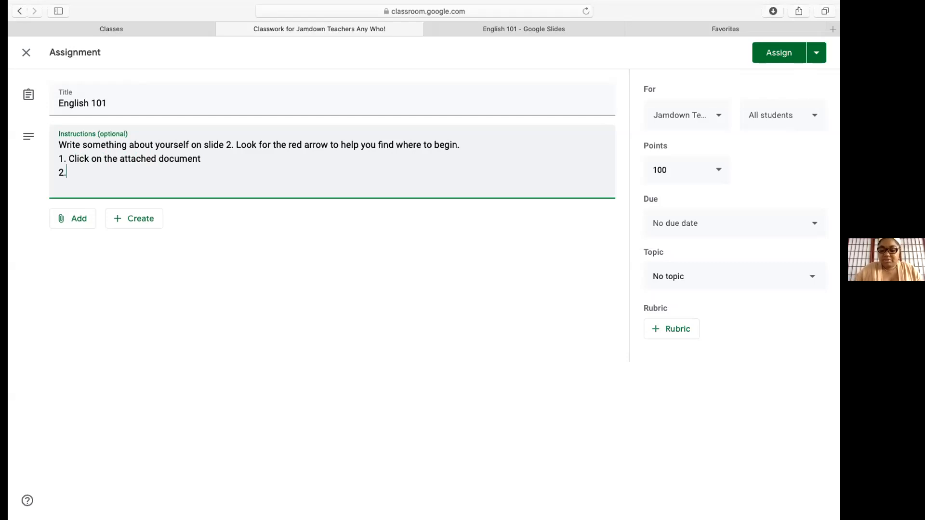
pyautogui.write('mmmm')
pyautogui.press('Return')
pyautogui.write('3')
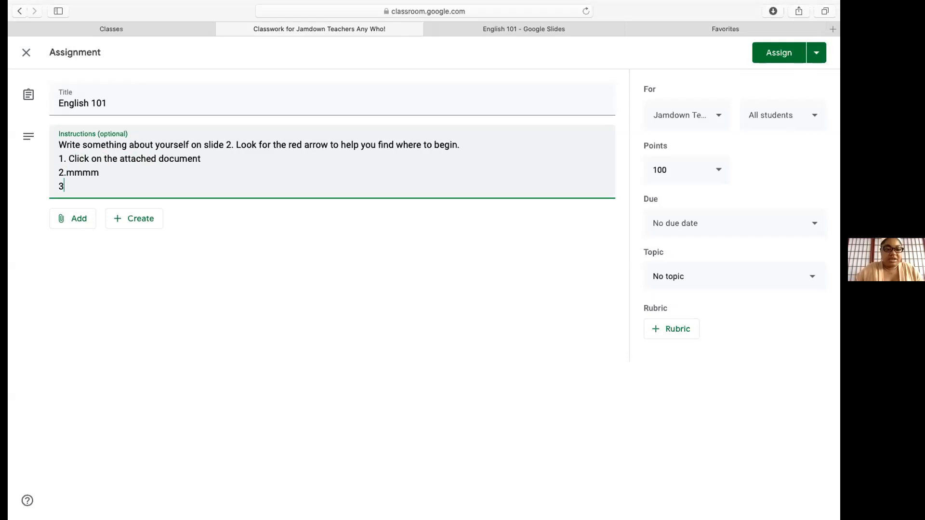
pyautogui.write('.')
pyautogui.press('Return')
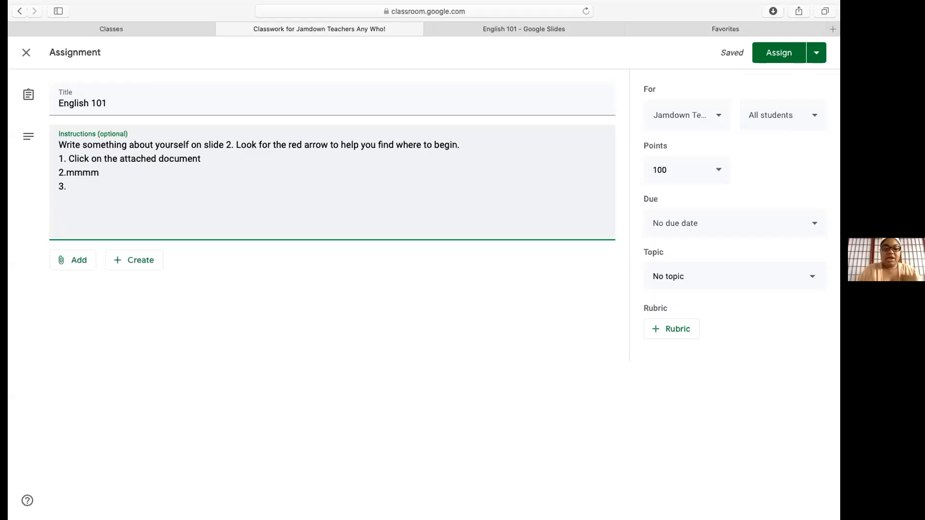
pyautogui.click(62, 261)
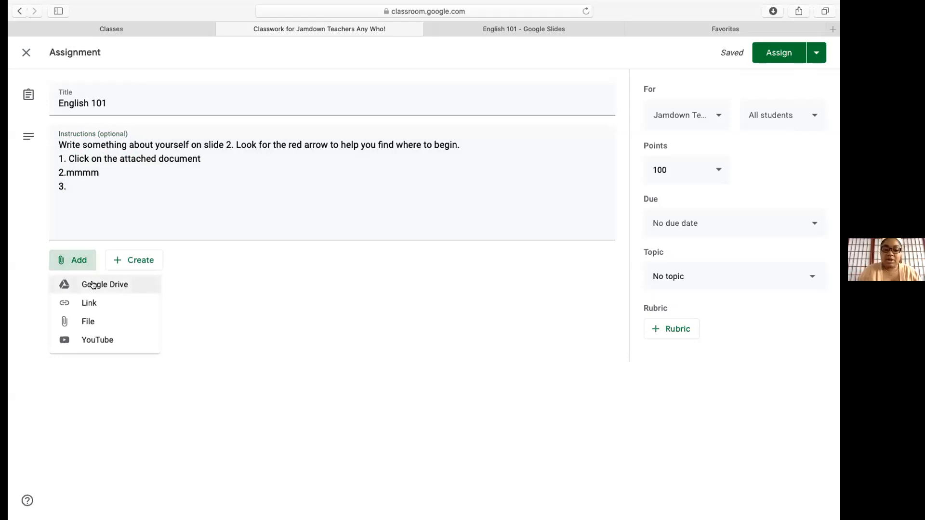
# Attach the English 101 slides from Google Drive's Recent files to the assignment
pyautogui.click(93, 285)
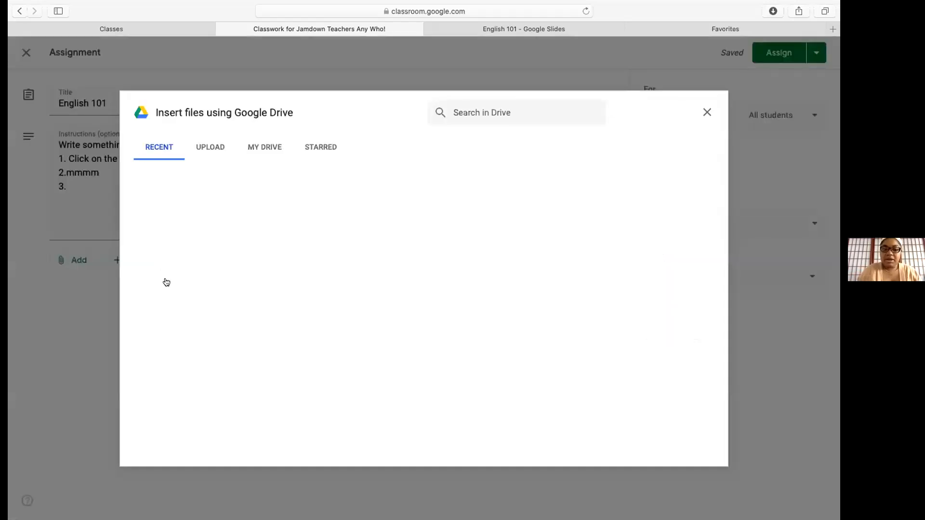
pyautogui.click(163, 149)
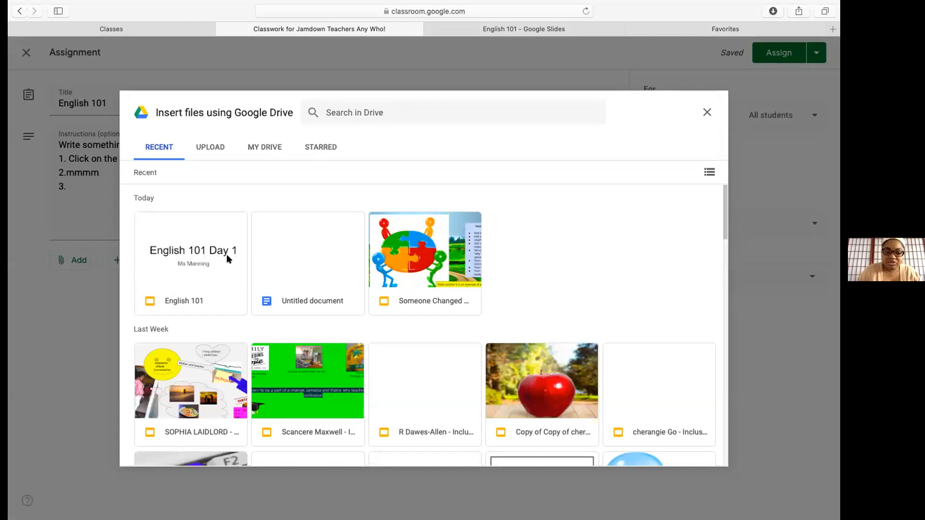
pyautogui.click(201, 263)
pyautogui.click(186, 259)
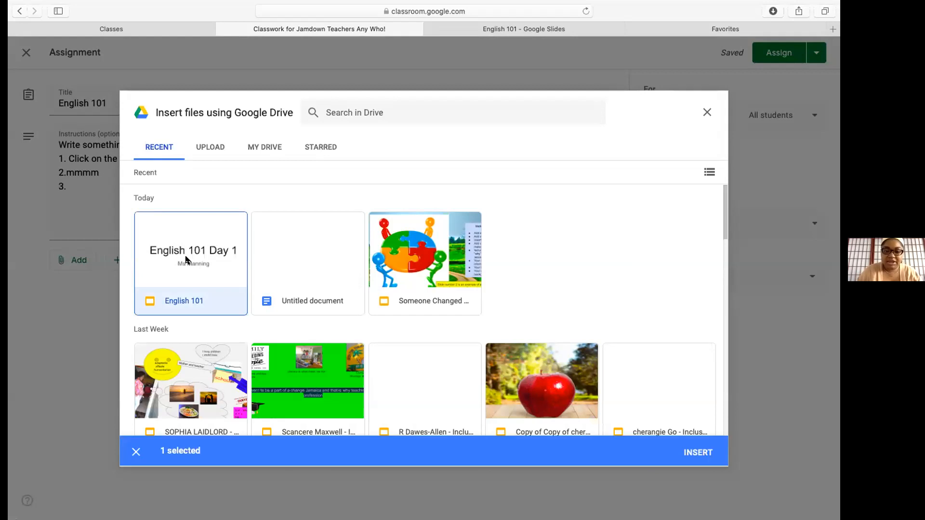
pyautogui.click(691, 452)
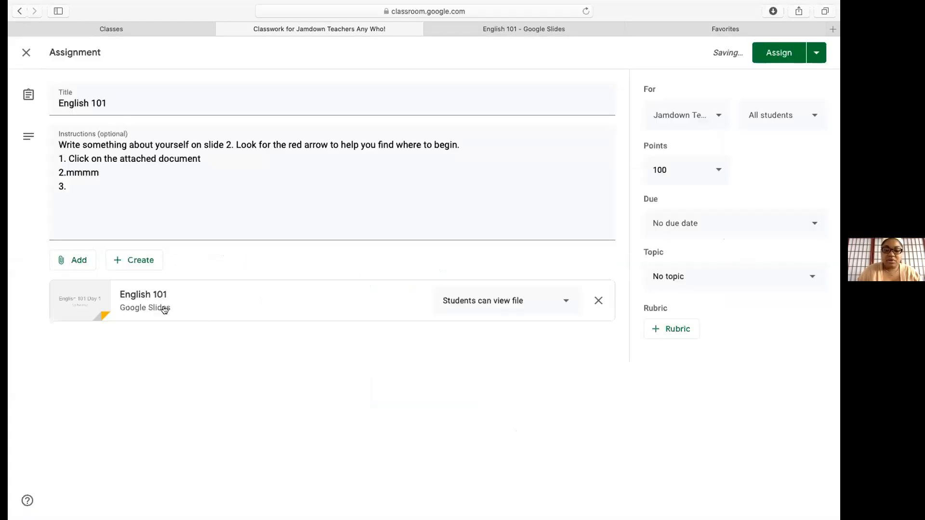
# Switch the English 101 attachment from view-only to 'Make a copy for each student'
pyautogui.click(565, 303)
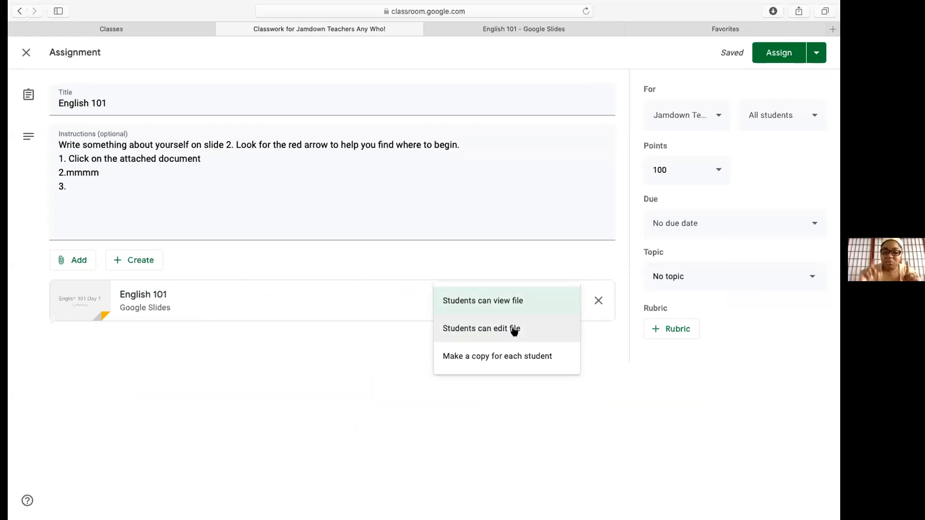
pyautogui.click(499, 356)
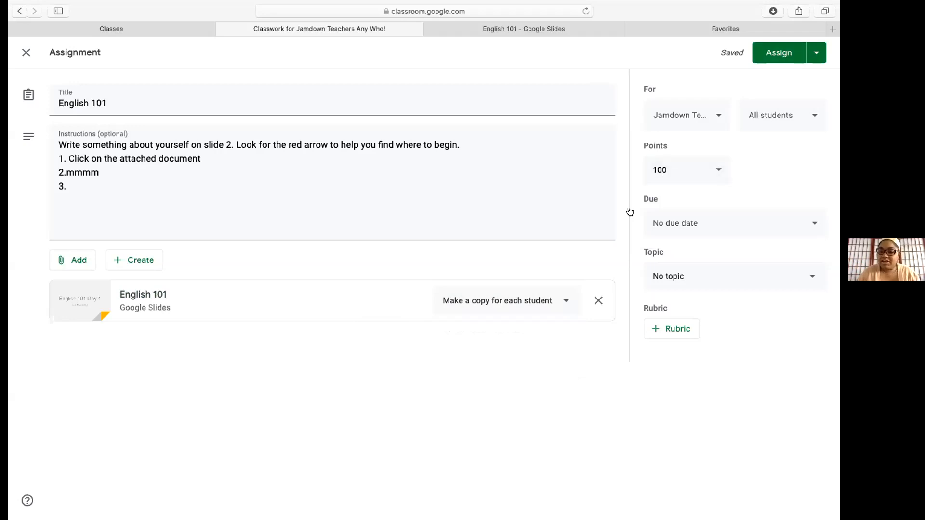
# Set the assignment due Fri, Oct 9 at 11:59 PM and open the Topic list
pyautogui.click(814, 225)
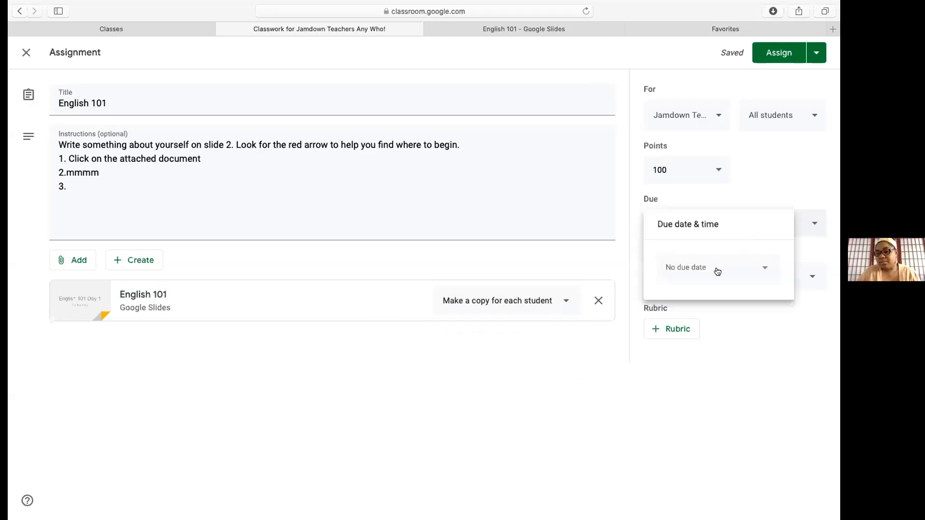
pyautogui.click(717, 270)
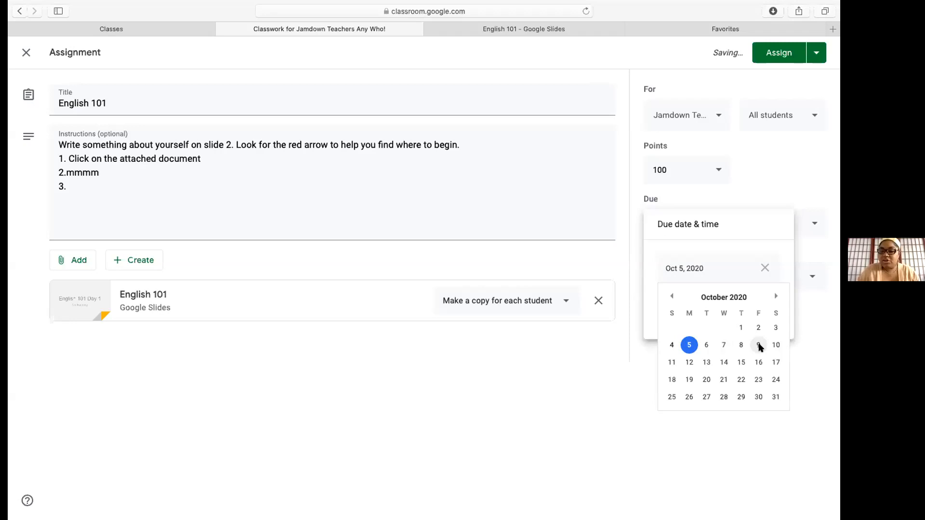
pyautogui.click(758, 345)
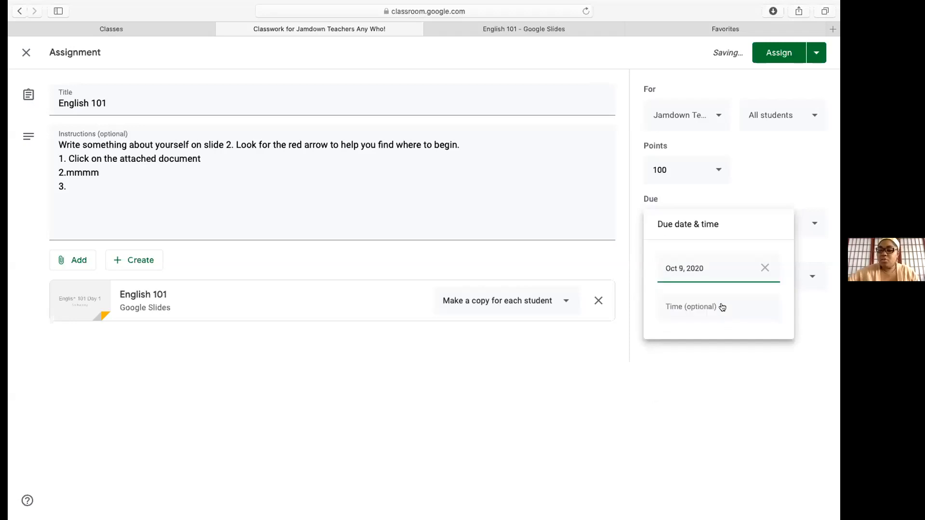
pyautogui.click(721, 305)
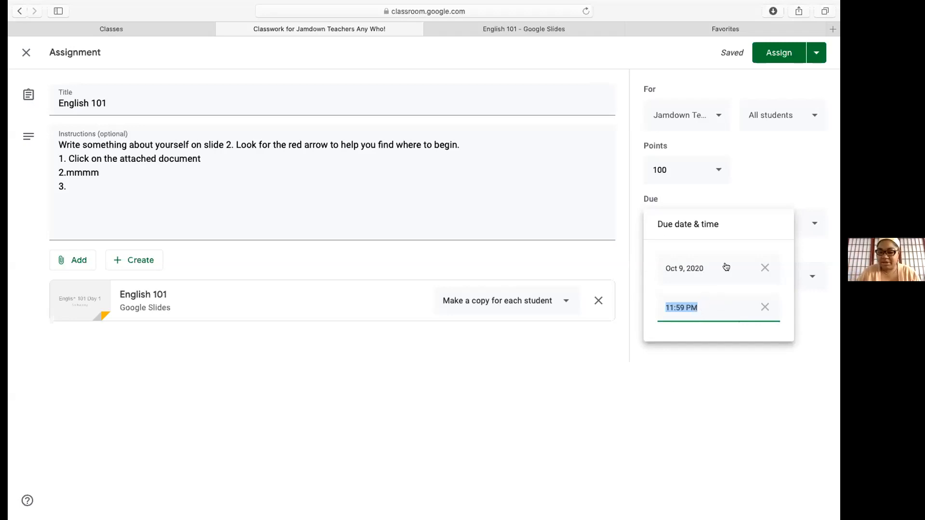
pyautogui.click(810, 336)
pyautogui.click(697, 278)
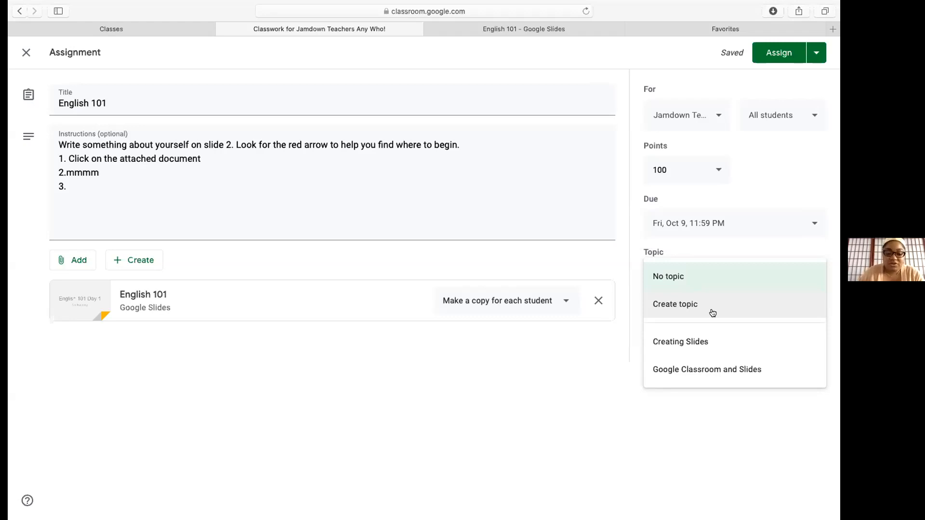
# Create the new topic 'English Language' for the assignment and open the Rubric menu
pyautogui.click(683, 305)
pyautogui.write('English Langl')
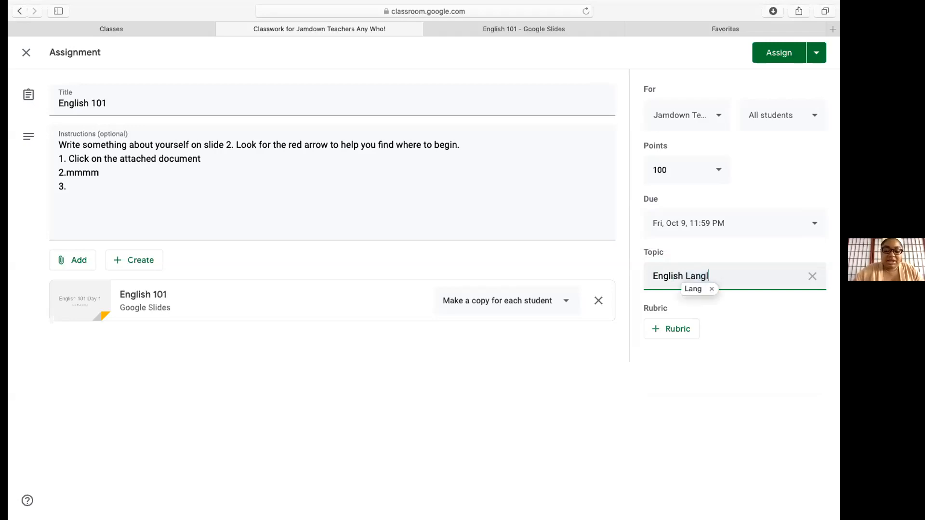
pyautogui.write('uage')
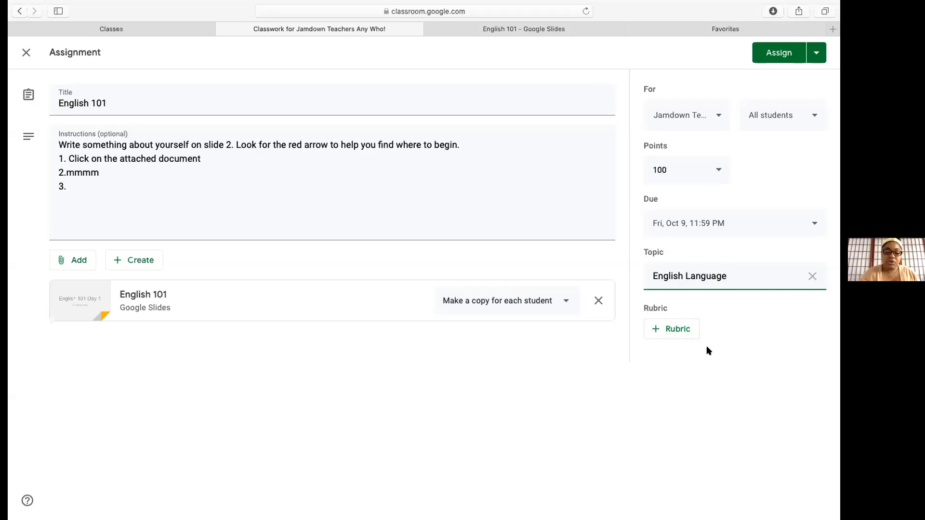
pyautogui.click(676, 329)
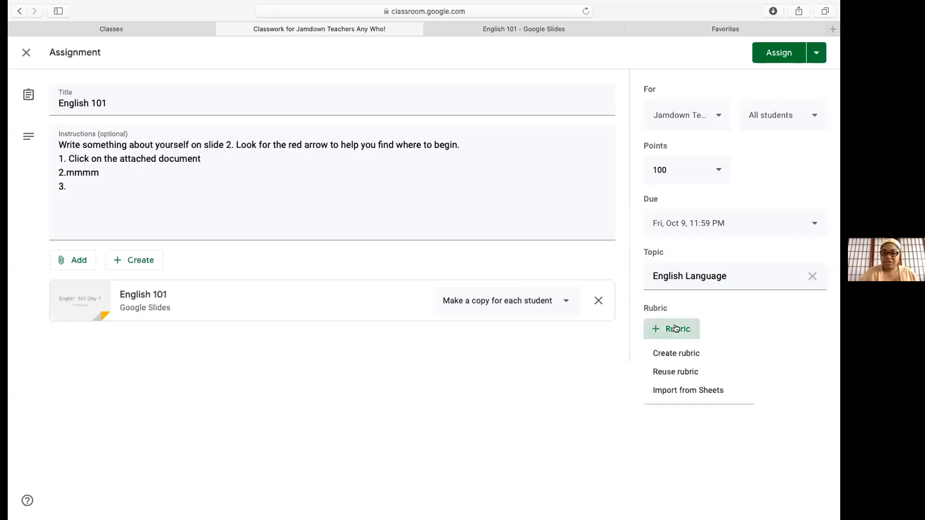
# Create a rubric whose first level is 5 points titled 'Show Mastery', then add a second level
pyautogui.click(681, 355)
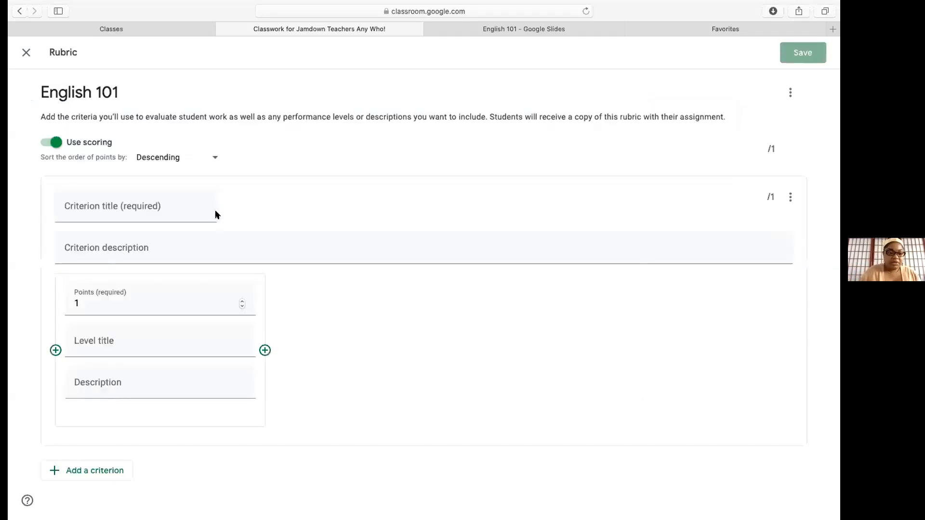
pyautogui.click(161, 203)
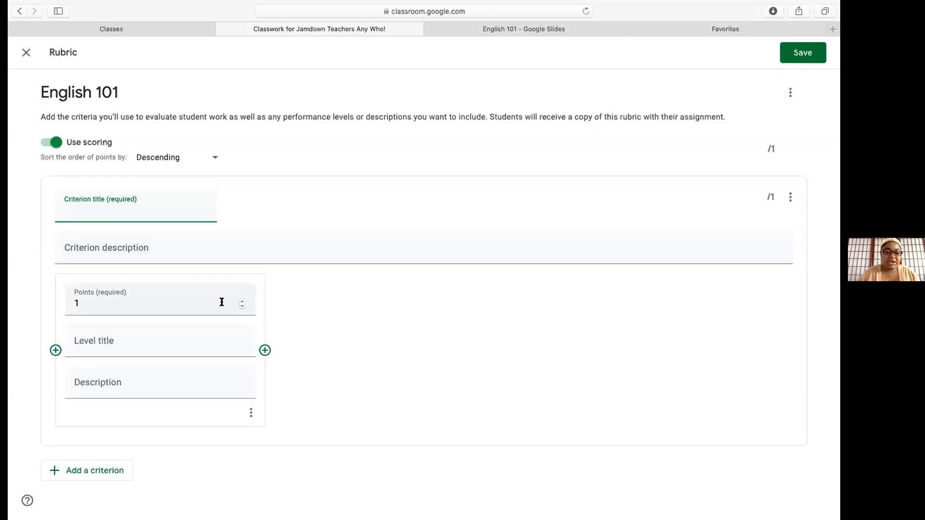
pyautogui.click(123, 342)
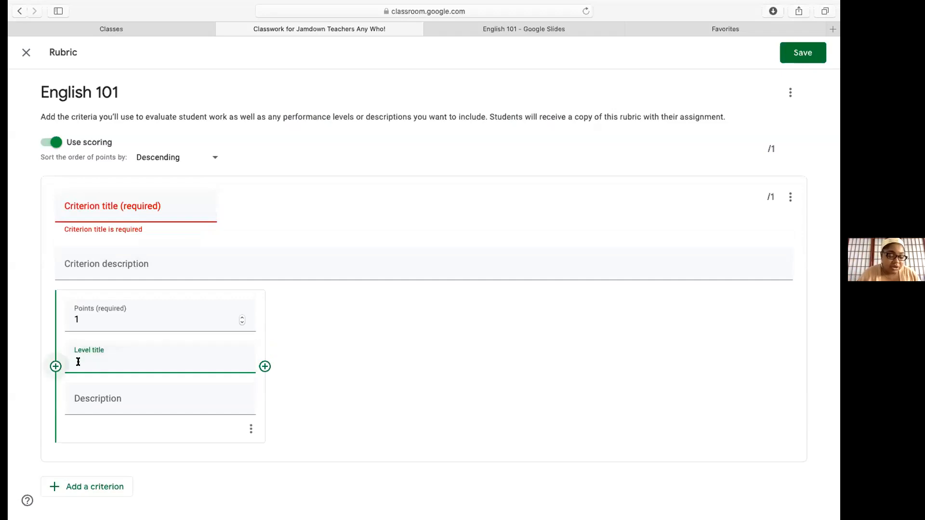
pyautogui.click(241, 318)
pyautogui.click(241, 317)
pyautogui.click(241, 317)
pyautogui.click(241, 317)
pyautogui.click(105, 358)
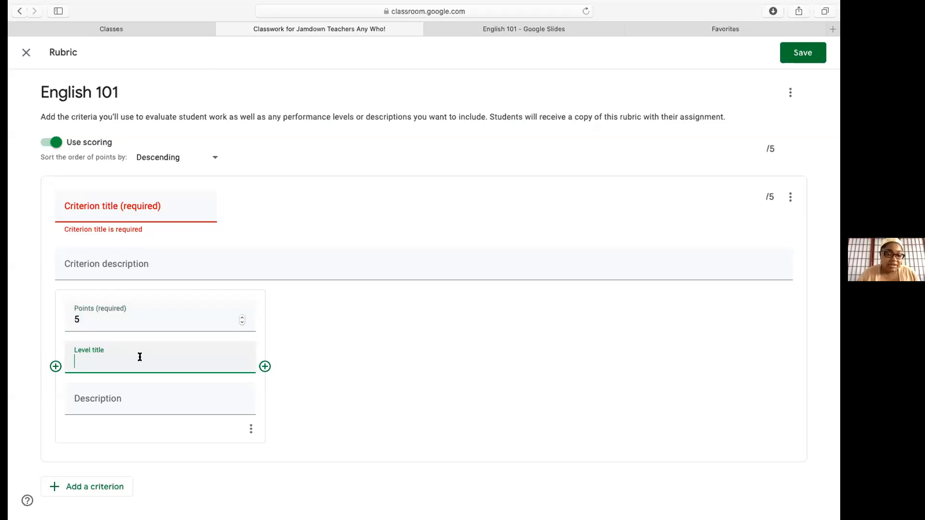
pyautogui.write('Show Mastery')
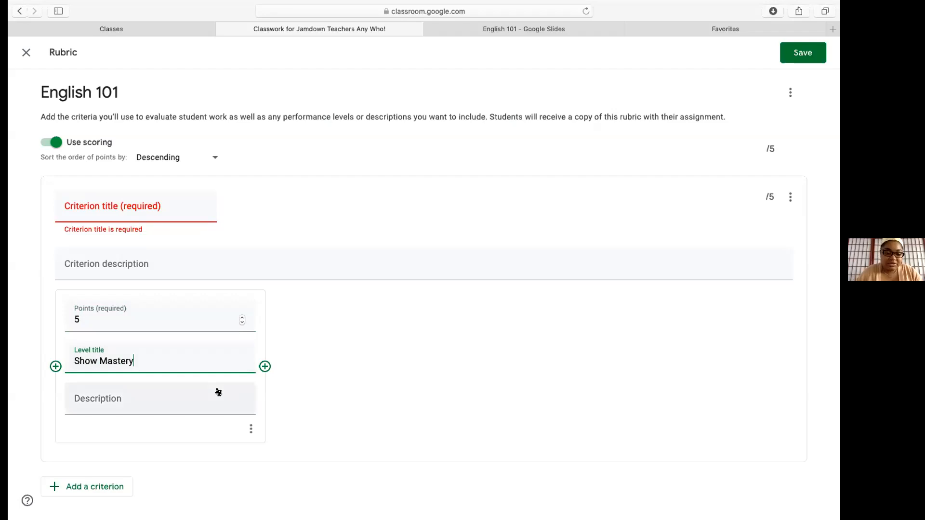
pyautogui.click(264, 367)
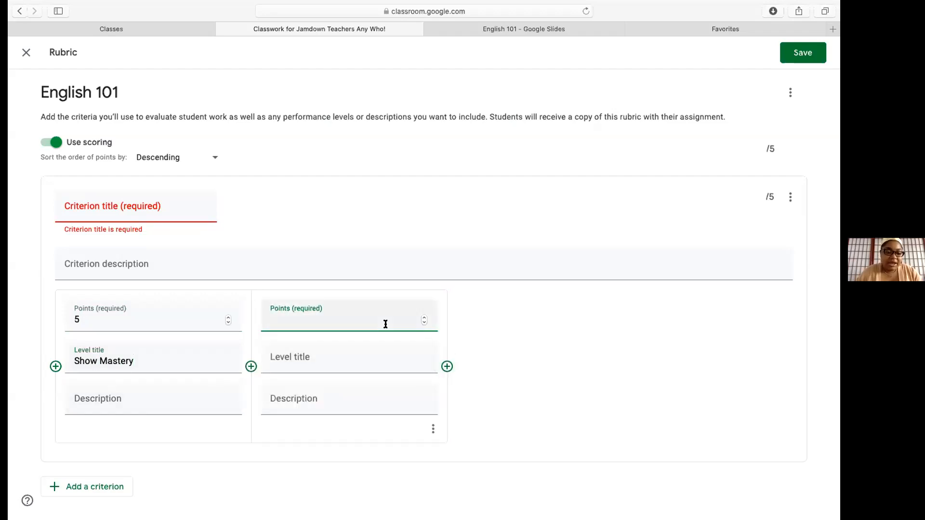
# Give the second rubric level 4 points and the title 'Student shows proficiency'
pyautogui.write('4')
pyautogui.click(348, 356)
pyautogui.write('Studen')
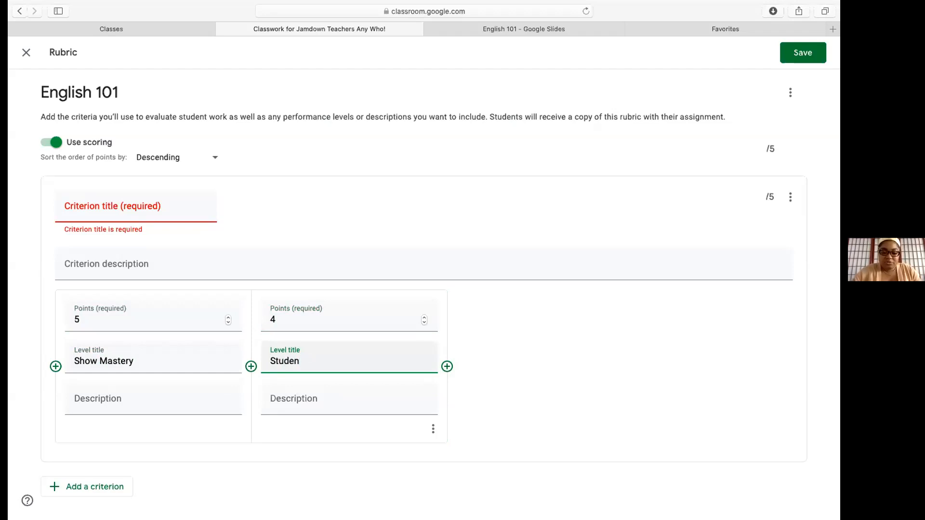
pyautogui.write('t show')
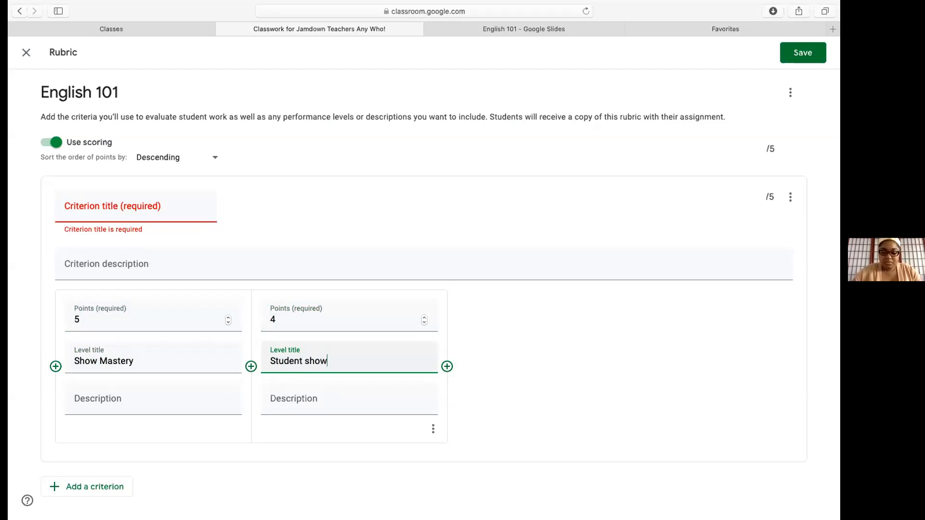
pyautogui.write('s proficiency')
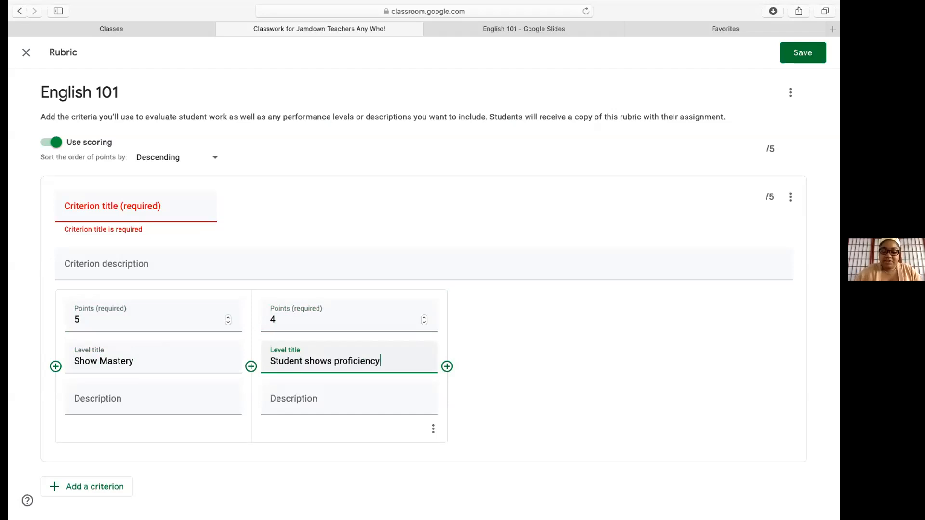
# Add a 3-point 'Needs more practice' level and title the criterion 'Student Introduce Self'
pyautogui.click(447, 366)
pyautogui.write('3')
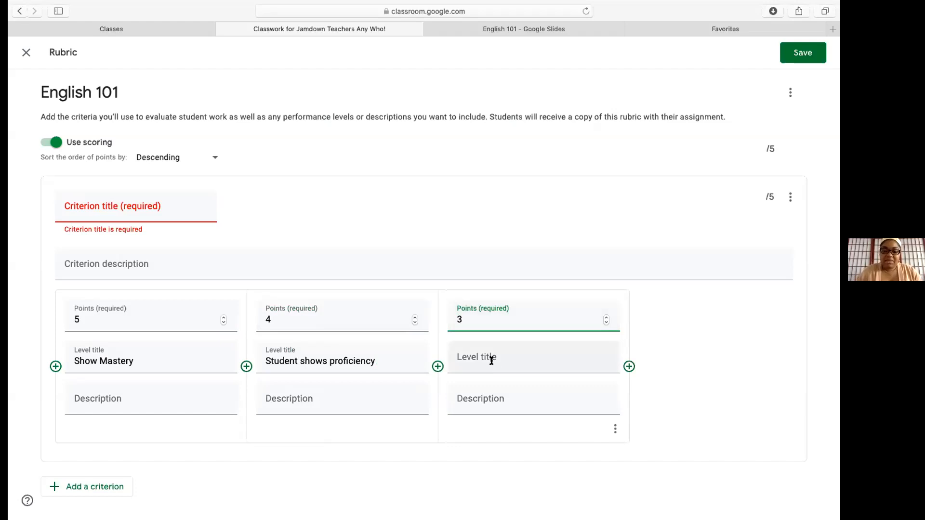
pyautogui.click(491, 361)
pyautogui.write('Needs more practice')
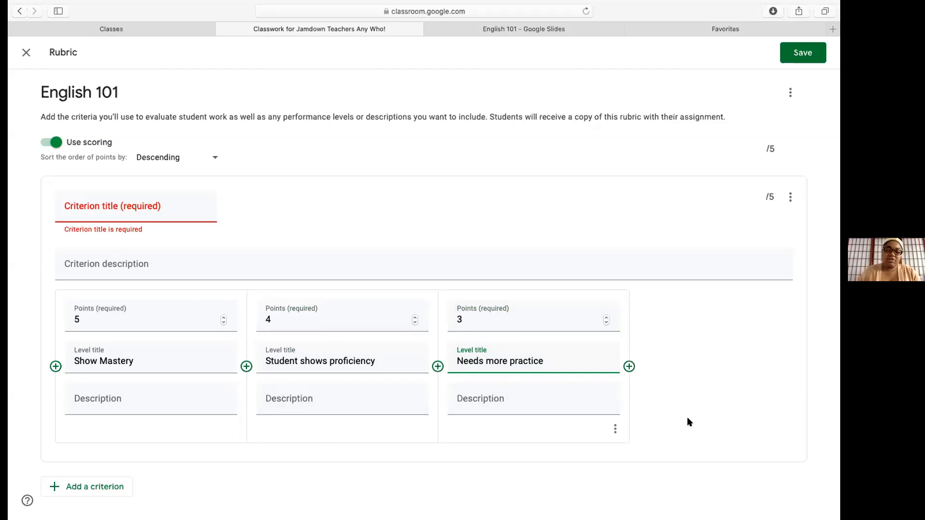
pyautogui.click(123, 209)
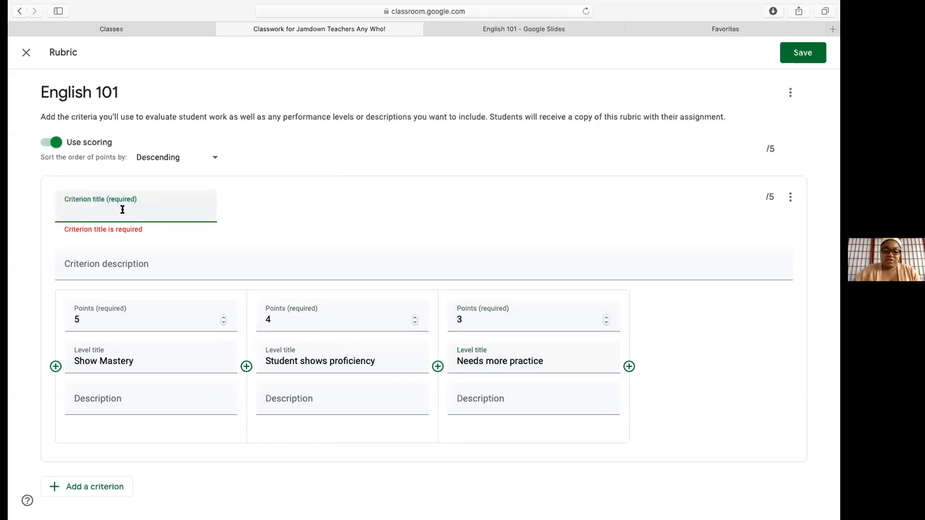
pyautogui.write('Student Introduce')
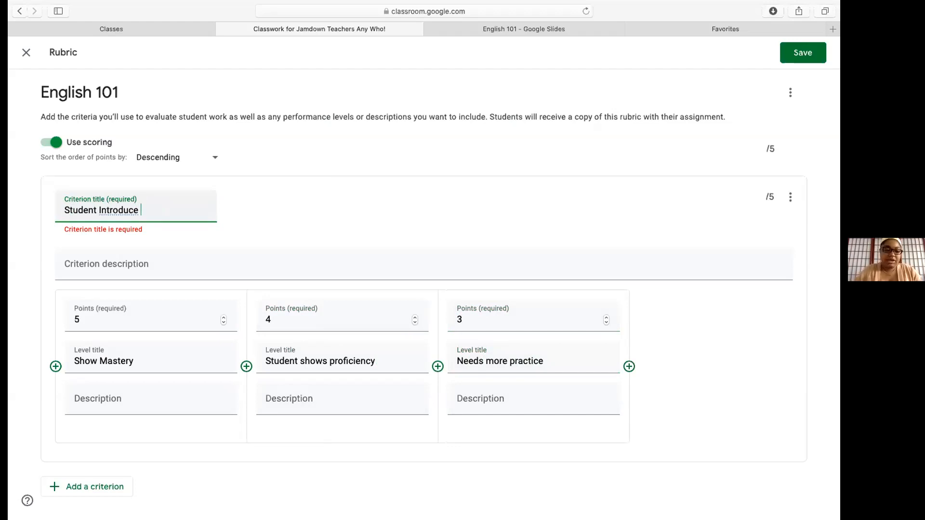
pyautogui.write(' Self')
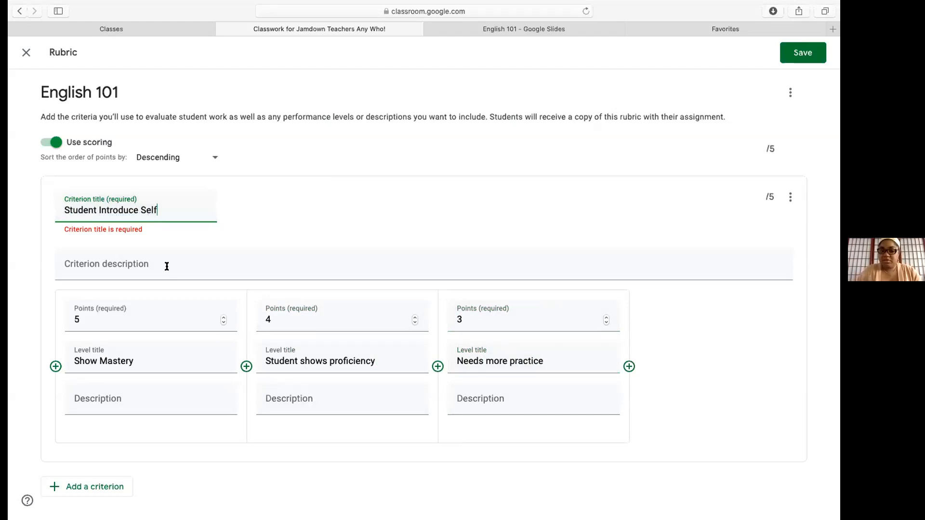
# Save the 1-criterion, 5-point rubric and open the Assign dropdown
pyautogui.click(802, 54)
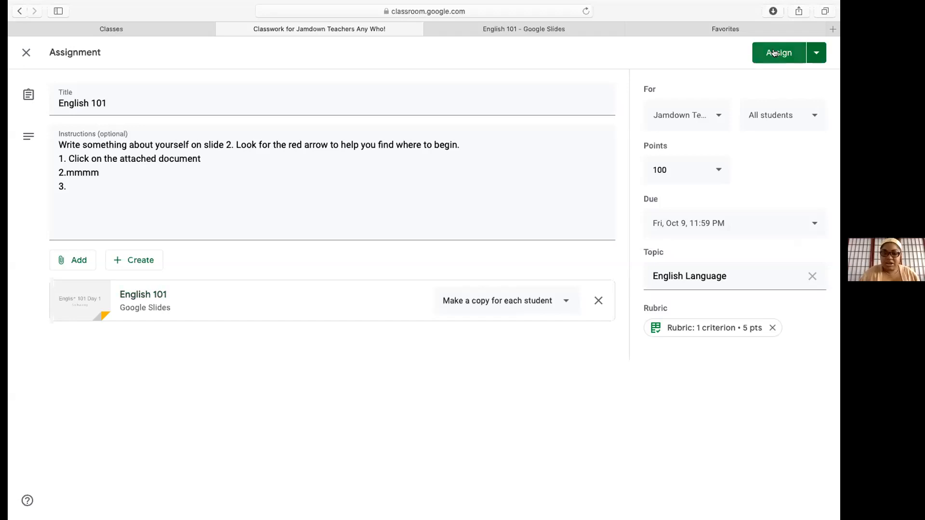
pyautogui.click(814, 51)
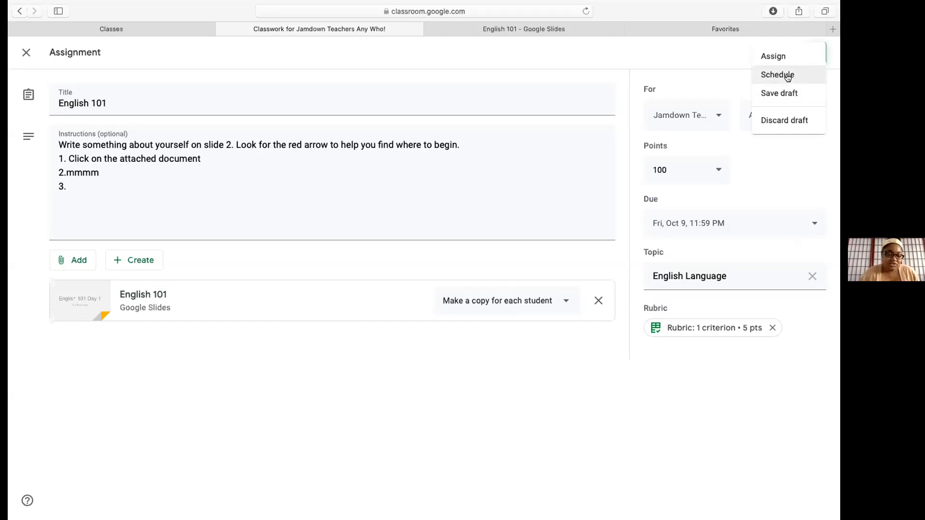
# Schedule the English 101 assignment to post on Oct 5, 2020 at 8:00 AM
pyautogui.click(787, 77)
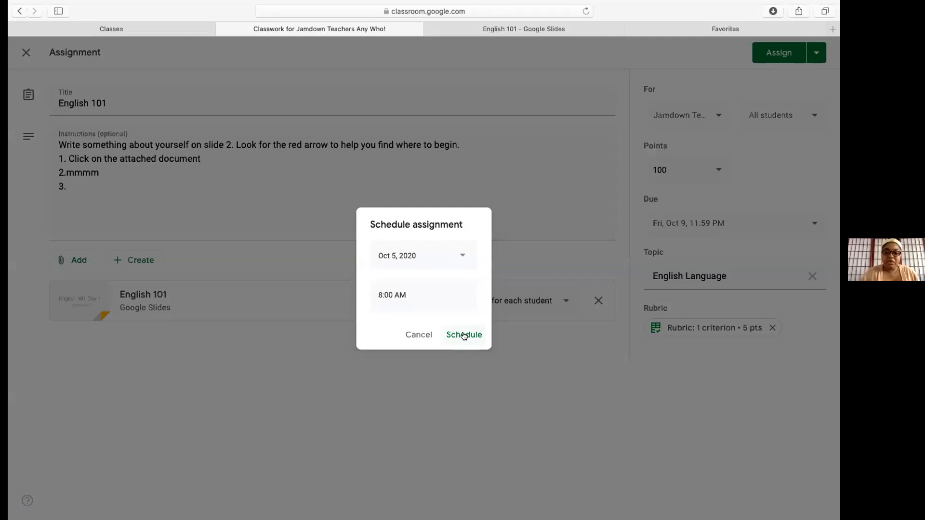
pyautogui.click(784, 54)
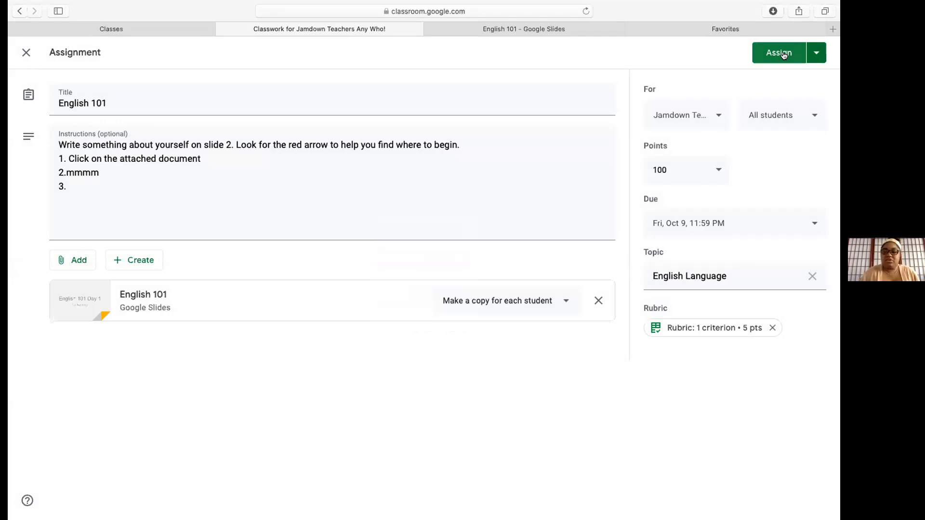
pyautogui.click(816, 54)
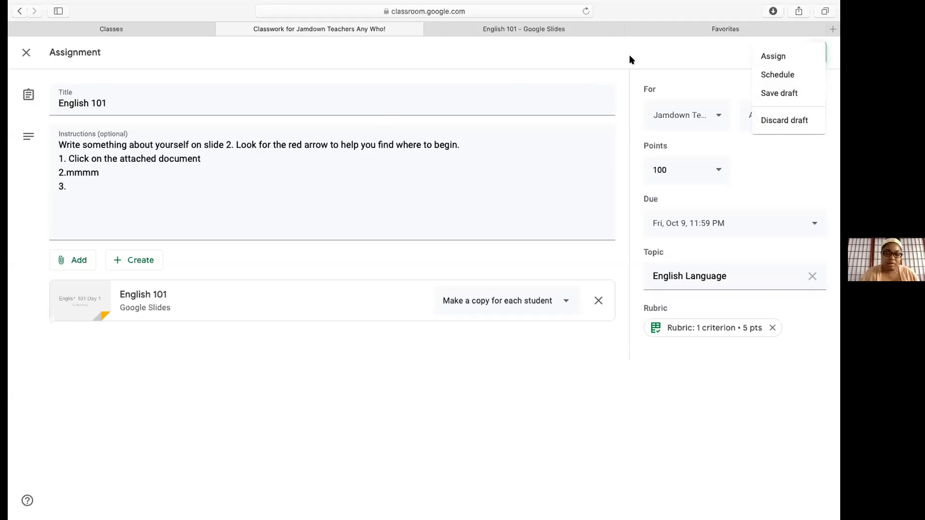
pyautogui.click(786, 75)
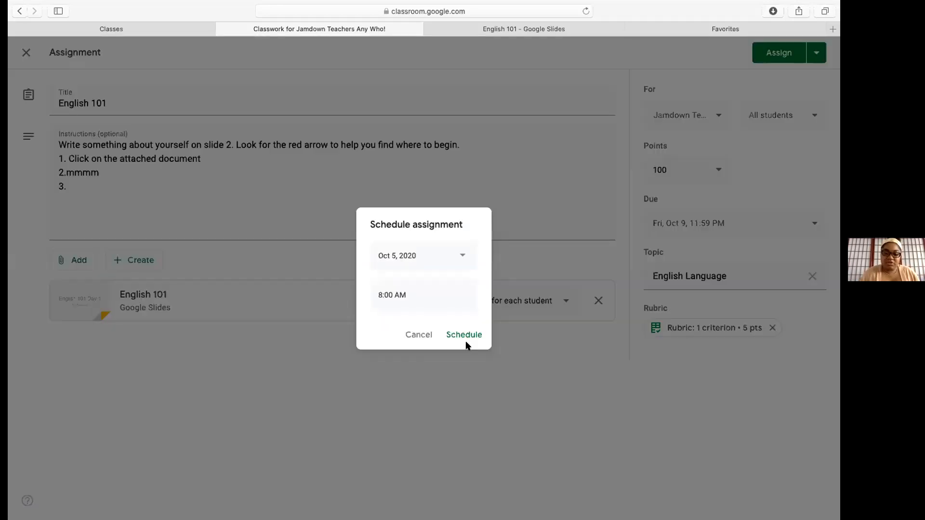
pyautogui.click(466, 334)
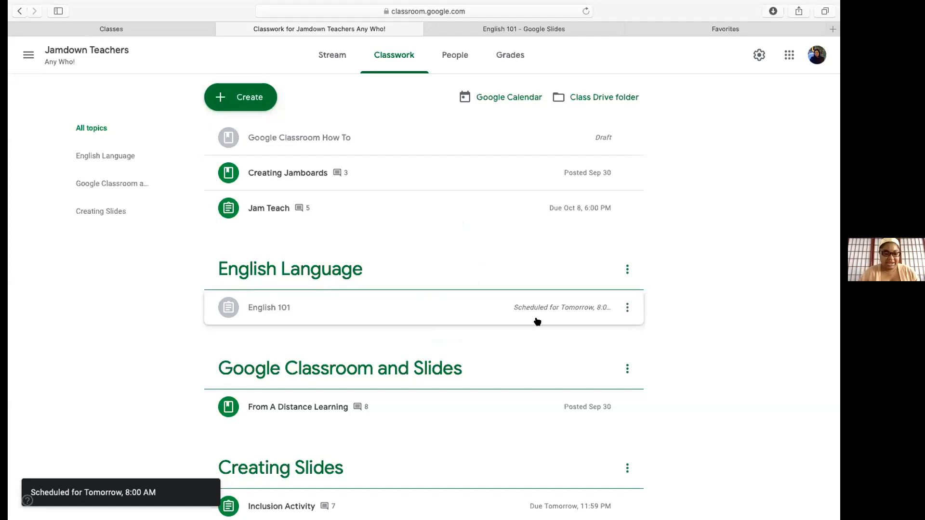
pyautogui.click(628, 308)
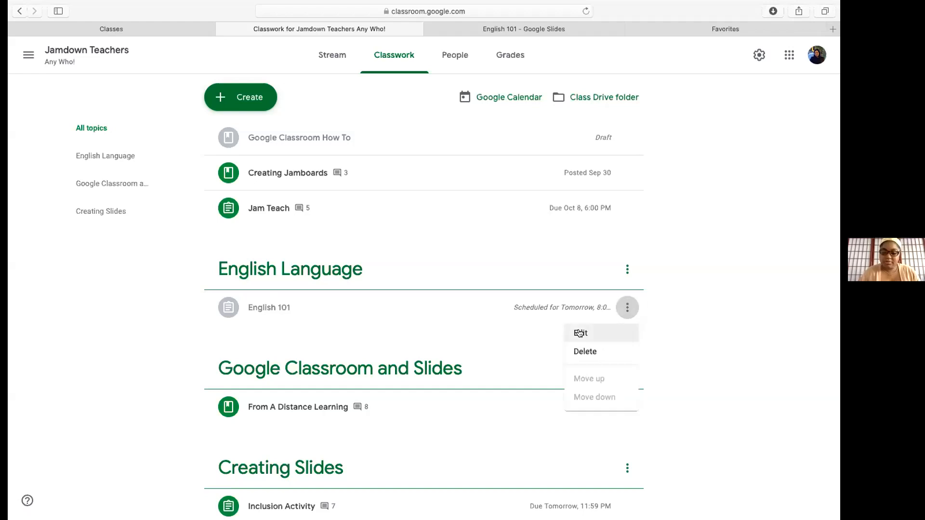
pyautogui.click(579, 334)
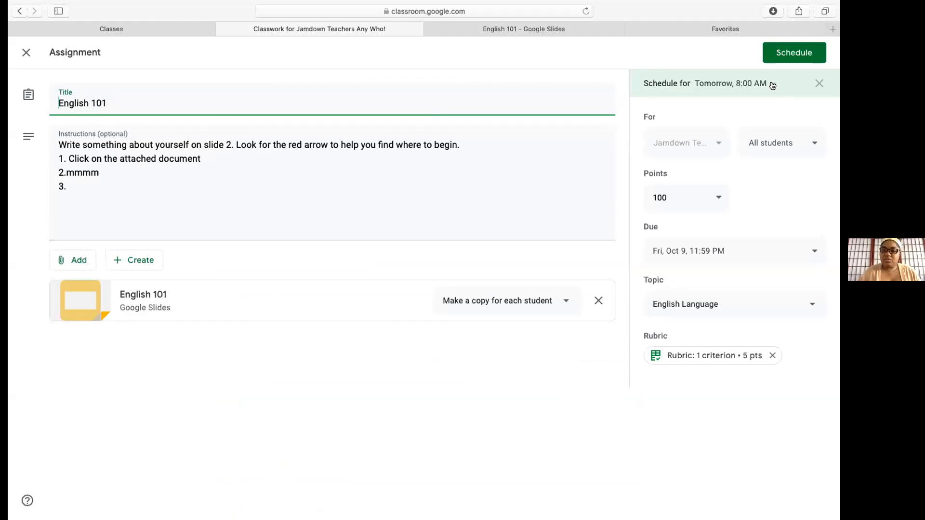
pyautogui.click(772, 85)
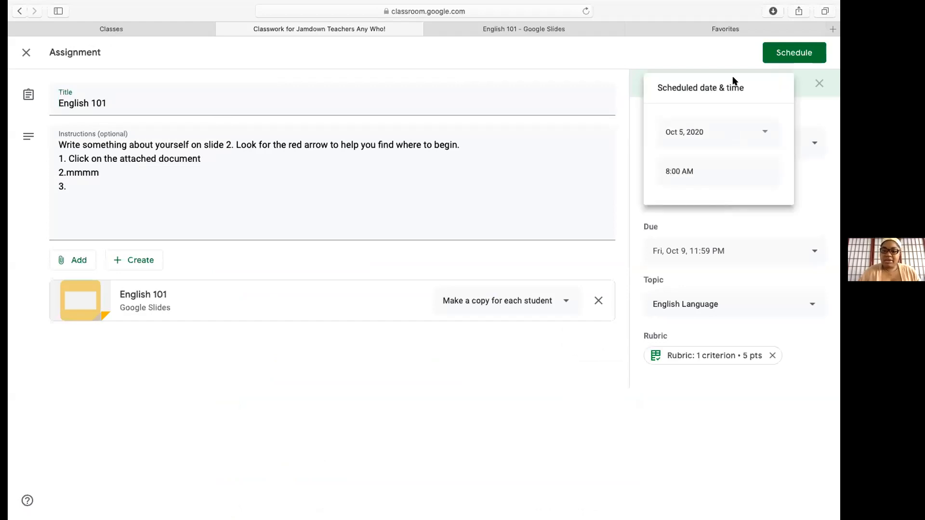
pyautogui.click(766, 132)
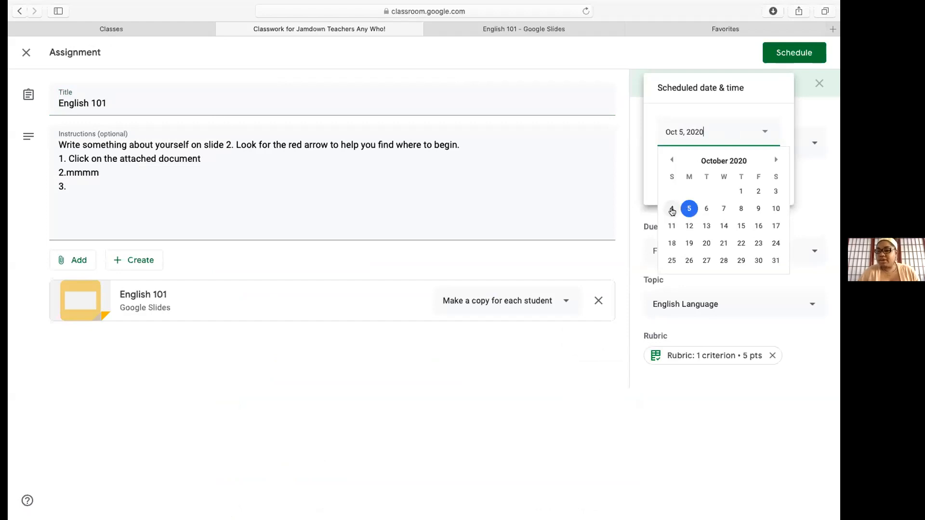
pyautogui.click(671, 209)
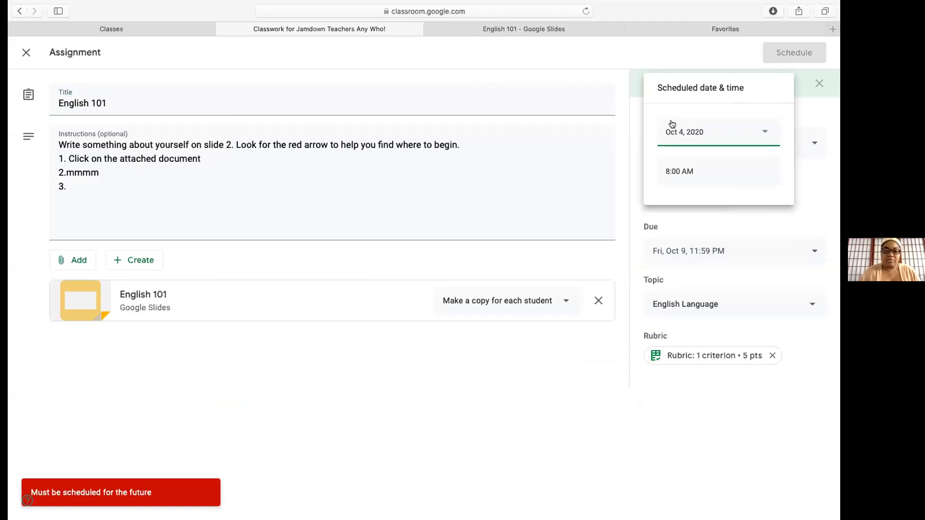
pyautogui.click(569, 53)
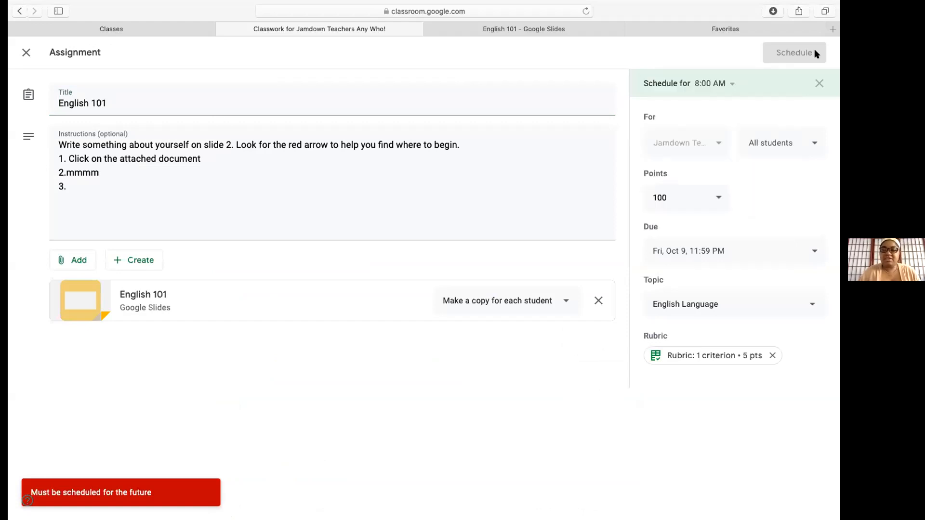
pyautogui.click(25, 54)
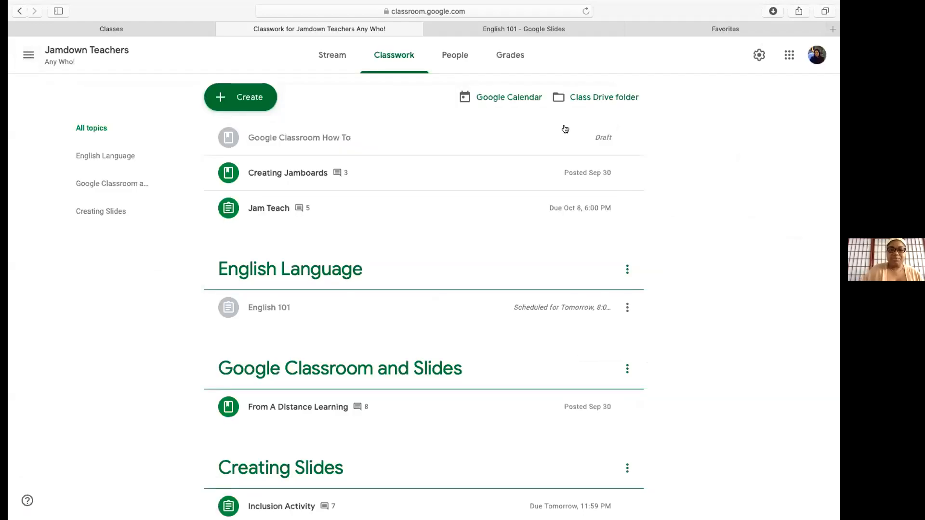
# Open the Create menu on the Classwork page to list new post types
pyautogui.click(250, 99)
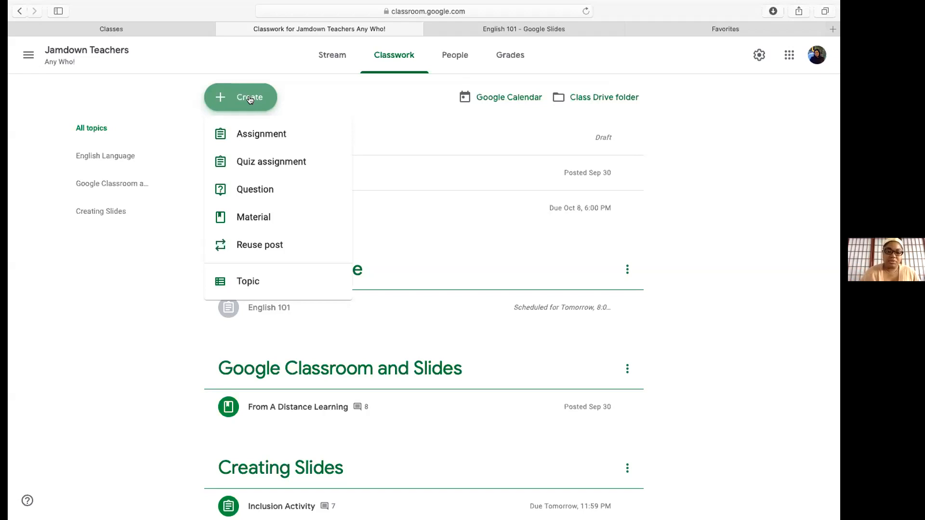
# Start a new Material post and list the Google file types it can attach
pyautogui.click(253, 218)
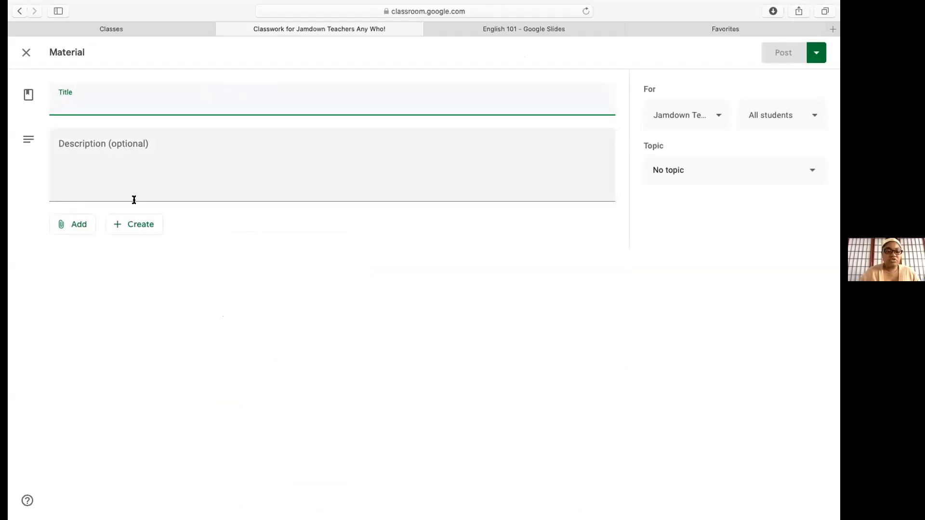
pyautogui.click(129, 226)
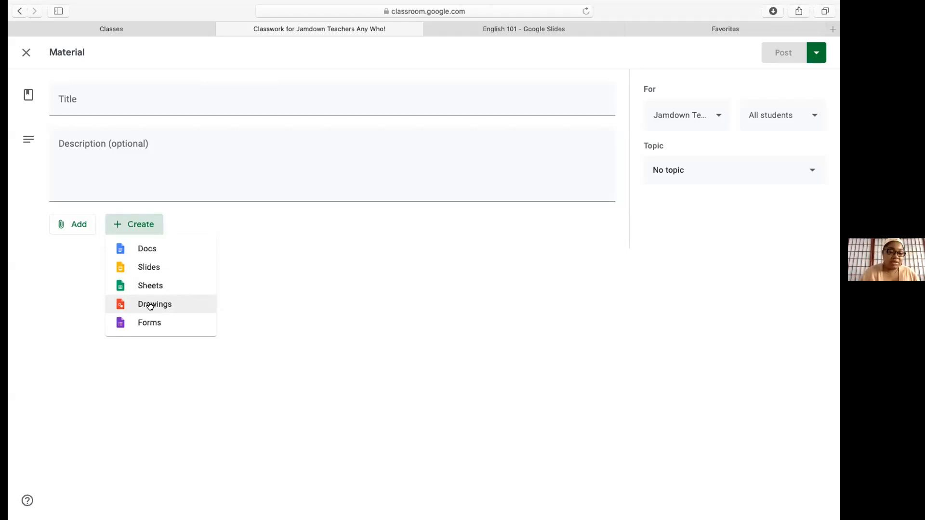
# Attach a new blank Google Drawing to the material and open the Untitled drawing
pyautogui.click(150, 306)
pyautogui.click(150, 307)
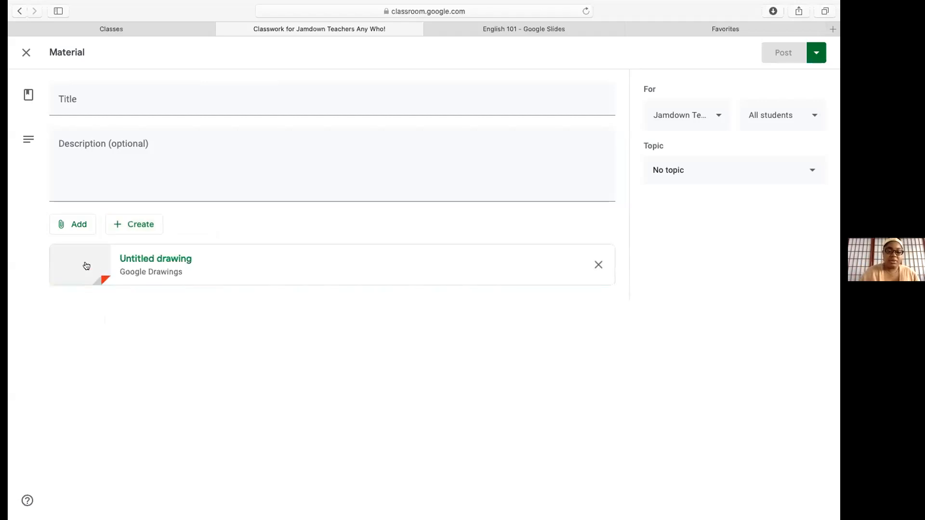
pyautogui.click(570, 256)
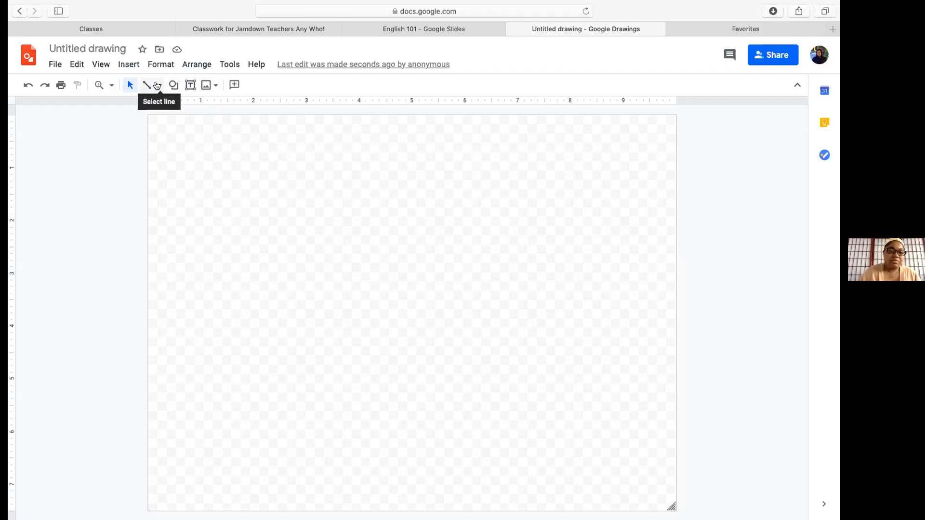
# With the Scribble line tool, freehand-draw the number bond's three linked boxes
pyautogui.click(159, 86)
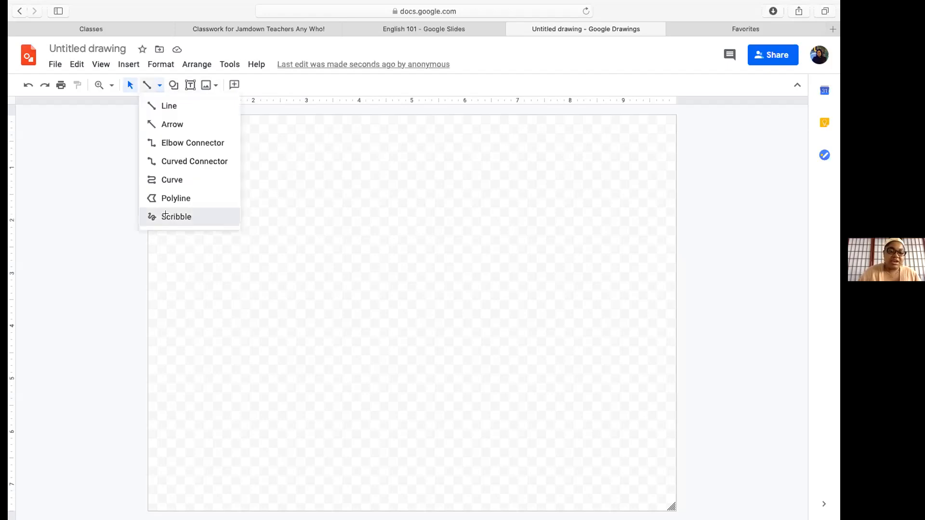
pyautogui.click(165, 216)
pyautogui.moveTo(295, 149)
pyautogui.mouseDown()
pyautogui.moveTo(365, 184)
pyautogui.moveTo(345, 141)
pyautogui.mouseUp()
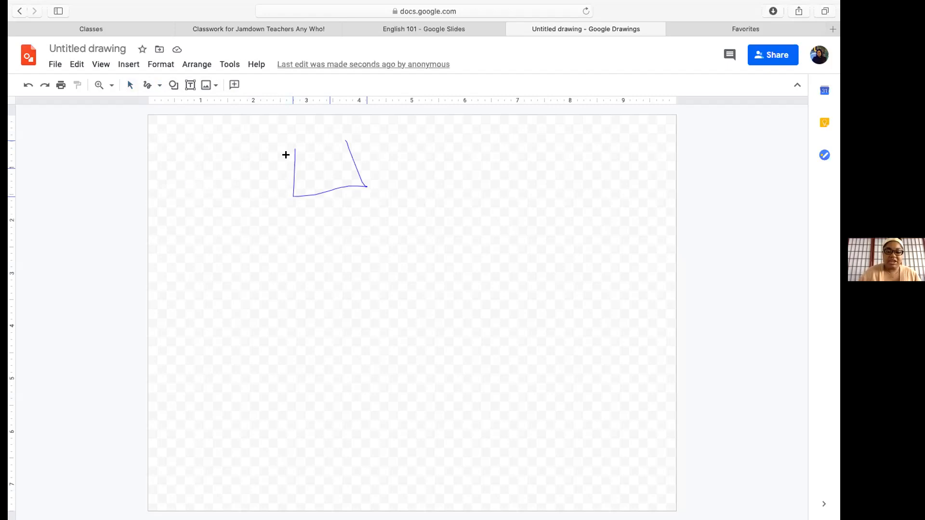
pyautogui.moveTo(285, 155); pyautogui.dragTo(289, 158)
pyautogui.moveTo(320, 195); pyautogui.dragTo(265, 261)
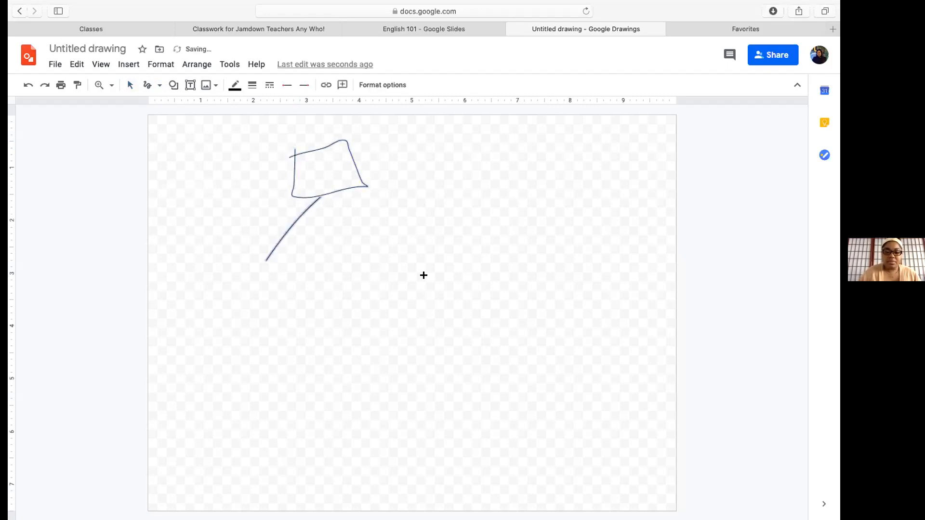
pyautogui.moveTo(276, 263); pyautogui.dragTo(212, 304)
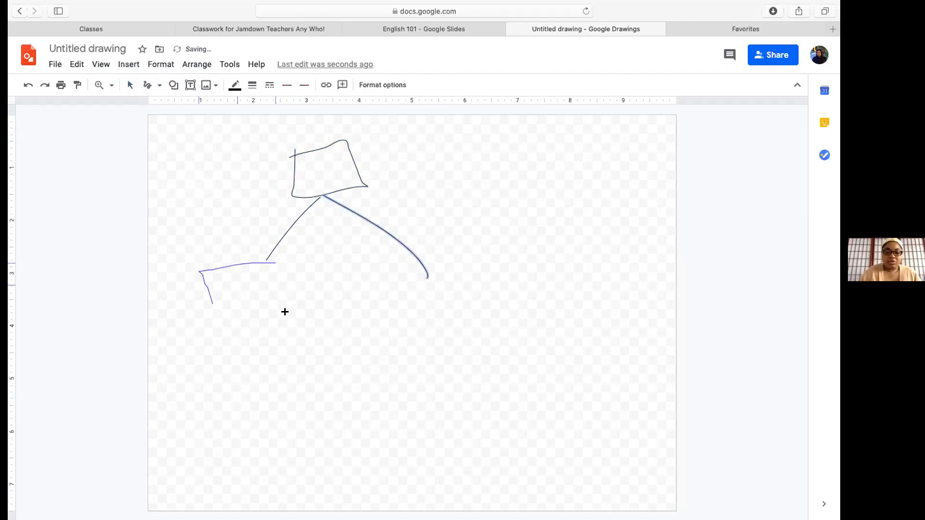
pyautogui.moveTo(285, 312); pyautogui.dragTo(276, 250)
pyautogui.moveTo(413, 283)
pyautogui.mouseDown()
pyautogui.moveTo(479, 348)
pyautogui.moveTo(396, 341)
pyautogui.moveTo(405, 283)
pyautogui.mouseUp()
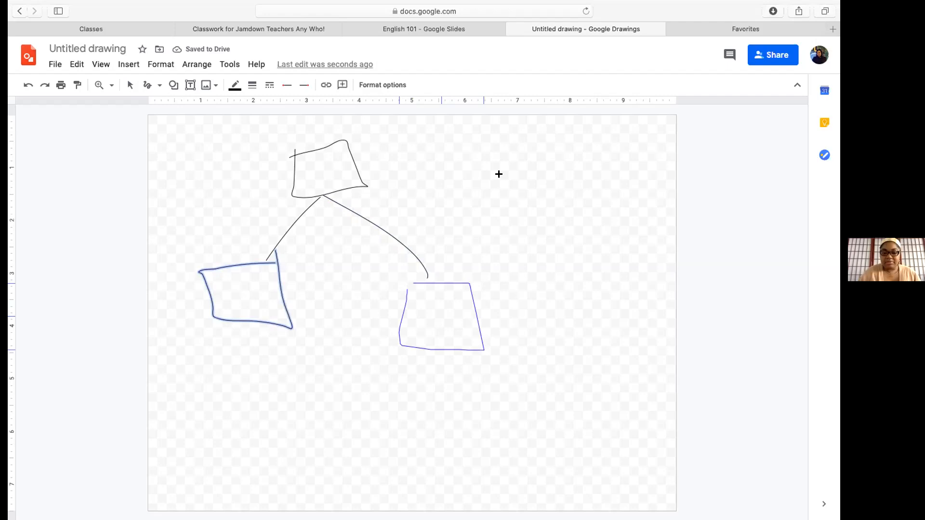
# Write 3+2, draw counting circles, and write 3, 2 and 5 in the boxes
pyautogui.moveTo(479, 151)
pyautogui.mouseDown()
pyautogui.moveTo(493, 158)
pyautogui.moveTo(480, 185)
pyautogui.mouseUp()
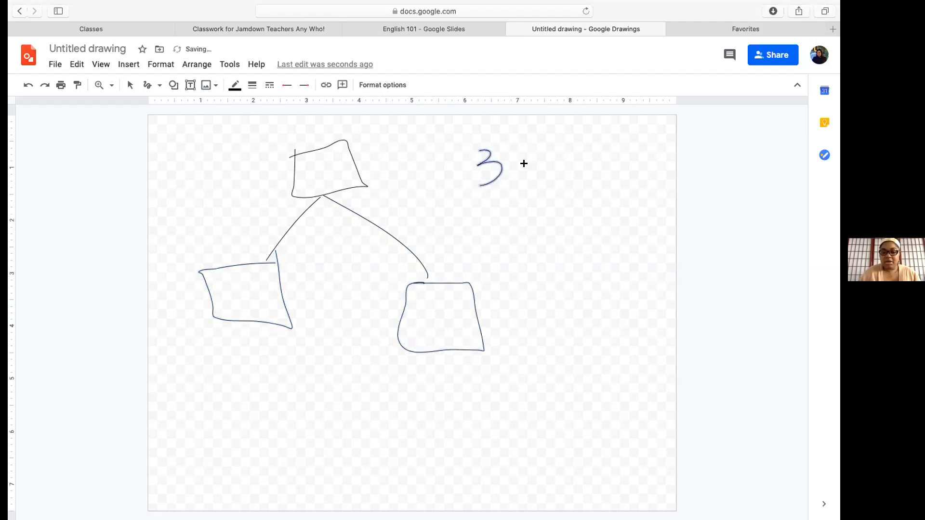
pyautogui.moveTo(520, 154); pyautogui.dragTo(521, 187)
pyautogui.moveTo(520, 154)
pyautogui.mouseDown()
pyautogui.moveTo(525, 190)
pyautogui.moveTo(546, 169)
pyautogui.moveTo(606, 176)
pyautogui.mouseUp()
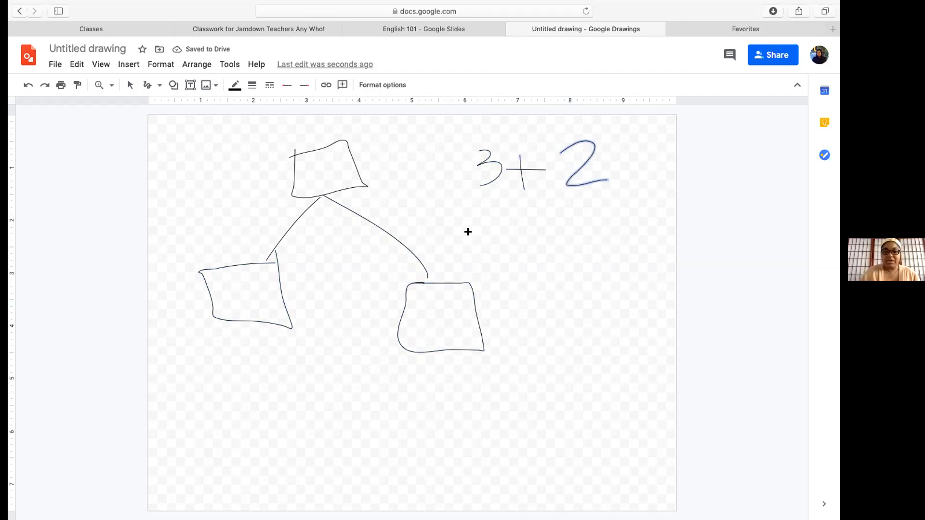
pyautogui.moveTo(237, 286); pyautogui.dragTo(232, 315)
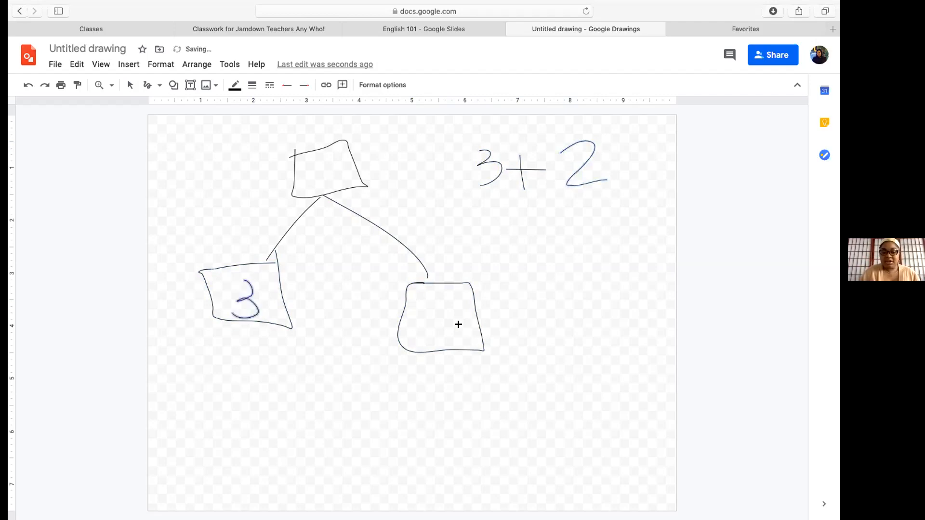
pyautogui.moveTo(420, 304)
pyautogui.mouseDown()
pyautogui.moveTo(435, 329)
pyautogui.moveTo(461, 327)
pyautogui.mouseUp()
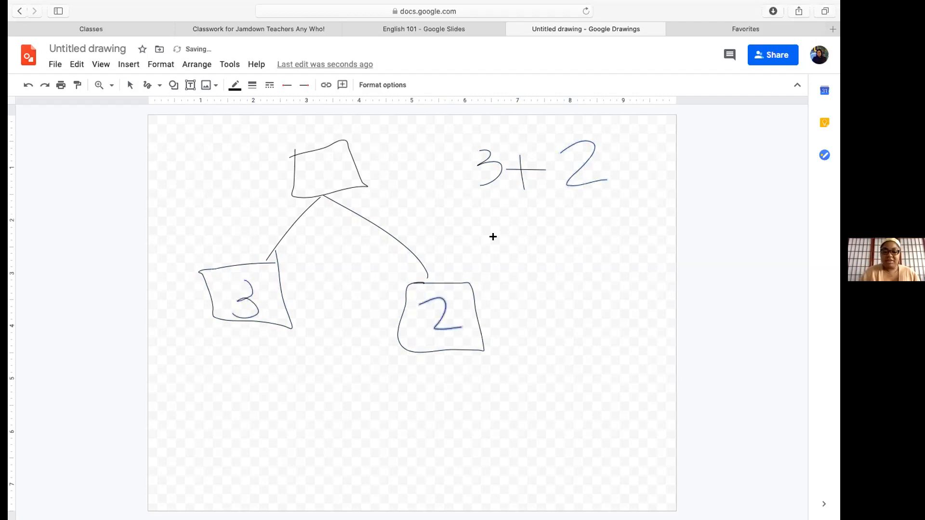
pyautogui.moveTo(495, 235)
pyautogui.mouseDown()
pyautogui.moveTo(513, 241)
pyautogui.moveTo(535, 227)
pyautogui.moveTo(522, 240)
pyautogui.moveTo(538, 230)
pyautogui.moveTo(581, 237)
pyautogui.mouseUp()
pyautogui.moveTo(521, 285)
pyautogui.mouseDown()
pyautogui.moveTo(537, 293)
pyautogui.moveTo(553, 285)
pyautogui.mouseUp()
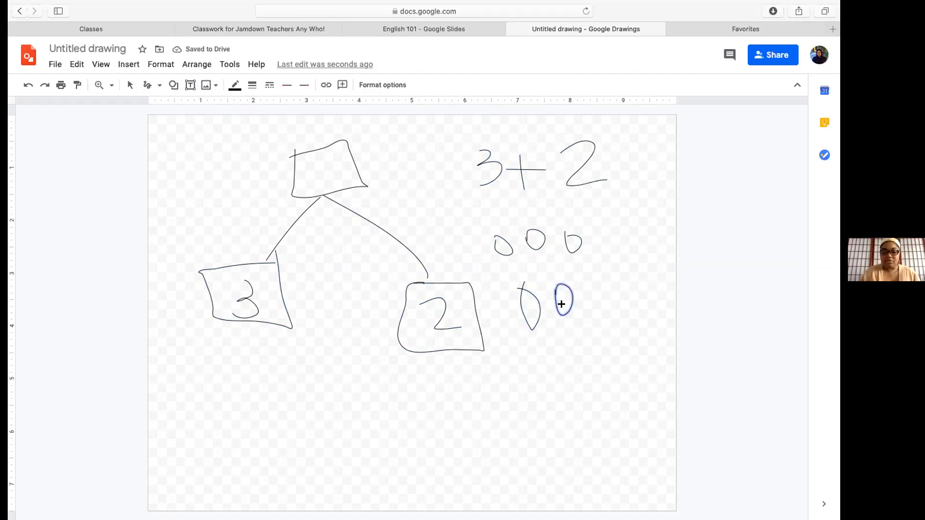
pyautogui.moveTo(334, 162)
pyautogui.mouseDown()
pyautogui.moveTo(301, 165)
pyautogui.moveTo(329, 178)
pyautogui.mouseUp()
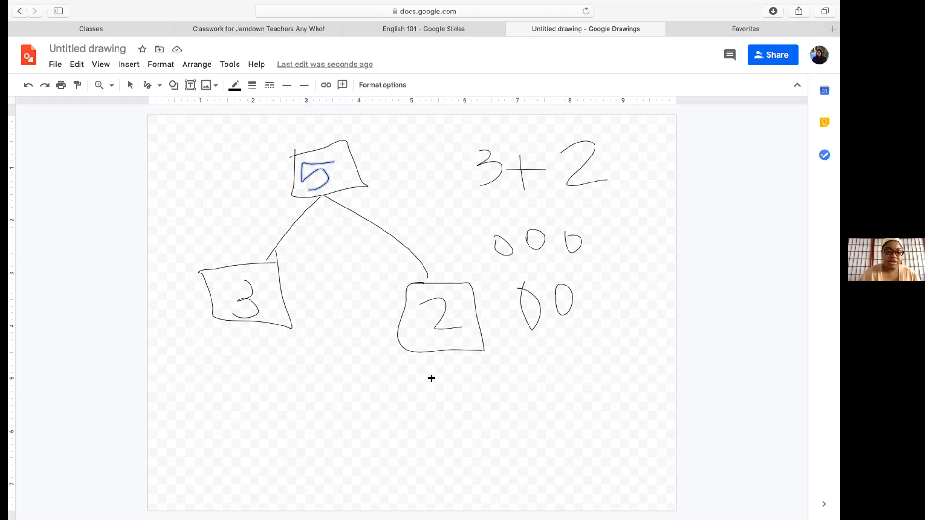
# Return to the Classroom tab and close the Material draft
pyautogui.click(448, 31)
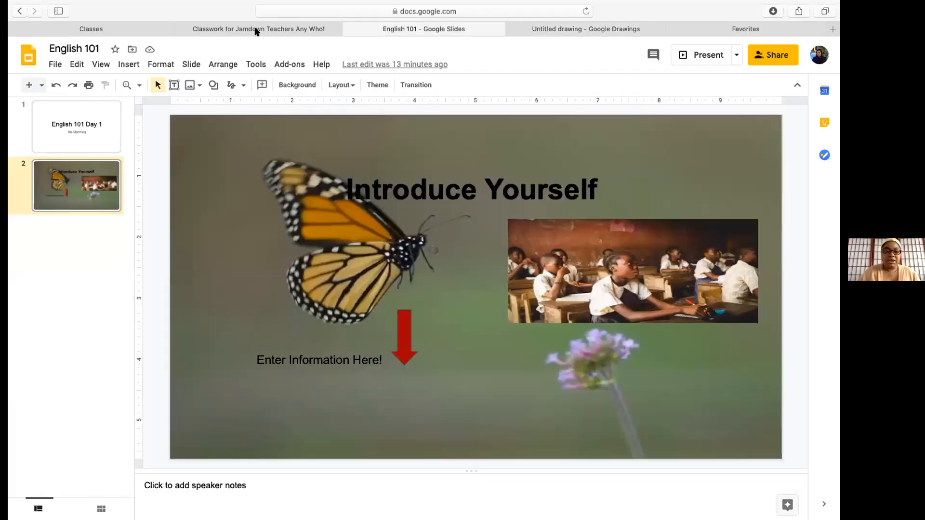
pyautogui.click(195, 30)
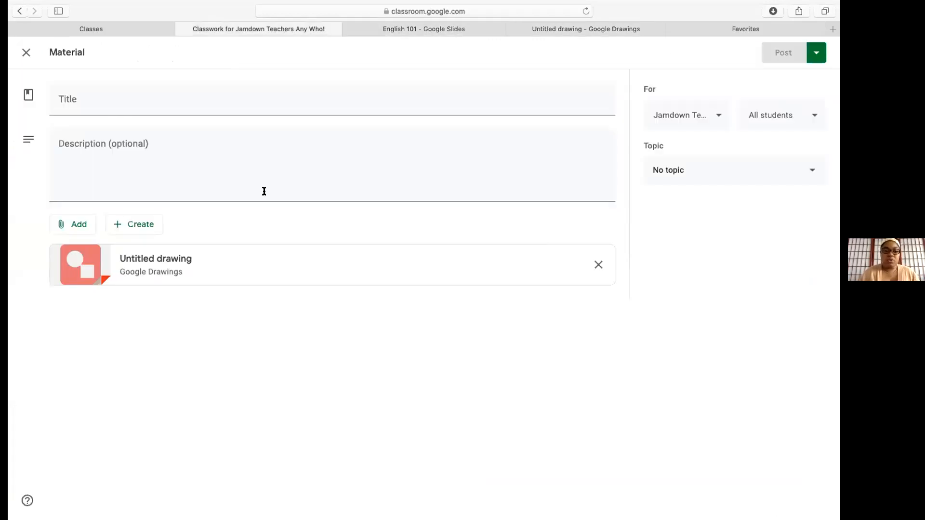
pyautogui.click(21, 53)
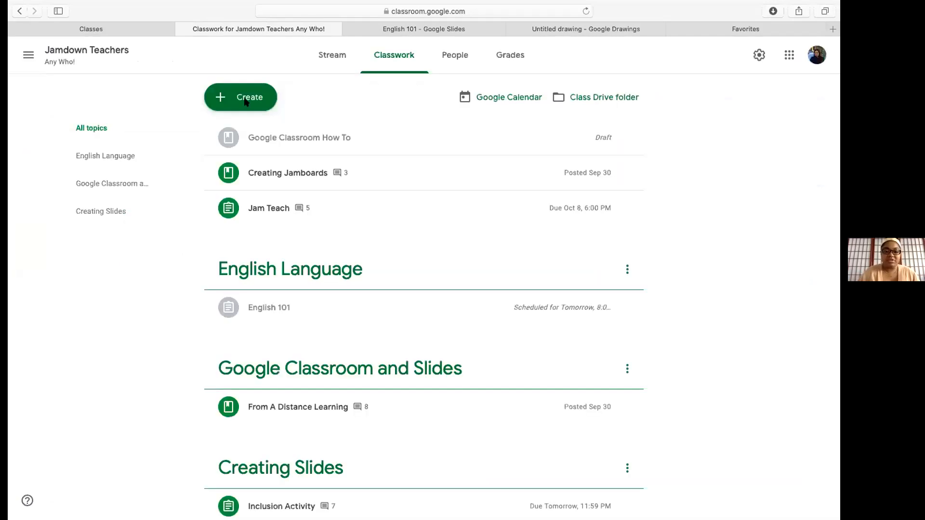
# Create a new Quiz assignment and open its attached Blank Quiz form
pyautogui.click(246, 99)
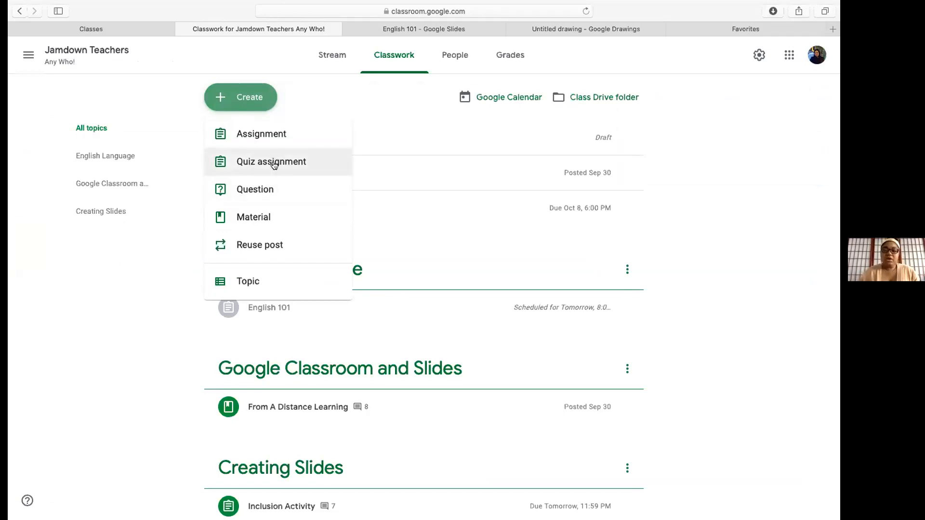
pyautogui.click(789, 55)
pyautogui.scroll(-3, 738, 258)
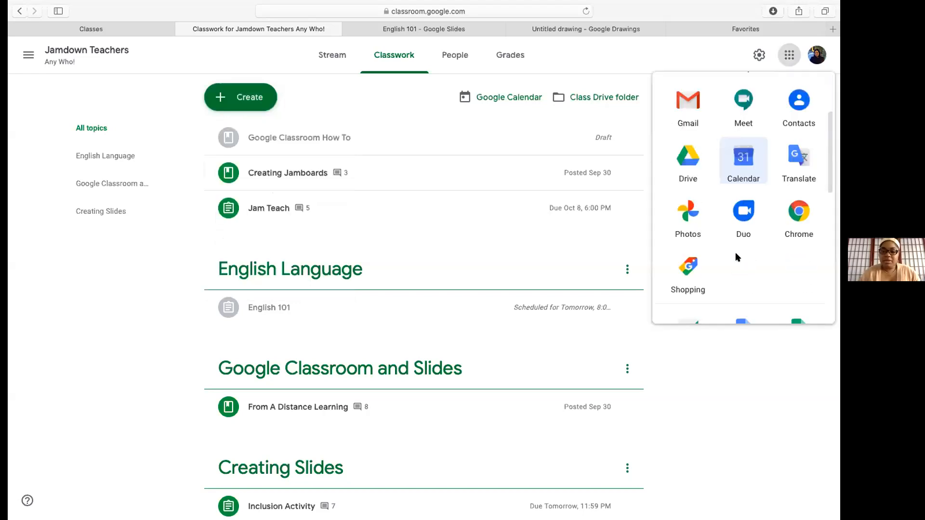
pyautogui.scroll(-1, 737, 258)
pyautogui.click(759, 413)
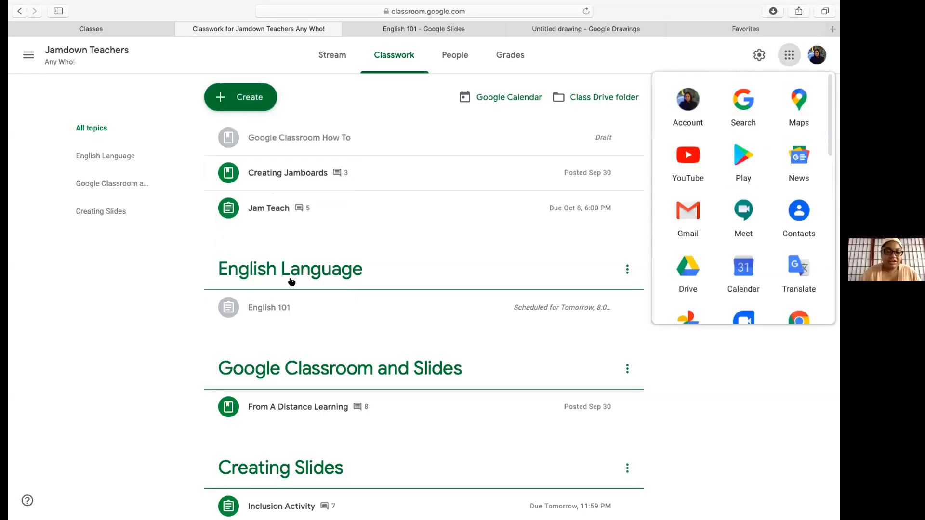
pyautogui.click(248, 97)
pyautogui.click(248, 97)
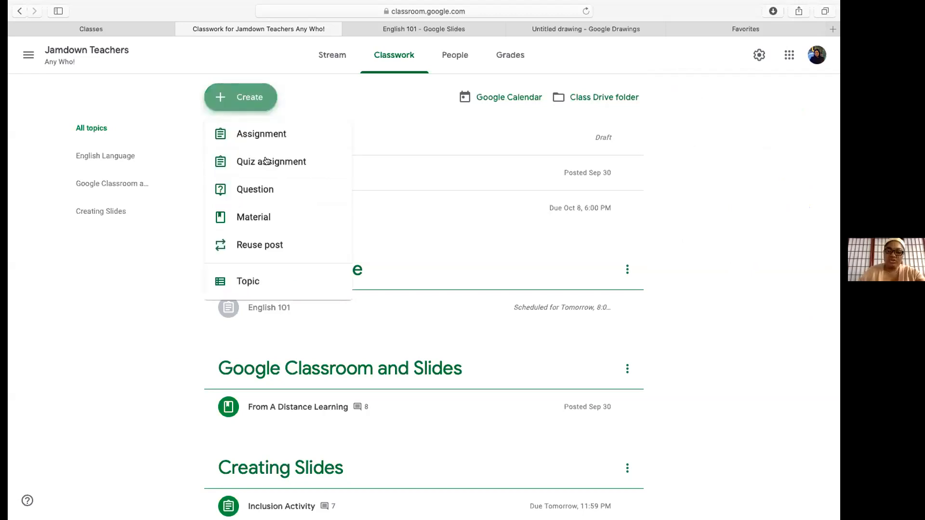
pyautogui.click(266, 161)
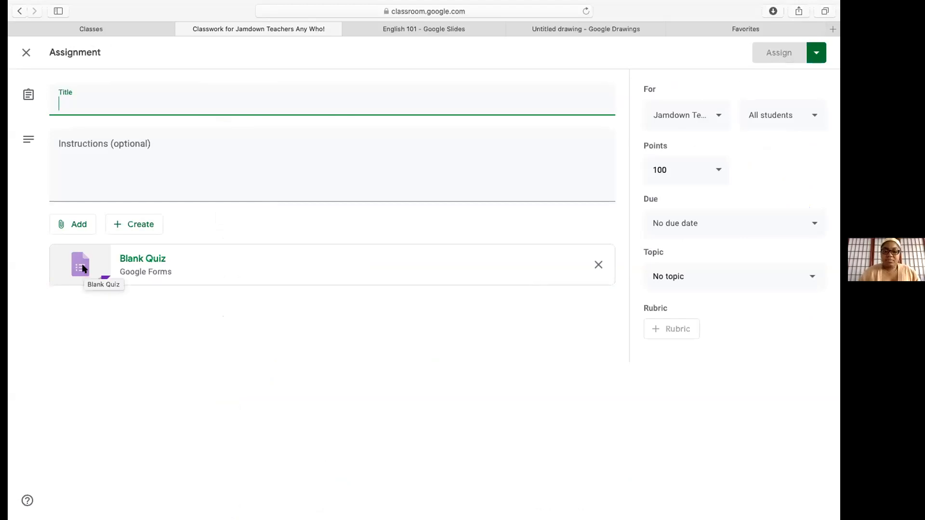
pyautogui.click(83, 268)
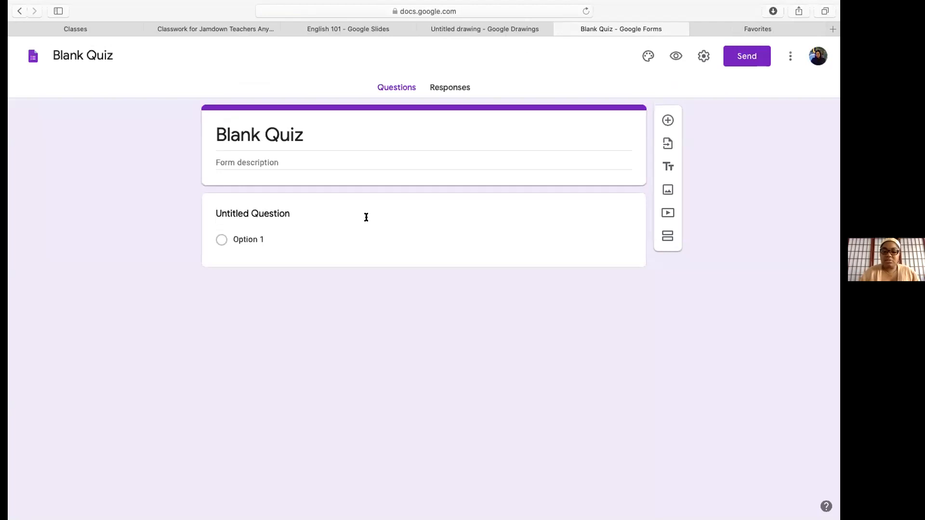
# Enter 'Mathematics' as the Blank Quiz description and bring up the Insert image dialog
pyautogui.click(430, 213)
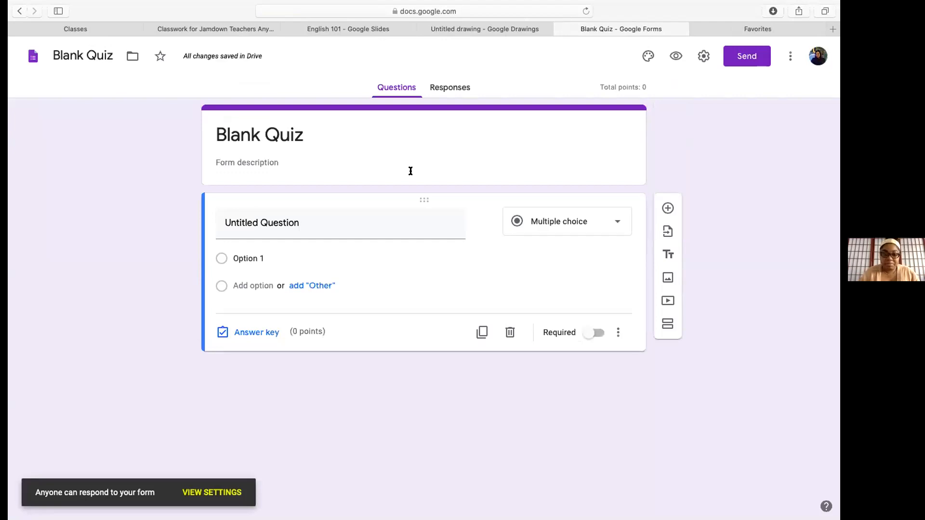
pyautogui.click(265, 162)
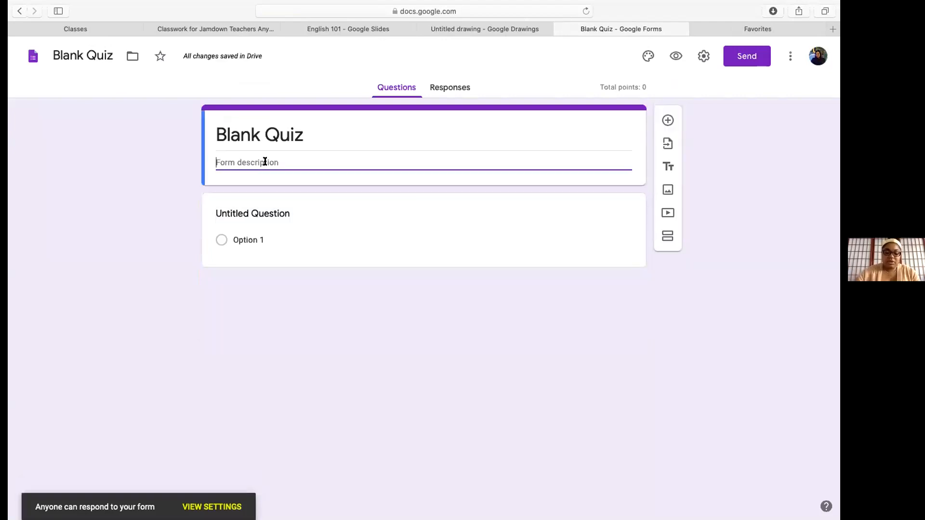
pyautogui.write('Mathematics')
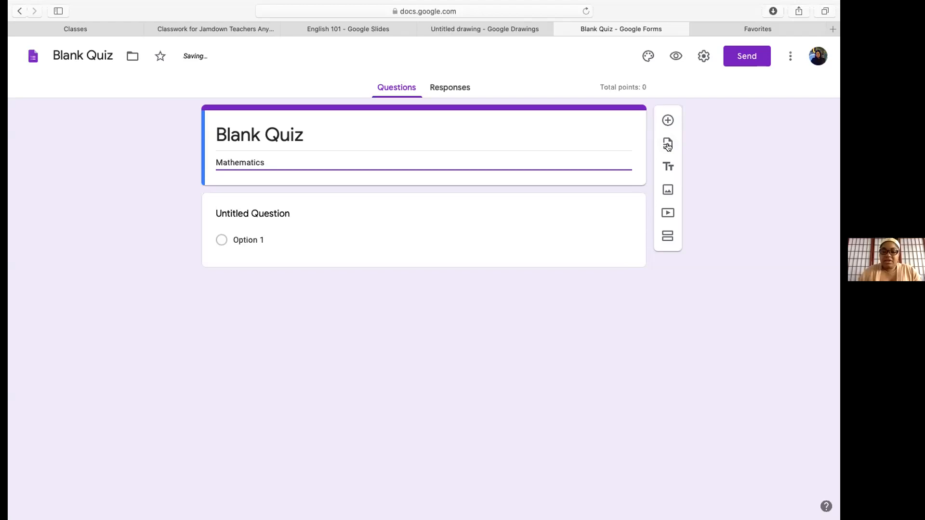
pyautogui.click(670, 191)
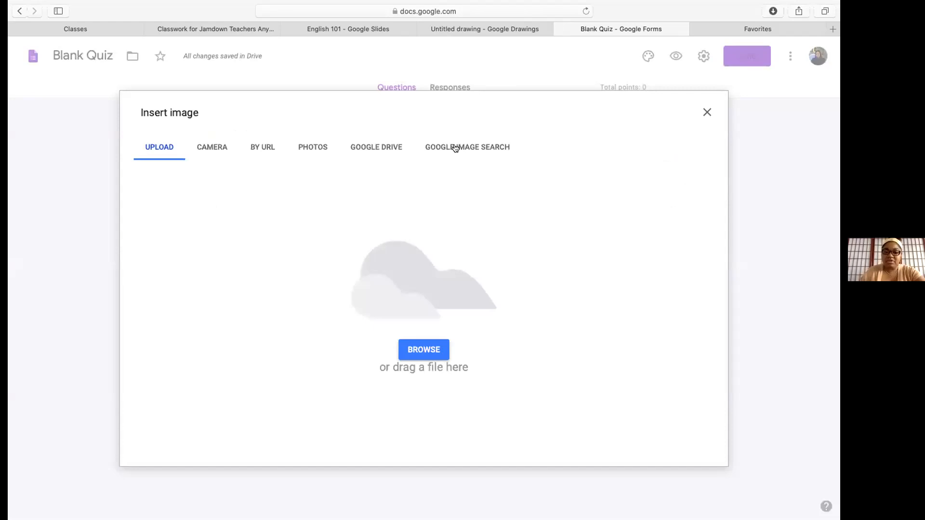
# Search Google Images for 'math' and insert the red 12345678 wooden numbers picture
pyautogui.click(455, 148)
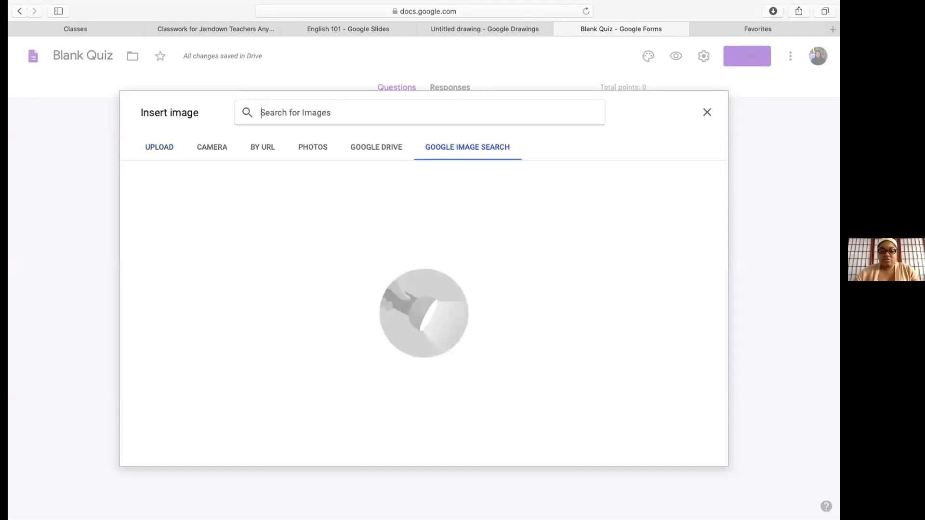
pyautogui.write('math')
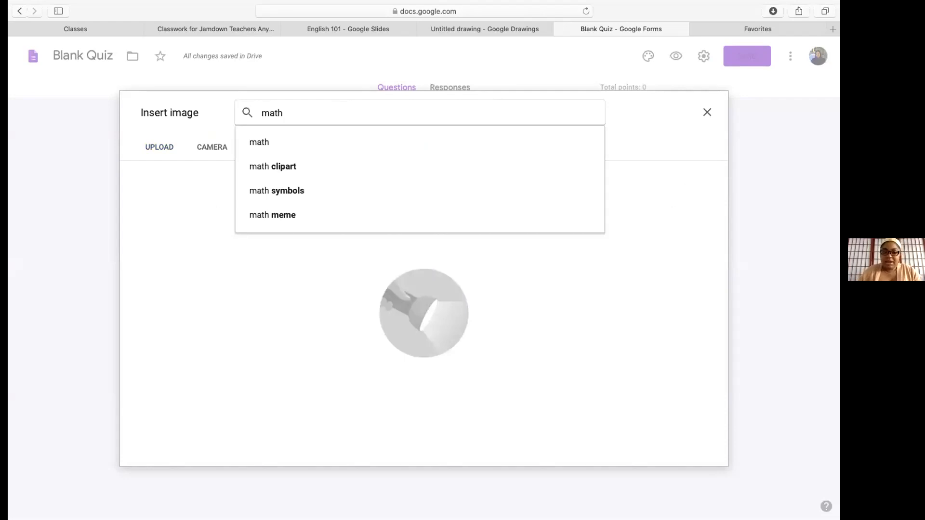
pyautogui.press('Return')
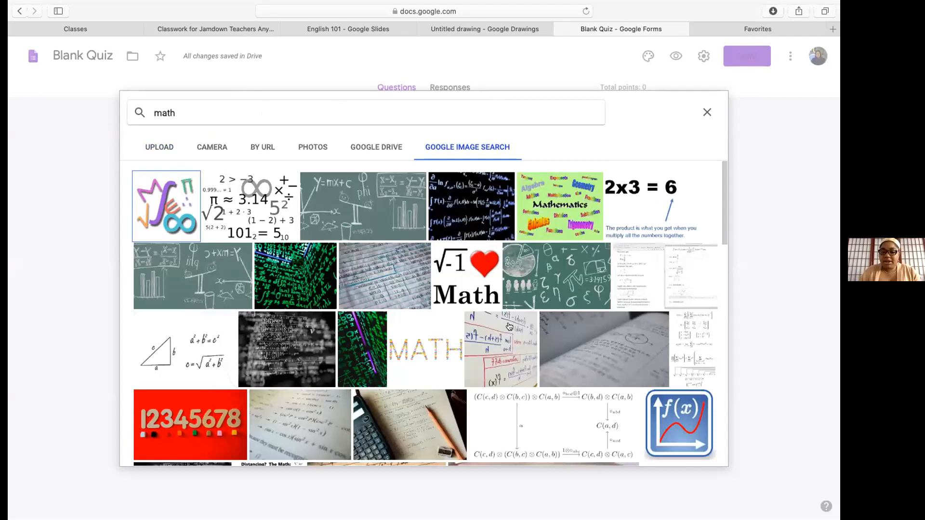
pyautogui.scroll(-1, 510, 327)
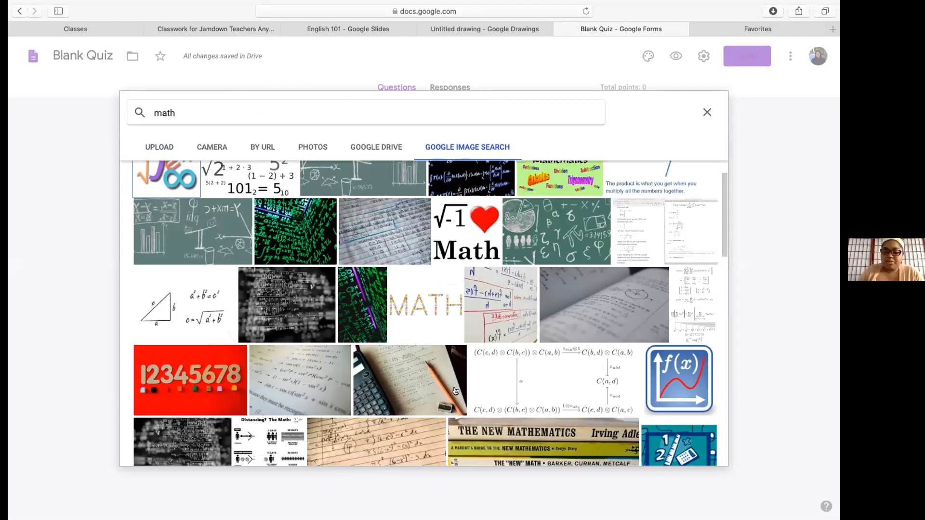
pyautogui.scroll(-1, 456, 391)
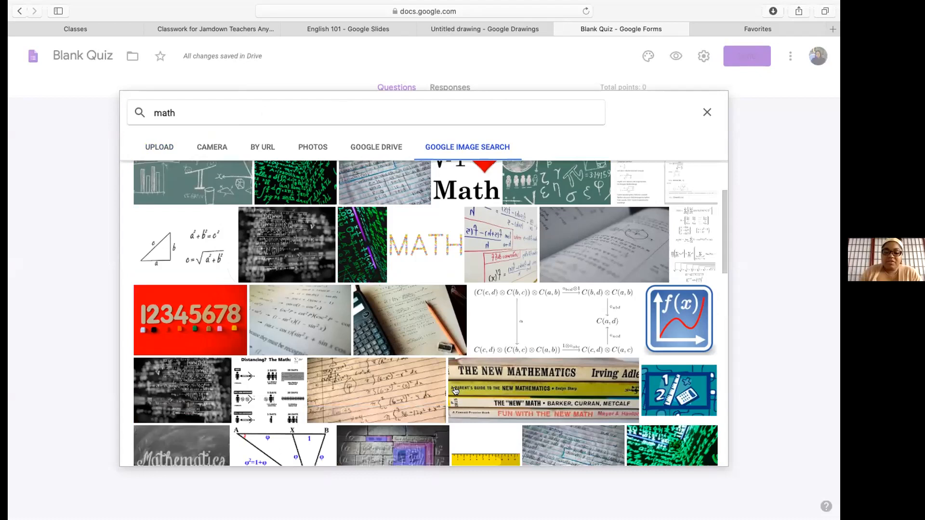
pyautogui.scroll(-2, 455, 391)
pyautogui.scroll(-1, 297, 355)
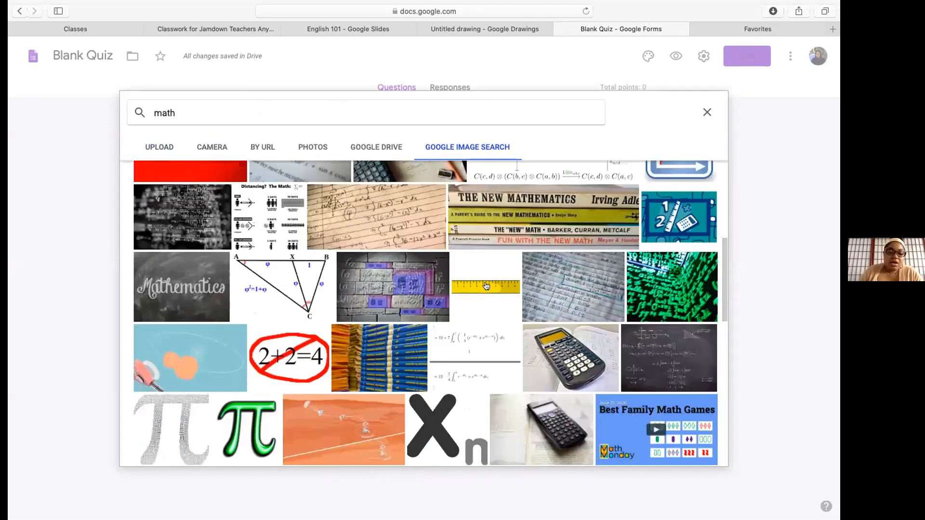
pyautogui.scroll(2, 486, 286)
pyautogui.scroll(2, 486, 286)
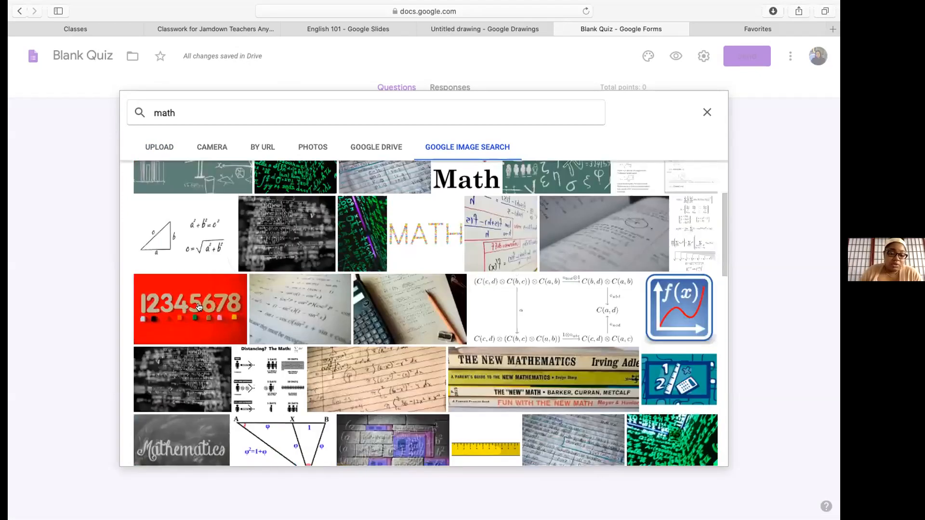
pyautogui.scroll(3, 379, 305)
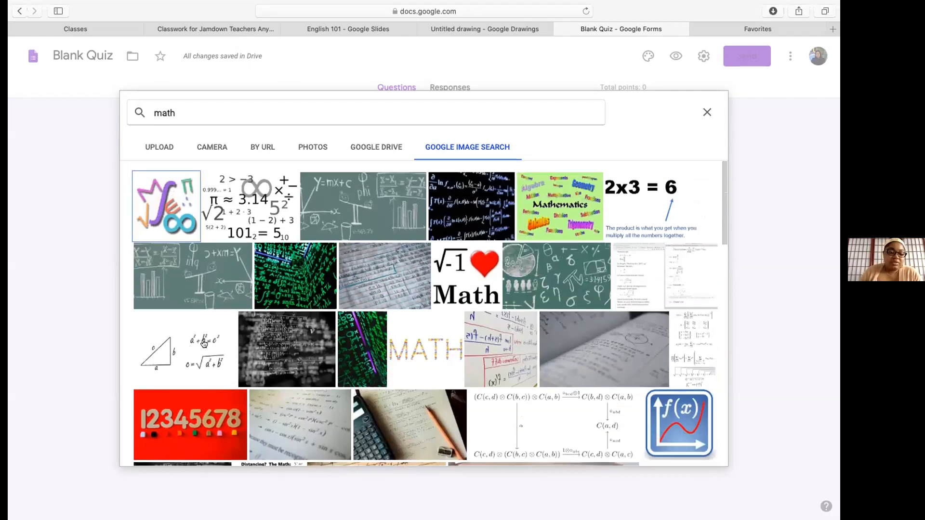
pyautogui.click(194, 411)
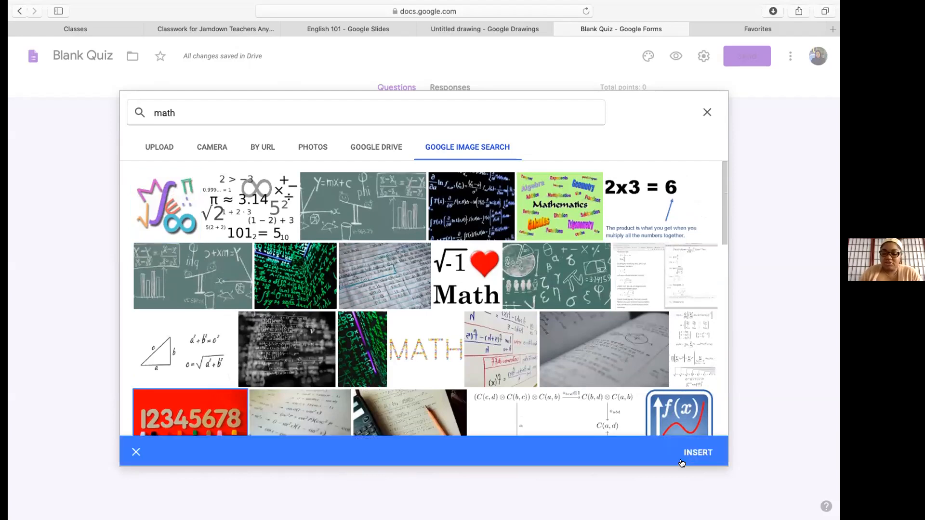
pyautogui.click(696, 450)
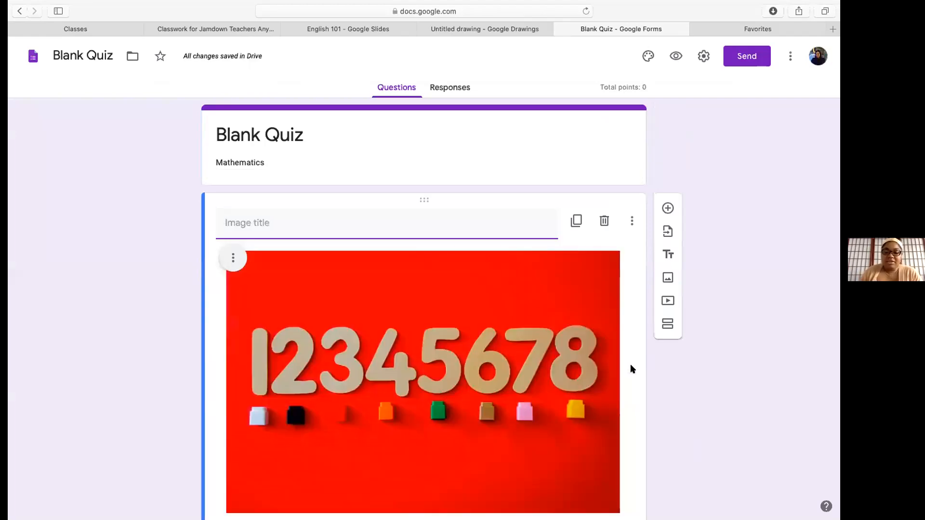
# Give the red numbers image block the title 'Addition Sets'
pyautogui.scroll(-1, 662, 424)
pyautogui.rightClick(662, 424)
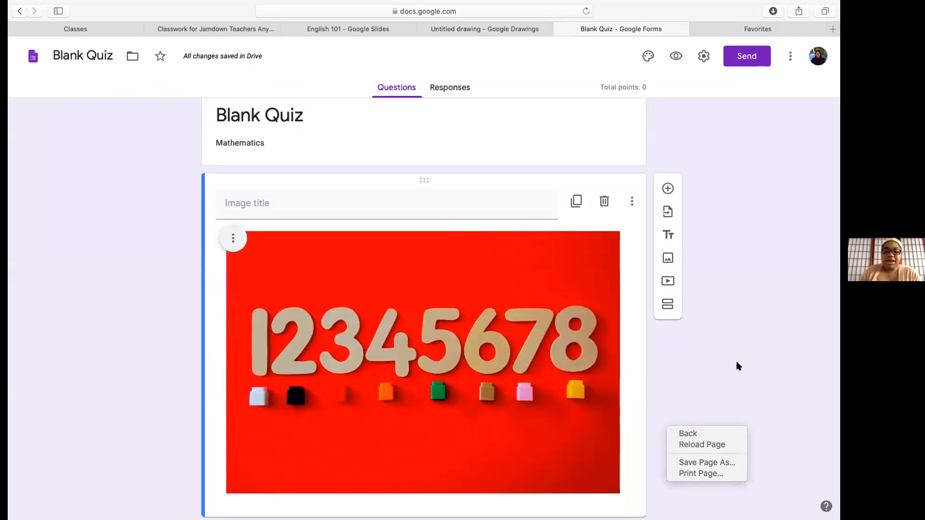
pyautogui.click(695, 379)
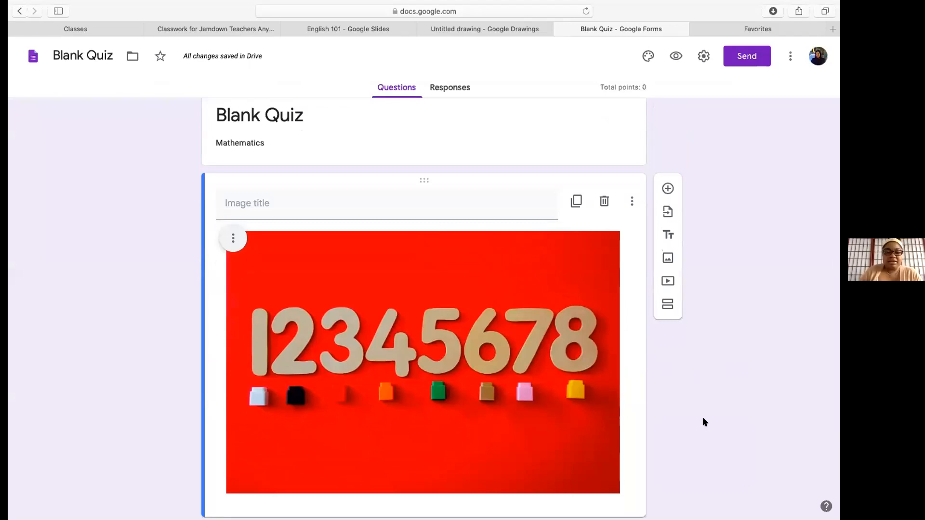
pyautogui.click(271, 199)
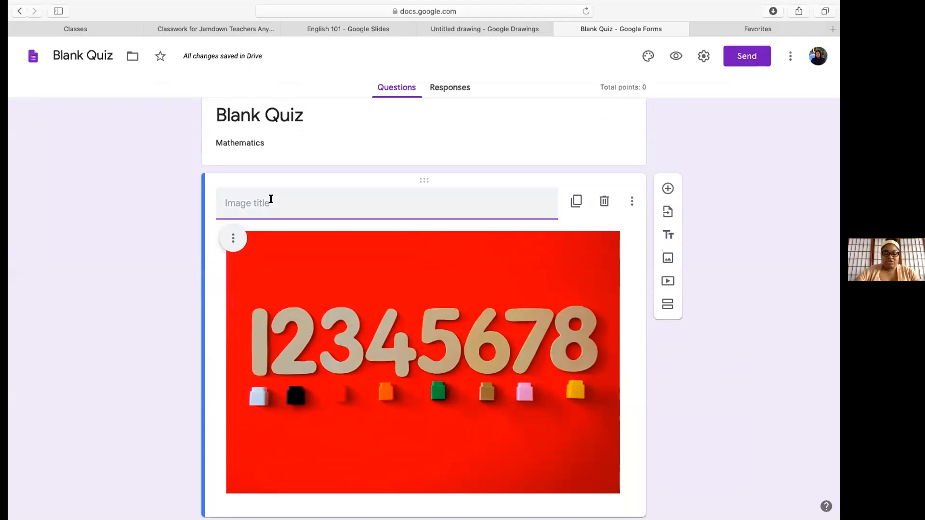
pyautogui.write('A')
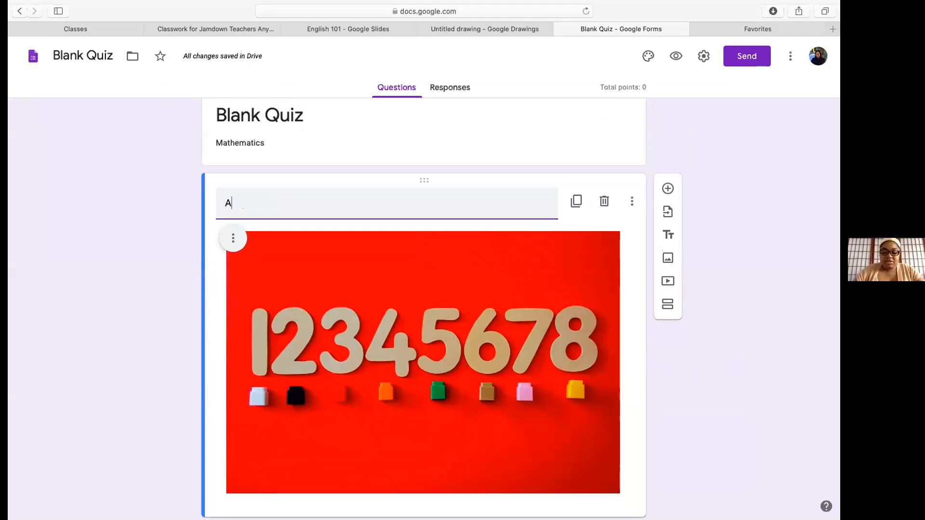
pyautogui.write('ddition')
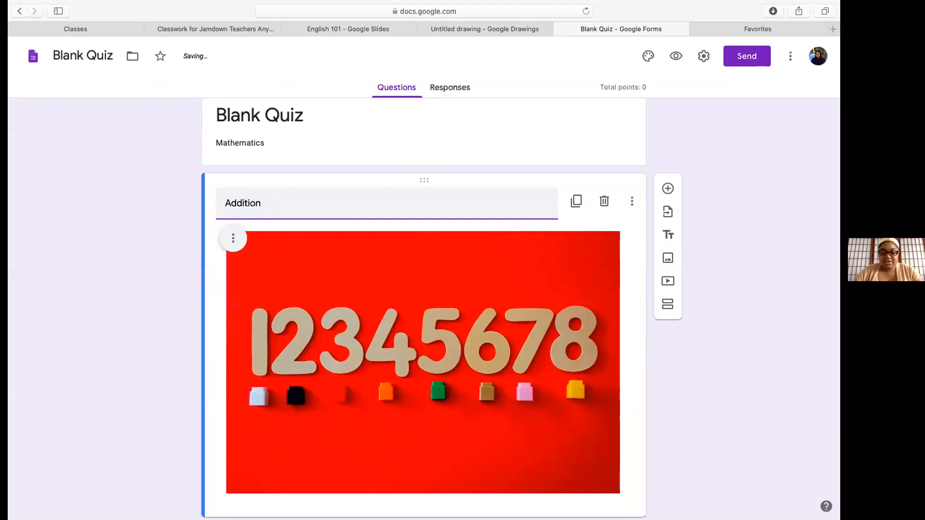
pyautogui.write(' Sets')
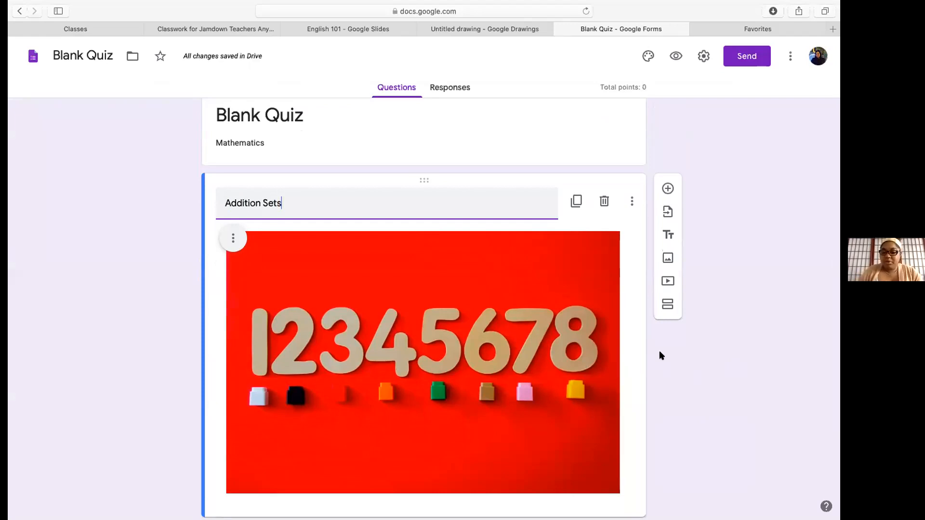
pyautogui.click(689, 418)
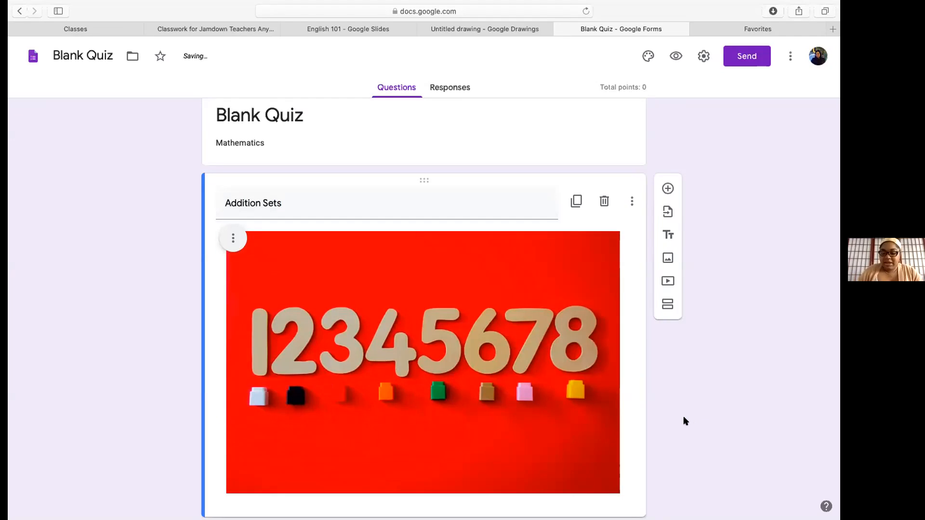
pyautogui.scroll(-3, 685, 421)
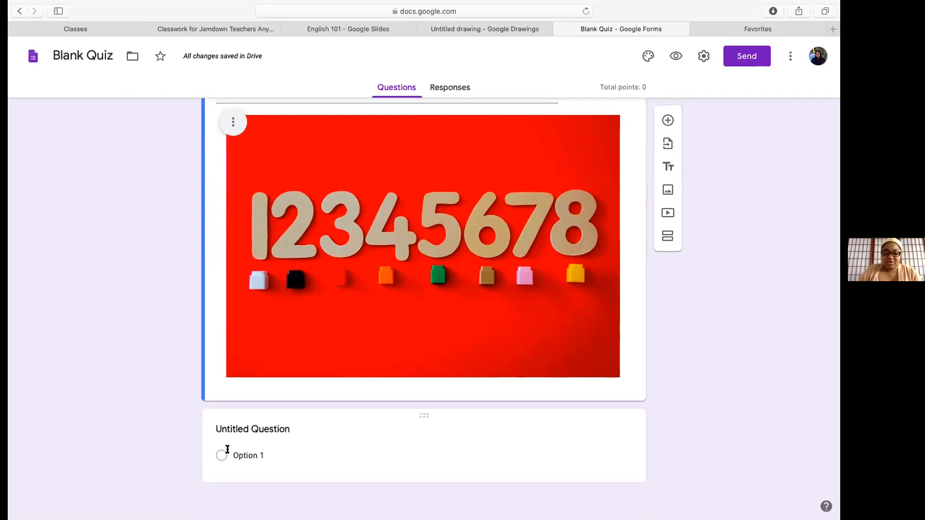
# Enter '2 + 2=' as the first question's text and set its type to Multiple choice
pyautogui.click(256, 423)
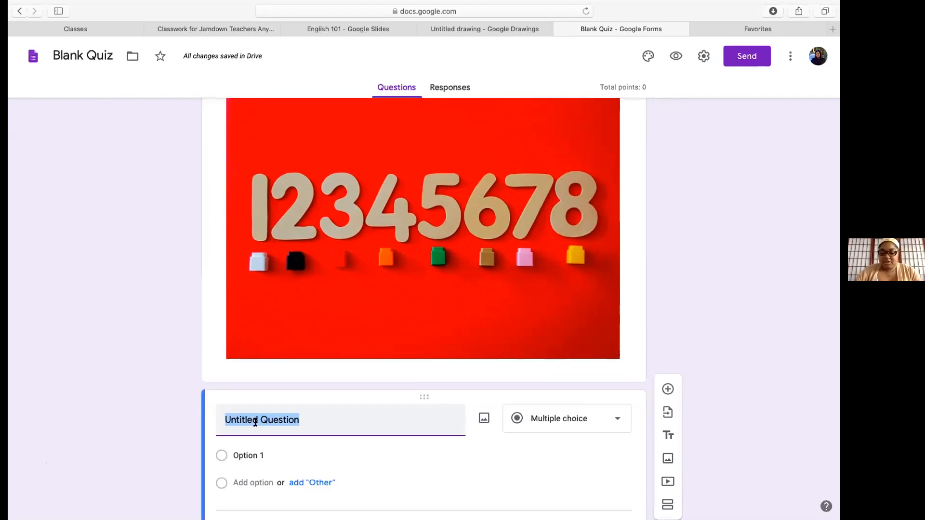
pyautogui.write('2 =')
pyautogui.press('BackSpace')
pyautogui.write('+ 2=')
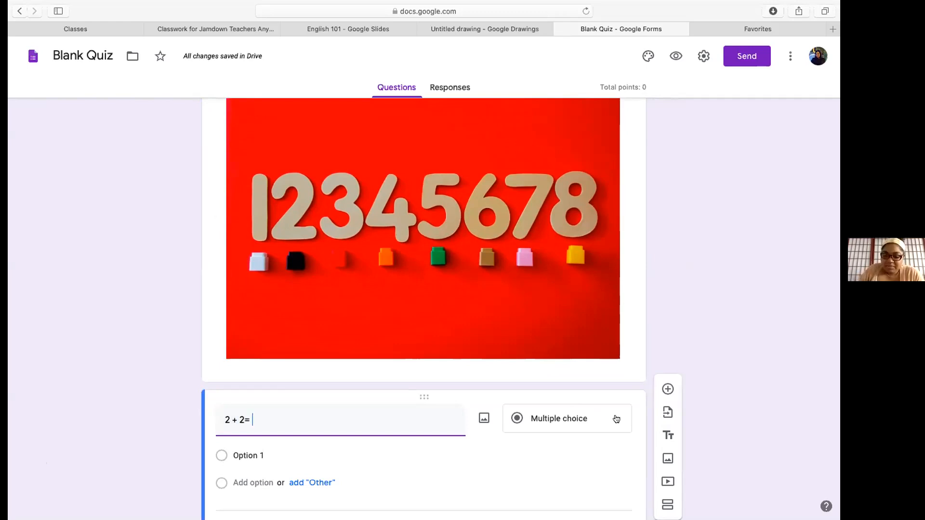
pyautogui.click(616, 419)
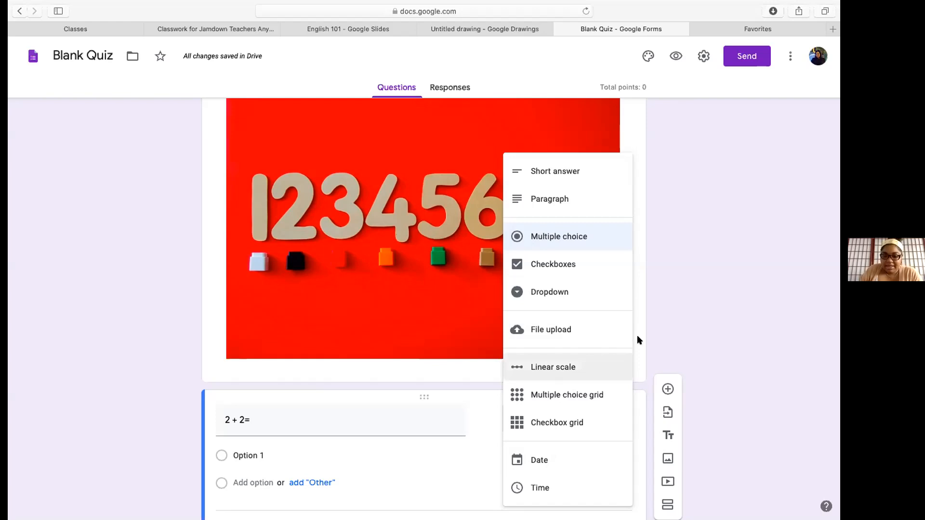
pyautogui.click(567, 237)
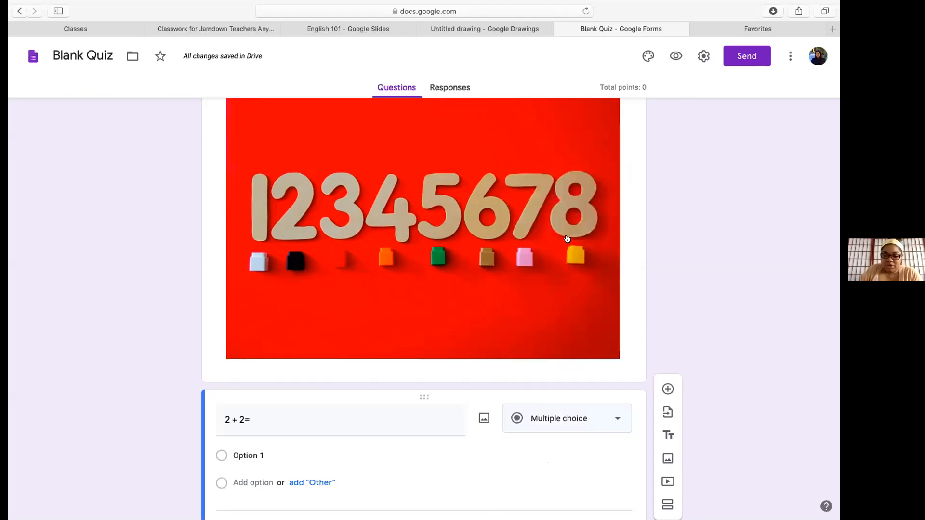
pyautogui.scroll(-3, 492, 471)
# Fill in answer choices 3 and 4 and add an Other option
pyautogui.click(222, 389)
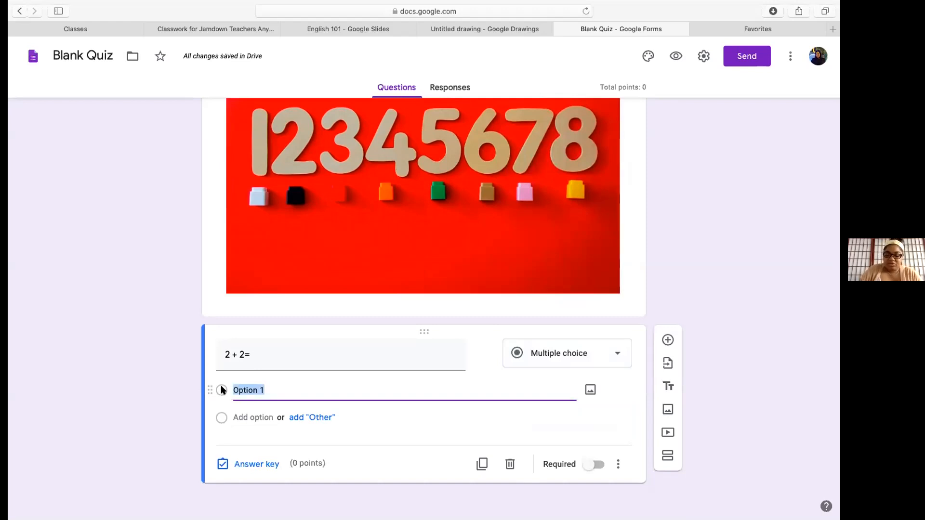
pyautogui.write('3')
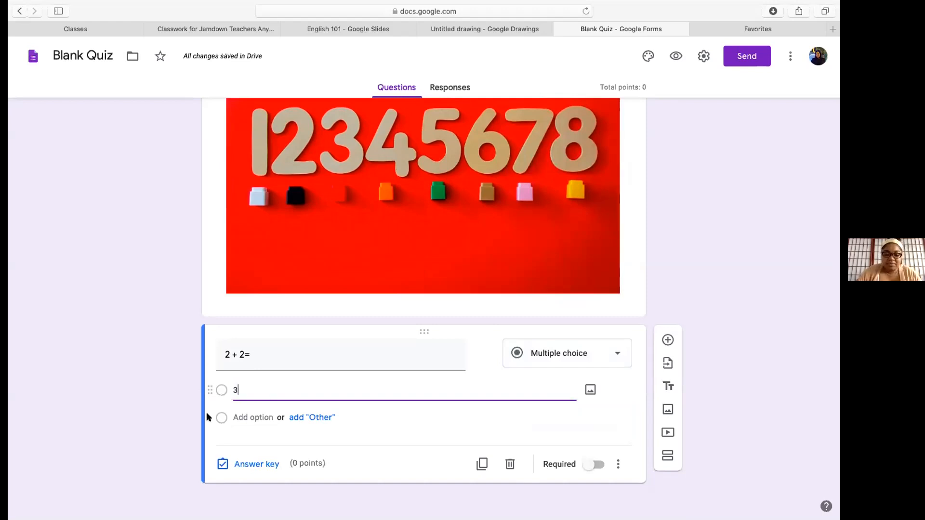
pyautogui.click(223, 417)
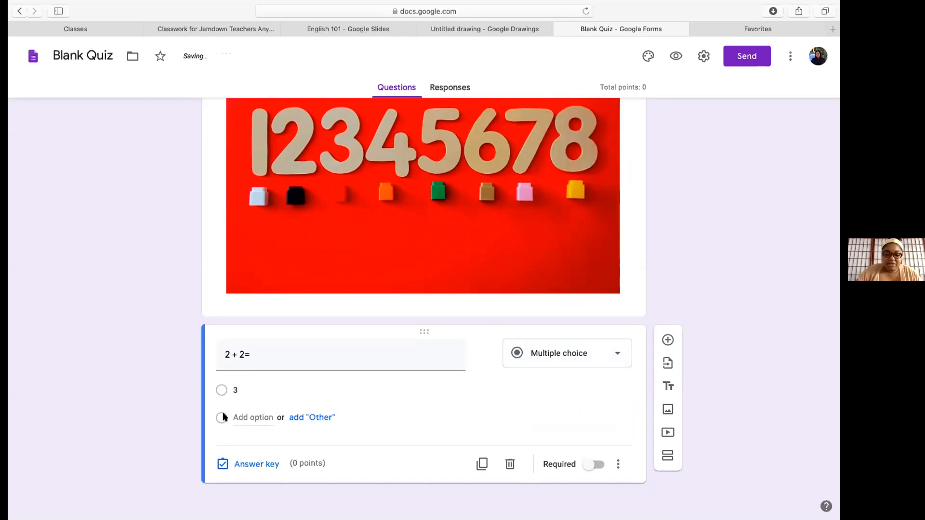
pyautogui.click(306, 418)
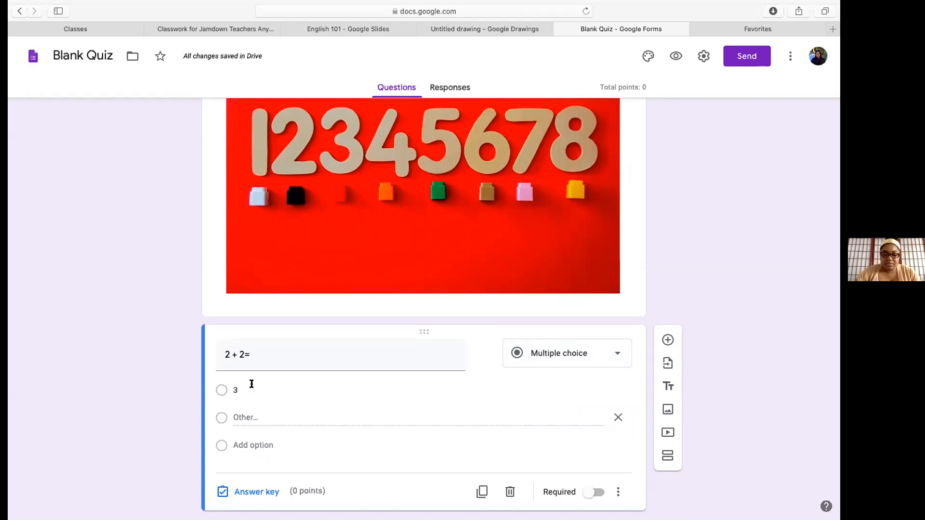
pyautogui.click(250, 444)
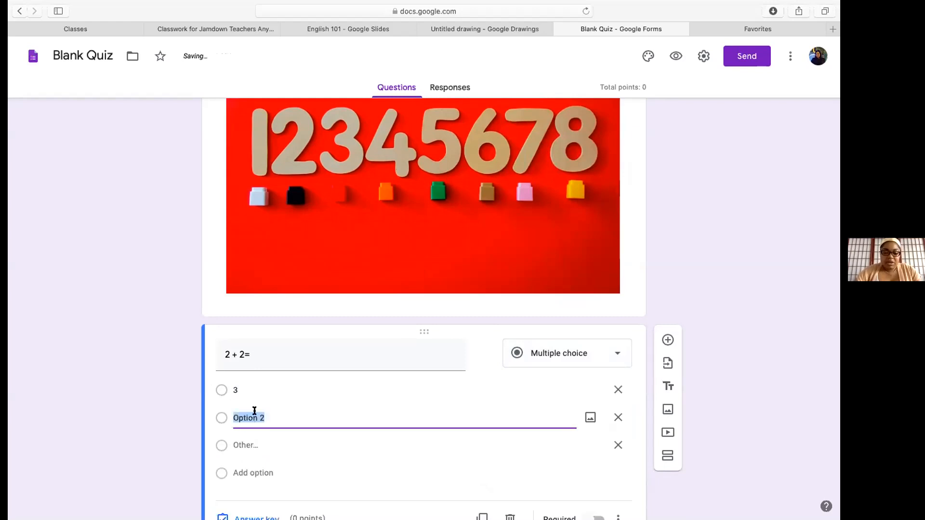
pyautogui.write('4')
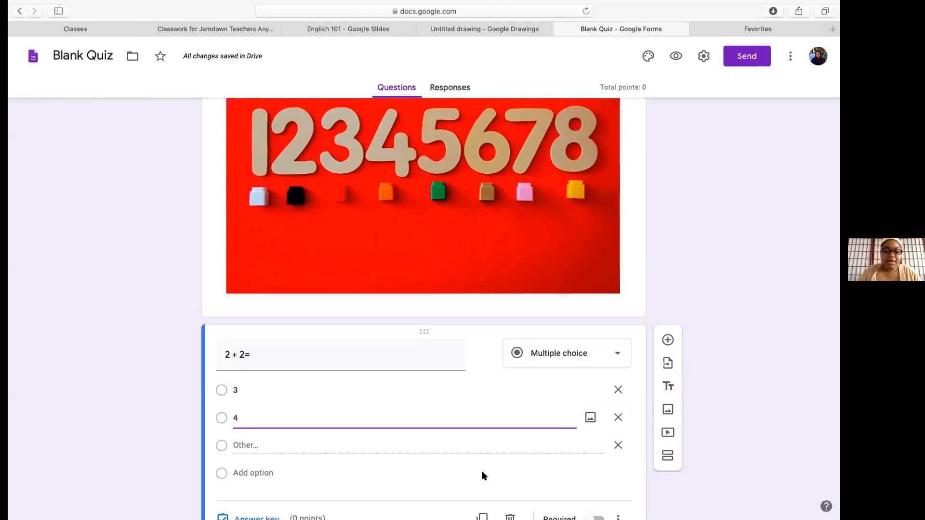
pyautogui.scroll(-2, 481, 476)
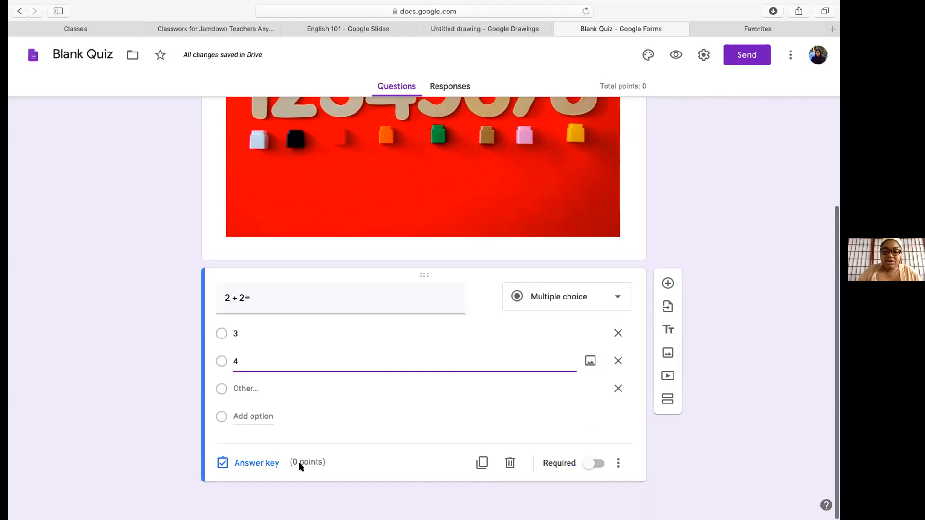
# Set the 2 + 2= question's answer key value to 1 point
pyautogui.click(273, 464)
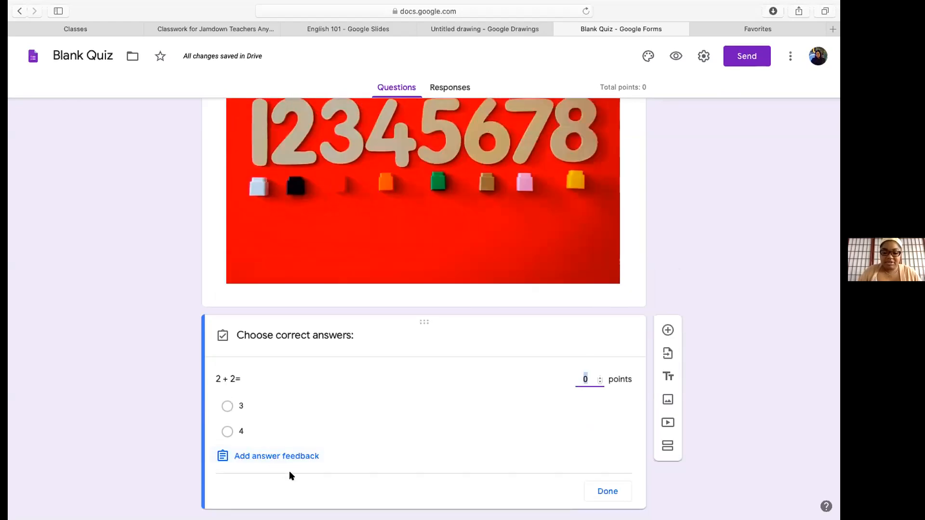
pyautogui.click(287, 458)
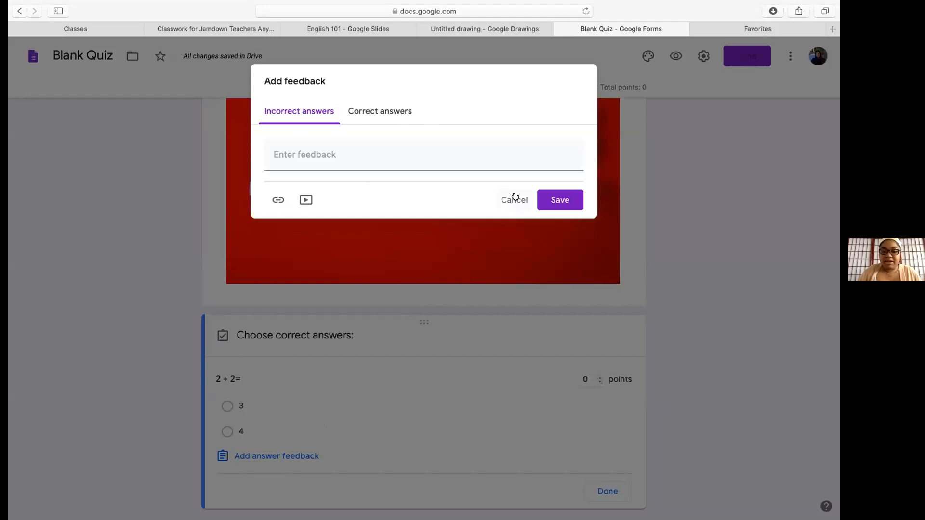
pyautogui.click(511, 199)
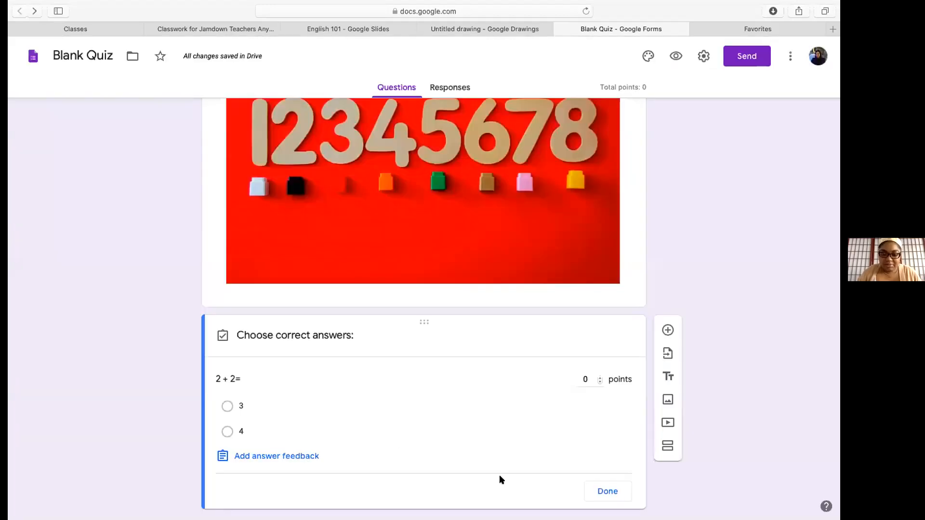
pyautogui.click(599, 377)
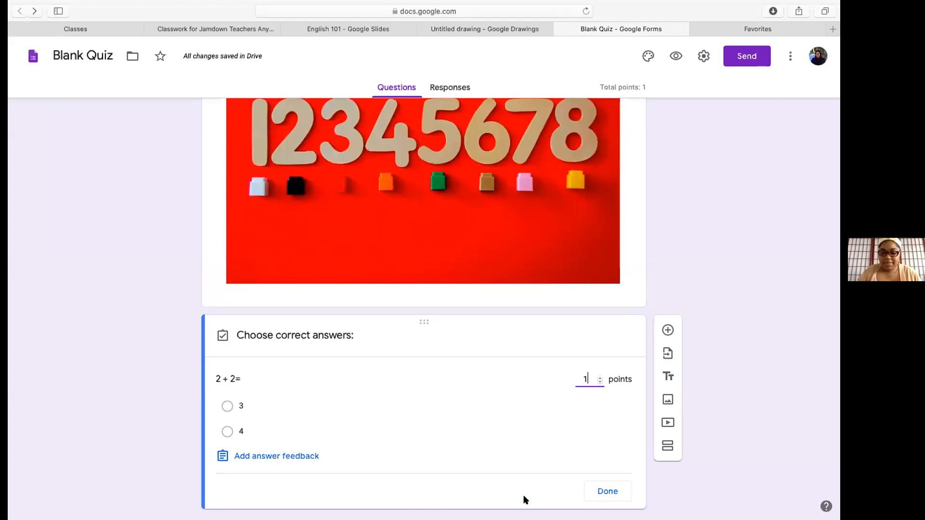
pyautogui.click(604, 491)
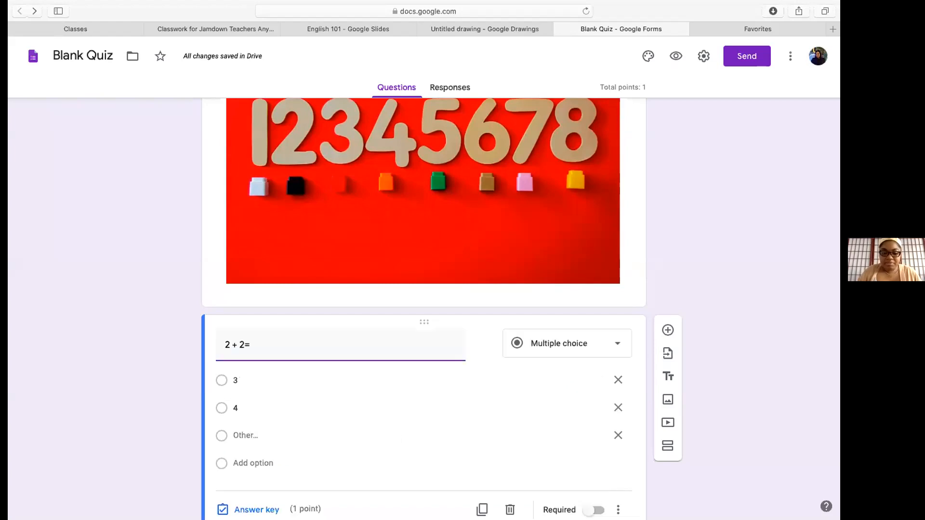
# Add incorrect-answer feedback reading '4' and finish the answer key
pyautogui.click(256, 510)
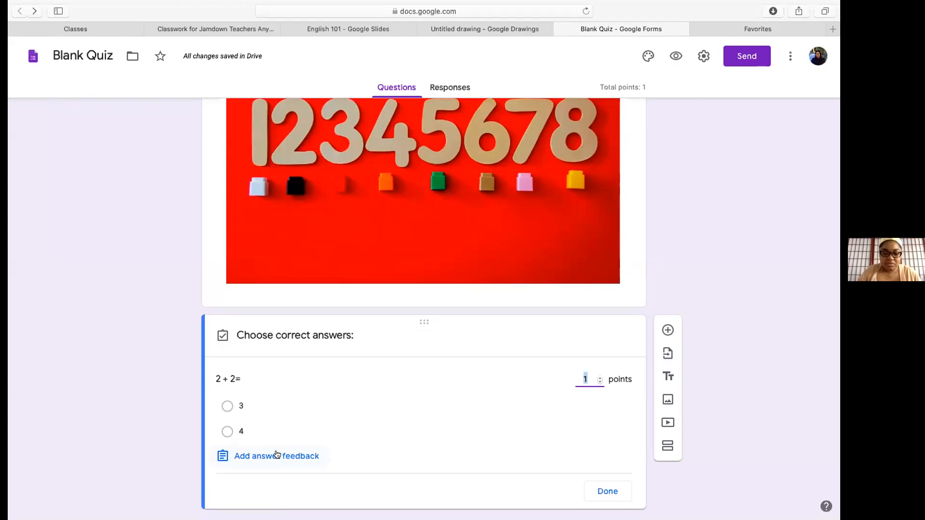
pyautogui.click(277, 454)
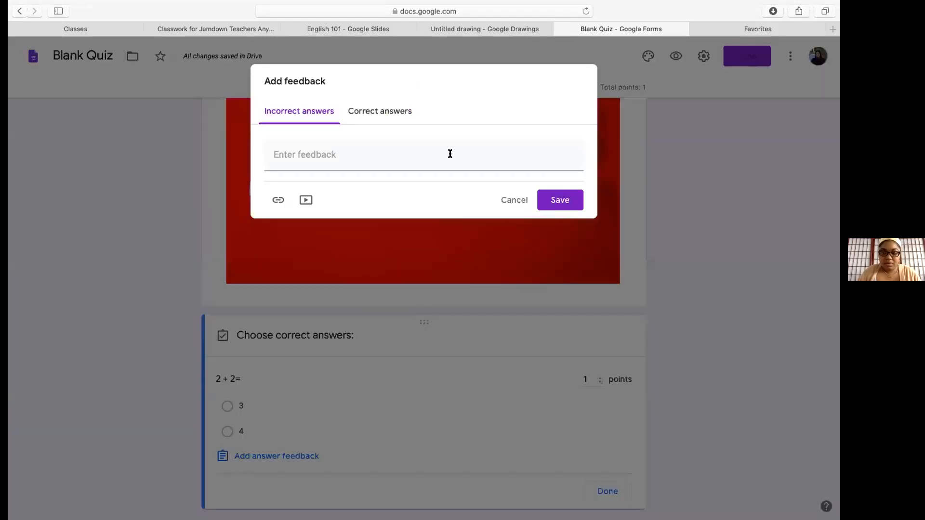
pyautogui.click(441, 148)
pyautogui.write('4')
pyautogui.click(559, 200)
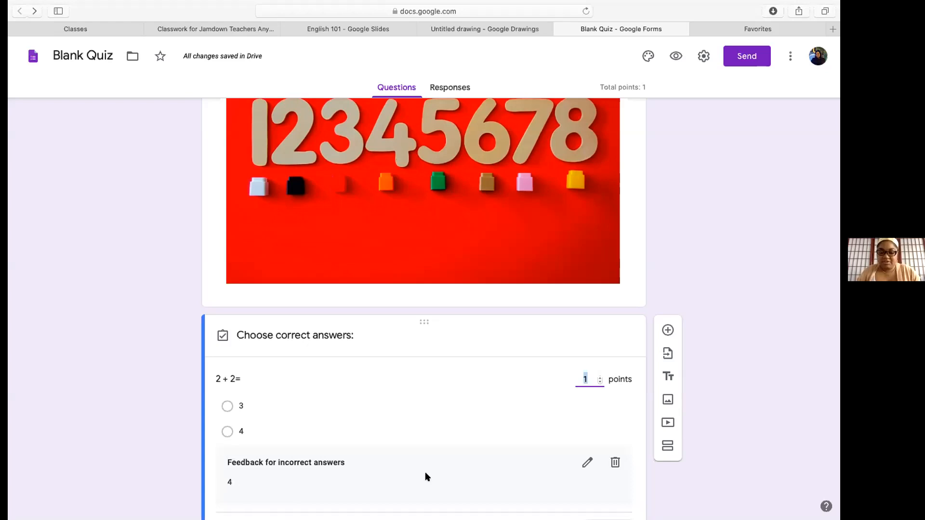
pyautogui.scroll(-2, 482, 455)
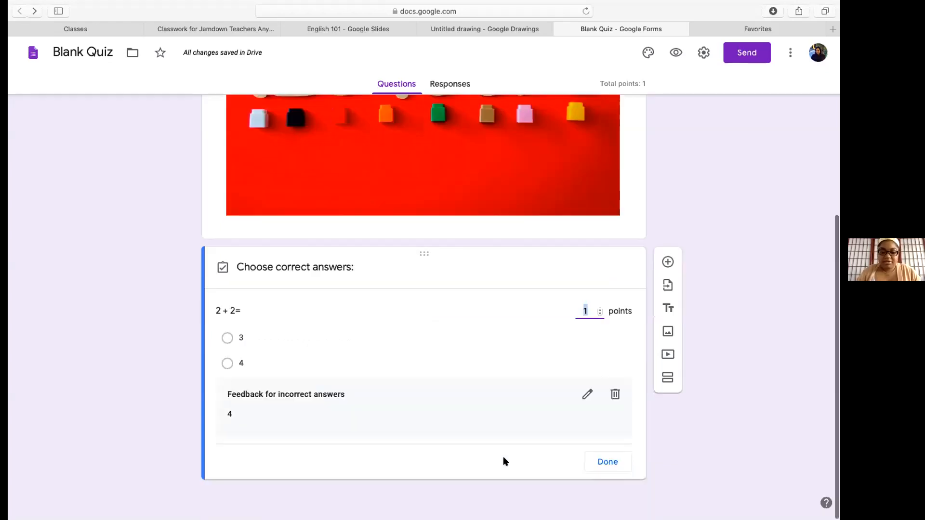
pyautogui.click(443, 466)
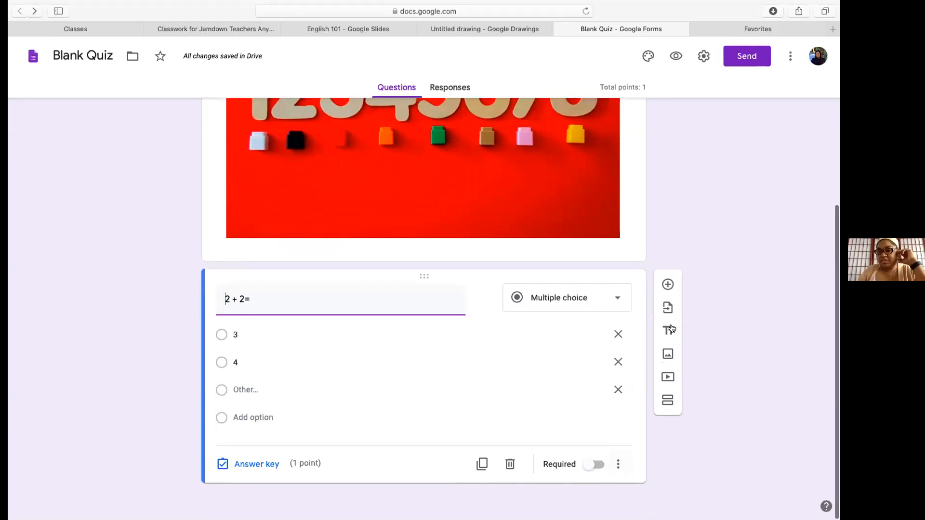
# In quiz settings, limit responses to 1 per respondent, leave email collection off, and save
pyautogui.click(704, 56)
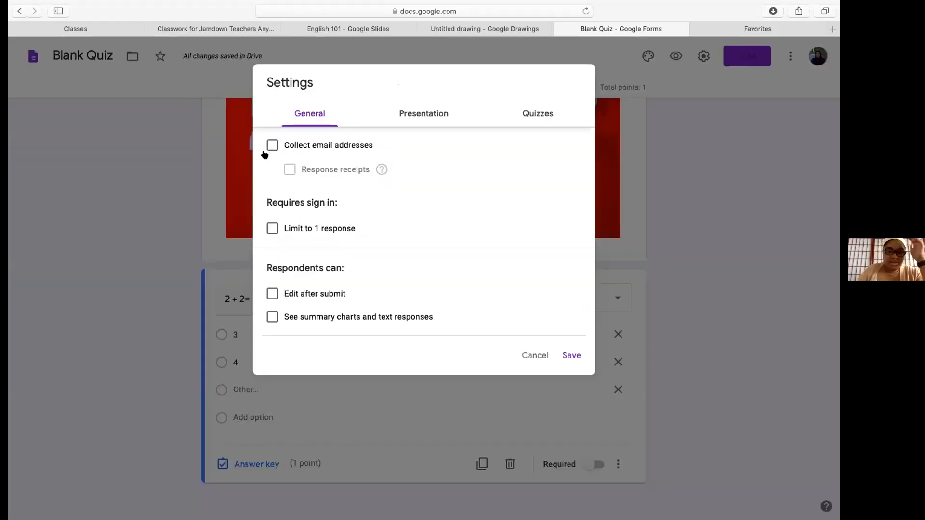
pyautogui.click(273, 146)
pyautogui.click(272, 146)
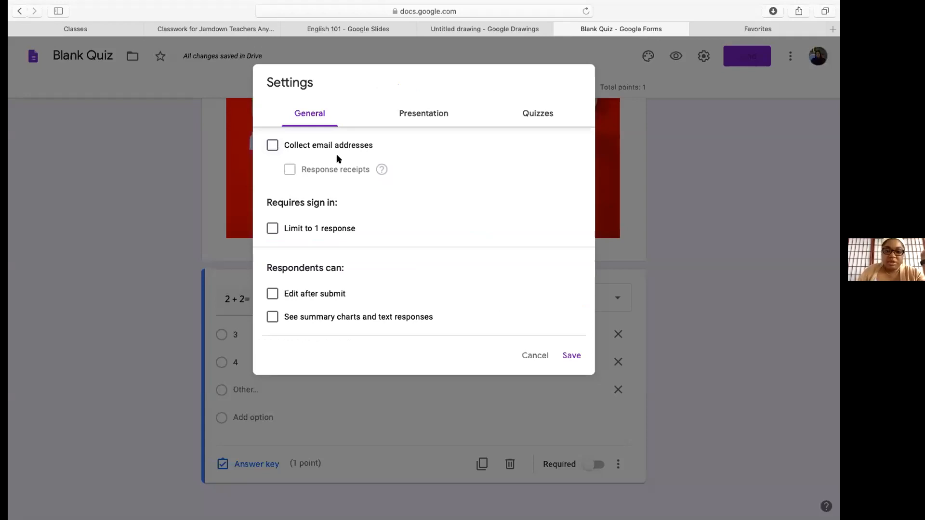
pyautogui.click(272, 229)
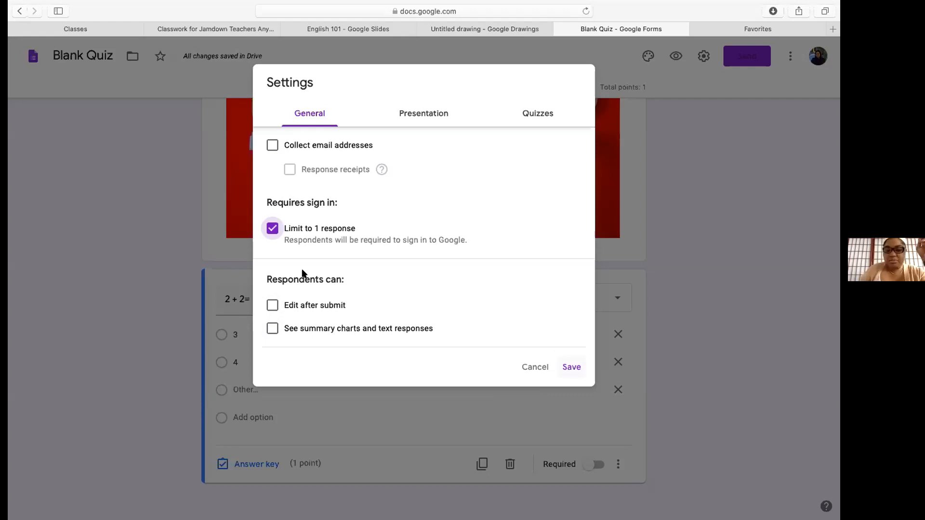
pyautogui.click(572, 368)
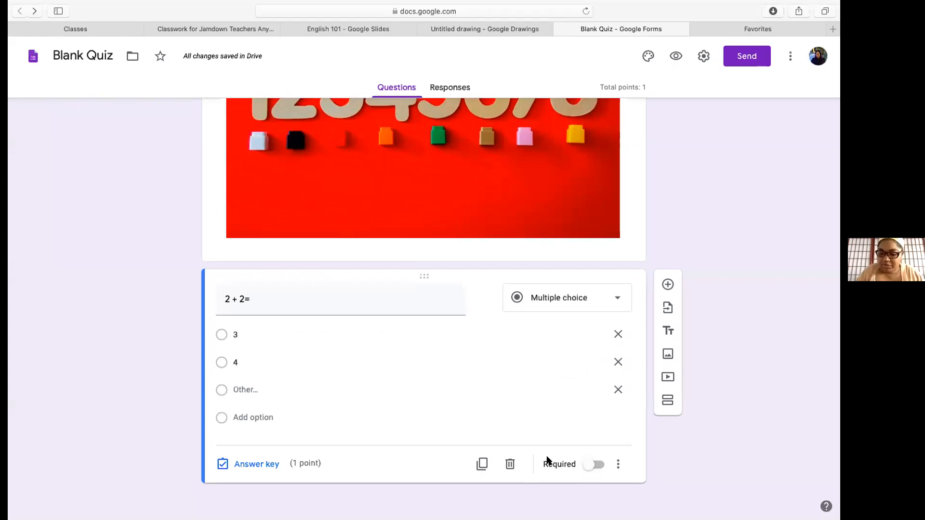
# Mark the 2 + 2= question as required and return to the top of the form
pyautogui.click(586, 464)
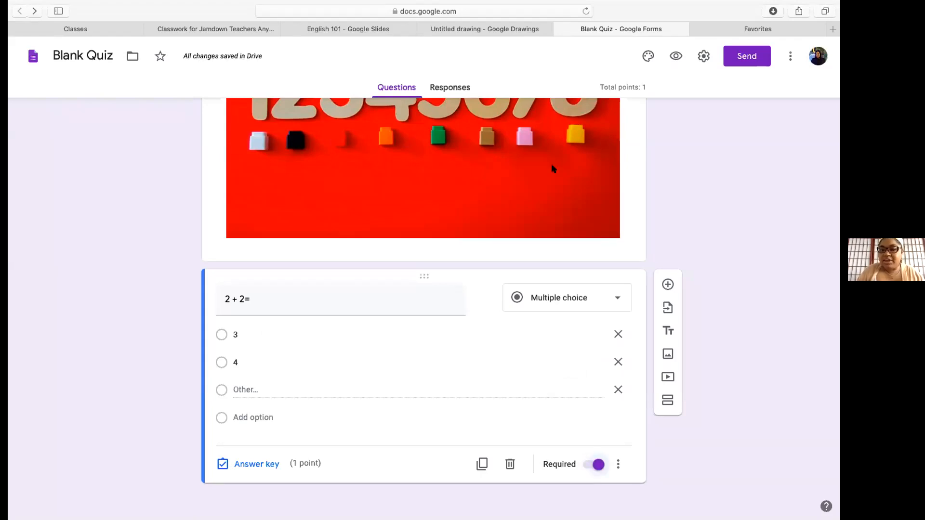
pyautogui.scroll(3, 583, 210)
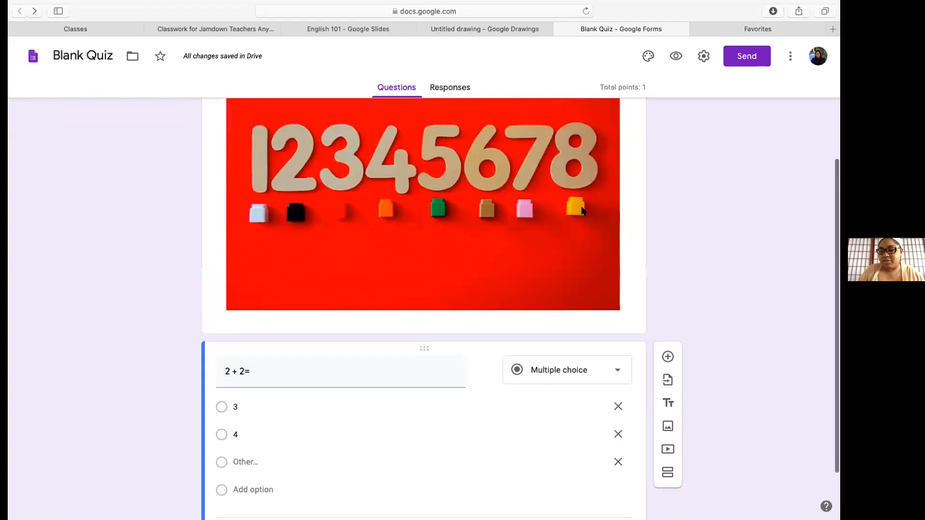
pyautogui.scroll(2, 583, 210)
pyautogui.scroll(3, 582, 210)
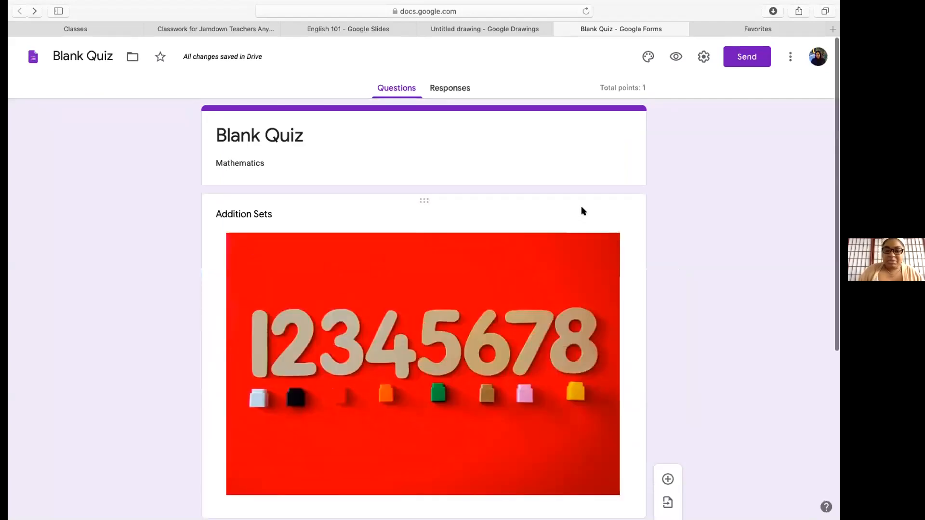
pyautogui.scroll(-5, 582, 211)
pyautogui.scroll(5, 583, 211)
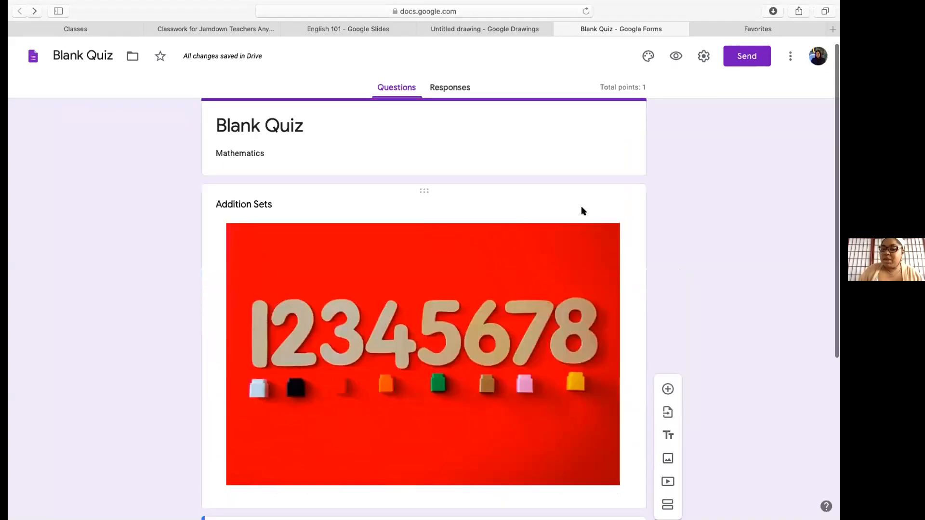
pyautogui.scroll(-5, 581, 211)
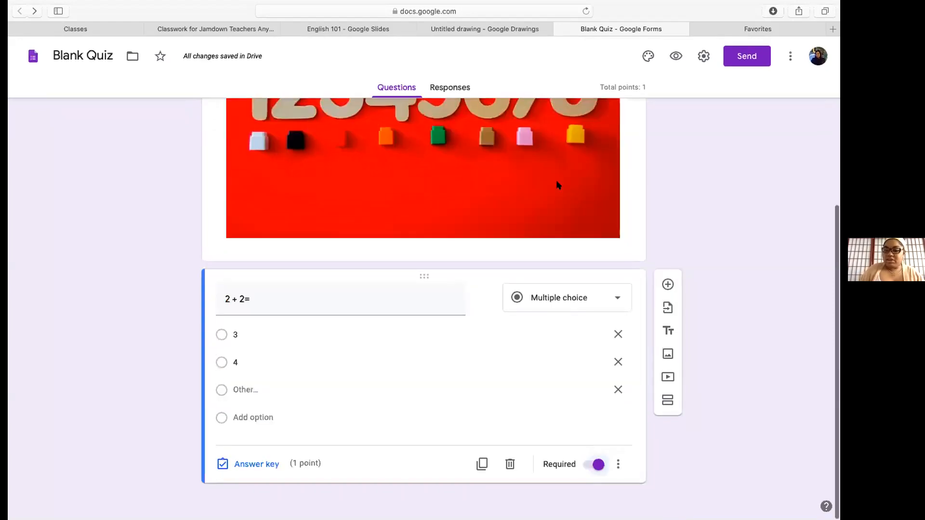
pyautogui.scroll(5, 557, 184)
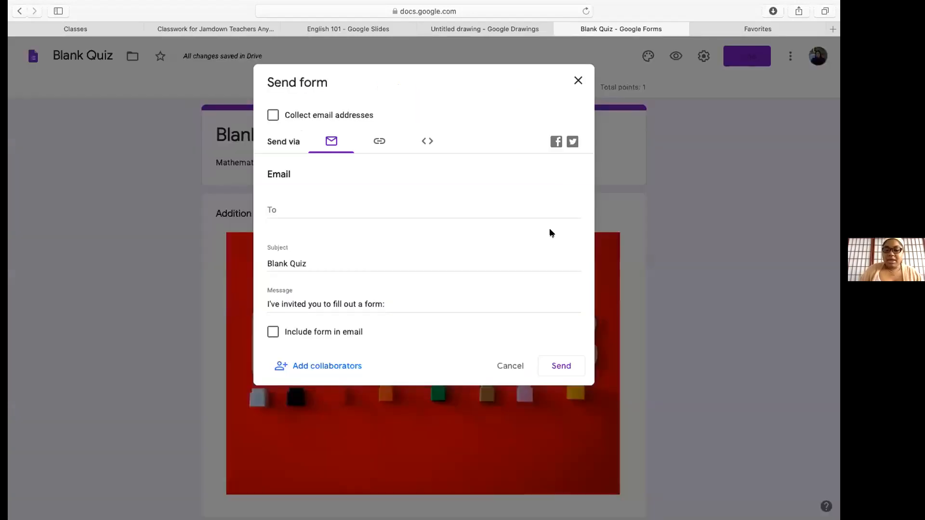
# Close the send form dialog without sending and go back to the Classroom assignment tab
pyautogui.click(564, 368)
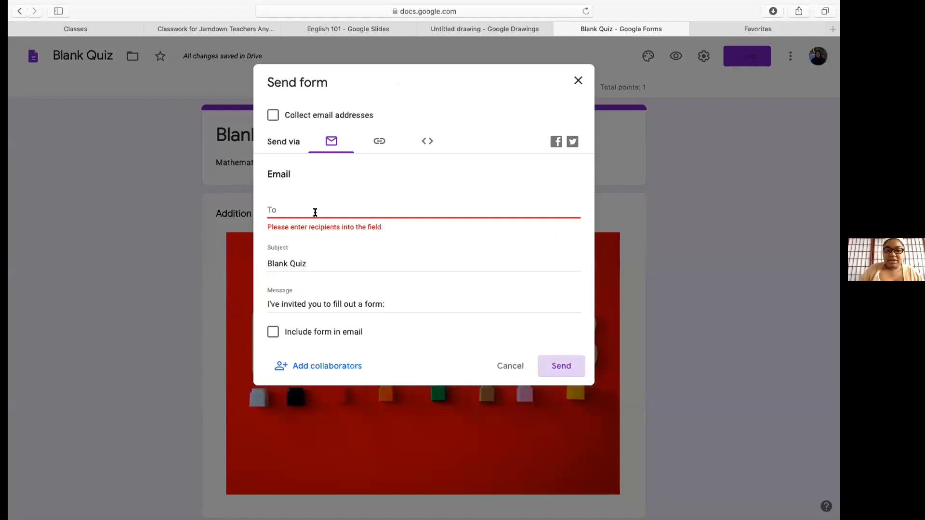
pyautogui.click(302, 203)
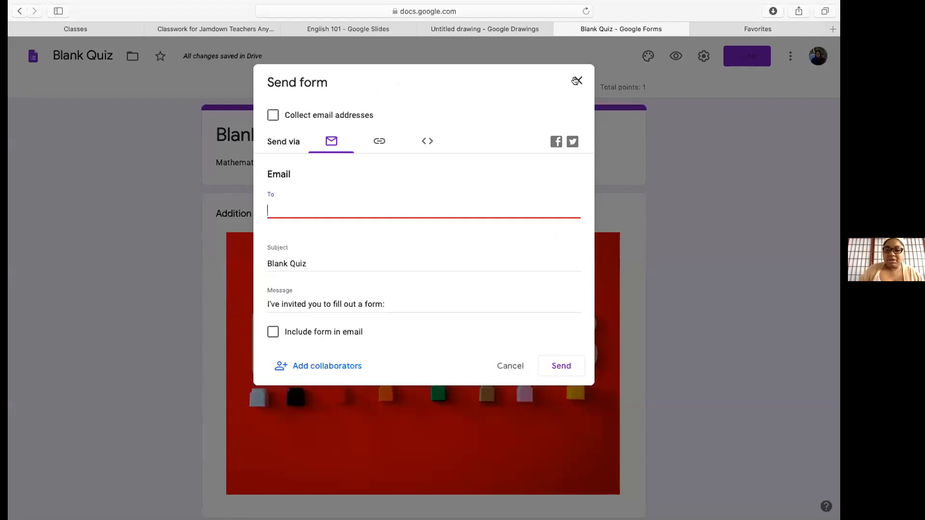
pyautogui.click(576, 81)
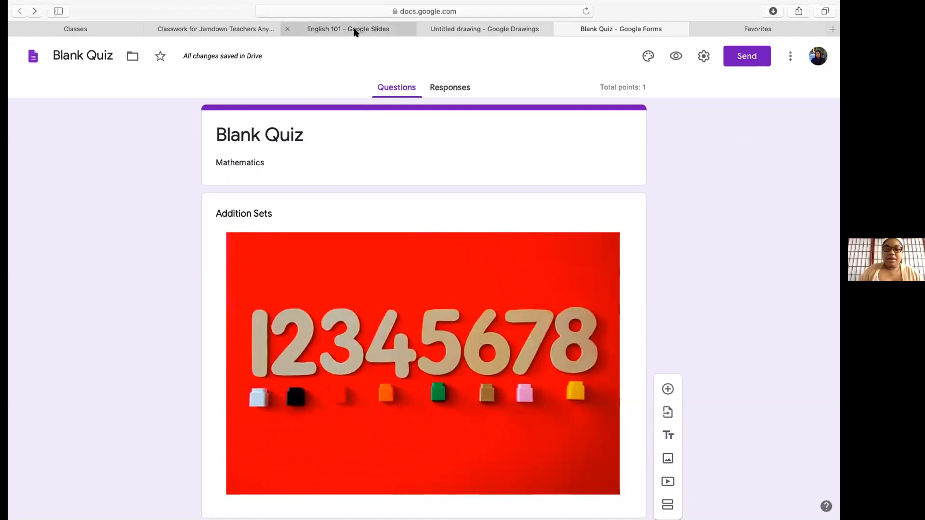
pyautogui.click(217, 29)
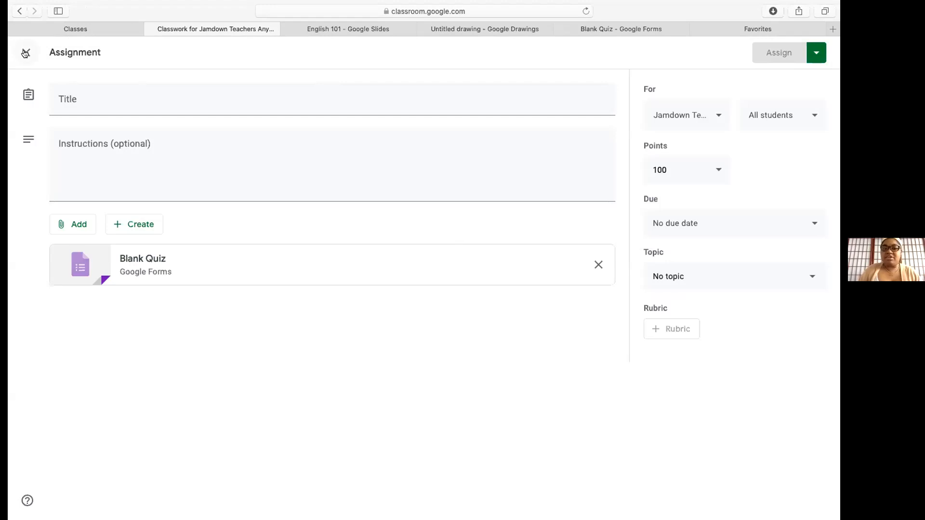
# Title the quiz assignment 'Test 1' with instructions 'Complete' and assign it
pyautogui.click(88, 107)
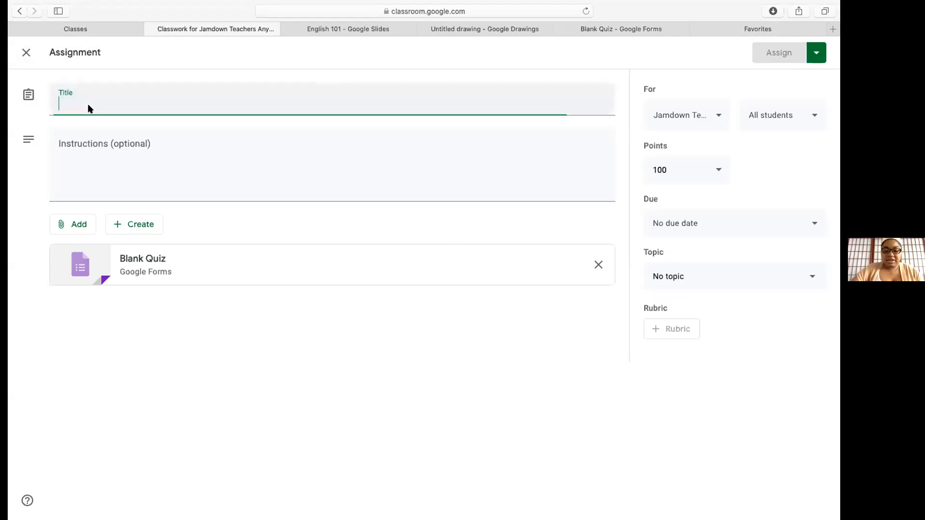
pyautogui.write('Test')
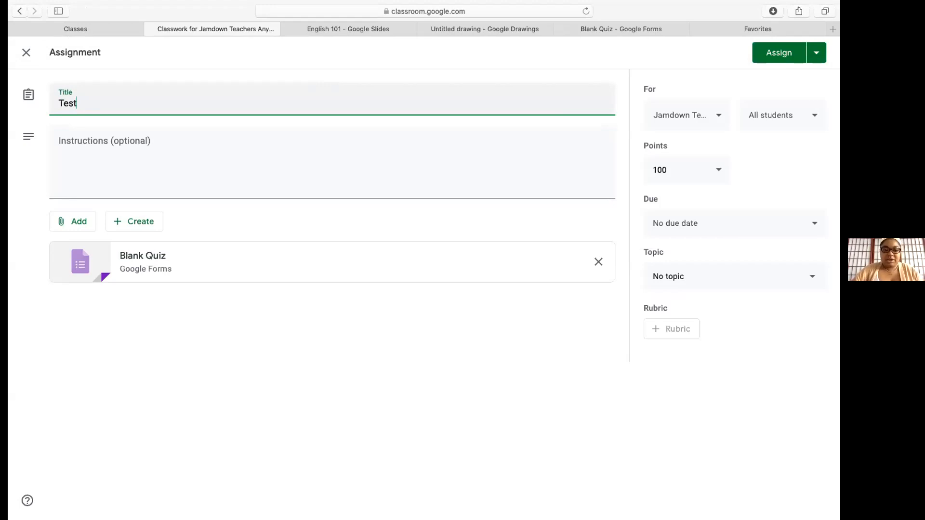
pyautogui.write(' 1')
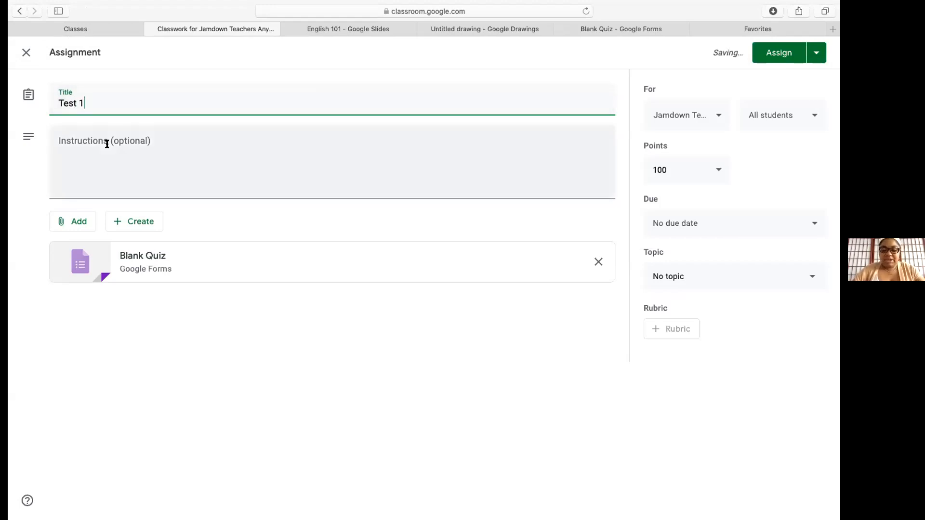
pyautogui.press('Tab')
pyautogui.write('Complete')
pyautogui.click(777, 51)
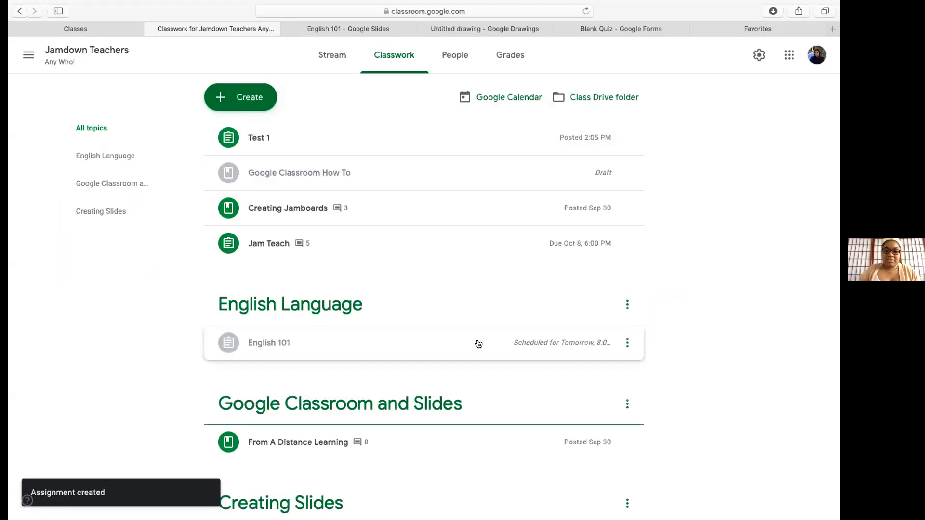
pyautogui.scroll(-3, 478, 344)
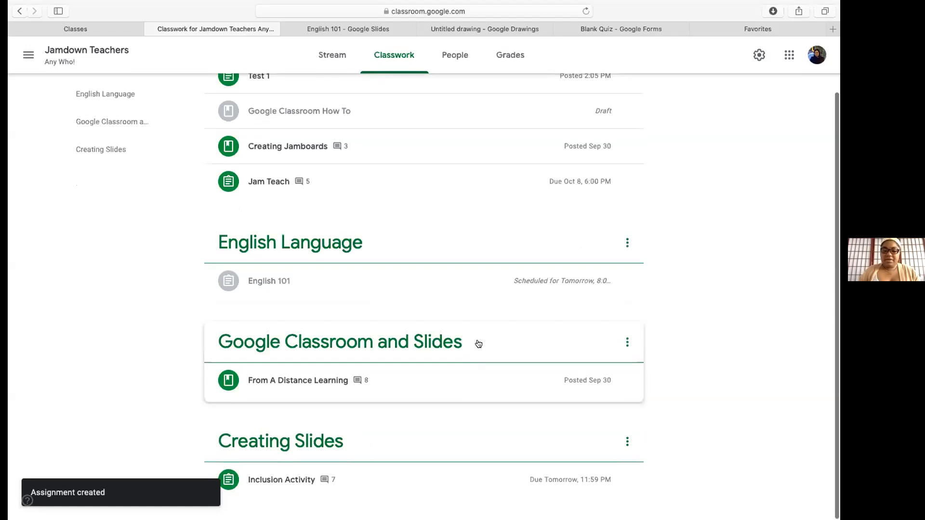
# Dismiss the Google apps list and open the Create menu on the Classwork page
pyautogui.scroll(2, 498, 233)
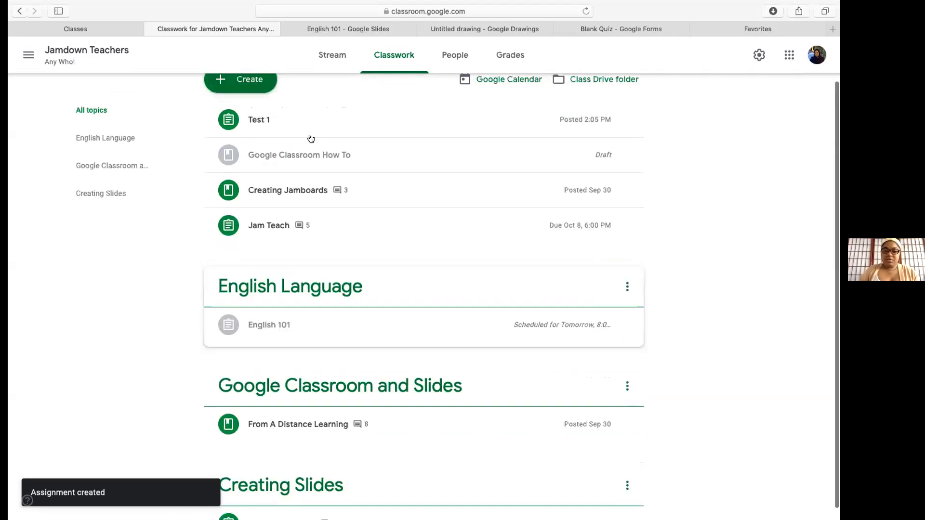
pyautogui.scroll(1, 310, 139)
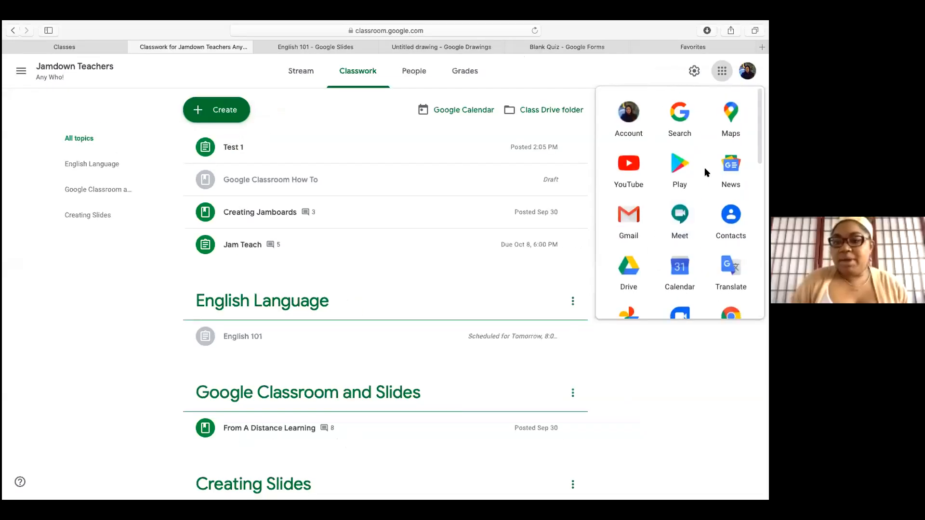
pyautogui.click(597, 69)
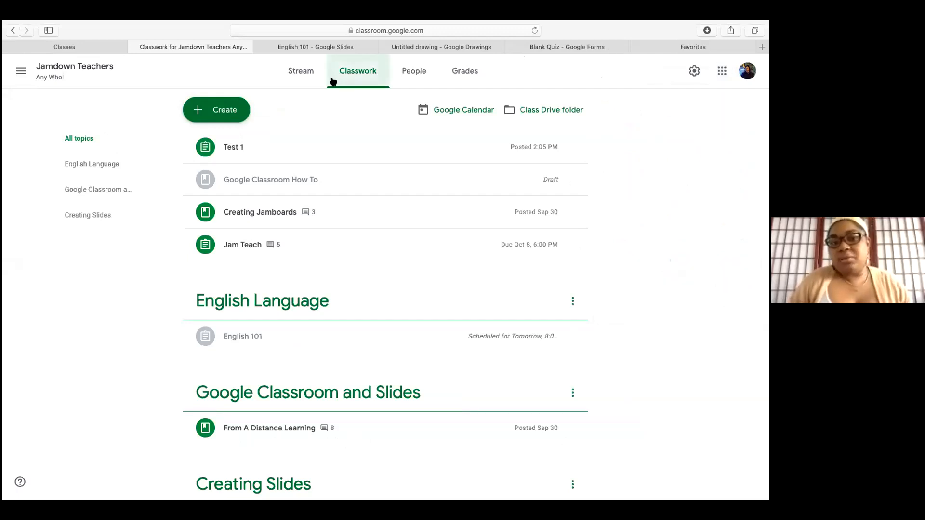
pyautogui.click(193, 116)
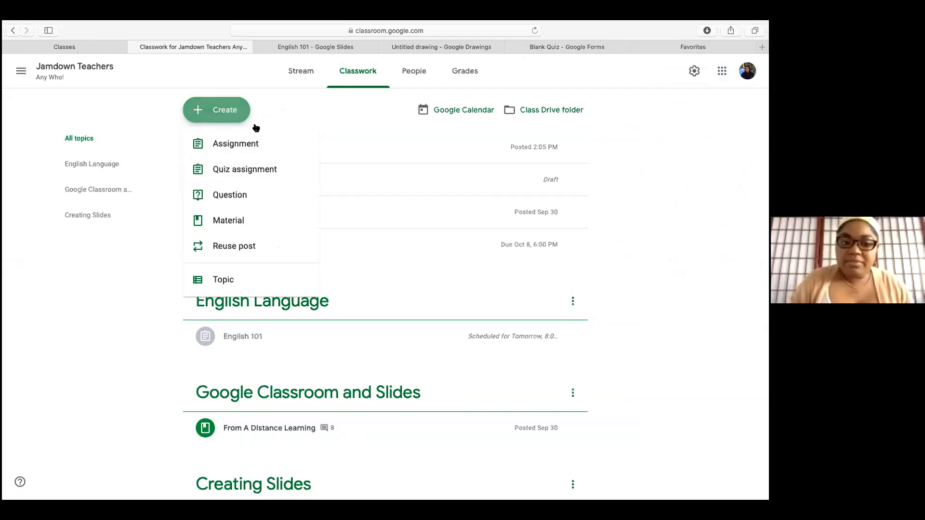
# Create a quiz assignment 'Test 2' with instructions 'Complete' and open its Blank Quiz form
pyautogui.click(243, 171)
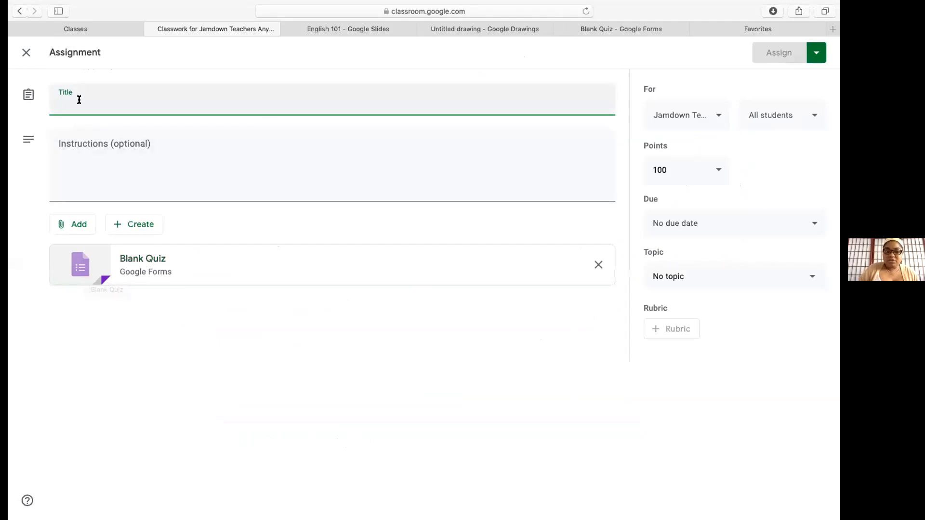
pyautogui.write('Test 2')
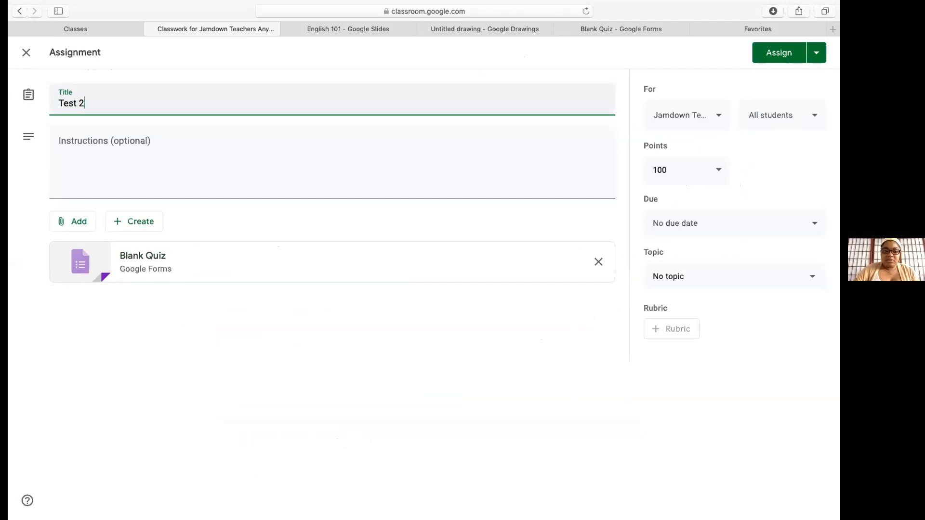
pyautogui.click(95, 145)
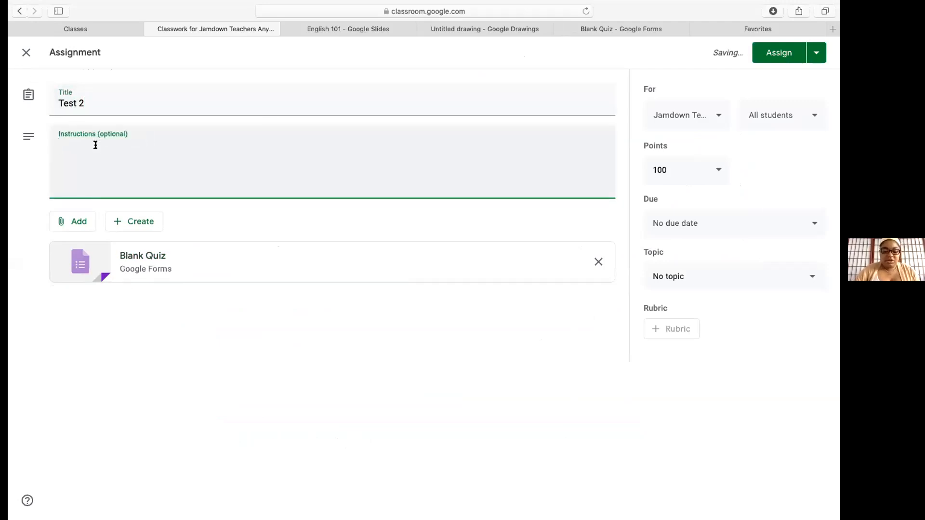
pyautogui.write('Compl')
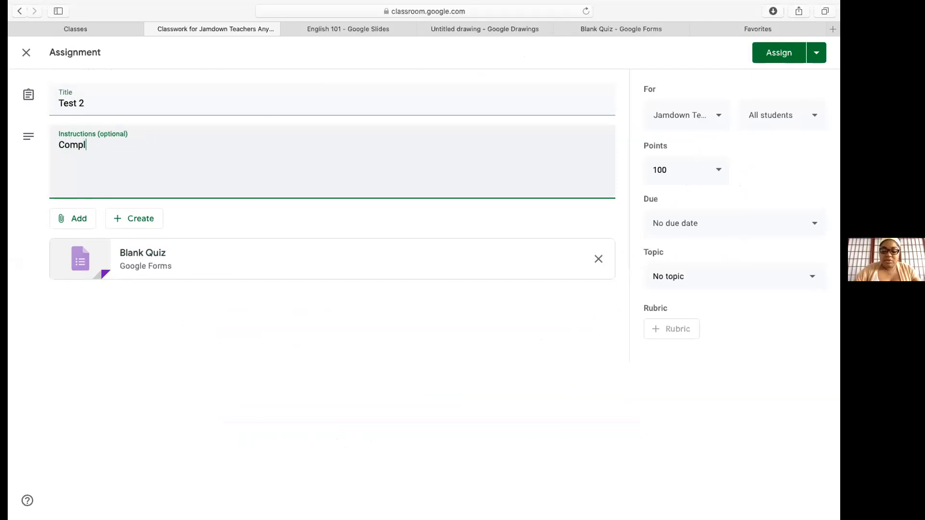
pyautogui.write('ete')
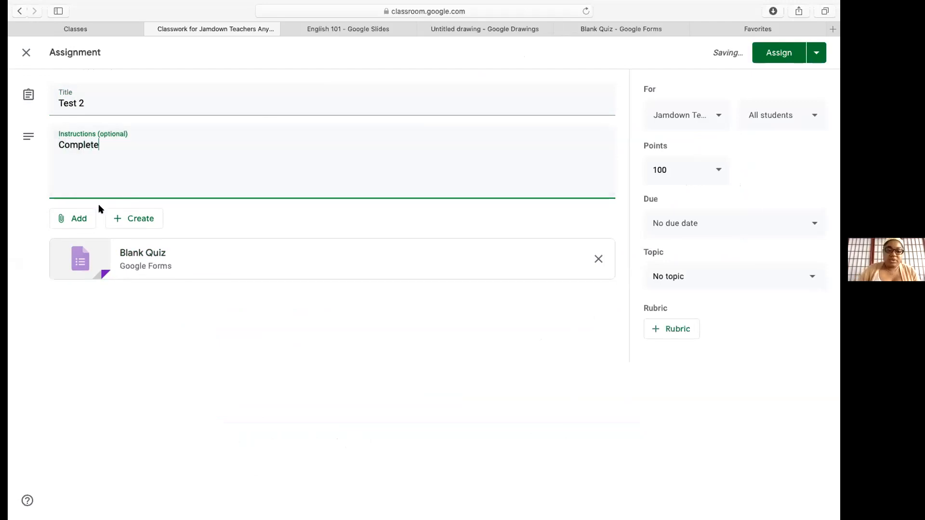
pyautogui.click(91, 260)
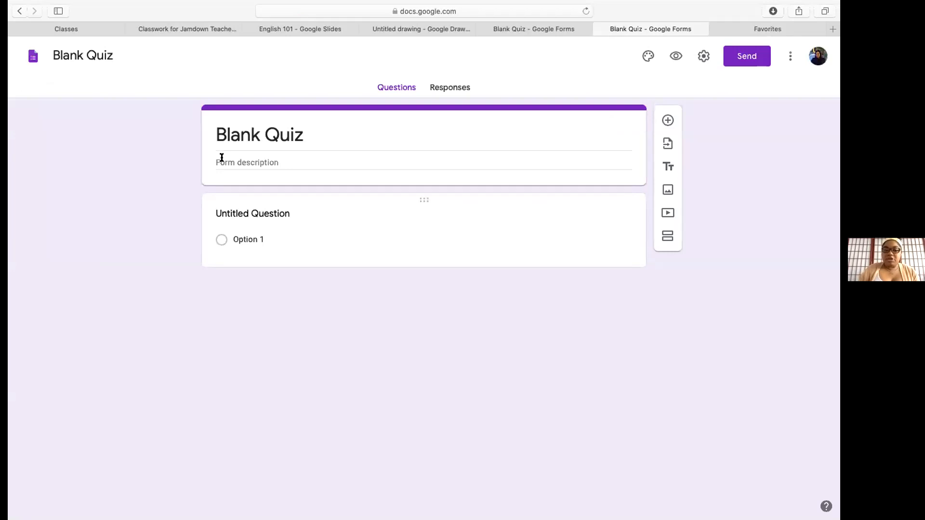
# Enter '1. 2 + 2=' as the question text, removing the 'Untitled Question' placeholder
pyautogui.click(283, 161)
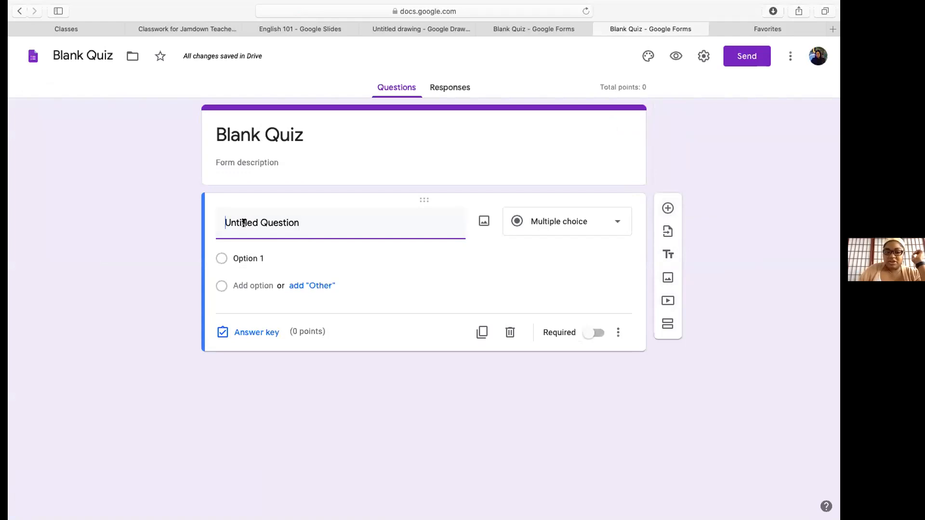
pyautogui.write('1. ')
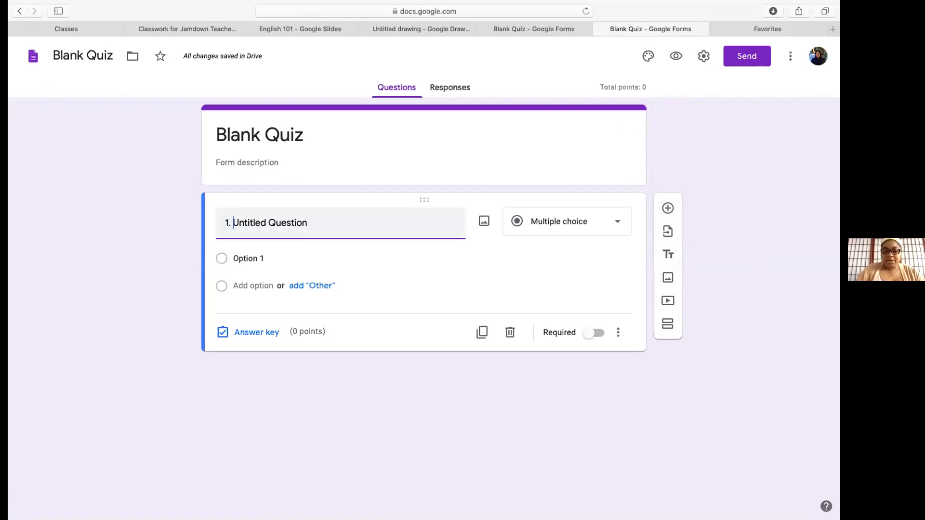
pyautogui.write('2')
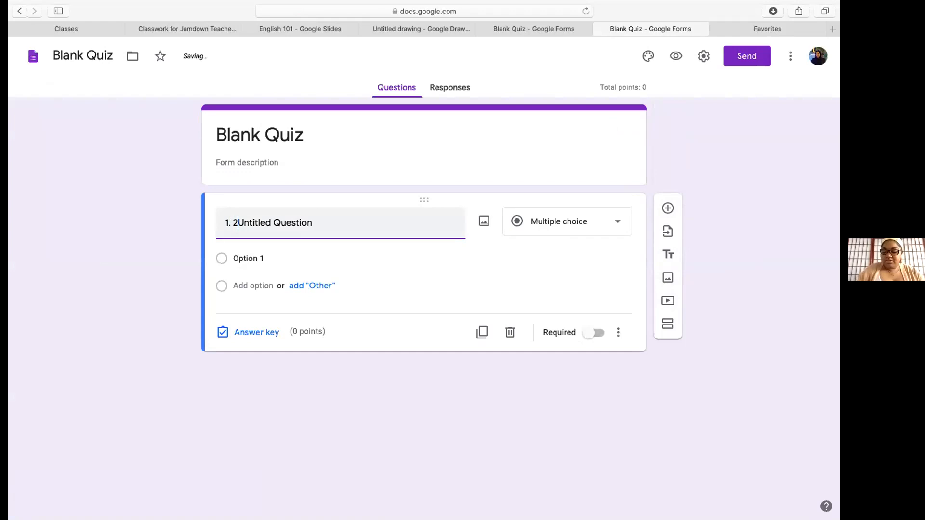
pyautogui.write(' + 2=')
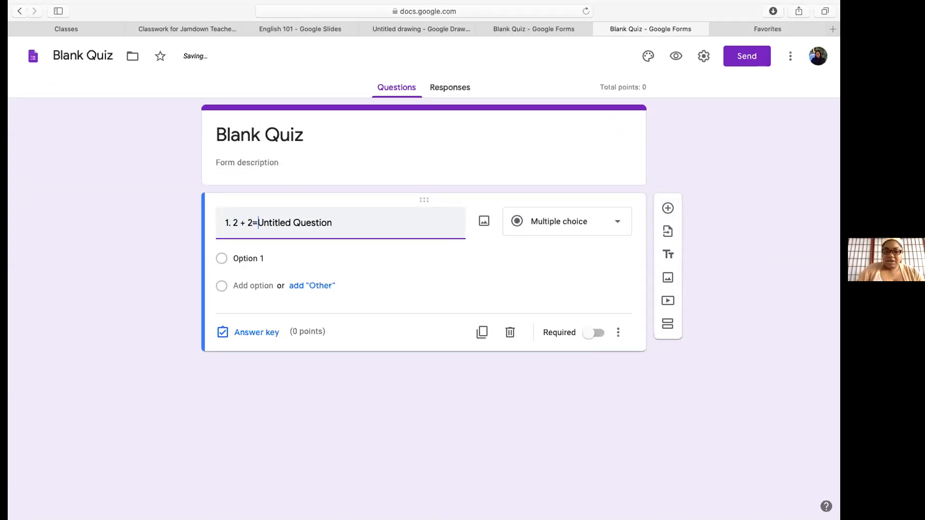
pyautogui.moveTo(333, 221); pyautogui.dragTo(259, 220)
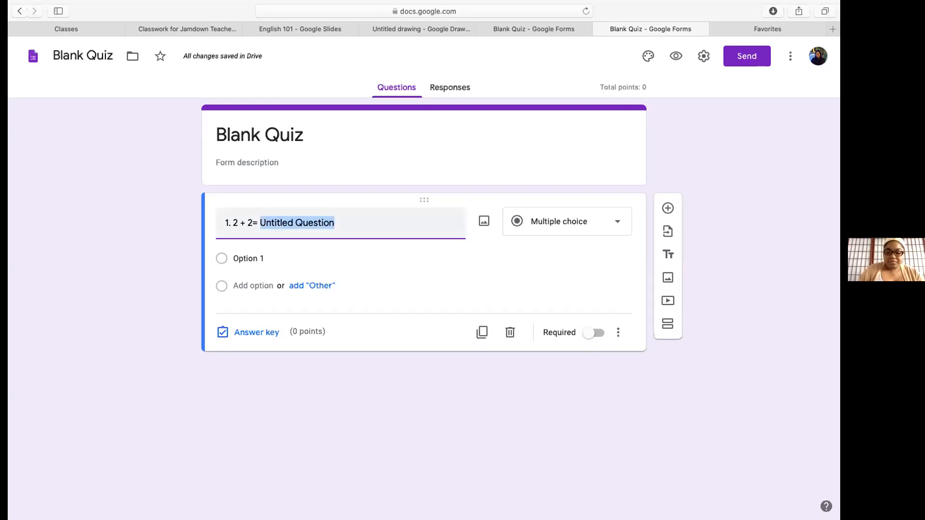
pyautogui.press('BackSpace')
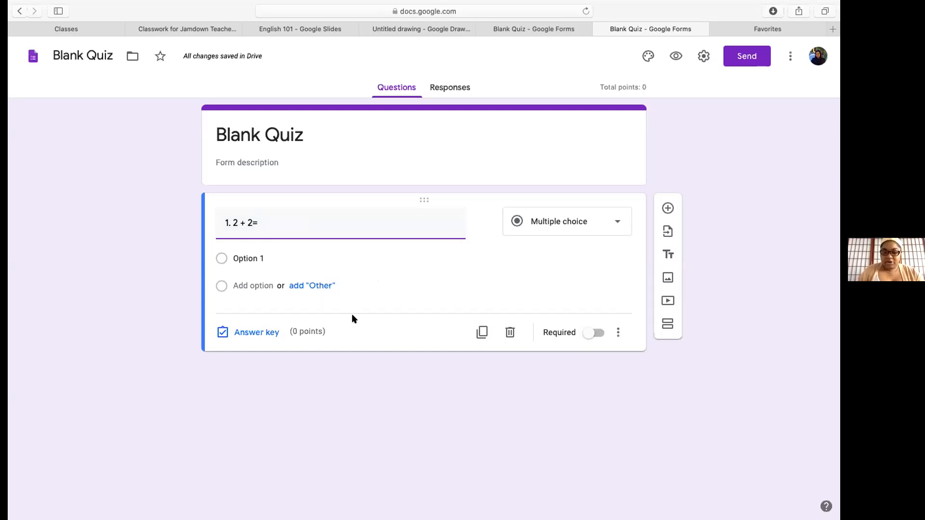
# Make '3' the first answer option and add an Other choice
pyautogui.click(220, 257)
pyautogui.write('3')
pyautogui.press('Return')
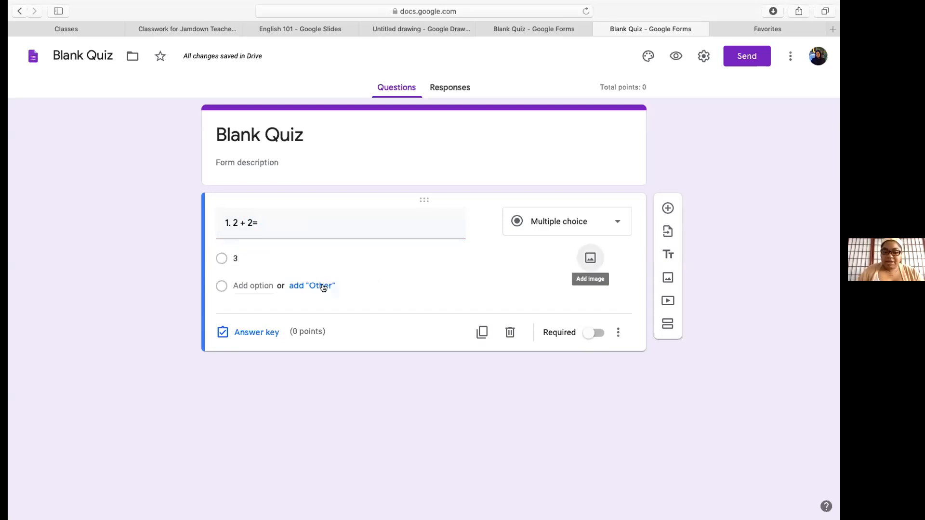
pyautogui.click(295, 286)
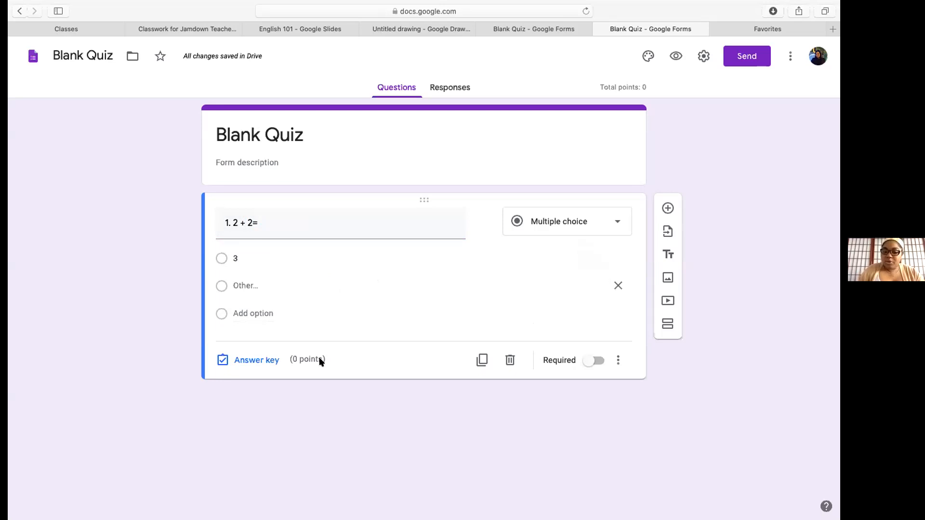
pyautogui.click(268, 361)
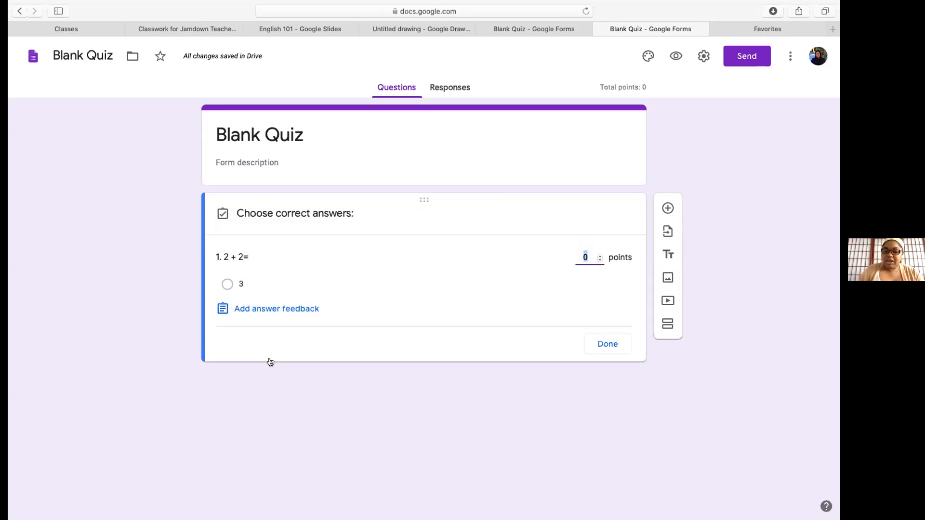
# Key 3 as the correct answer worth 1 point and mark the question required
pyautogui.click(227, 285)
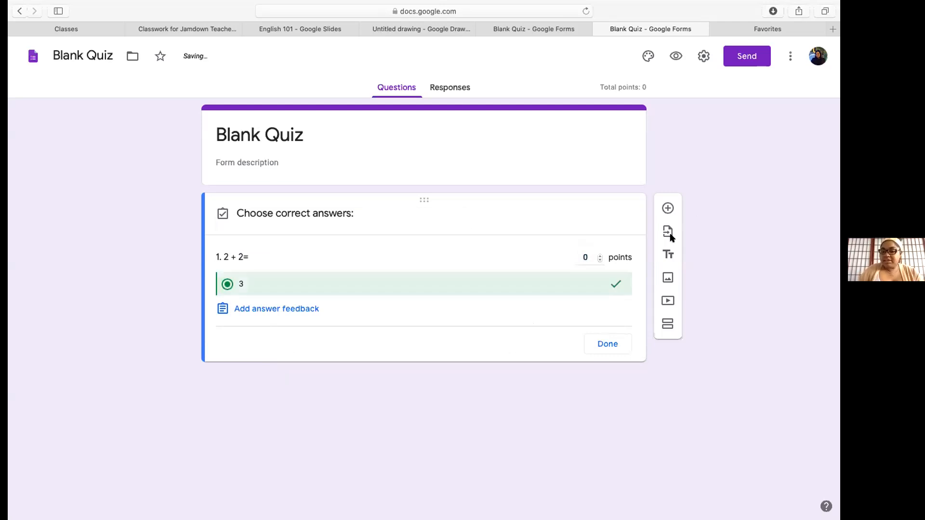
pyautogui.click(600, 256)
pyautogui.click(604, 345)
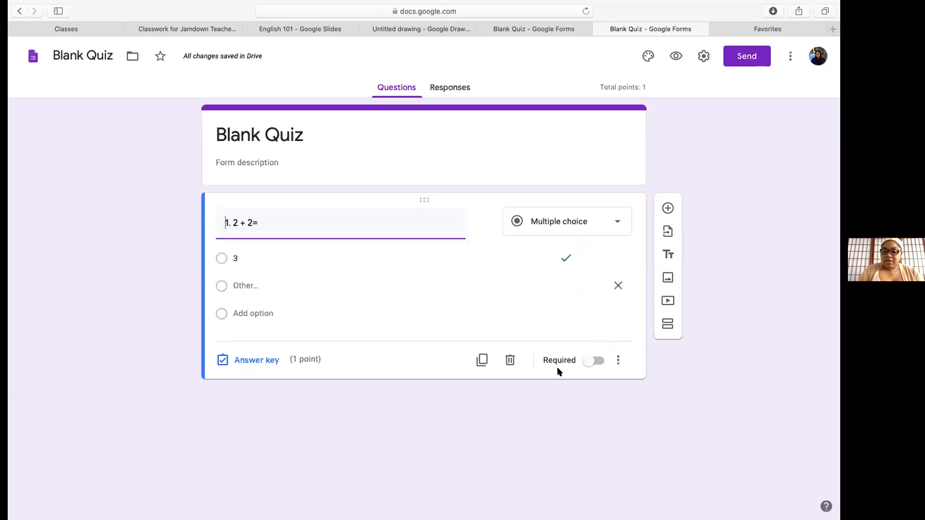
pyautogui.click(587, 362)
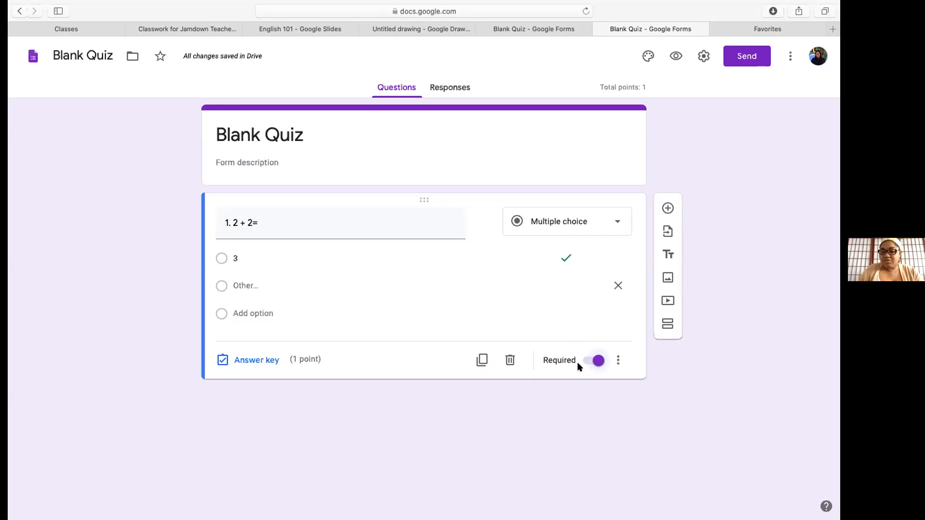
pyautogui.click(618, 360)
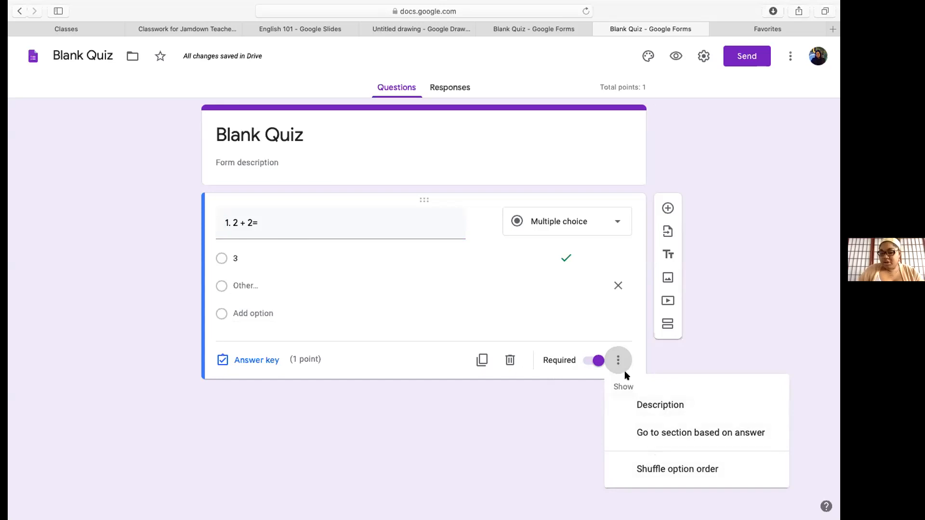
pyautogui.click(632, 327)
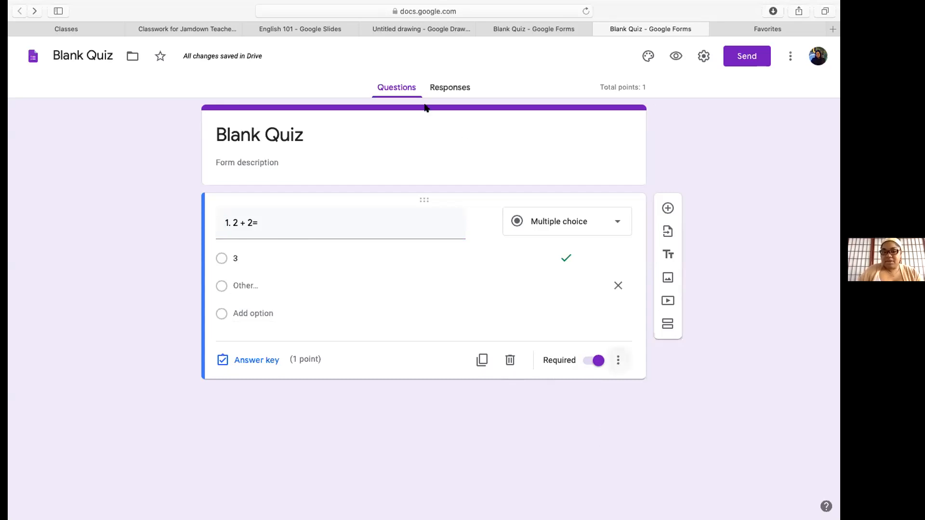
pyautogui.click(447, 88)
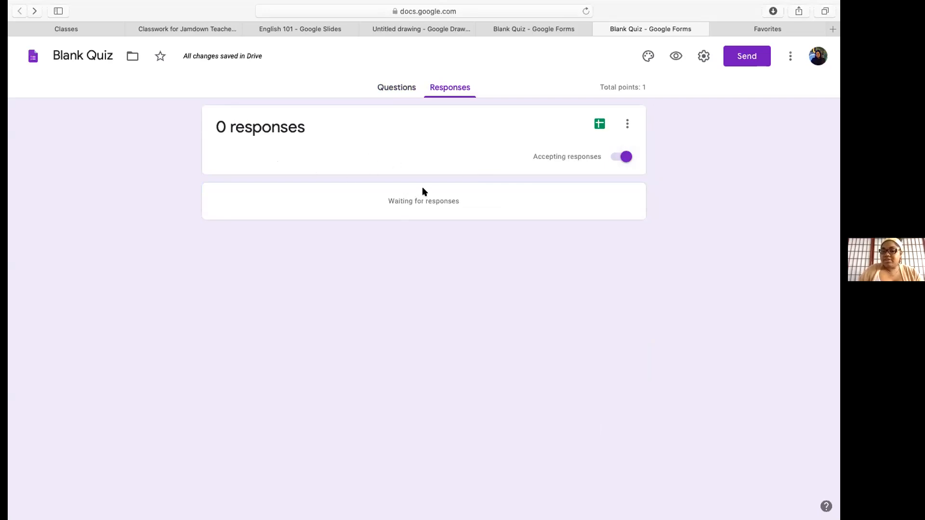
pyautogui.click(391, 87)
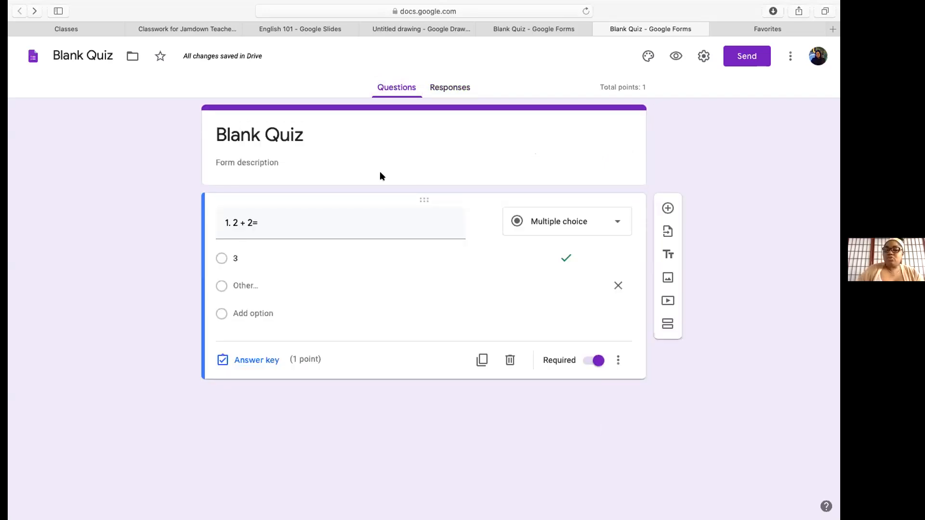
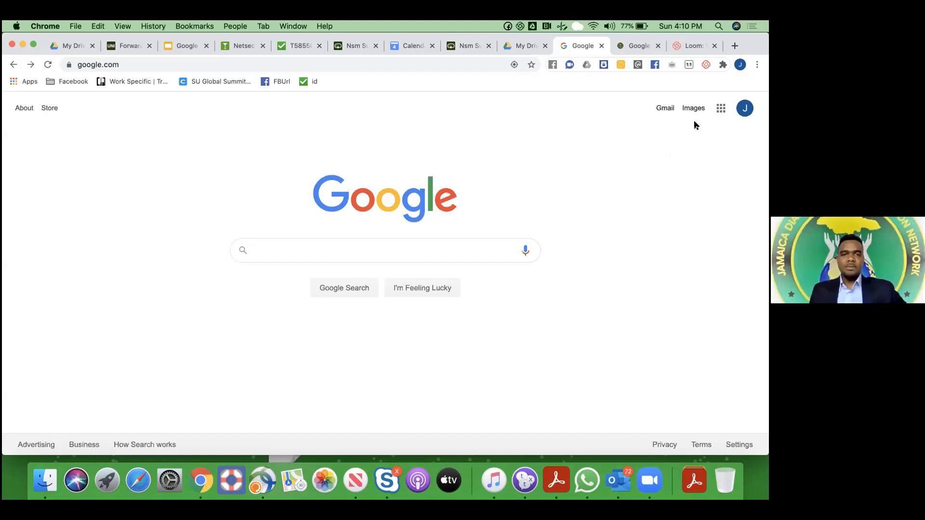
# Open the Google apps grid, then briefly switch to Zoom and return to Chrome
pyautogui.press('Tab')
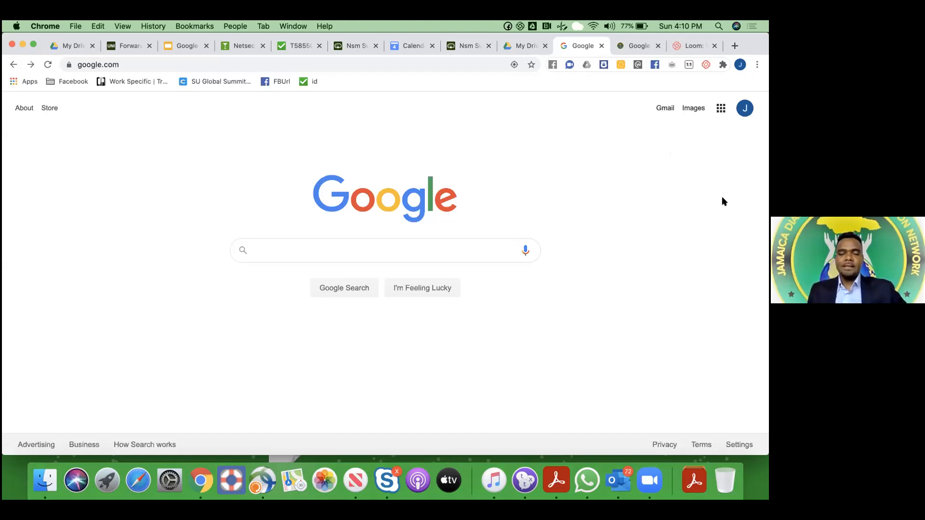
pyautogui.press('Return')
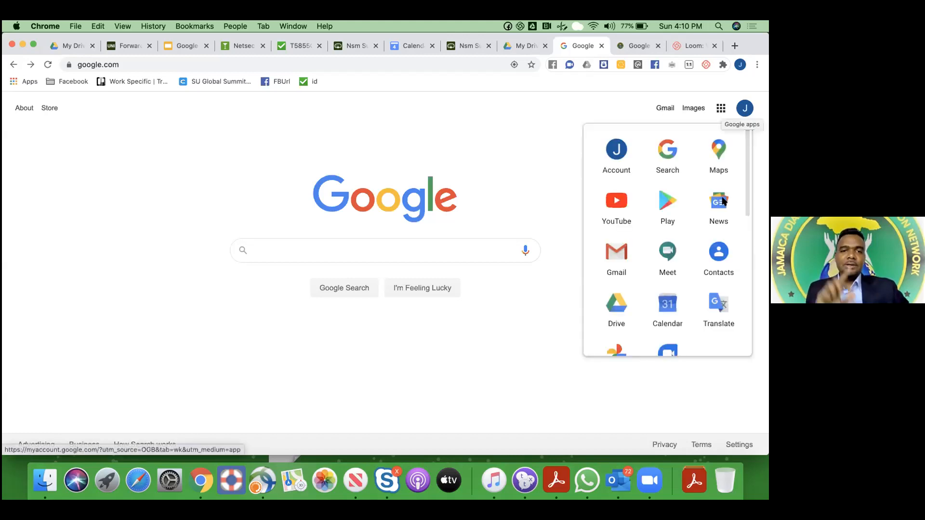
pyautogui.scroll(-5, 723, 202)
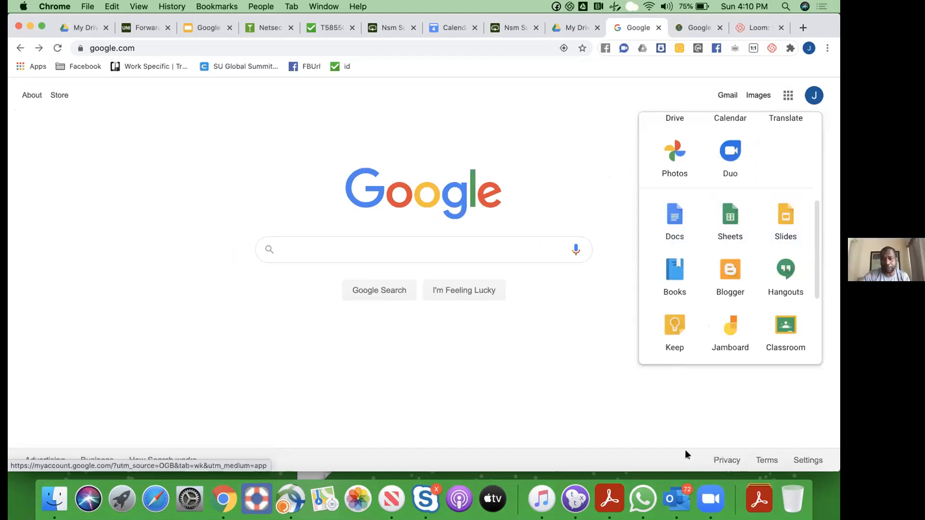
pyautogui.click(711, 499)
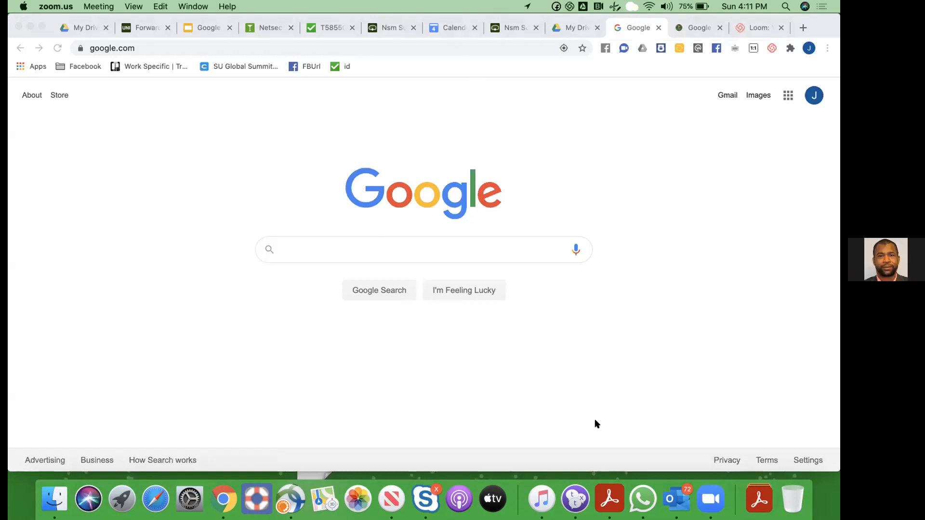
pyautogui.click(561, 422)
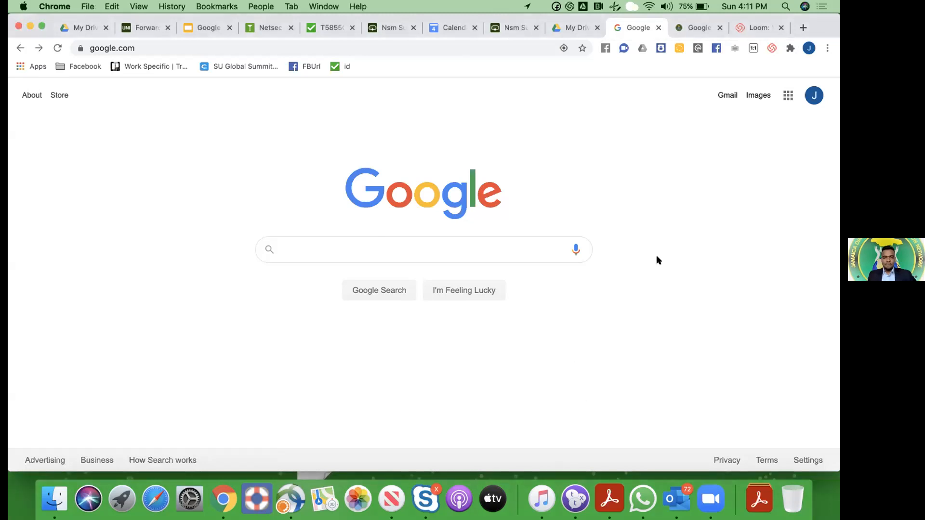
# Reopen the Google apps launcher and scroll its panel until Drive is visible
pyautogui.click(788, 95)
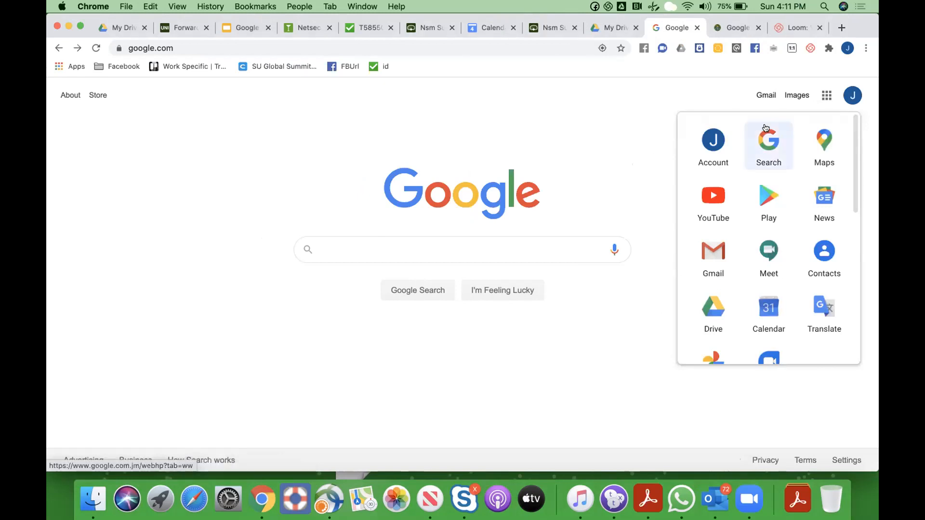
pyautogui.scroll(-5, 835, 192)
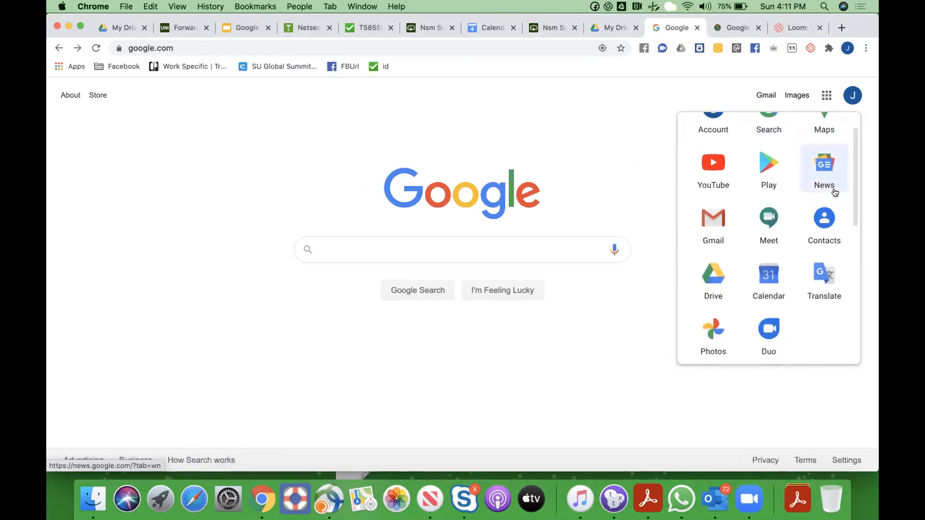
pyautogui.scroll(-2, 835, 192)
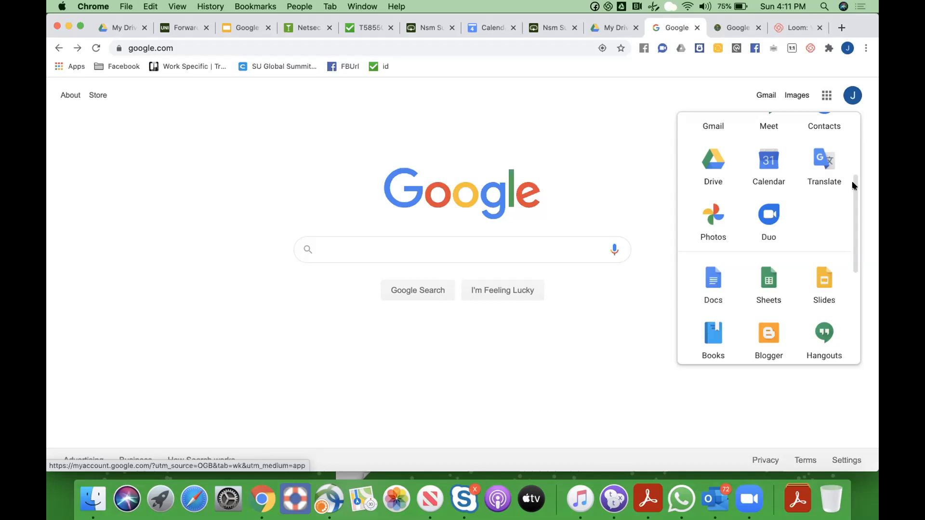
pyautogui.moveTo(854, 185); pyautogui.dragTo(853, 204)
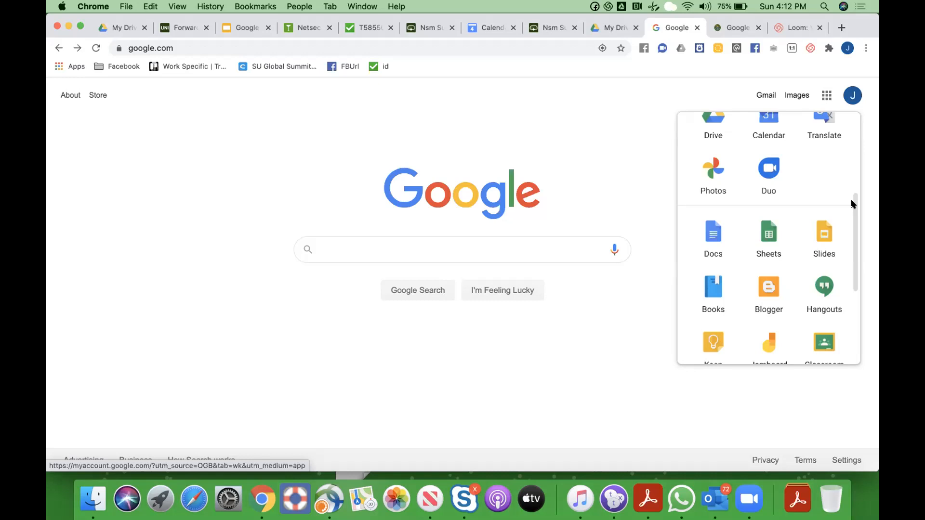
pyautogui.moveTo(851, 200); pyautogui.dragTo(847, 161)
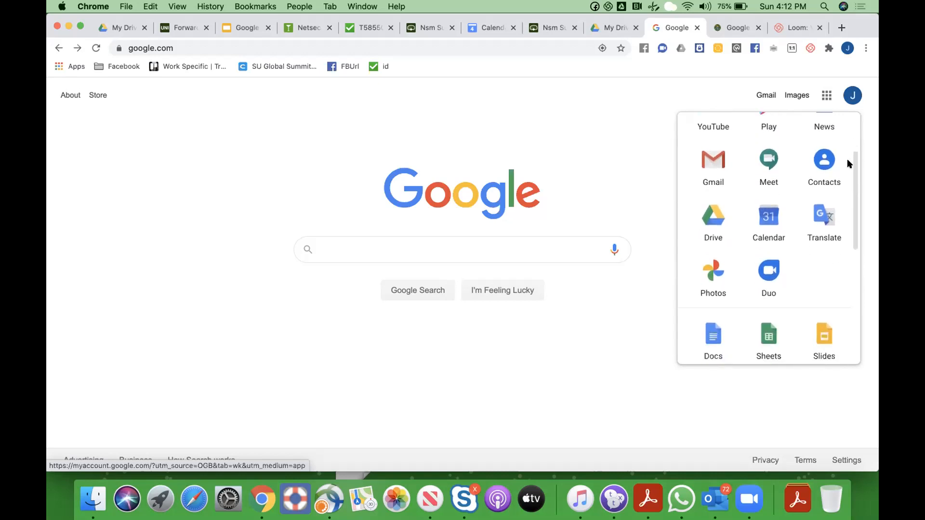
# Launch Drive, create a folder named 'Math 101' in My Drive and open it
pyautogui.click(712, 220)
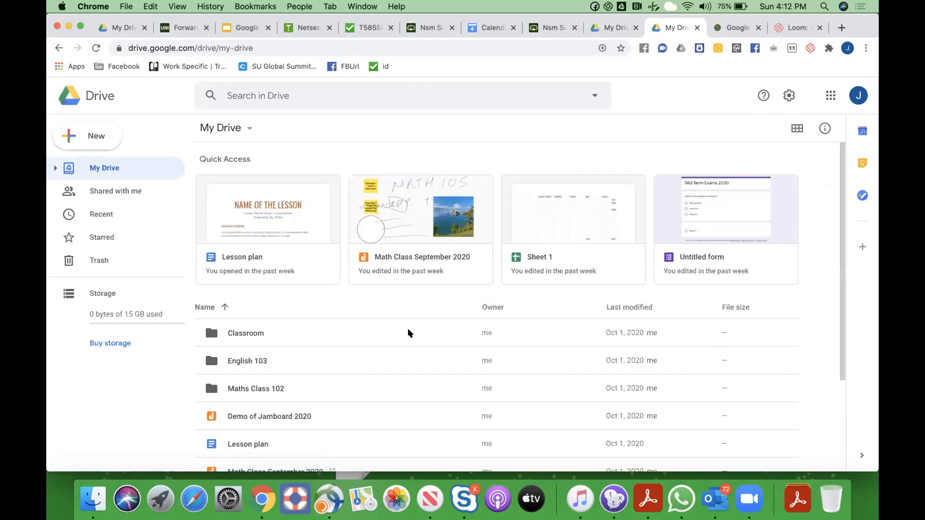
pyautogui.scroll(-3, 407, 330)
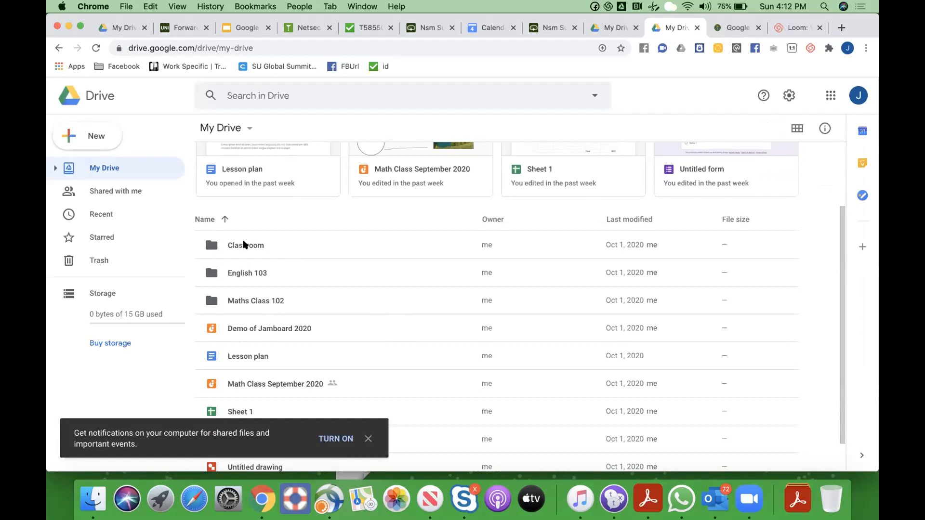
pyautogui.click(100, 140)
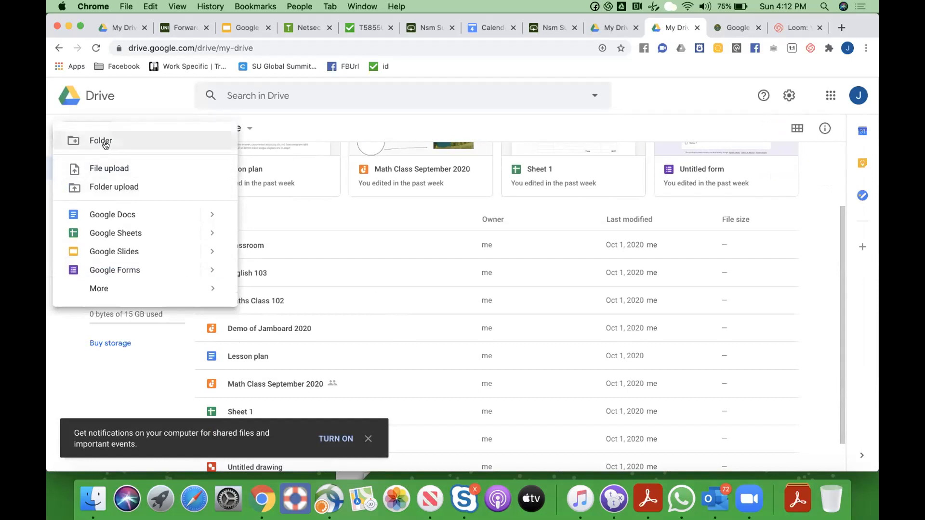
pyautogui.click(105, 140)
pyautogui.write('Ma')
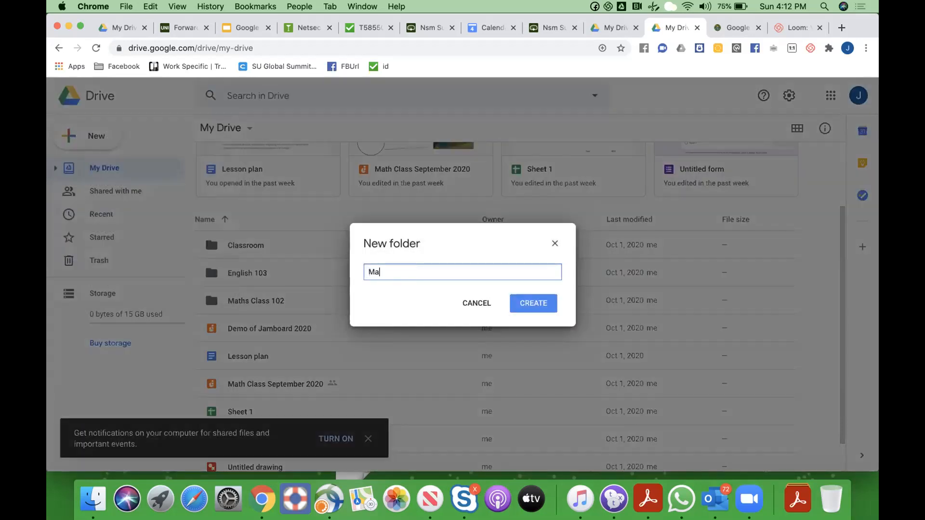
pyautogui.write('th 101')
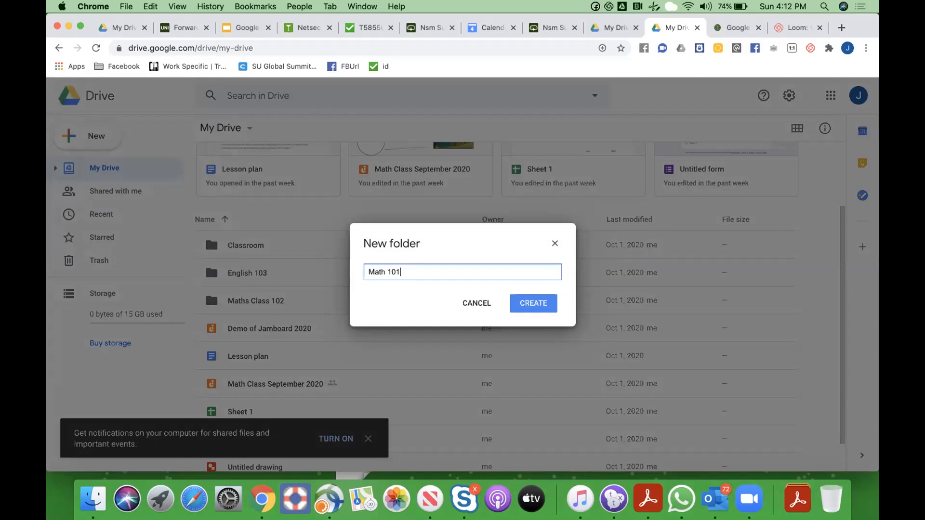
pyautogui.click(515, 300)
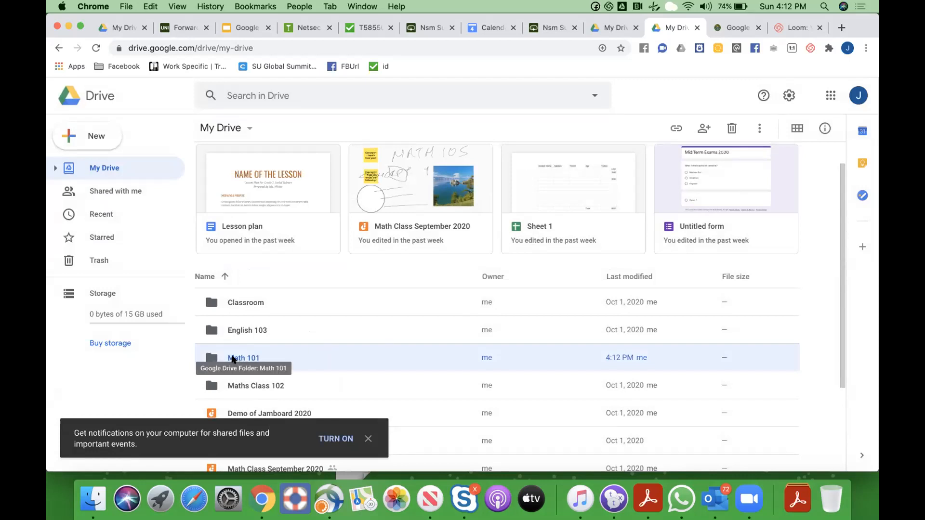
pyautogui.doubleClick(233, 359)
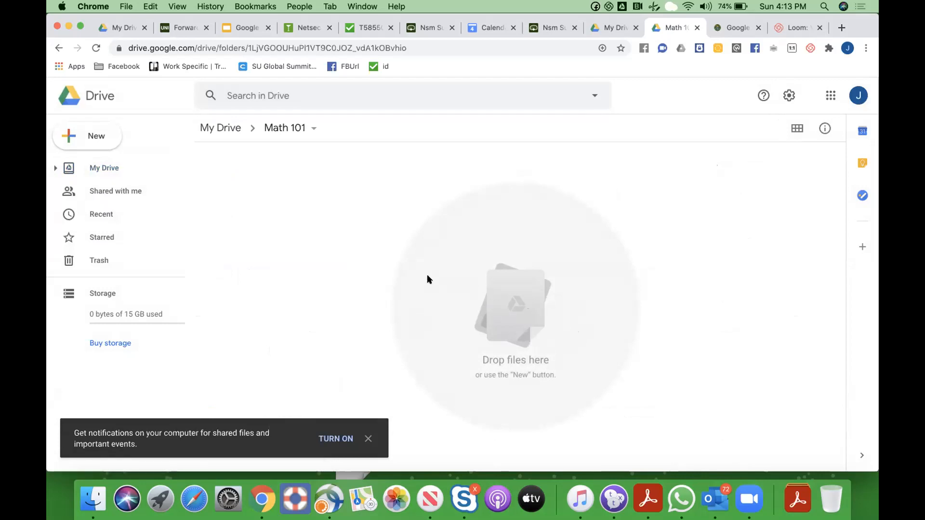
# Create a blank Google Slides presentation from the New menu inside Math 101
pyautogui.click(93, 134)
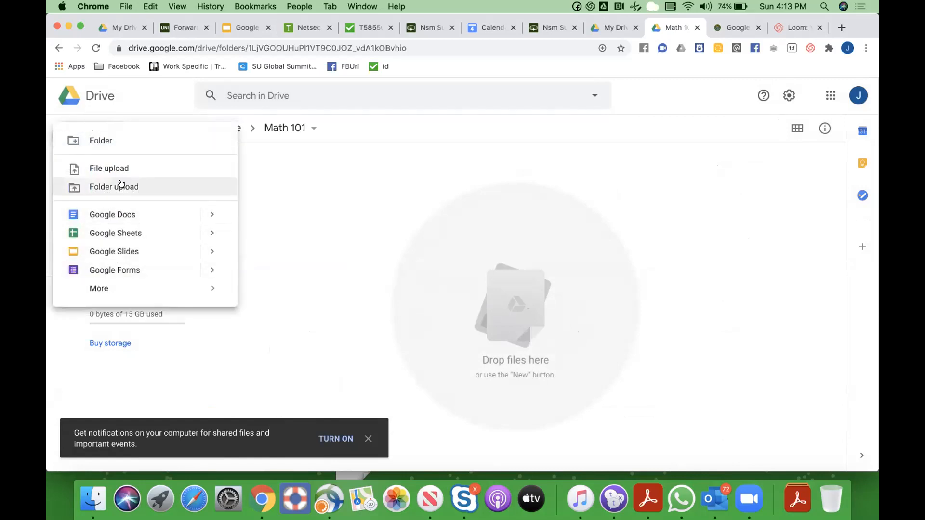
pyautogui.click(340, 228)
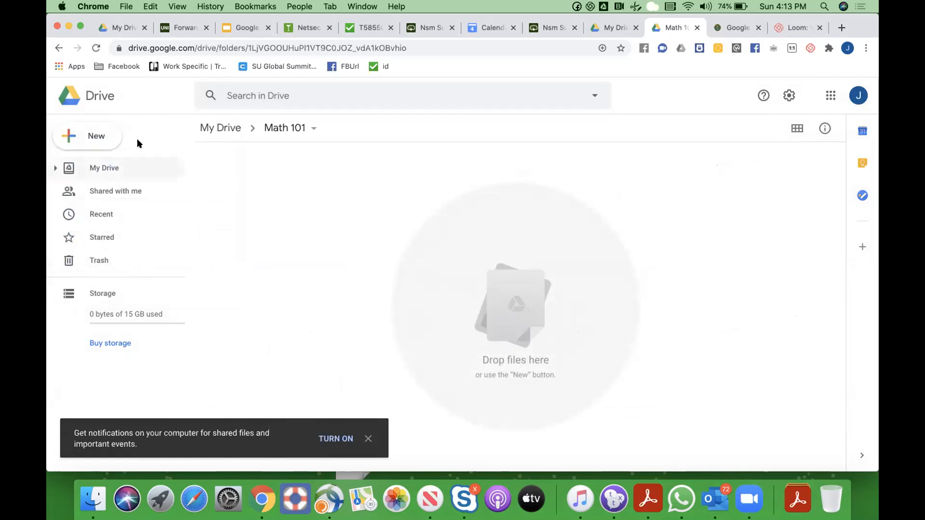
pyautogui.click(97, 137)
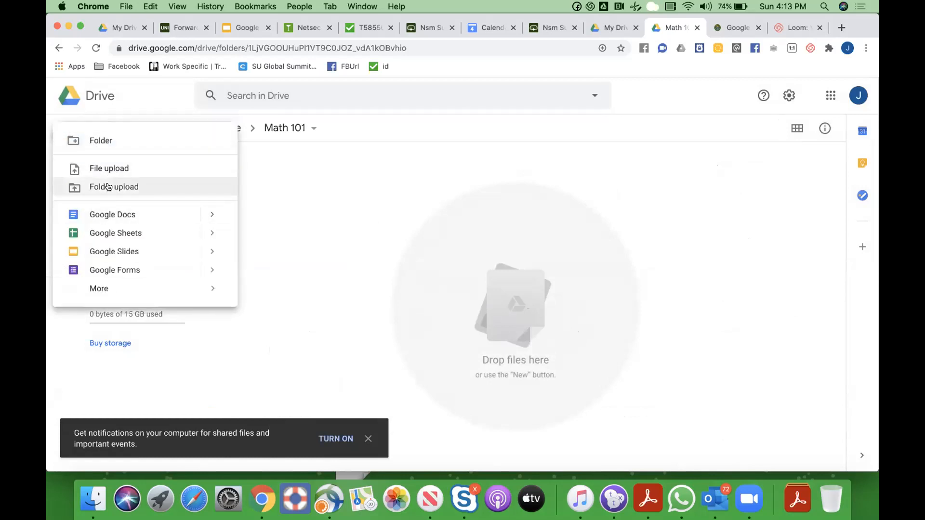
pyautogui.moveTo(114, 289)
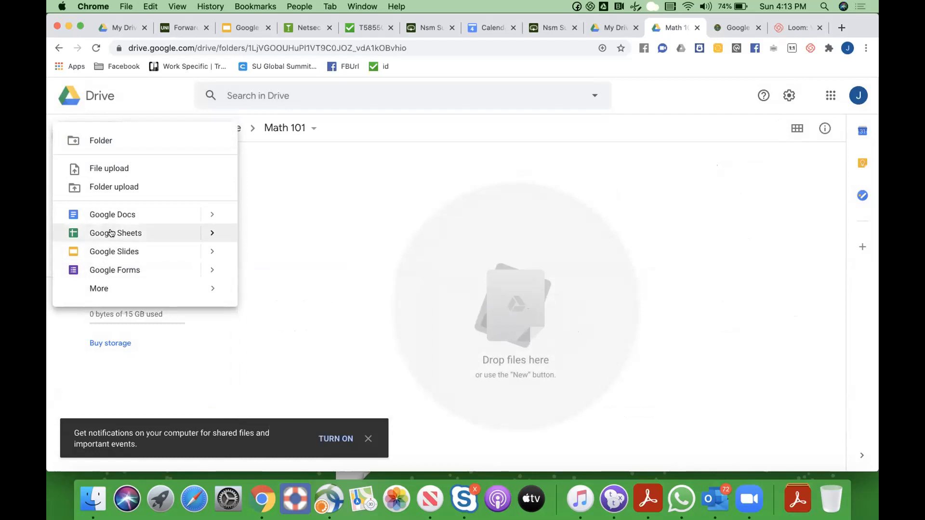
pyautogui.click(126, 251)
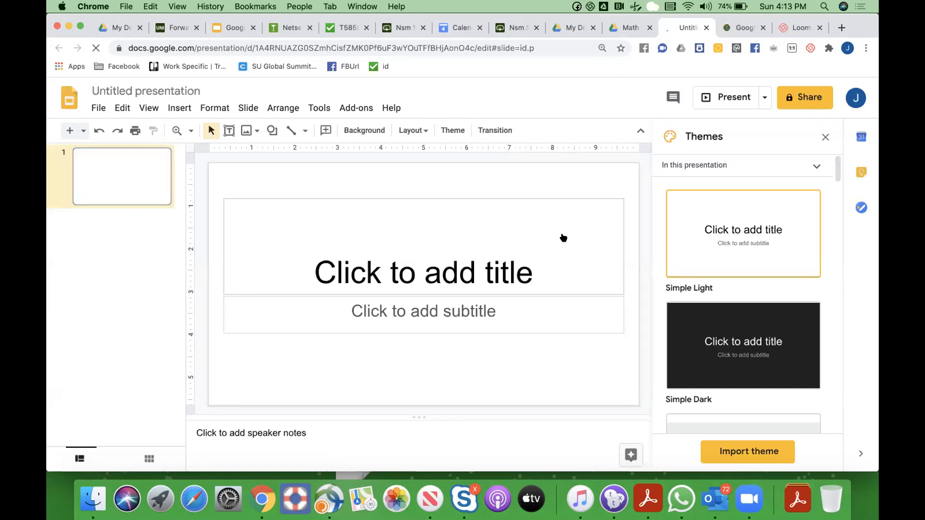
# Try the Momentum theme, then switch the presentation to the Paradigm theme
pyautogui.click(837, 171)
pyautogui.moveTo(837, 171); pyautogui.dragTo(835, 229)
pyautogui.click(750, 244)
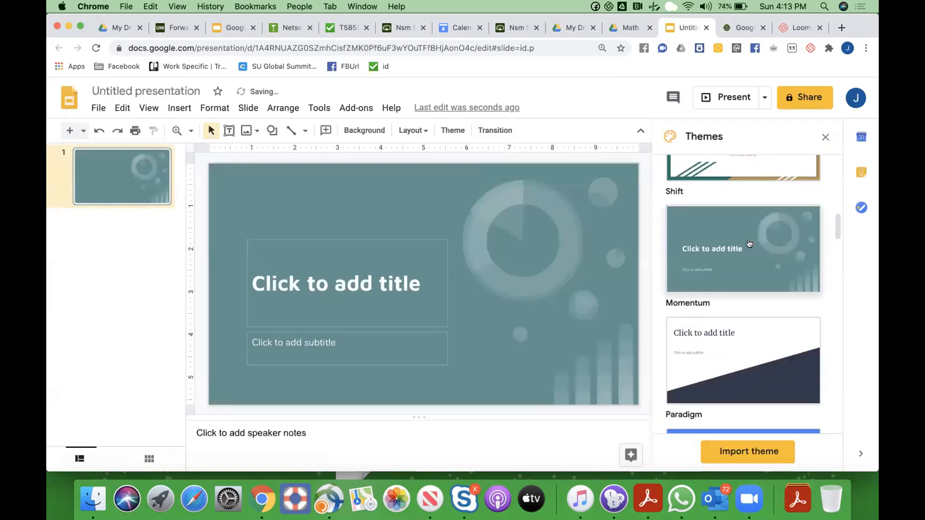
pyautogui.click(739, 344)
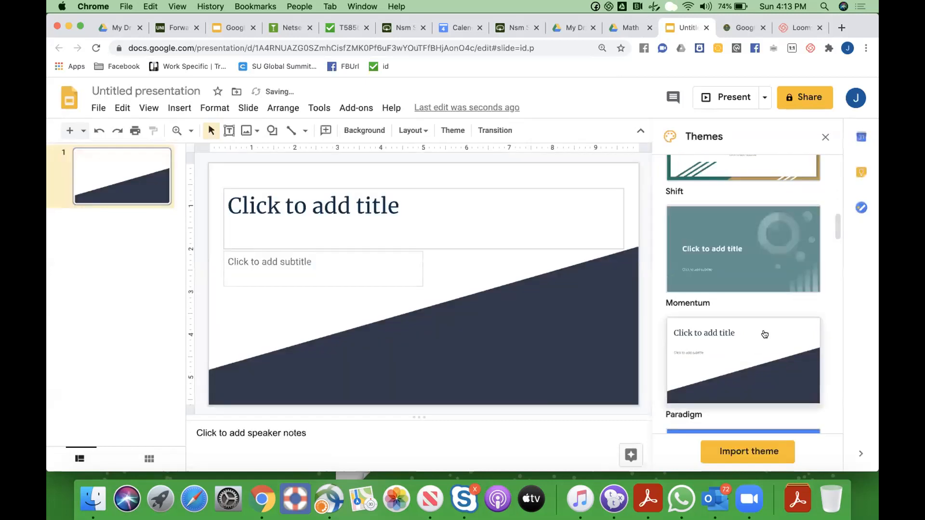
pyautogui.scroll(-5, 764, 334)
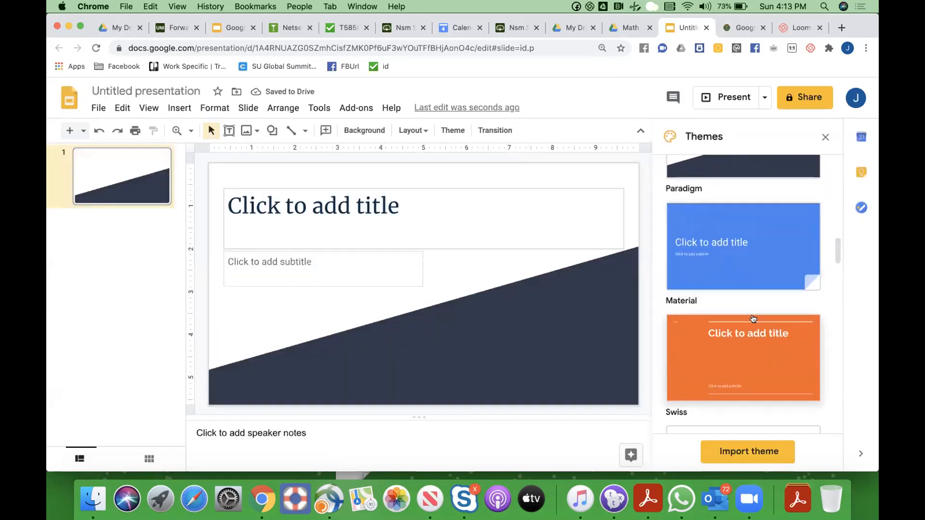
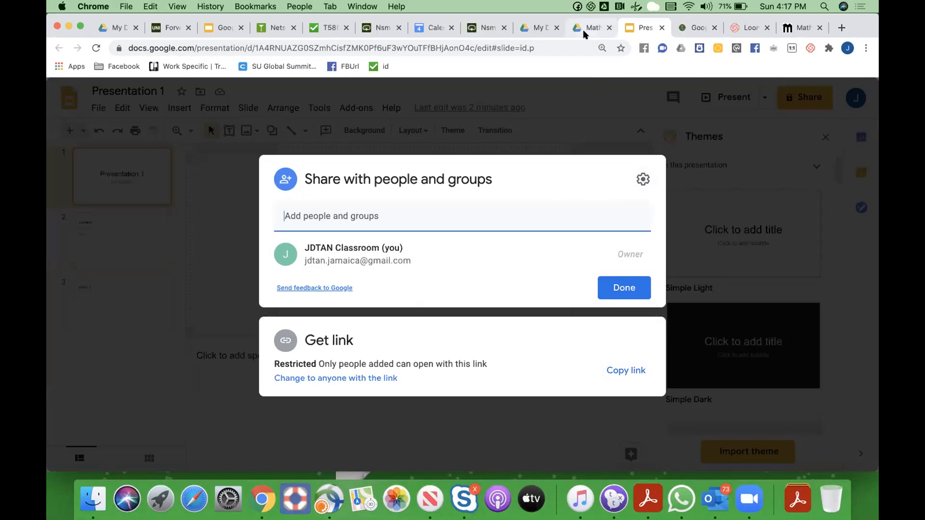
# Close the sharing settings and return to the Math 101 Drive folder
pyautogui.click(626, 290)
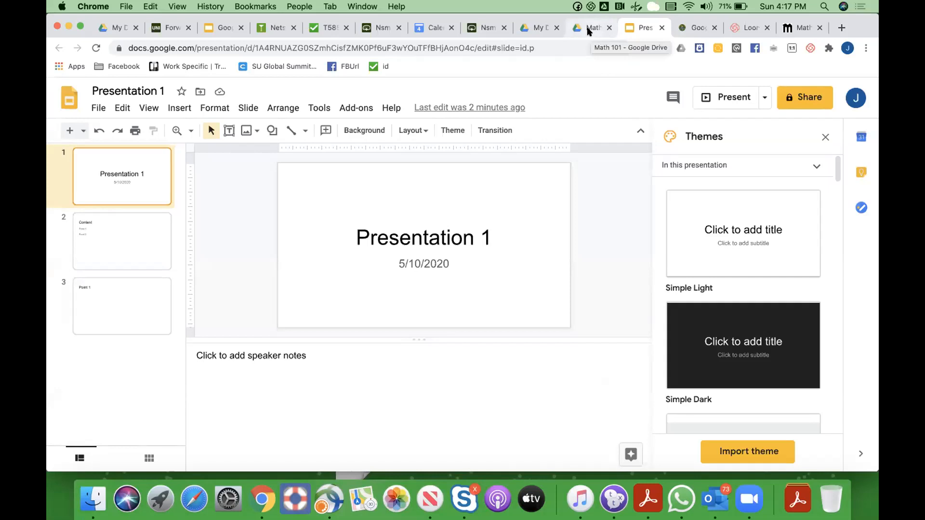
pyautogui.click(589, 30)
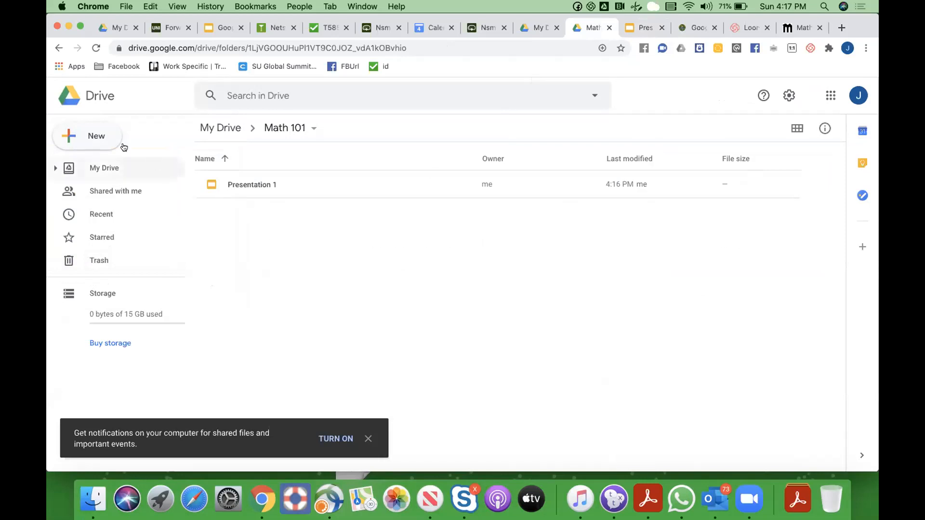
# Create a new blank Google Docs document from the New menu in Math 101
pyautogui.click(97, 137)
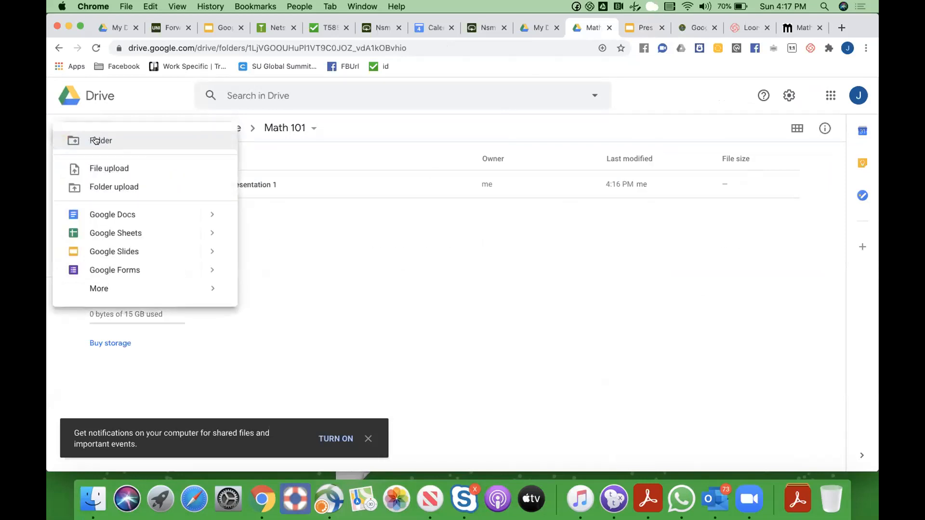
pyautogui.click(112, 214)
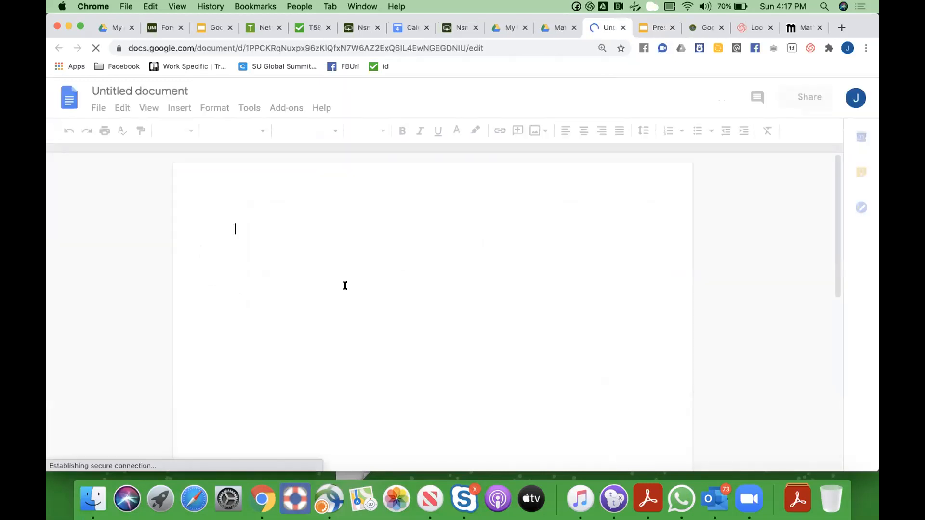
# Type the headings Lesson Plan, Subject, Dates and Objectives on separate lines
pyautogui.write('Less')
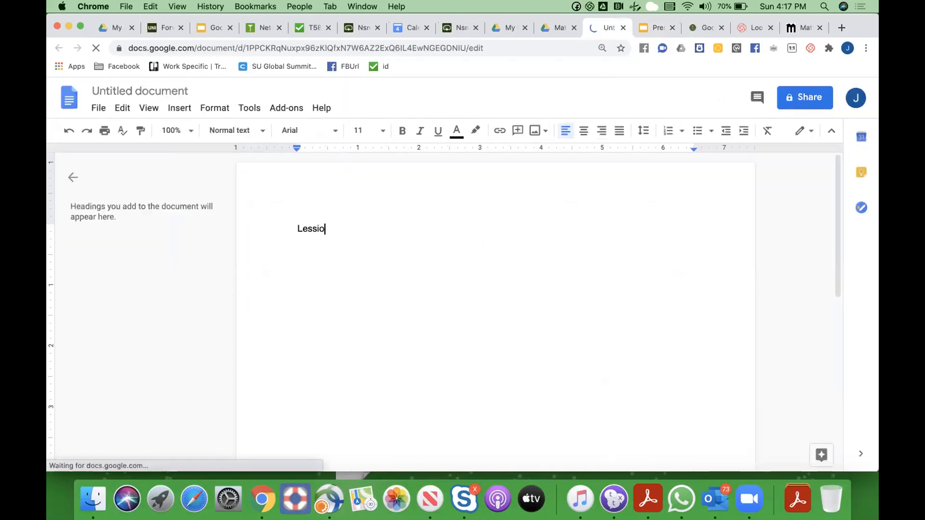
pyautogui.write('on Plan')
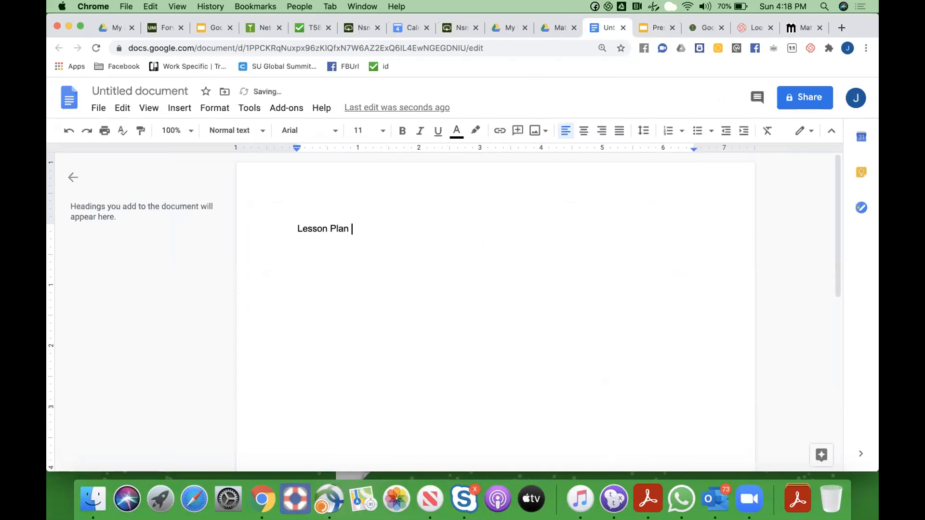
pyautogui.press('Return')
pyautogui.press('Return')
pyautogui.write('Subject')
pyautogui.press('Return')
pyautogui.write('Dates')
pyautogui.press('Return')
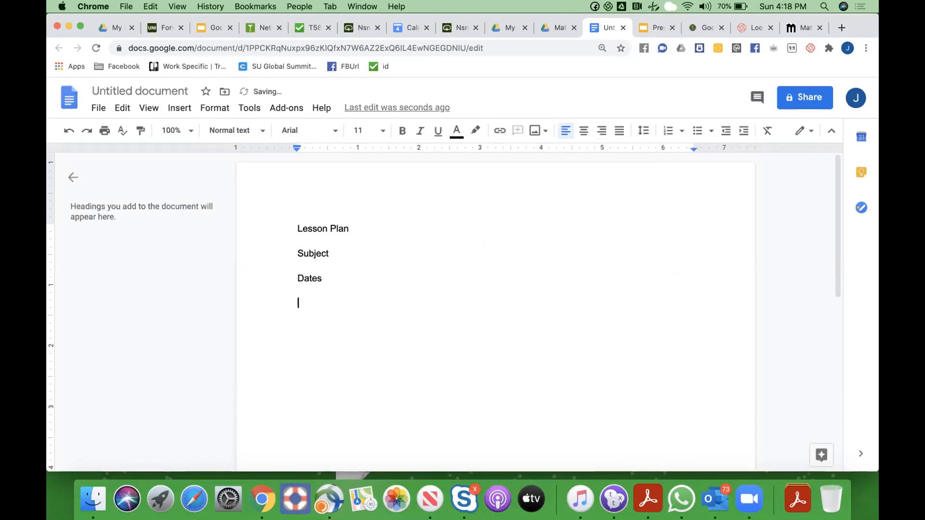
pyautogui.write('Objectives')
pyautogui.press('Return')
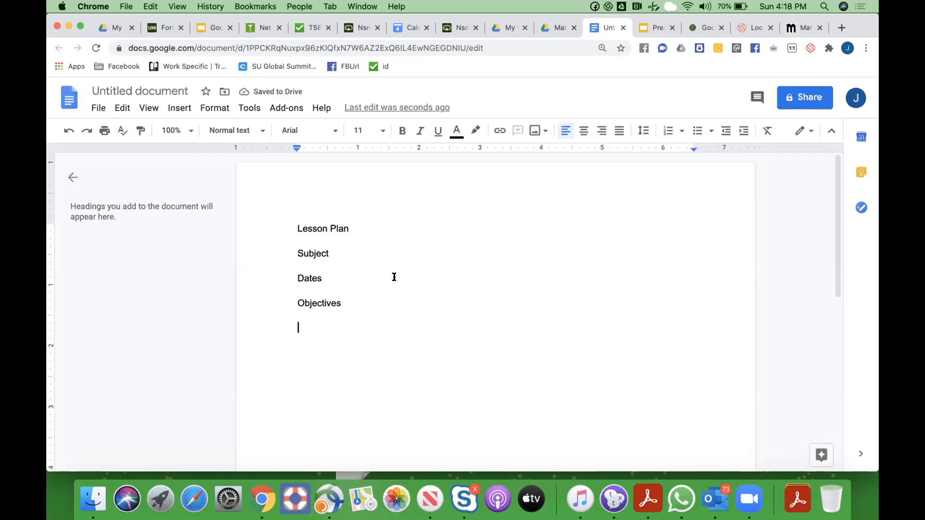
# Extend the first heading to 'Lesson Plan math 101' and accept it as the document title
pyautogui.click(356, 230)
pyautogui.write('math 10')
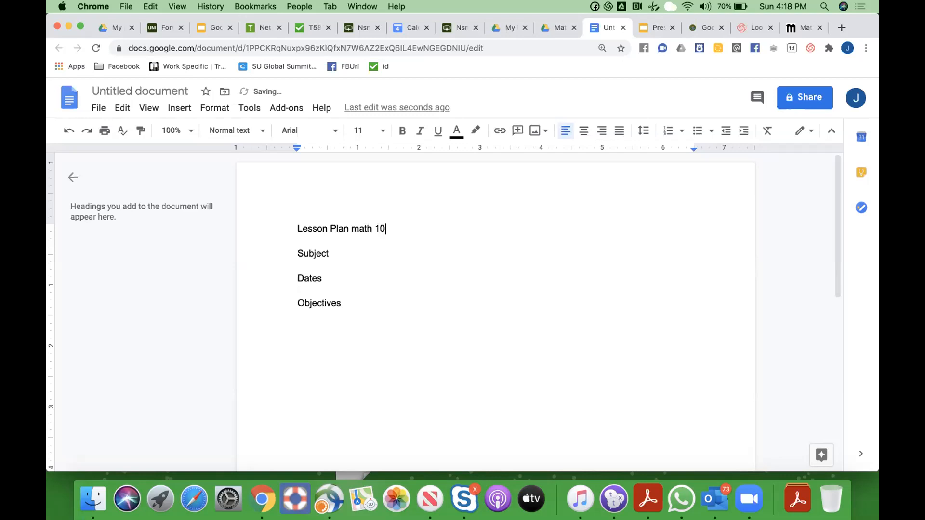
pyautogui.write('1')
pyautogui.click(183, 91)
pyautogui.click(344, 285)
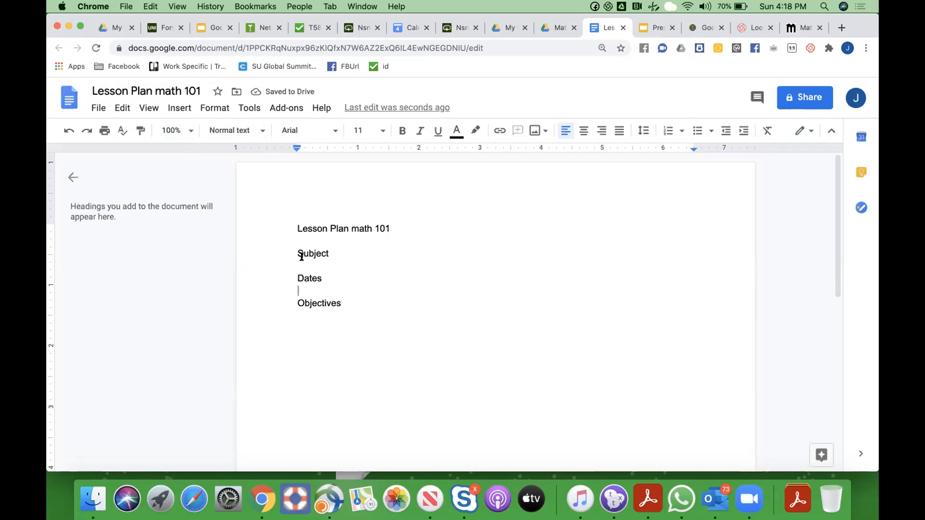
# Add blank lines under Subject and Dates, then open the document's sharing settings
pyautogui.click(353, 255)
pyautogui.press('Return')
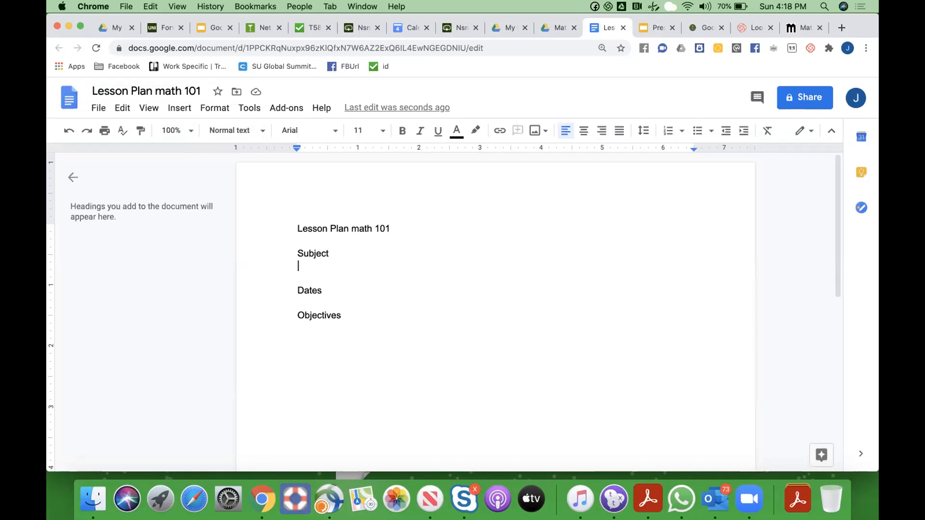
pyautogui.click(321, 291)
pyautogui.press('Return')
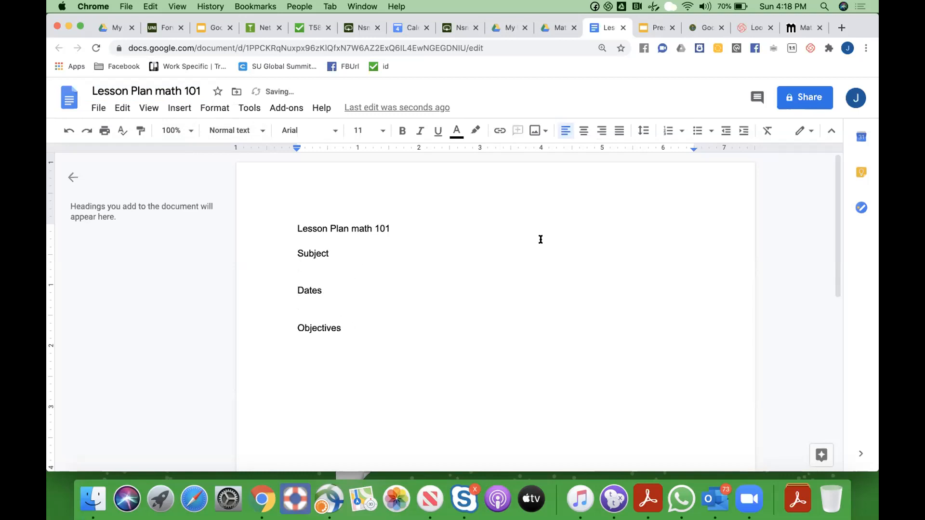
pyautogui.click(803, 100)
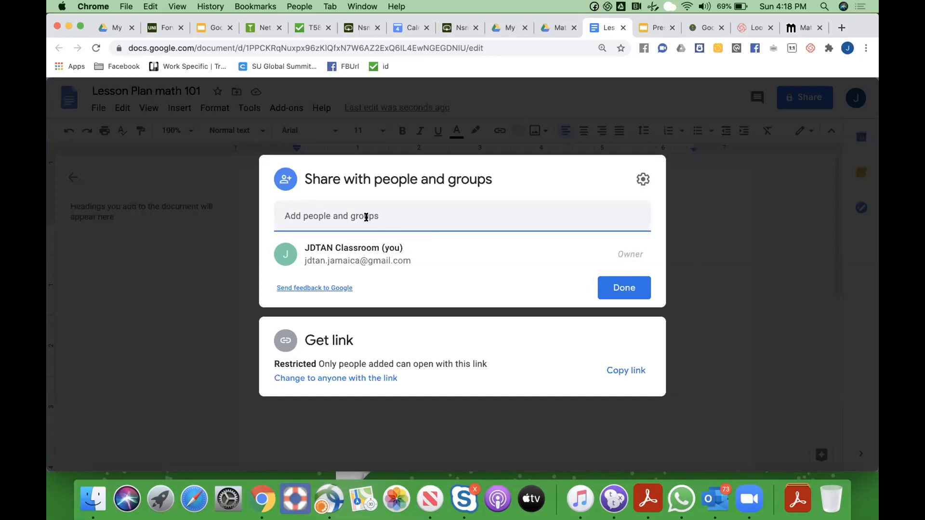
# Share the document with a suggested contact as editor, with the note 'This is the draft plan..'
pyautogui.write('lark')
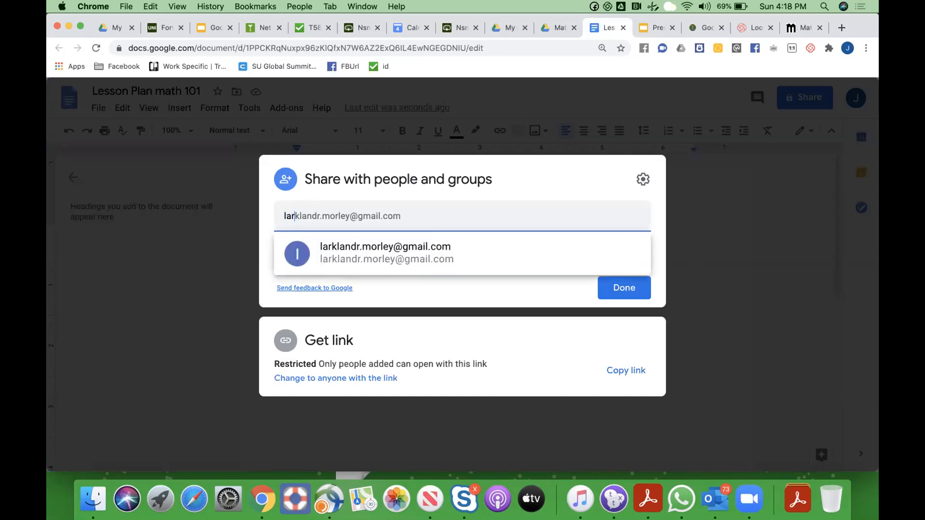
pyautogui.click(360, 250)
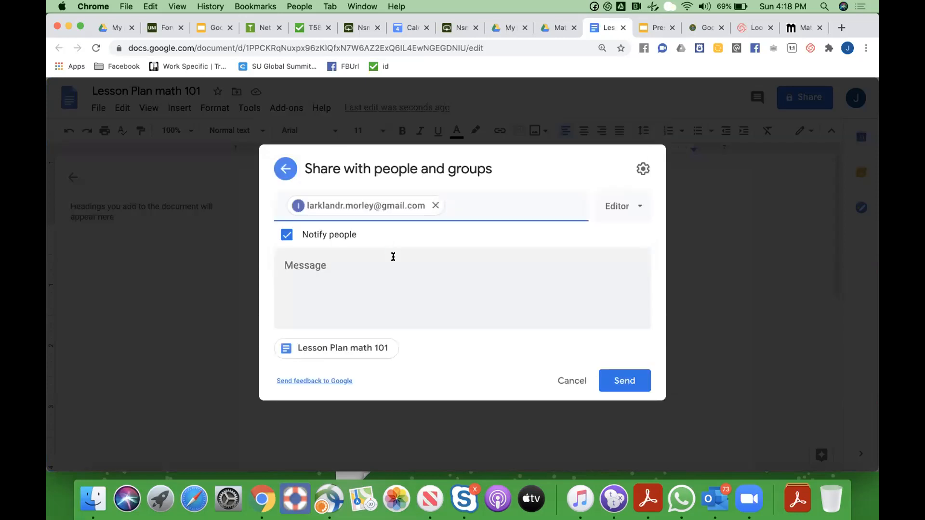
pyautogui.click(351, 269)
pyautogui.write('This is ')
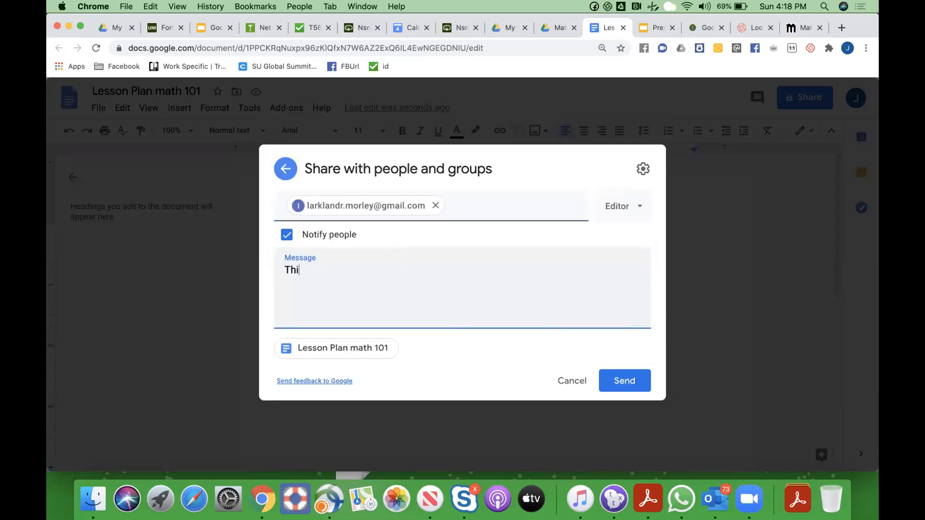
pyautogui.write('the draft plan..')
pyautogui.click(621, 378)
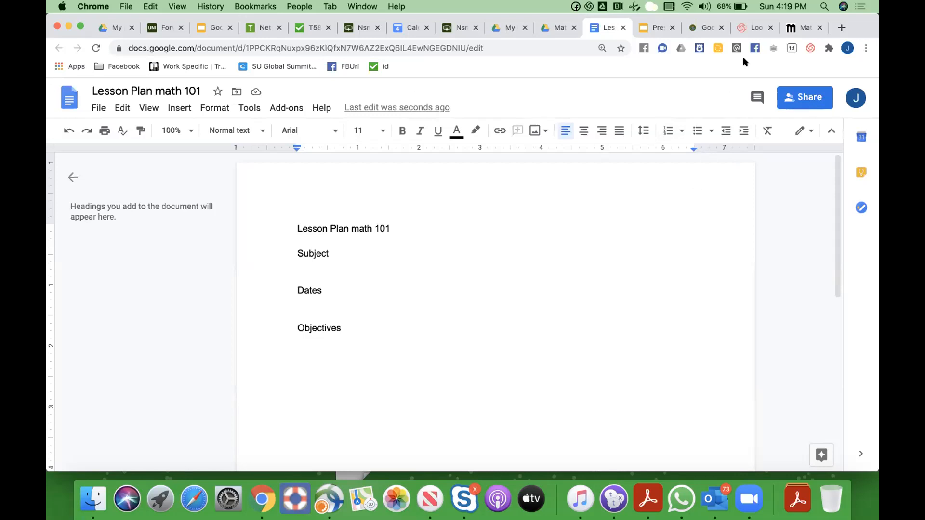
pyautogui.click(745, 25)
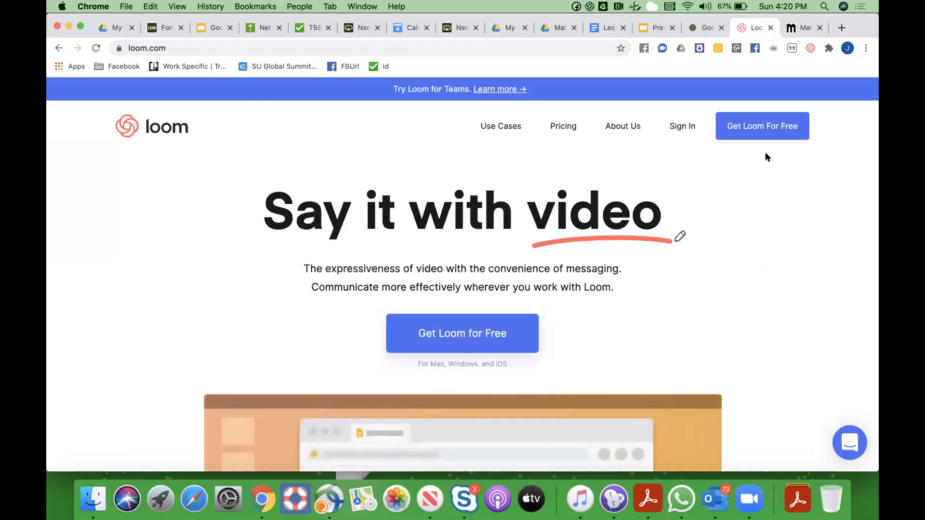
# Start the free Loom sign-up and choose to sign up with Google
pyautogui.click(753, 129)
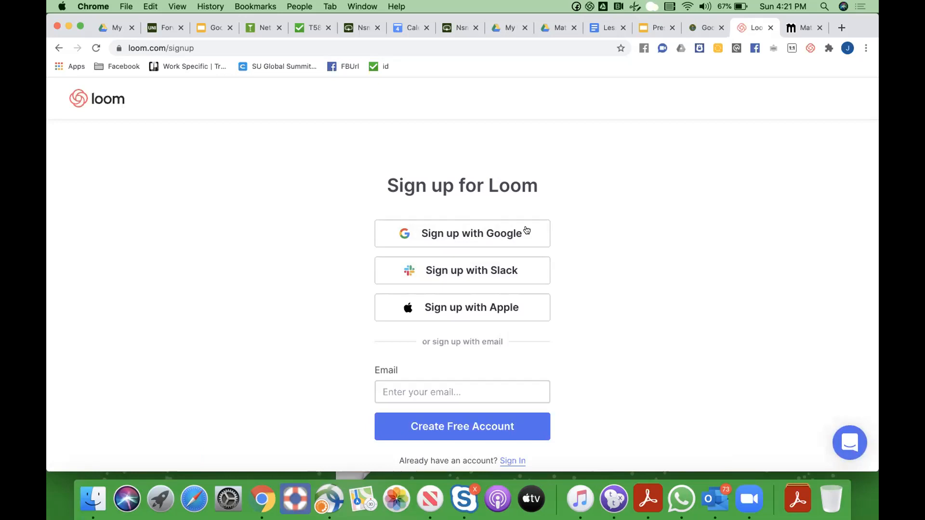
pyautogui.click(466, 234)
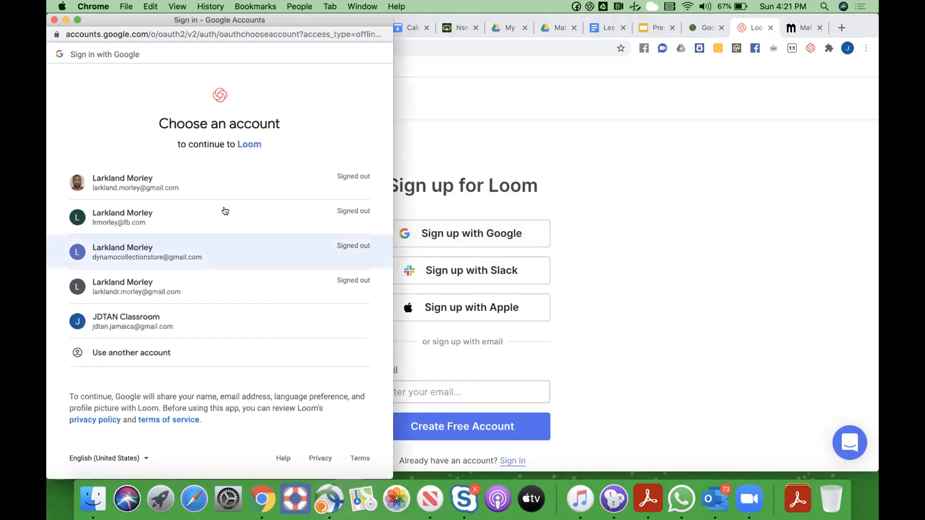
# Sign up to Loom with the classroom Google account and accept the terms of service
pyautogui.click(146, 323)
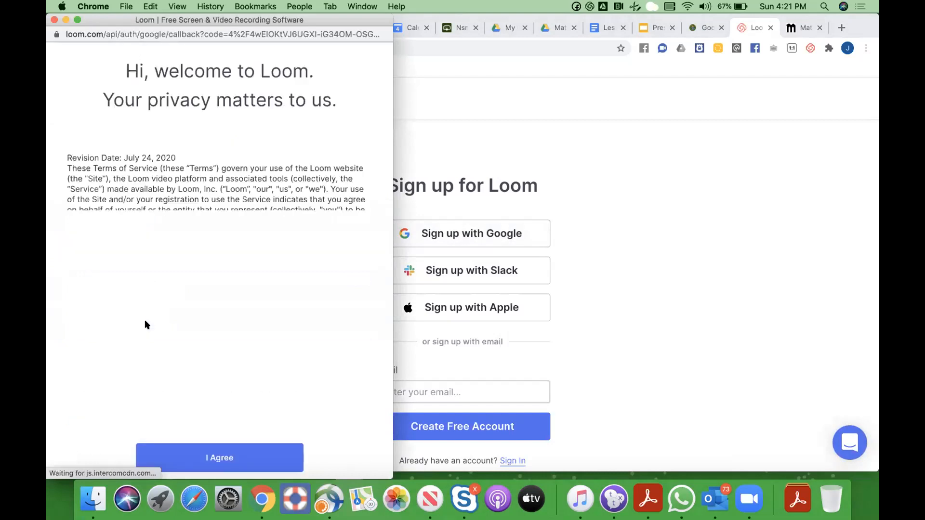
pyautogui.scroll(-8, 255, 329)
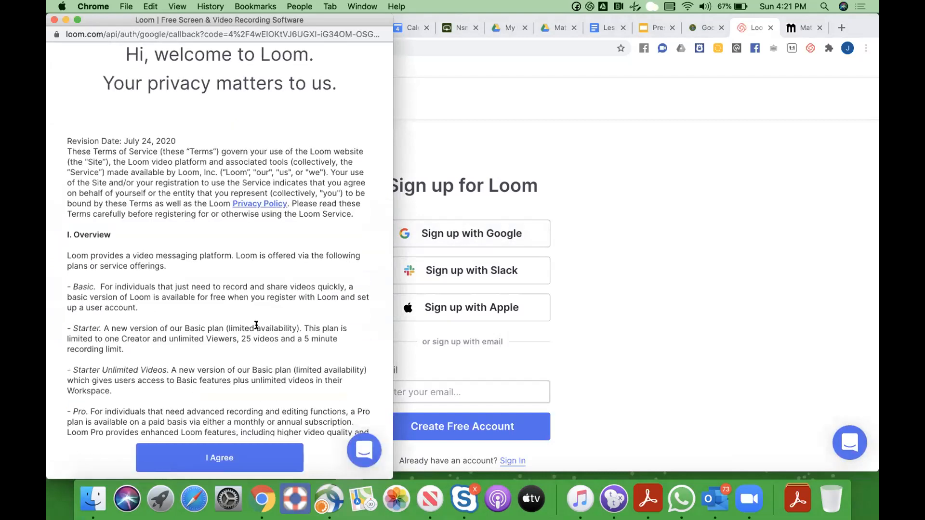
pyautogui.scroll(-10, 226, 460)
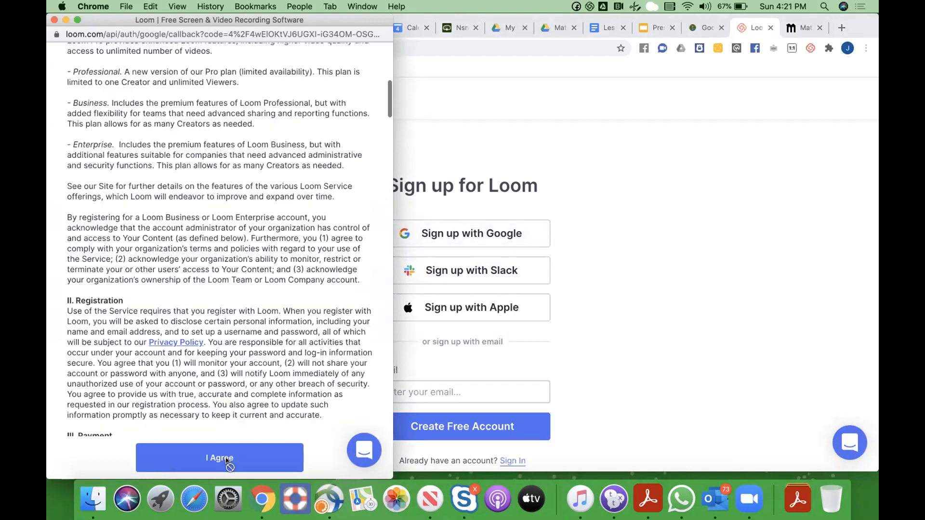
pyautogui.click(220, 458)
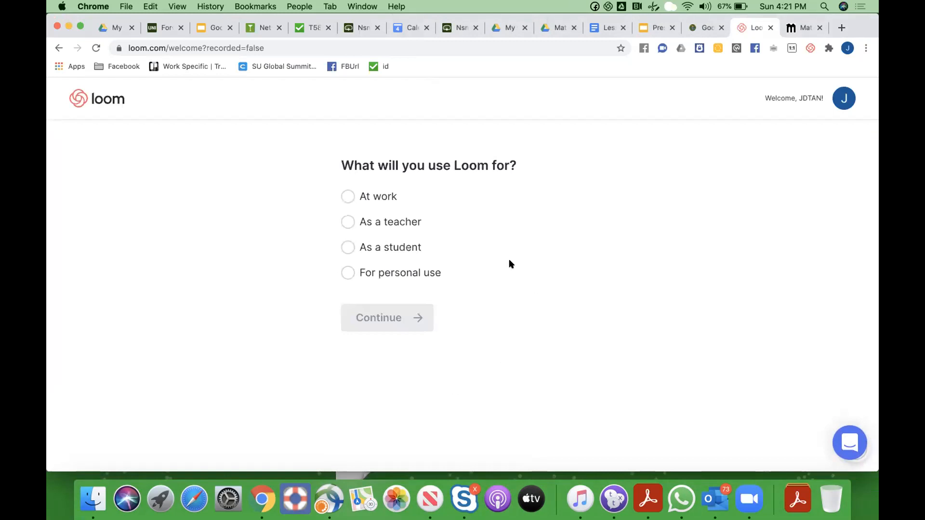
# Tell Loom it will be used as a teacher and continue to the recorder choice
pyautogui.click(349, 223)
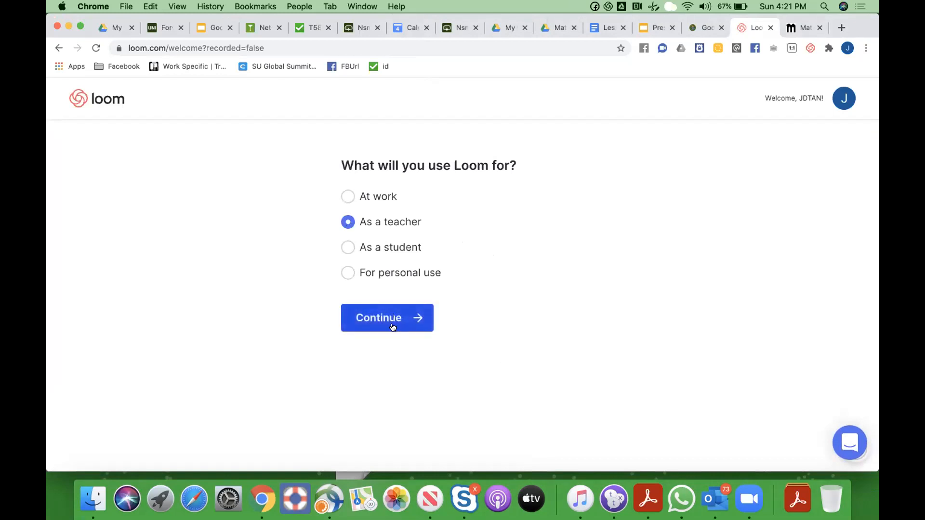
pyautogui.click(391, 322)
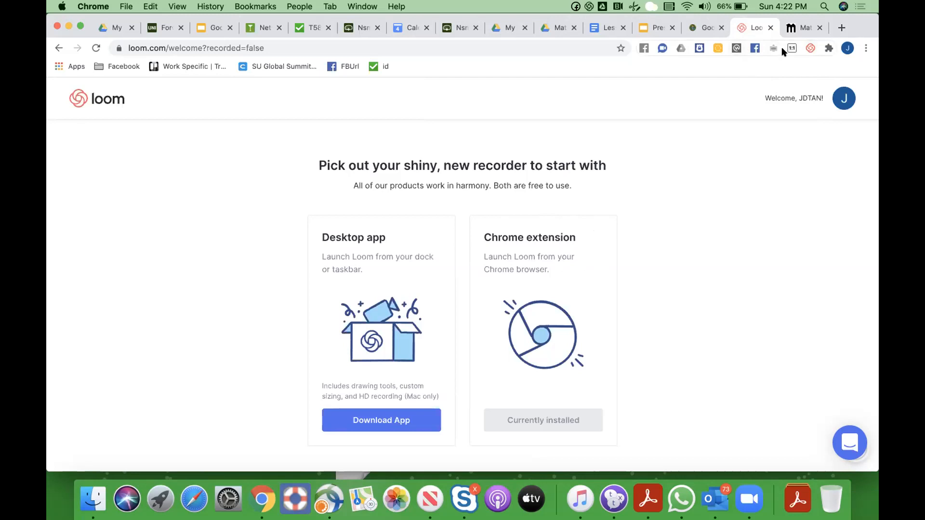
# Pin the Loom for Chrome extension to the toolbar and open its recording panel
pyautogui.click(827, 49)
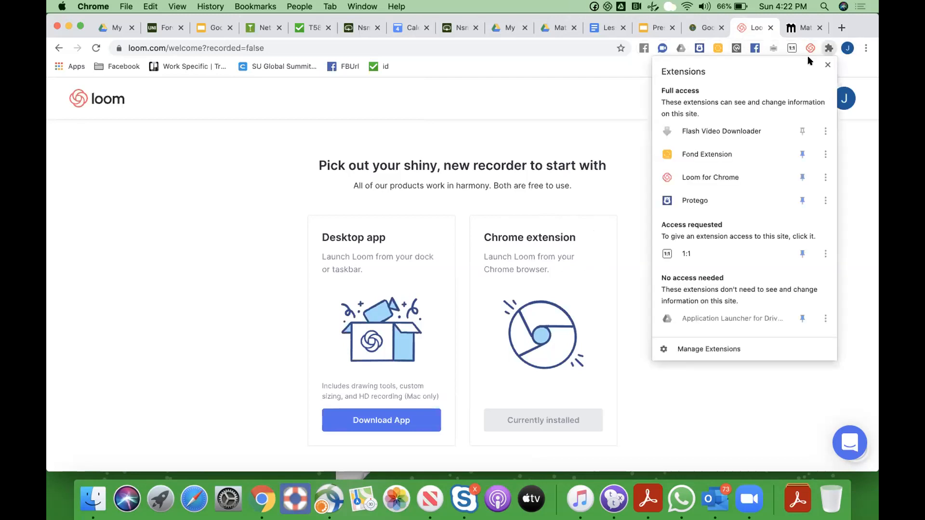
pyautogui.click(802, 177)
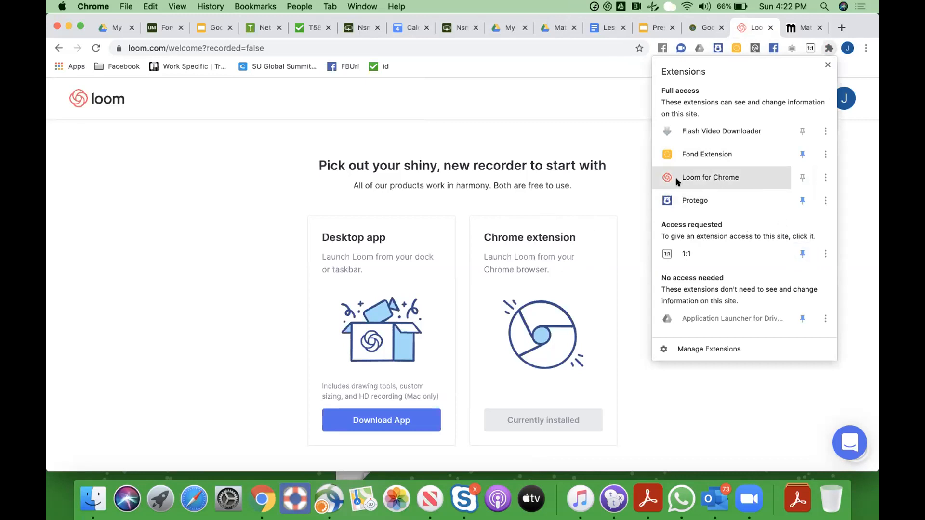
pyautogui.click(801, 178)
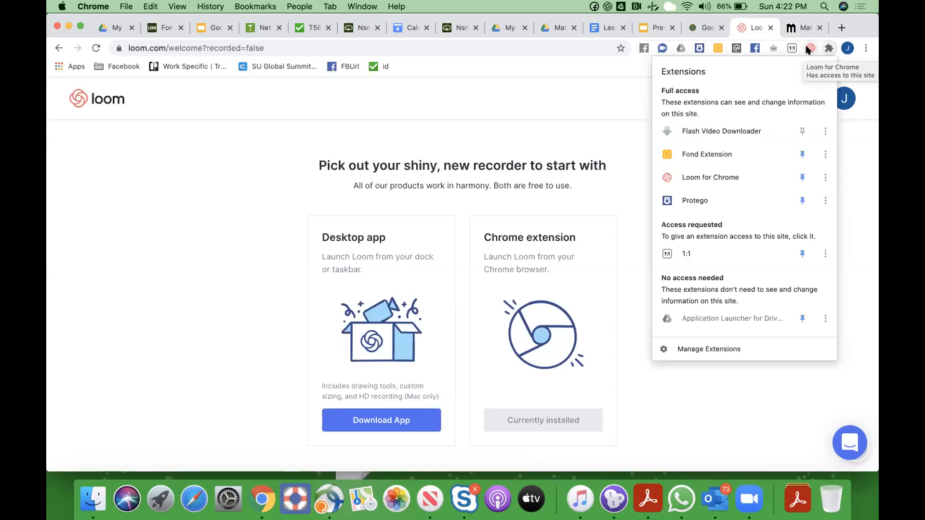
pyautogui.click(636, 87)
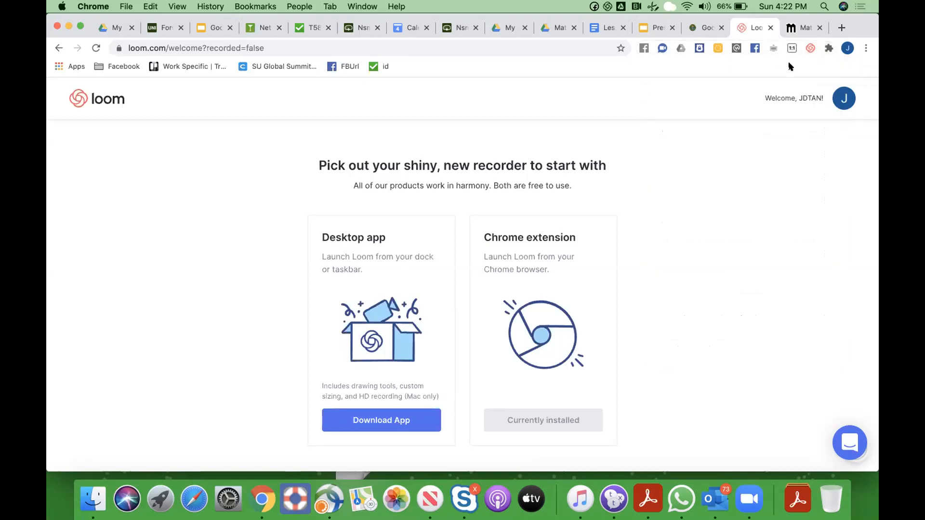
pyautogui.click(810, 48)
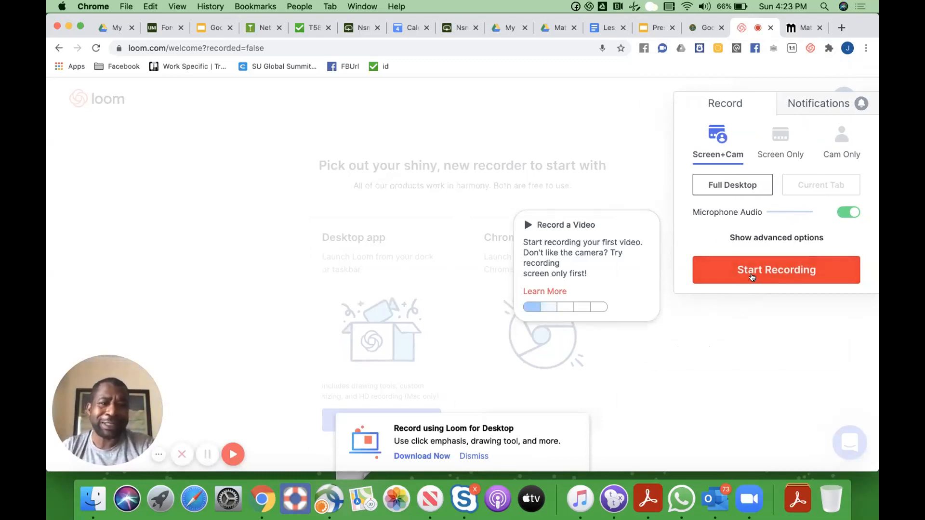
# Start a Loom screen-and-camera recording sharing the entire screen
pyautogui.click(698, 283)
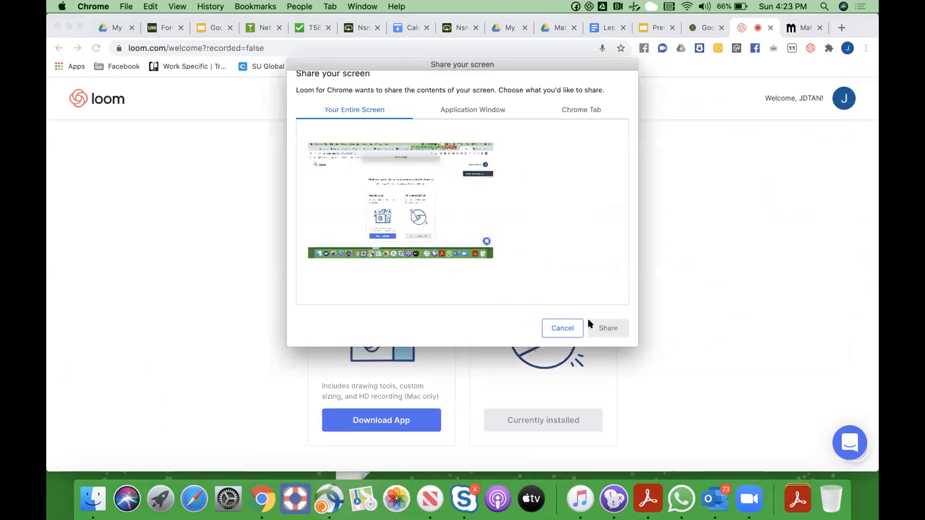
pyautogui.click(467, 224)
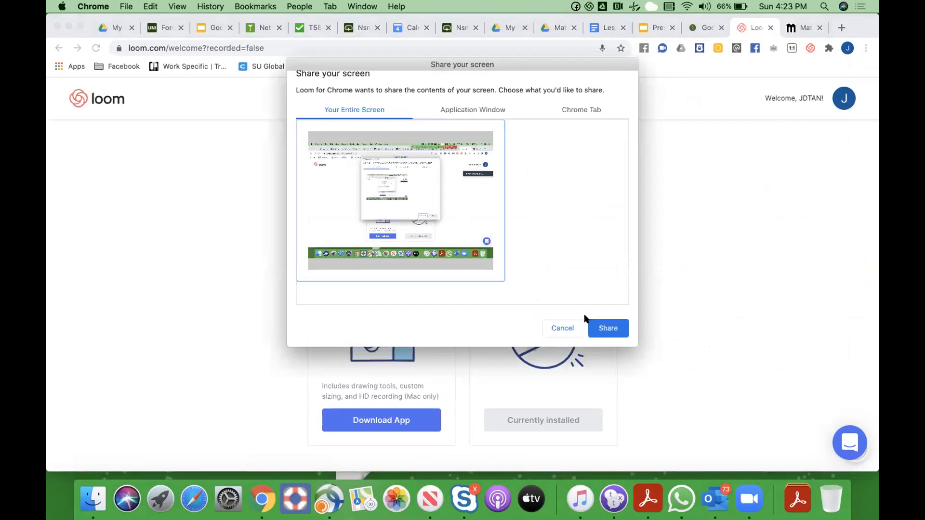
pyautogui.click(608, 329)
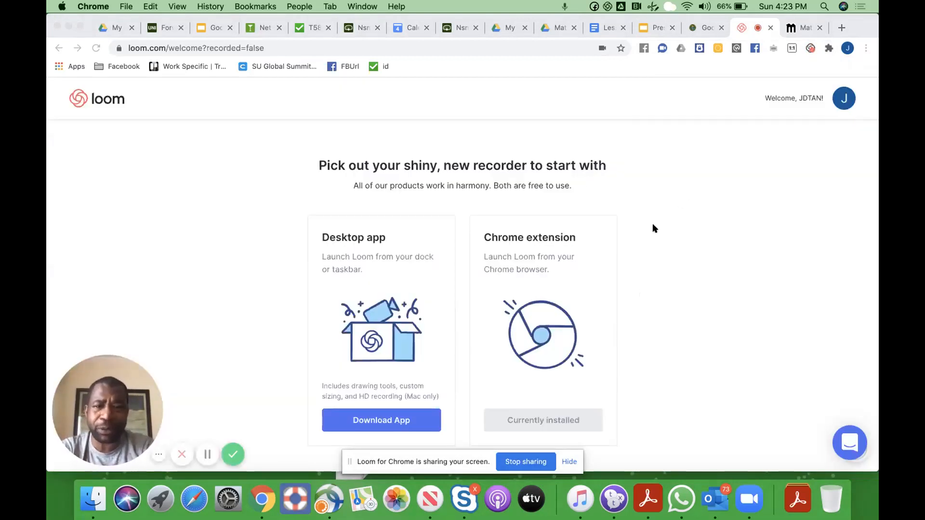
pyautogui.click(507, 28)
# Present Presentation 1 through its title, Content and Point 1 slides, then stop the recording
pyautogui.click(647, 29)
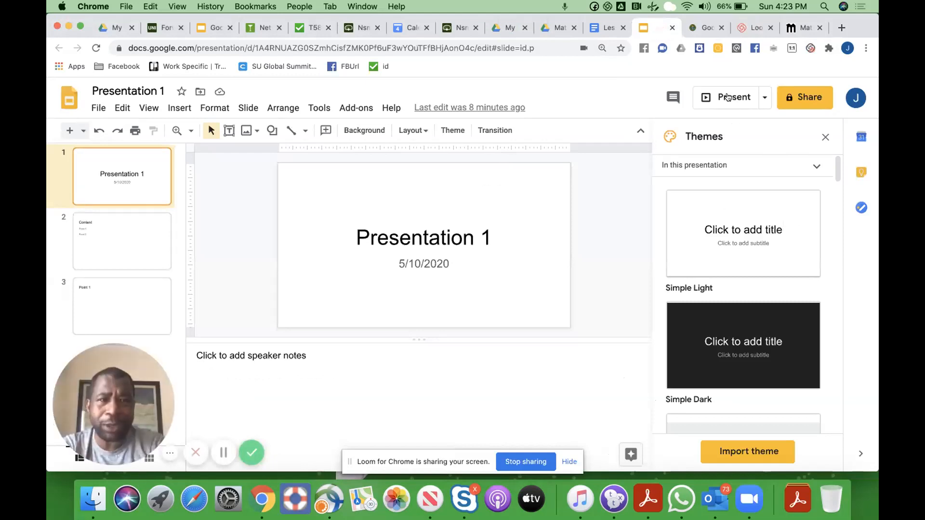
pyautogui.click(727, 97)
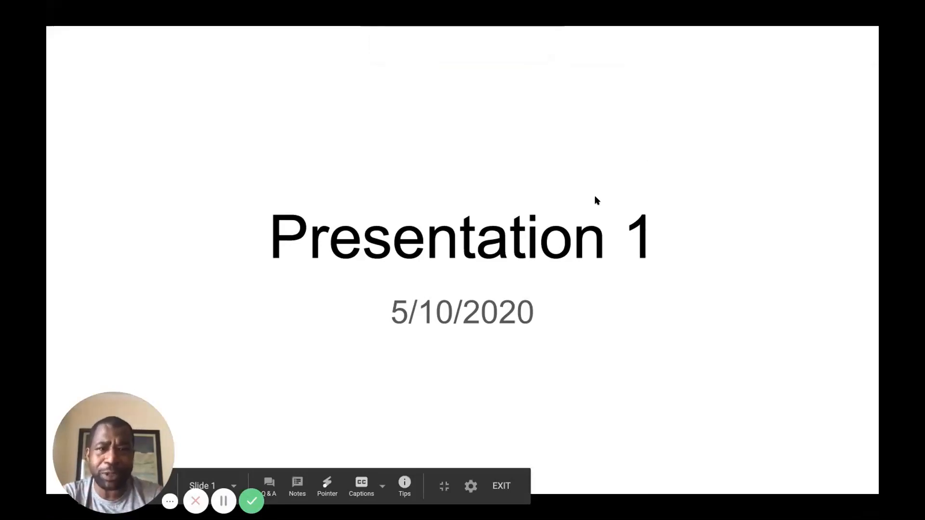
pyautogui.press('Right')
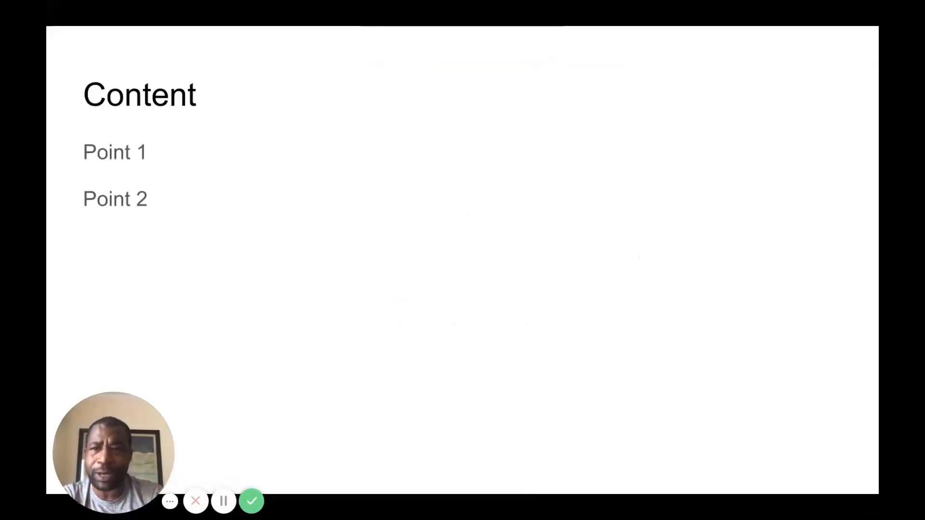
pyautogui.press('Right')
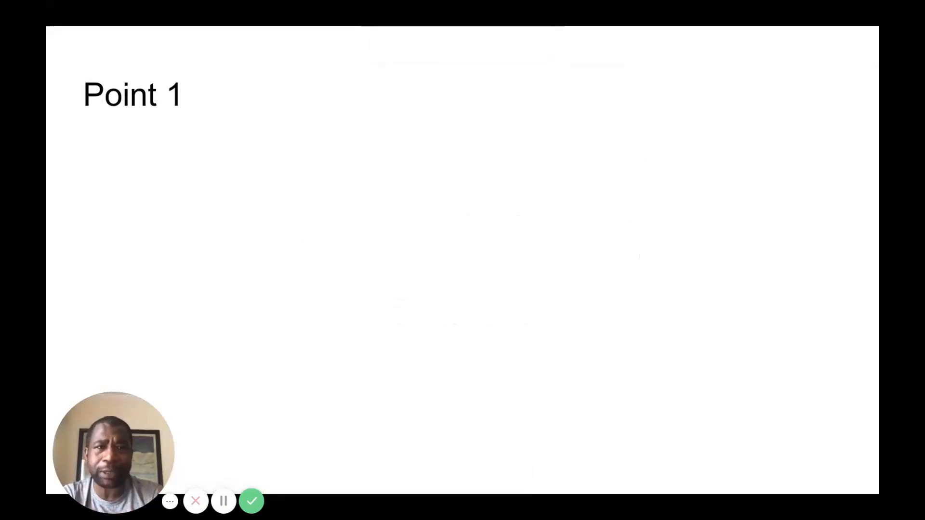
pyautogui.press('Escape')
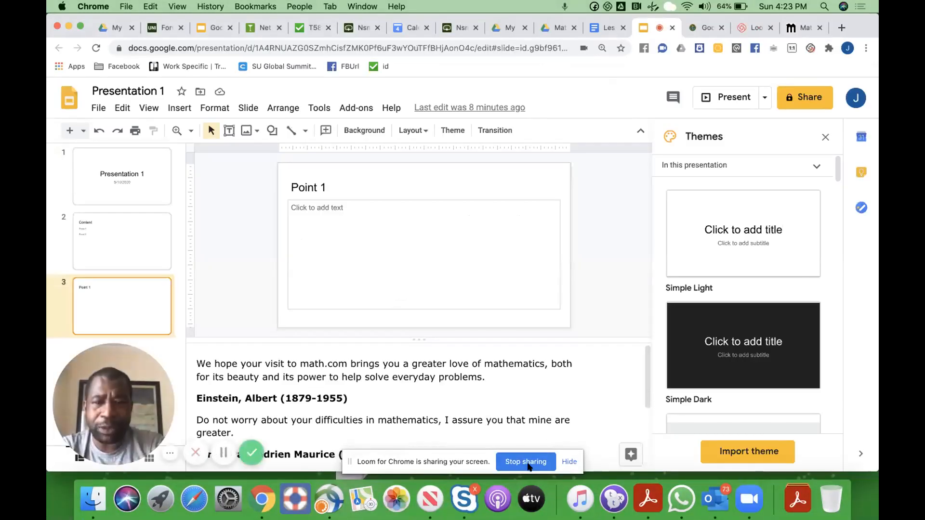
pyautogui.click(528, 463)
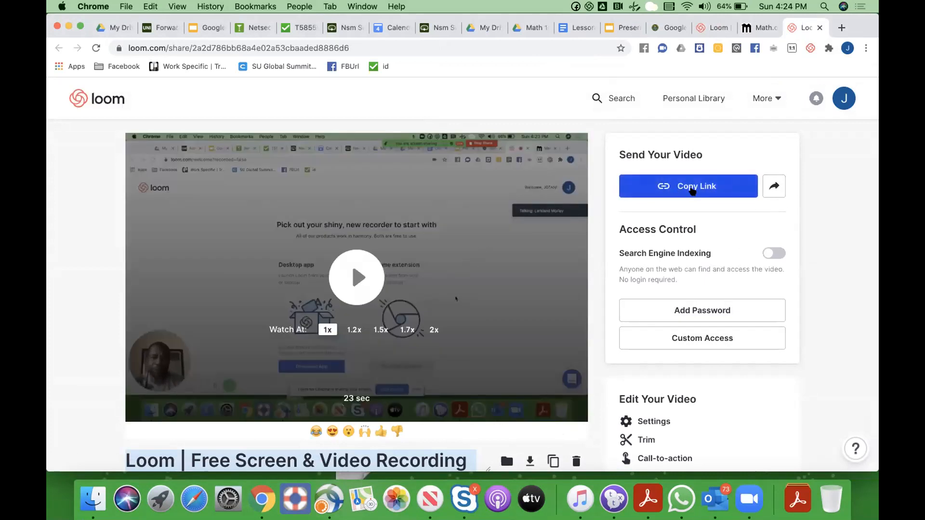
# Copy the share link of the finished 23-second Loom recording
pyautogui.click(688, 191)
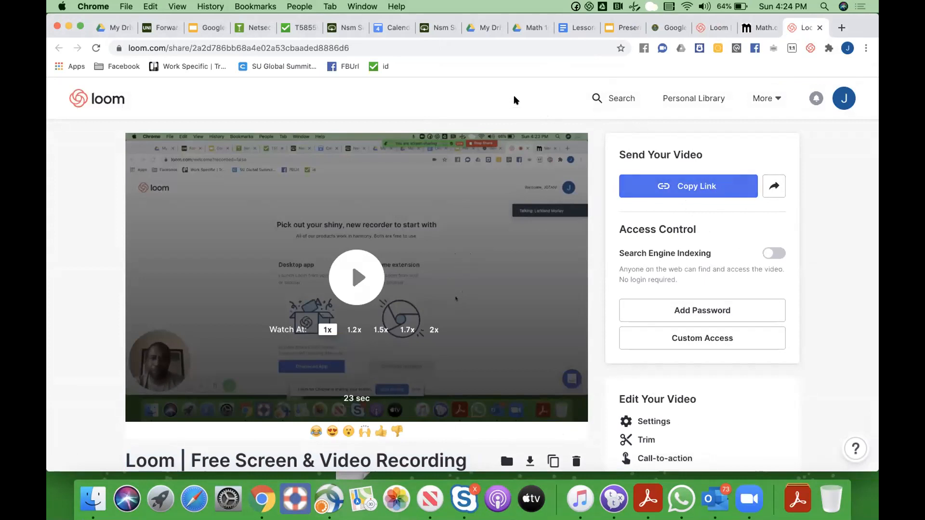
# Go from Drive's Google apps grid to Classroom and enter My First Maths Class
pyautogui.click(529, 29)
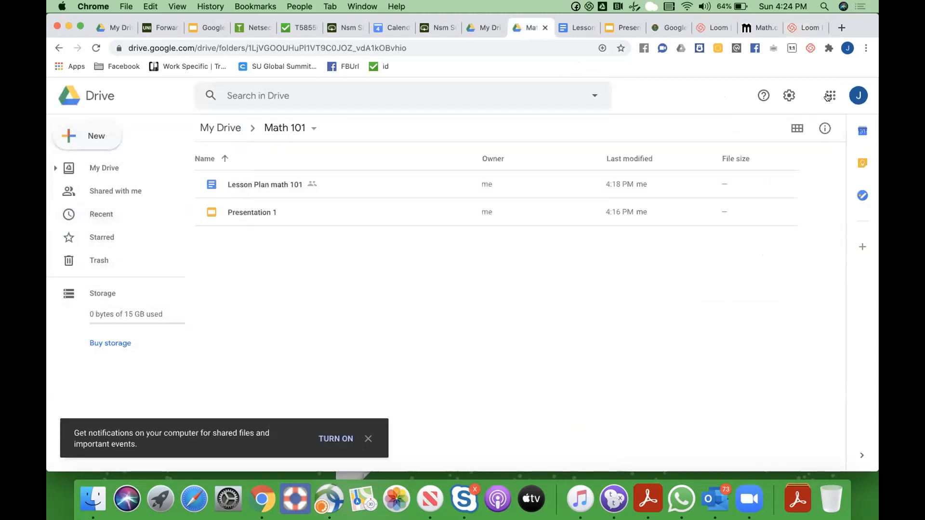
pyautogui.click(826, 98)
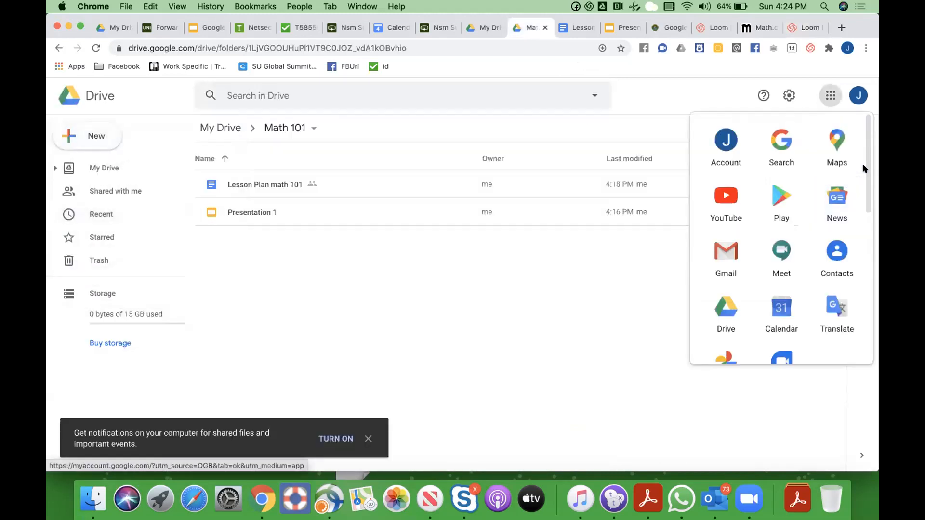
pyautogui.scroll(-3, 862, 183)
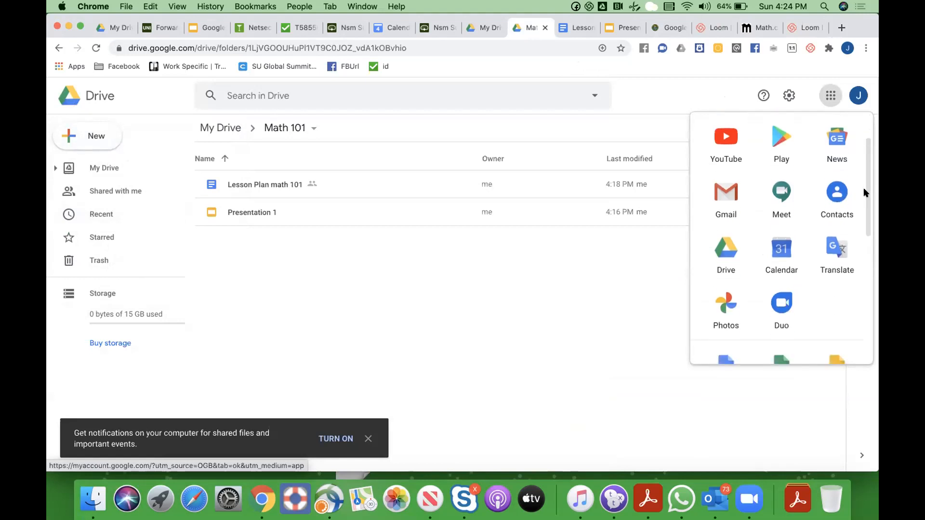
pyautogui.scroll(-8, 862, 241)
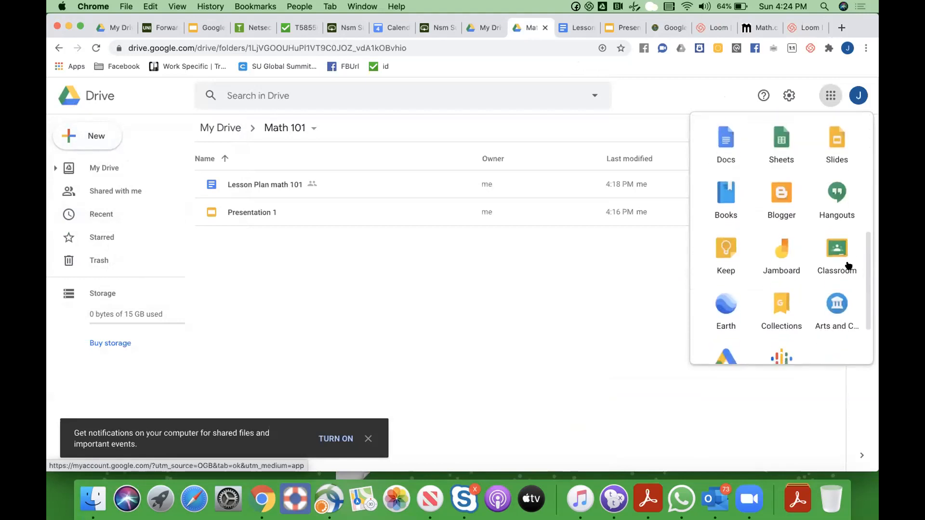
pyautogui.click(838, 250)
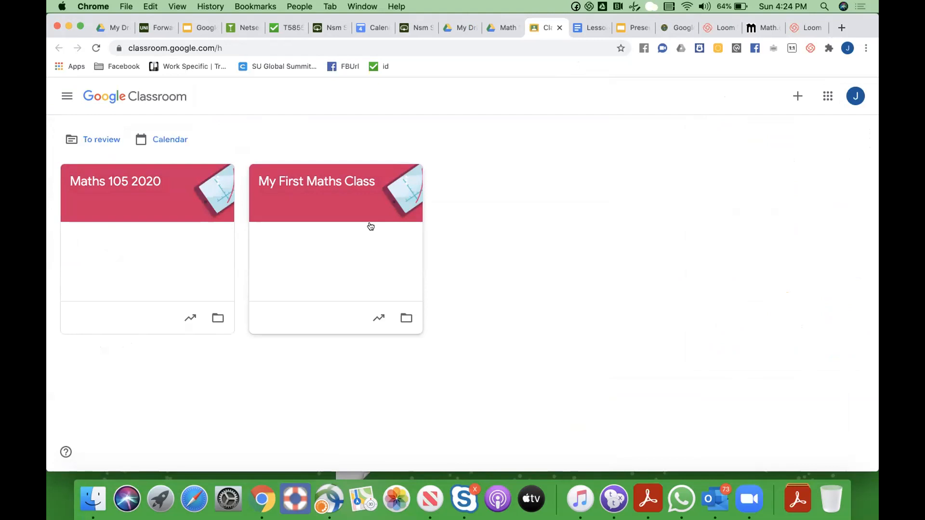
pyautogui.click(344, 221)
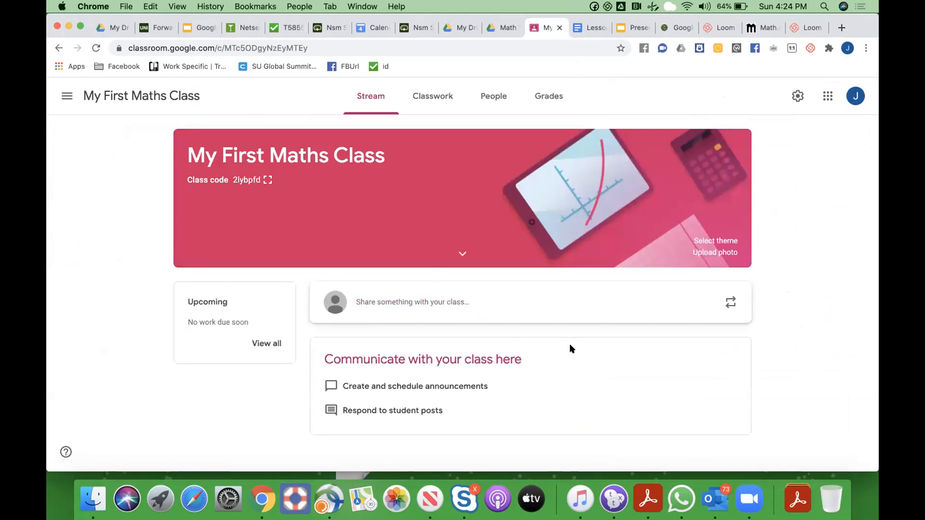
# Create a Classwork material titled 'Math Refresher' about getting back on track with basic maths concepts
pyautogui.click(437, 99)
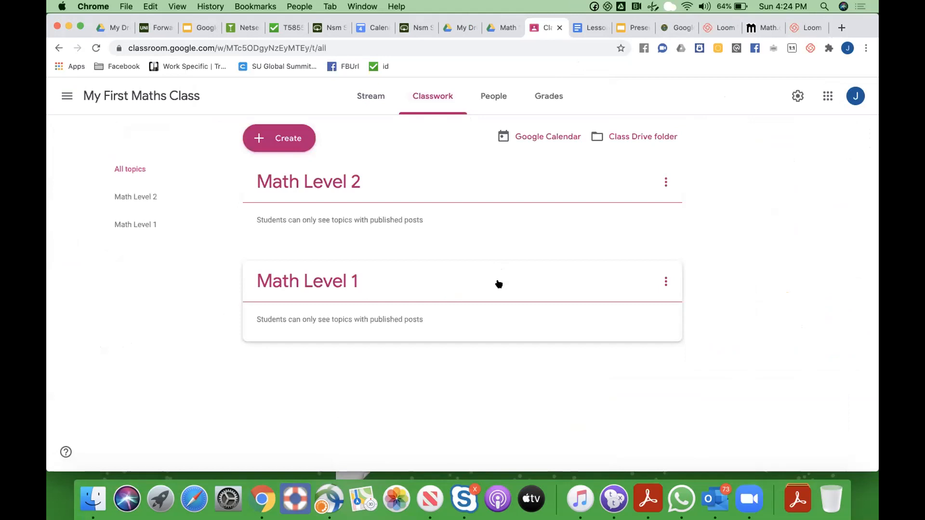
pyautogui.click(284, 142)
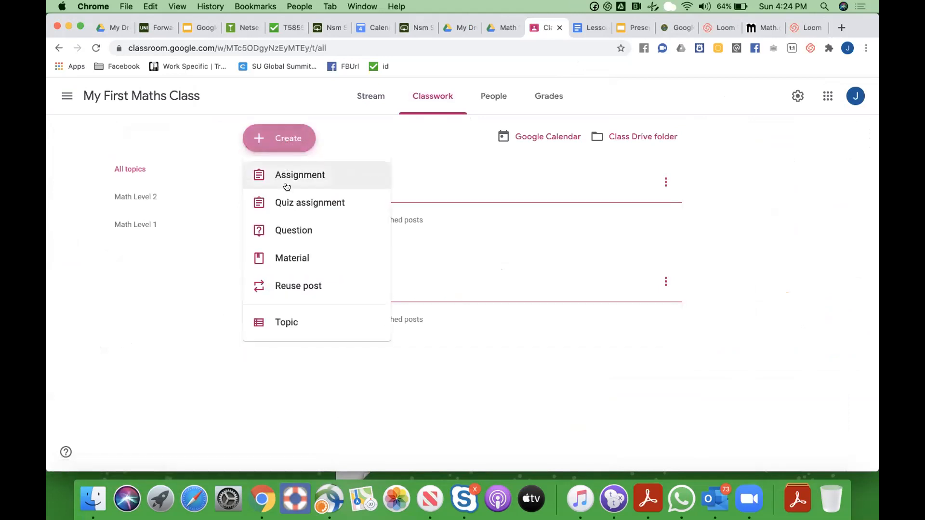
pyautogui.click(292, 262)
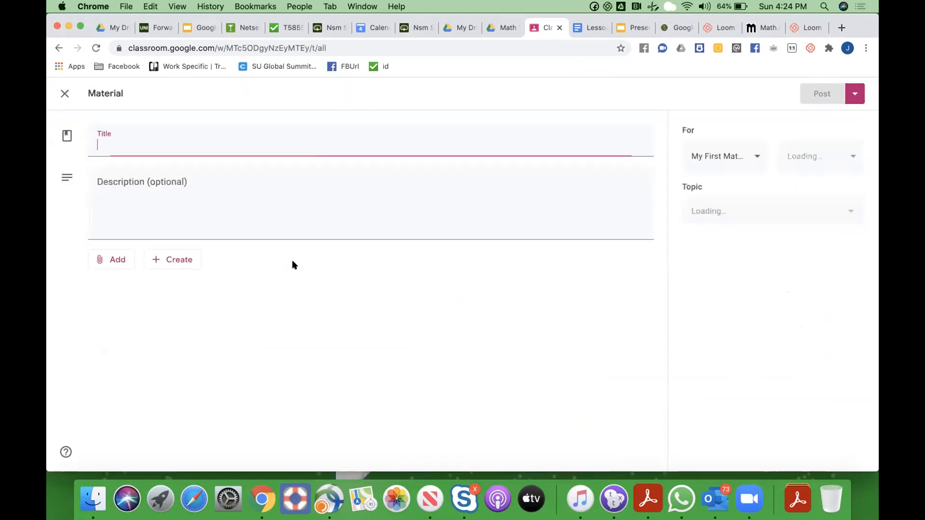
pyautogui.write('MAt')
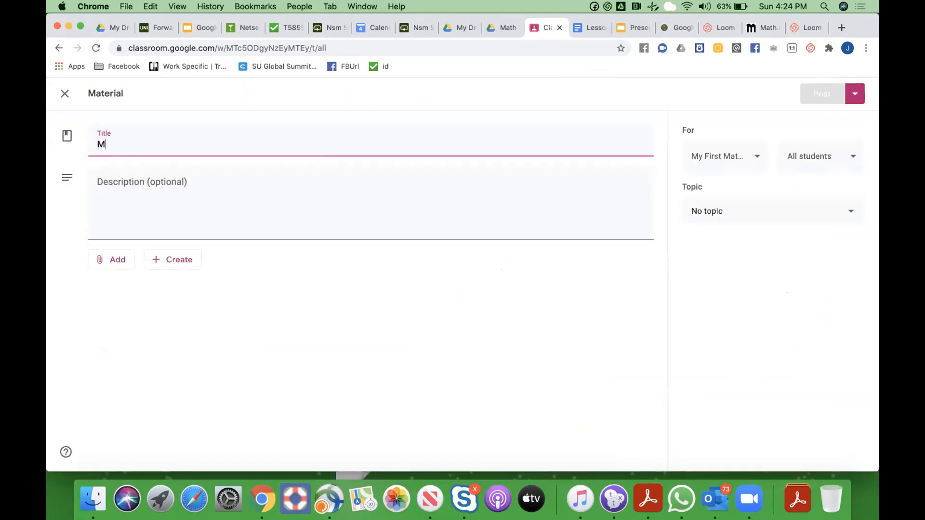
pyautogui.press('BackSpace')
pyautogui.press('BackSpace')
pyautogui.write('ath Refresher')
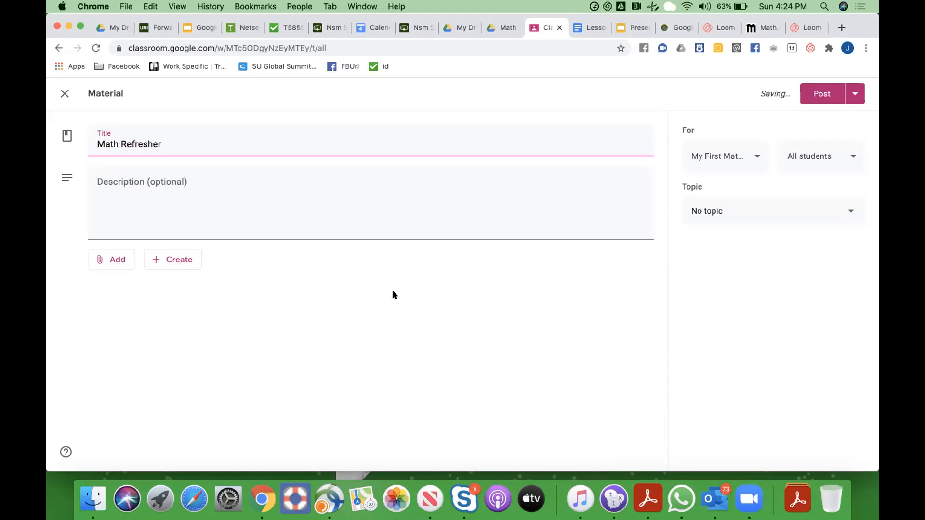
pyautogui.click(247, 220)
pyautogui.write('this a class')
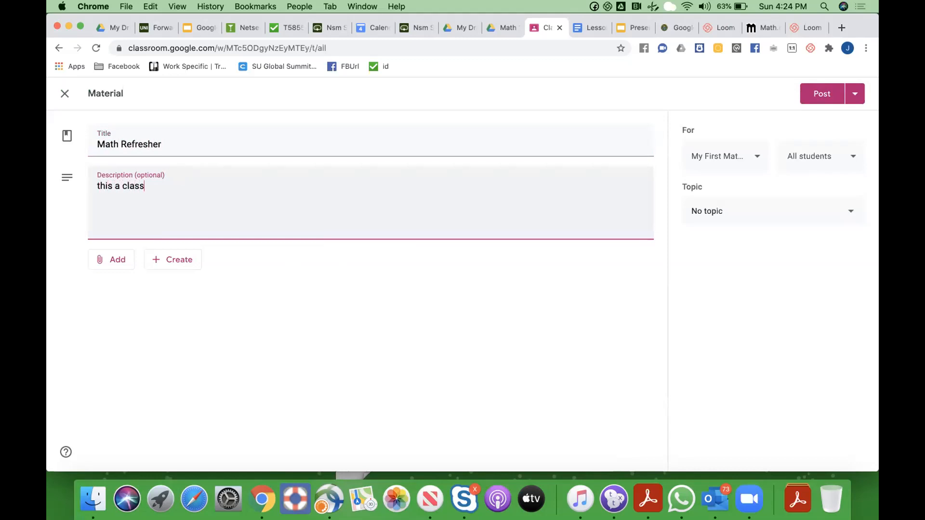
pyautogui.write(' to get you back on tracck with')
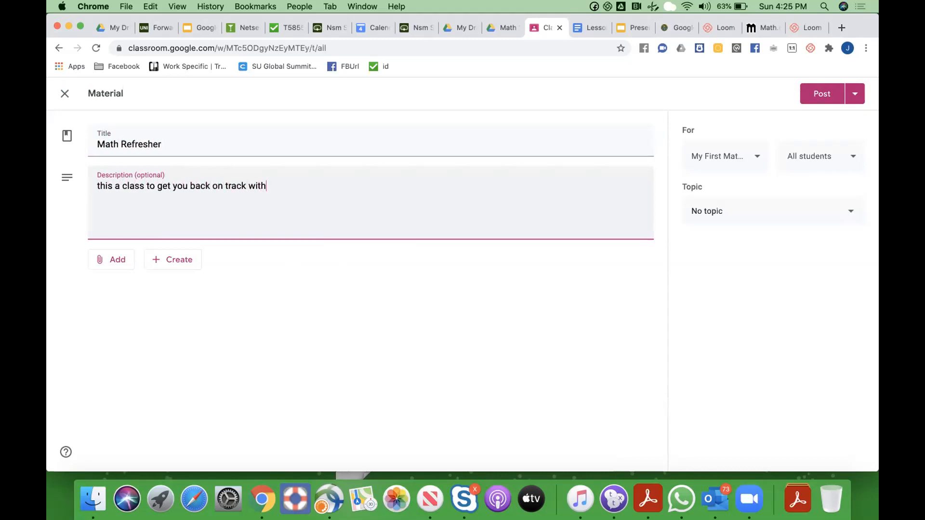
pyautogui.write(' basic maths concepts')
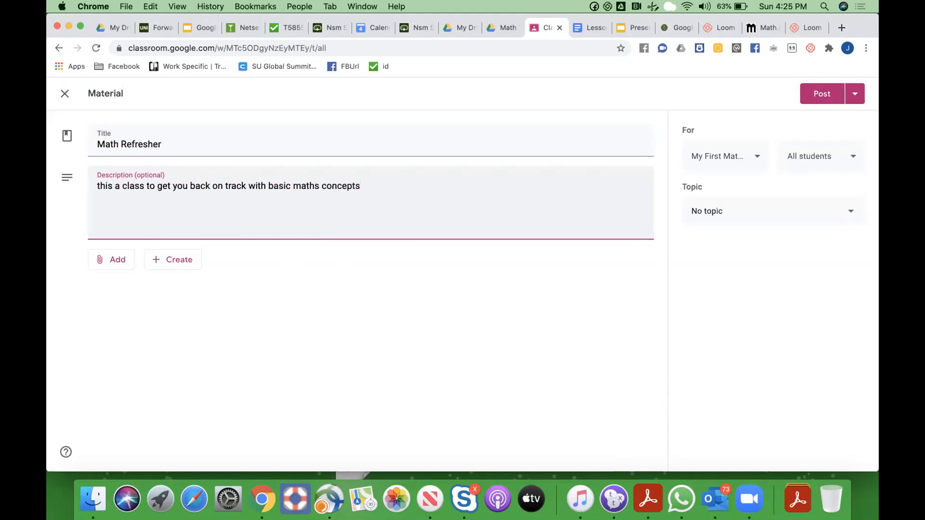
pyautogui.click(117, 259)
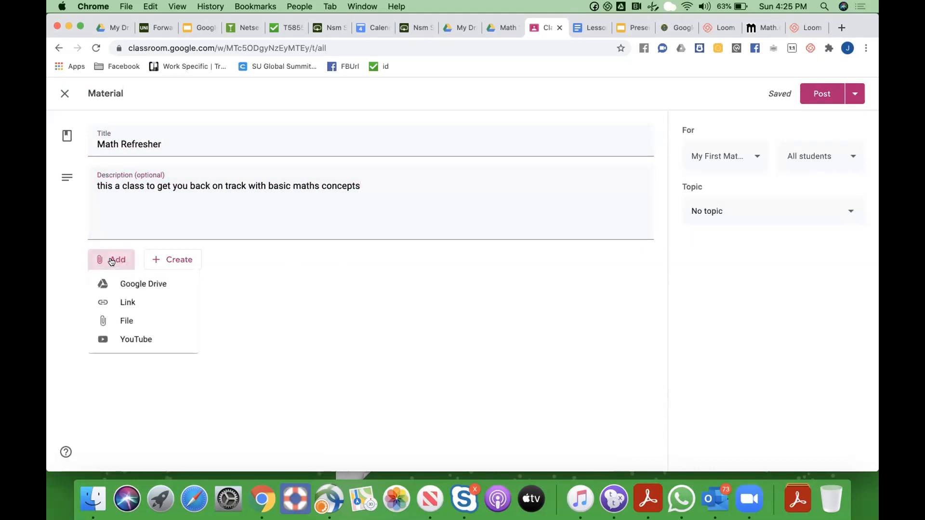
# Attach the copied Loom video link to the Math Refresher material
pyautogui.click(125, 303)
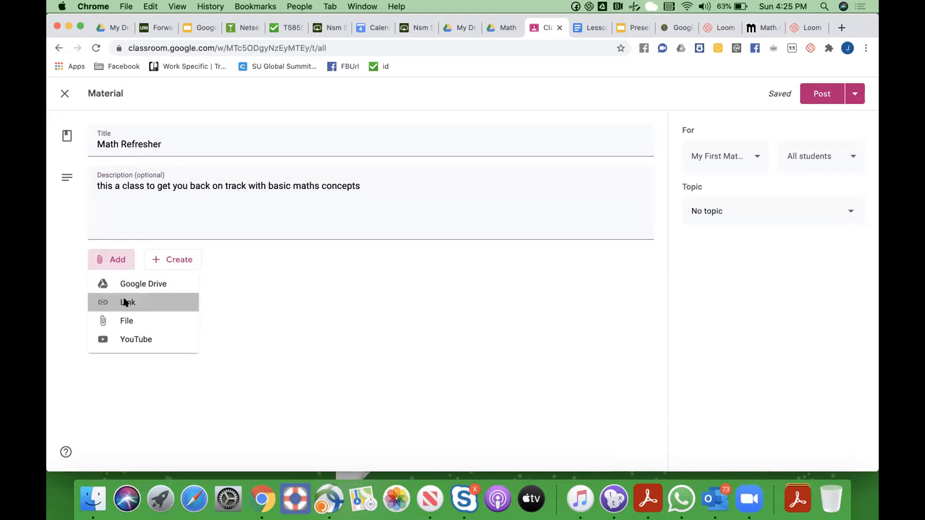
pyautogui.press('super+v')
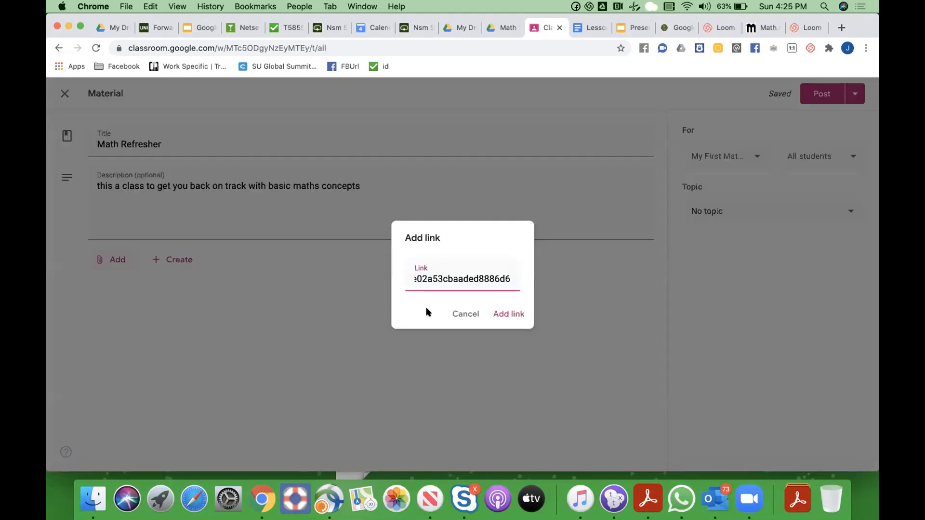
pyautogui.click(509, 316)
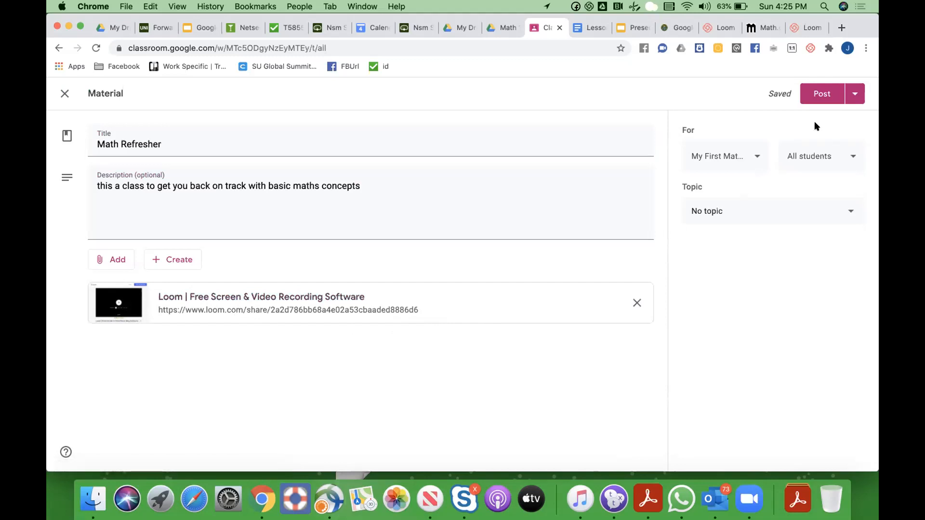
# Post Math Refresher to the class and expand it to see its contents
pyautogui.click(853, 96)
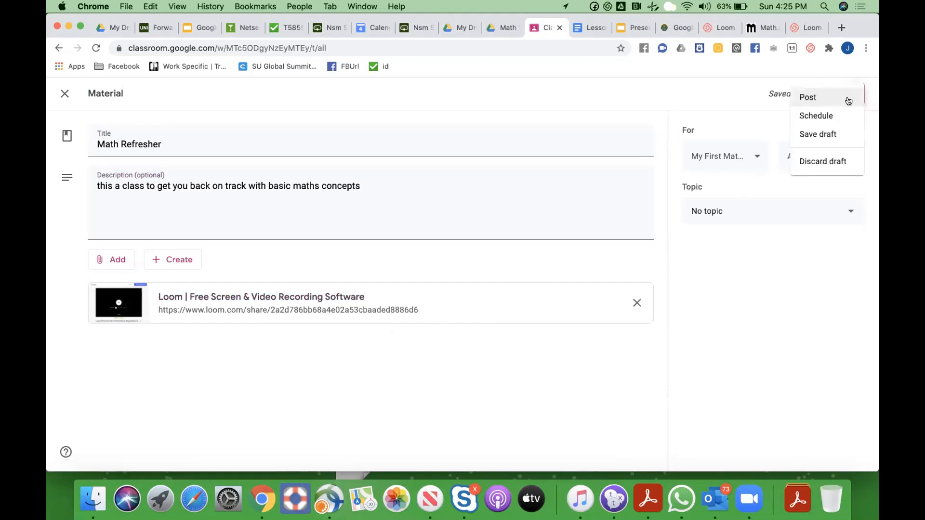
pyautogui.click(744, 92)
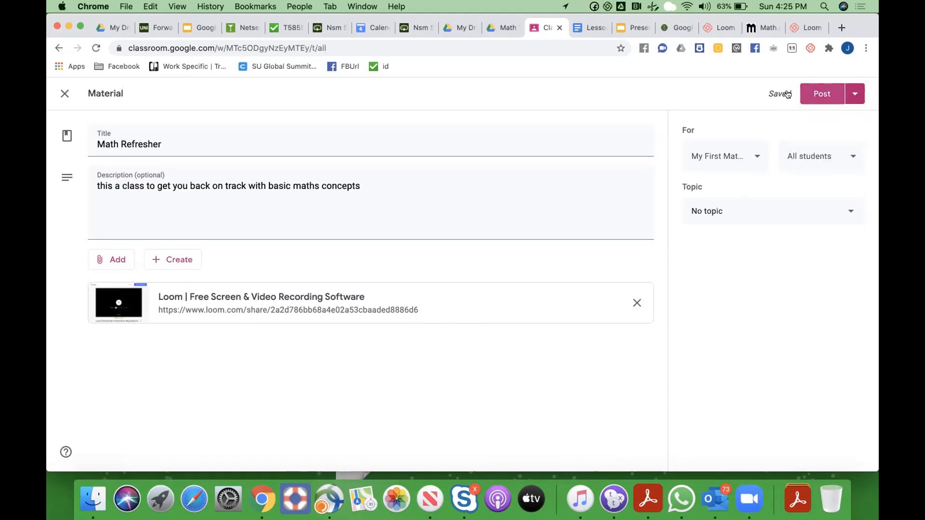
pyautogui.click(815, 95)
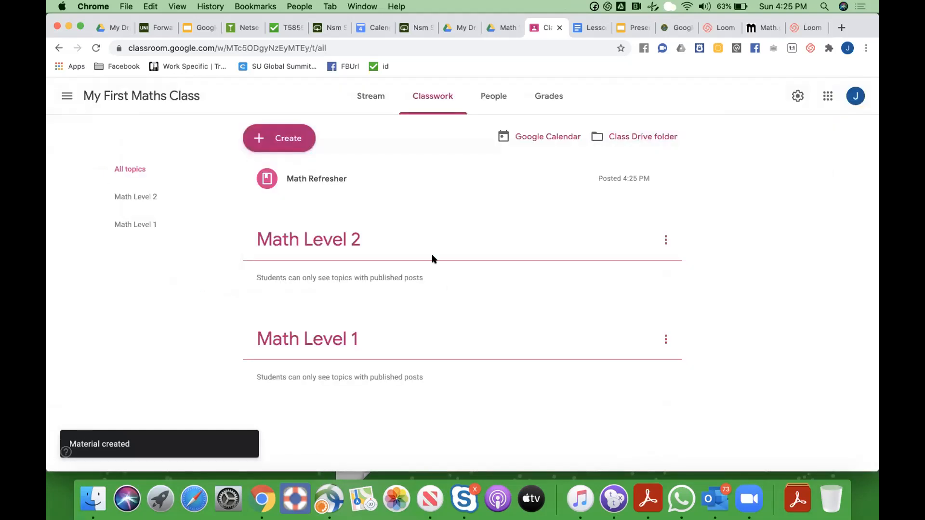
pyautogui.click(313, 182)
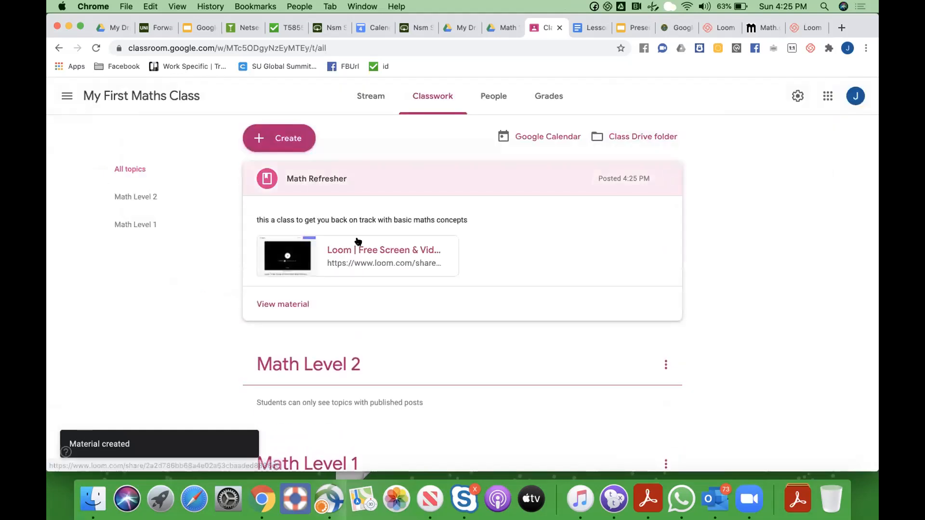
# Open Math Refresher's attached Loom video, briefly play and pause it, then close it
pyautogui.click(285, 258)
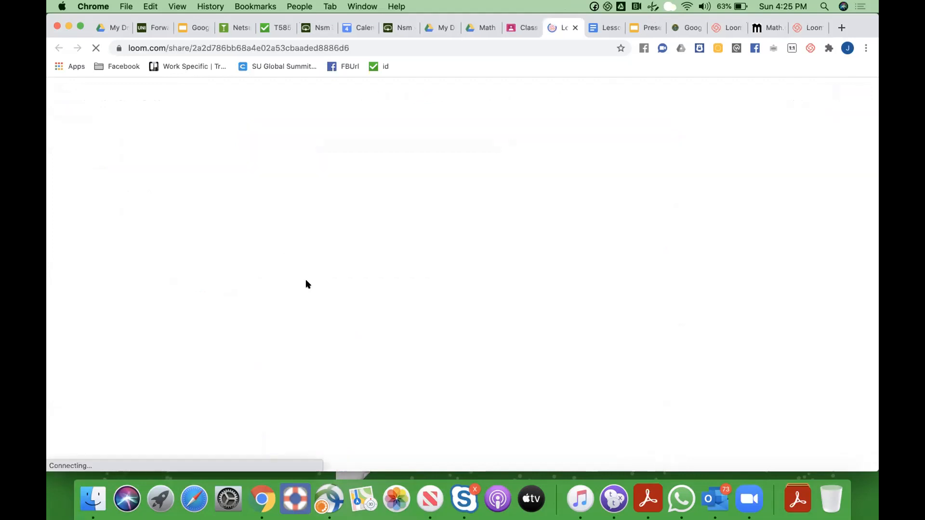
pyautogui.click(357, 279)
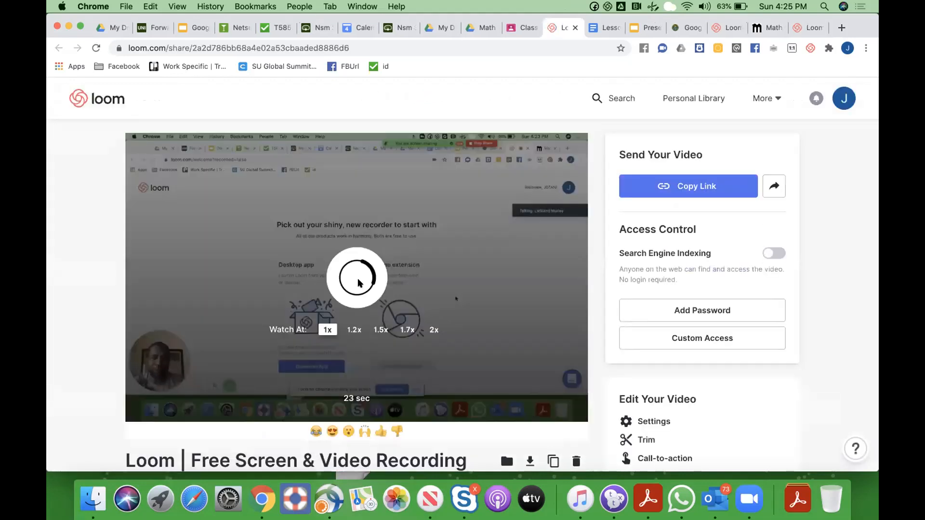
pyautogui.click(339, 308)
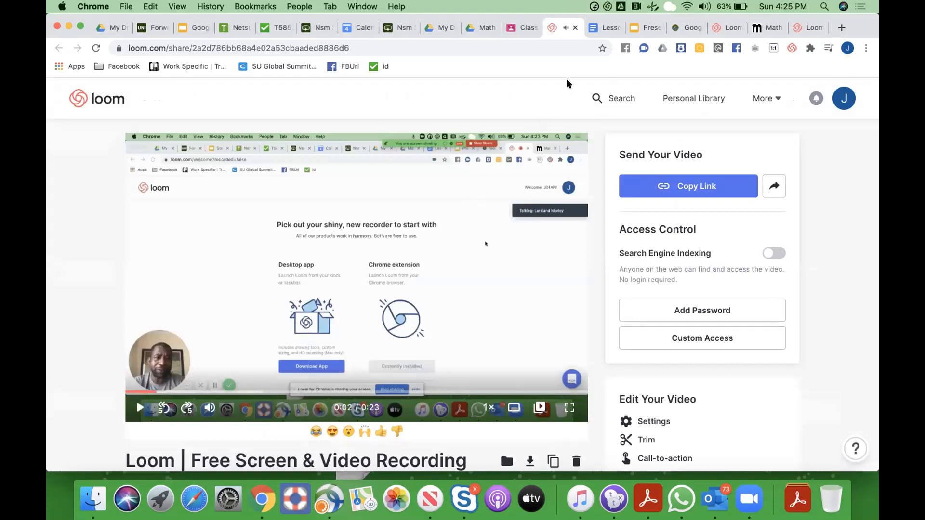
pyautogui.click(575, 28)
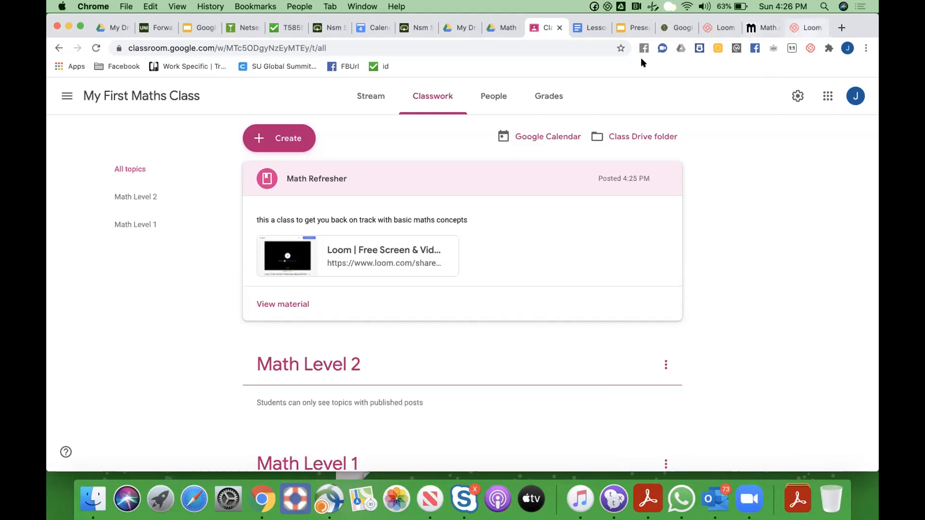
# Start a new class material and choose a YouTube video as its attachment
pyautogui.click(277, 137)
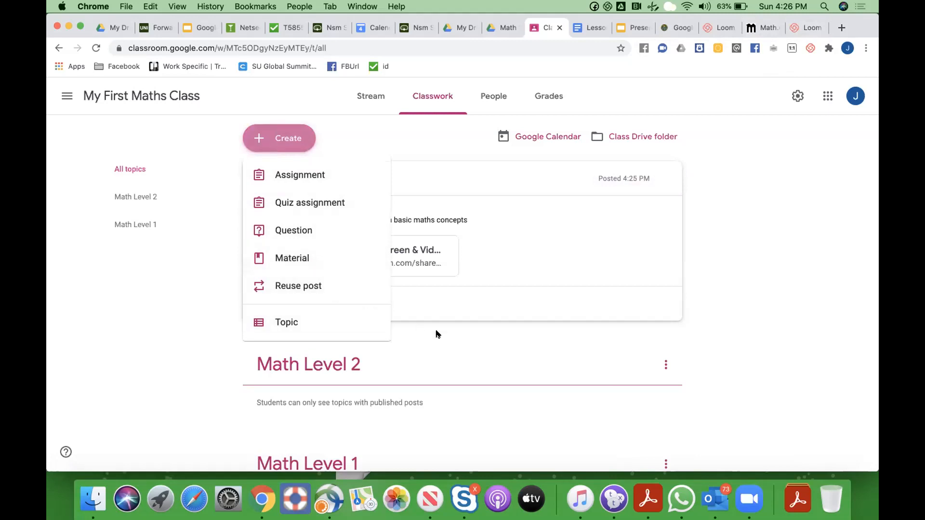
pyautogui.click(478, 344)
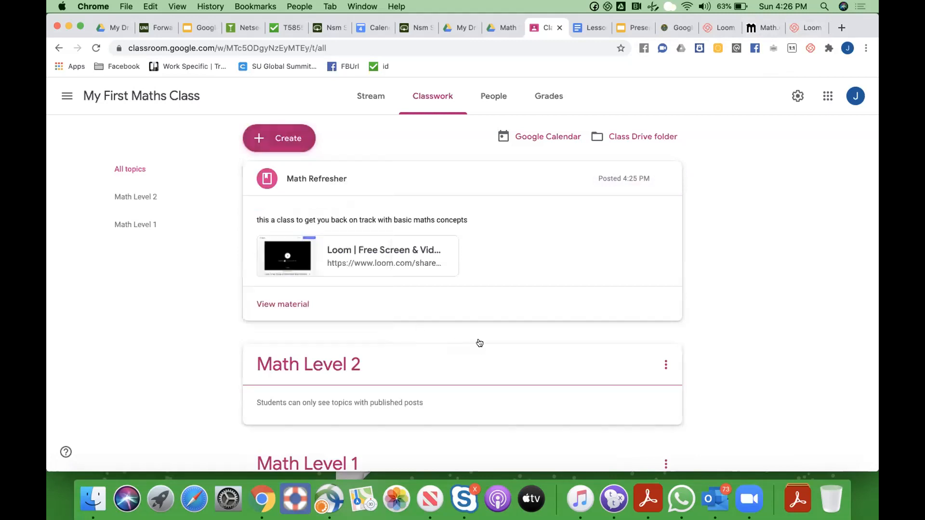
pyautogui.click(283, 138)
pyautogui.click(290, 258)
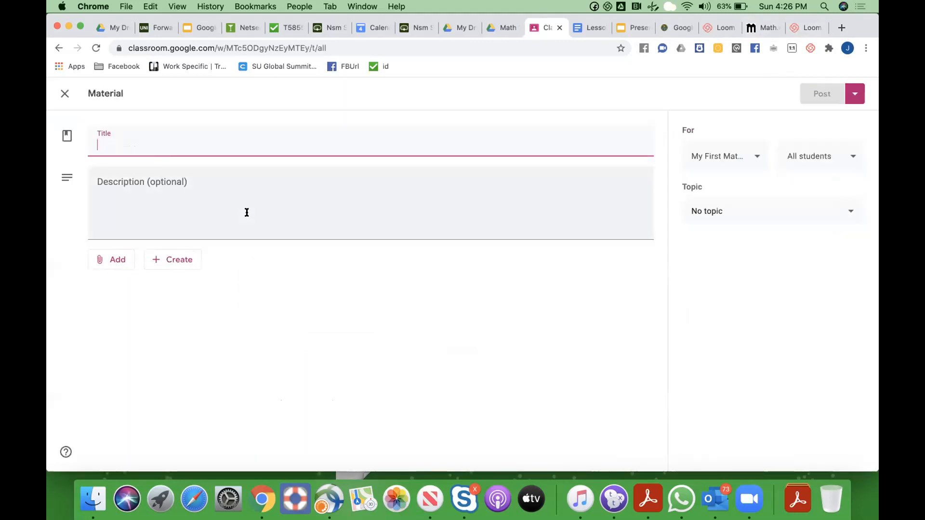
pyautogui.click(178, 210)
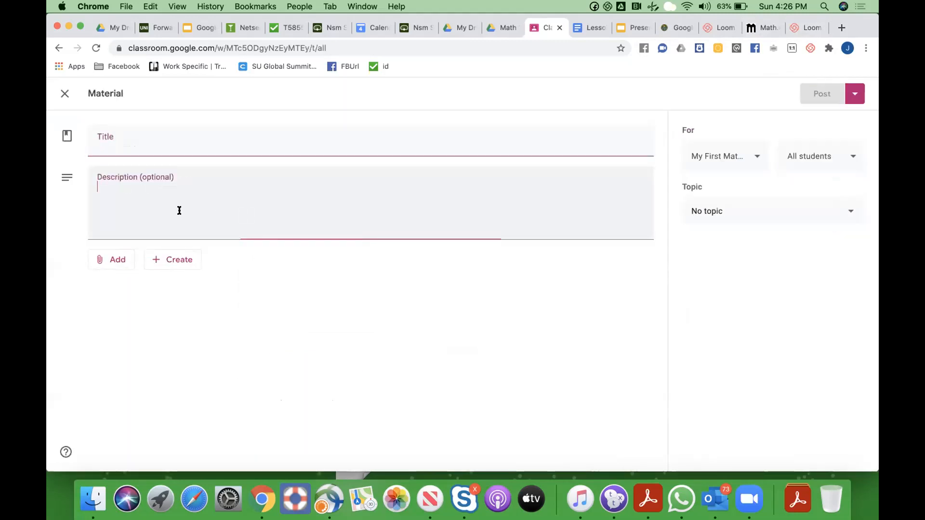
pyautogui.click(119, 261)
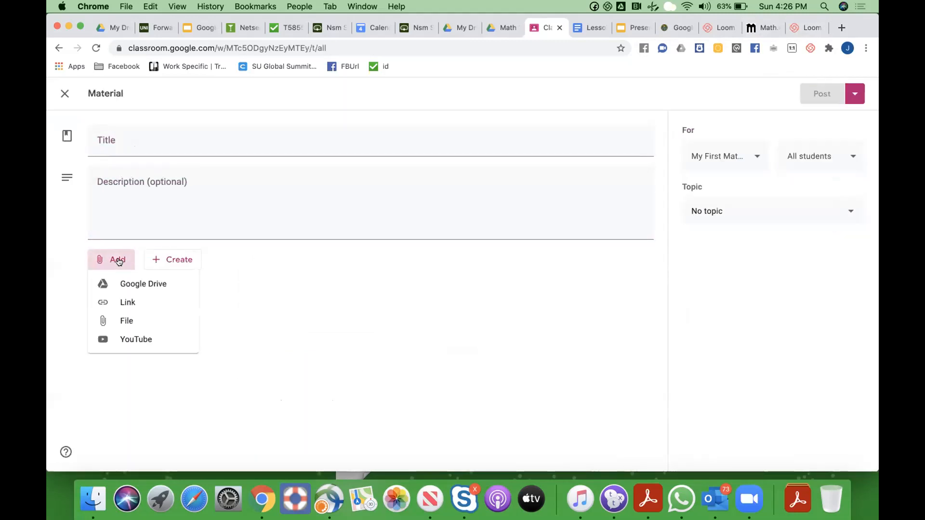
pyautogui.click(127, 339)
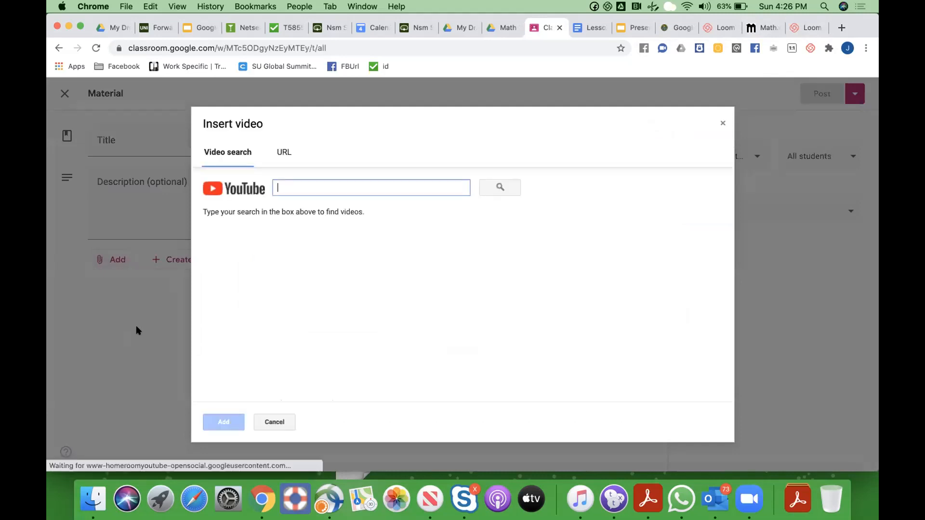
# Search YouTube for deep space and attach the 59-minute DEEP Space Documentary
pyautogui.click(320, 180)
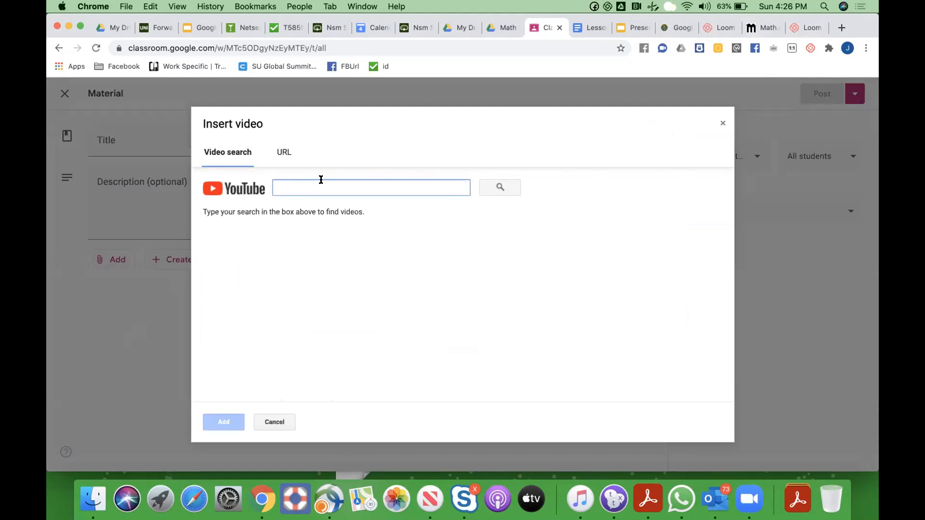
pyautogui.write('p')
pyautogui.press('BackSpace')
pyautogui.write('deep space')
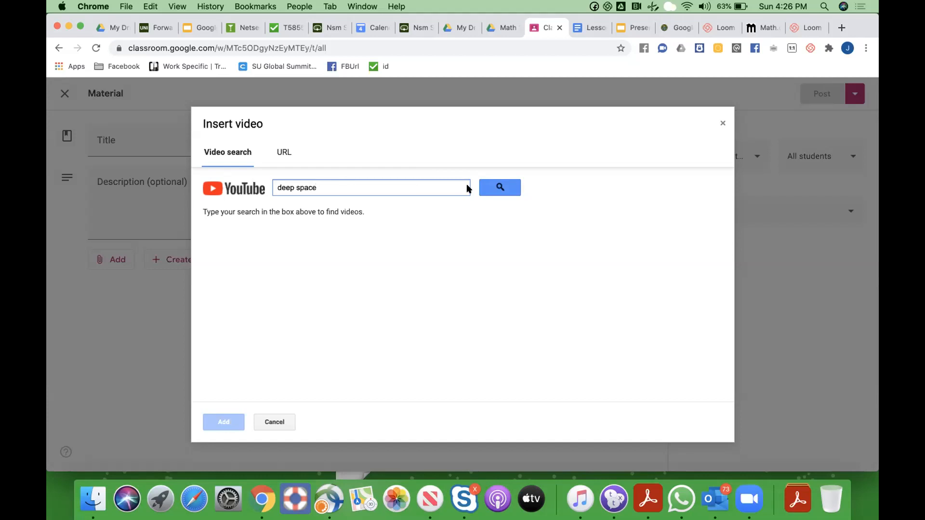
pyautogui.click(487, 187)
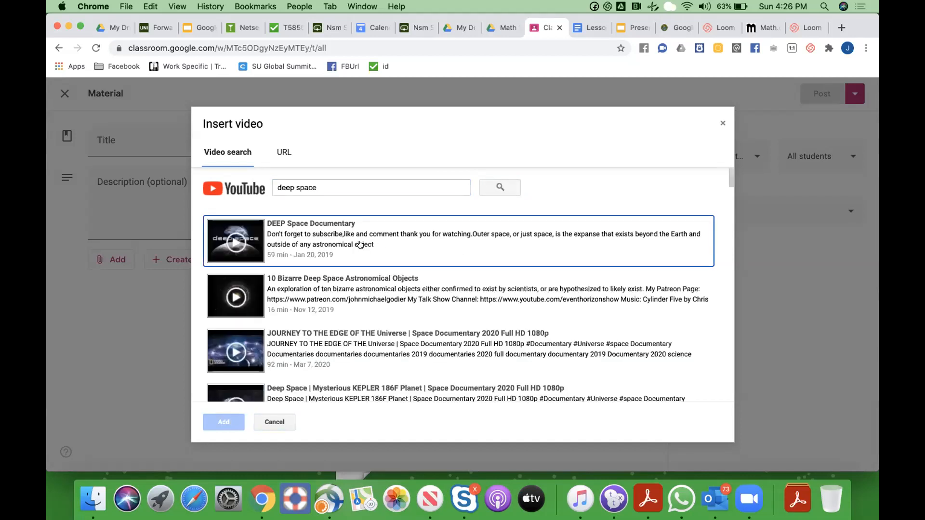
pyautogui.click(310, 235)
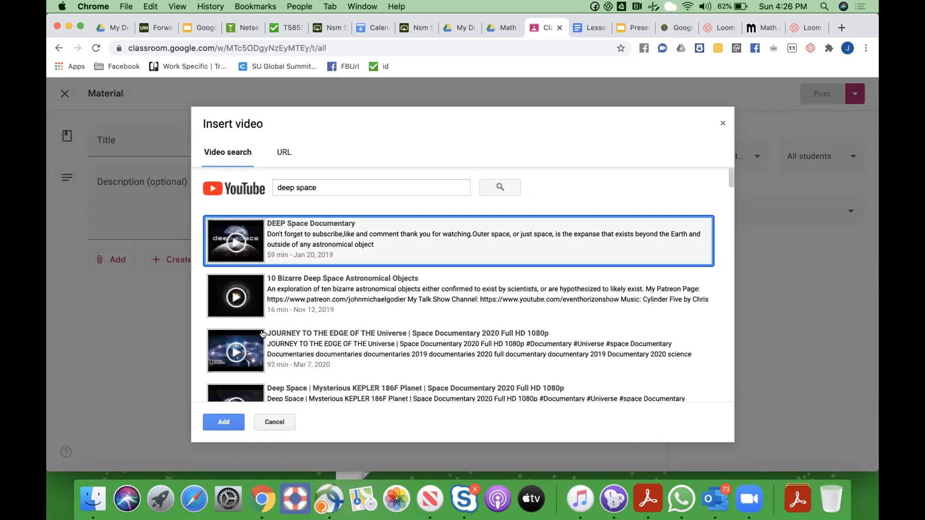
pyautogui.click(230, 420)
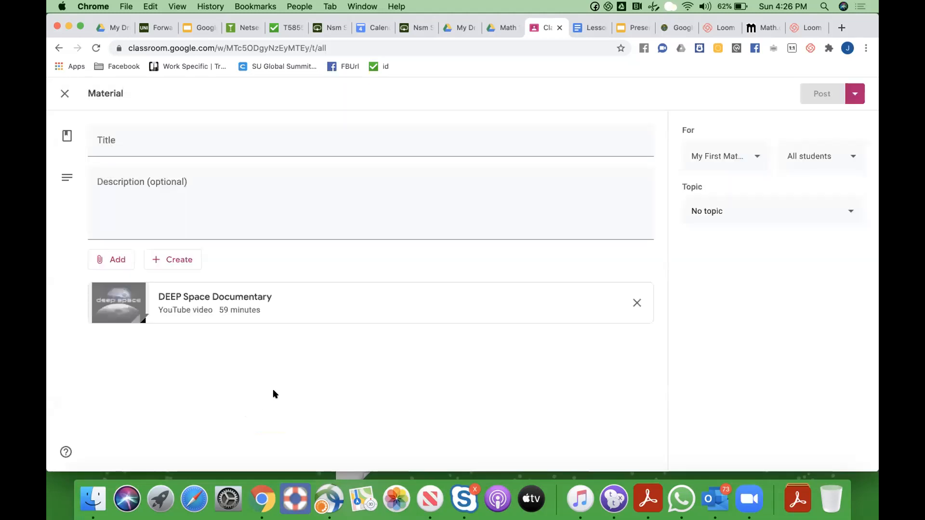
pyautogui.click(152, 152)
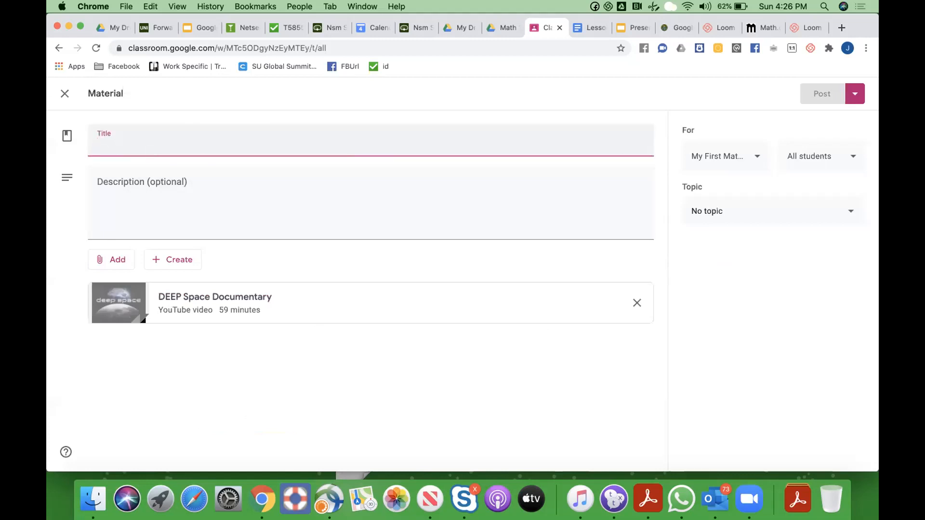
# Title the material draft 'Deep Space Overview' so it saves
pyautogui.write('Deep Space Overview')
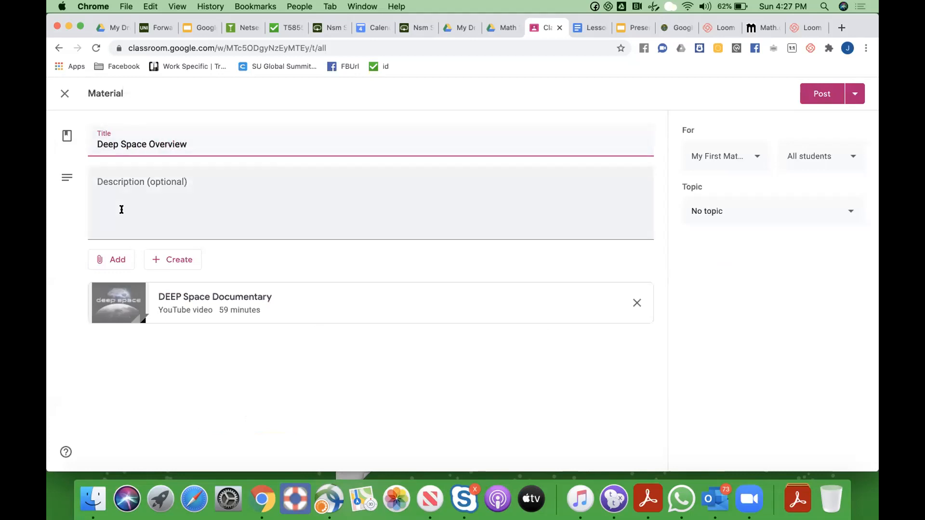
pyautogui.click(122, 209)
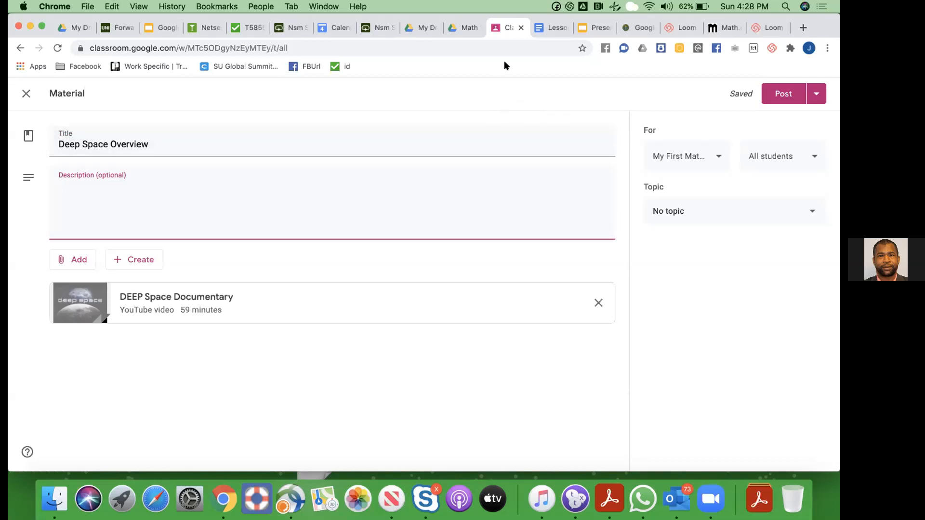
pyautogui.click(759, 30)
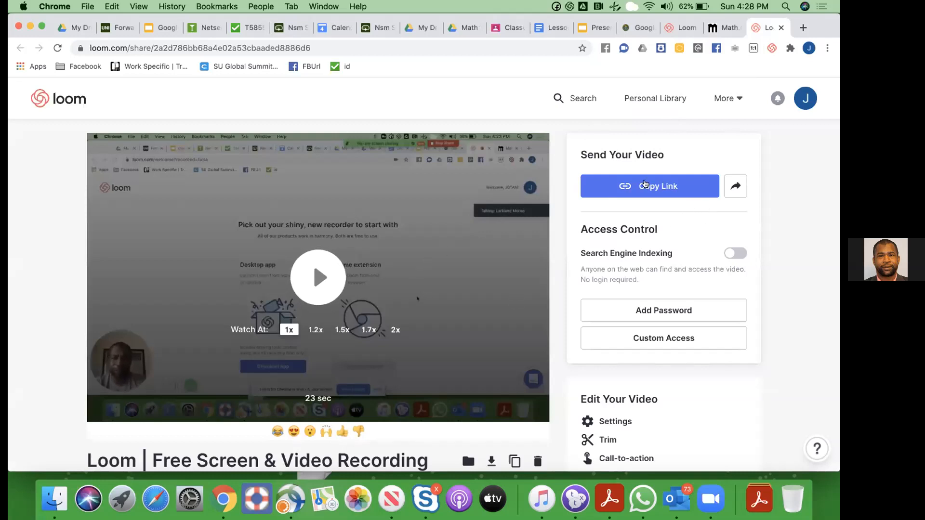
# Create a 'Maths 101' folder in the Loom Personal Library and open it
pyautogui.click(650, 99)
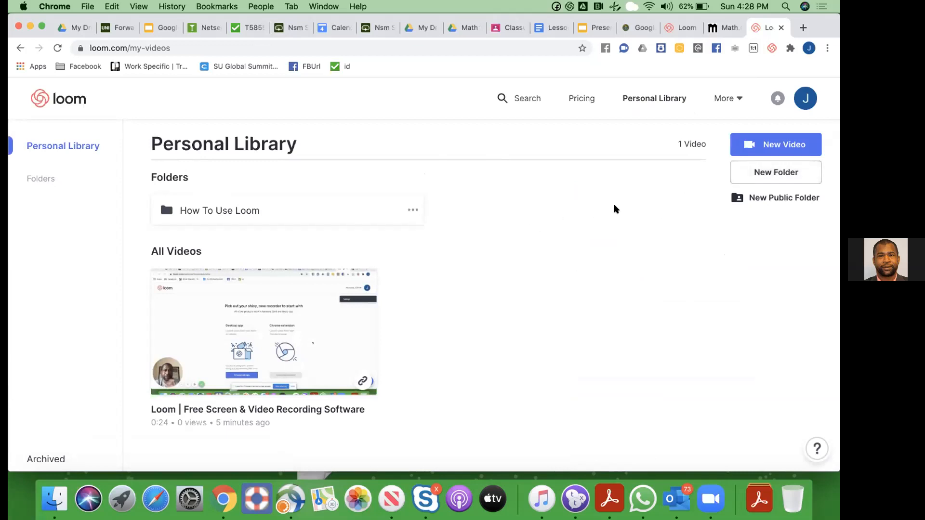
pyautogui.click(744, 182)
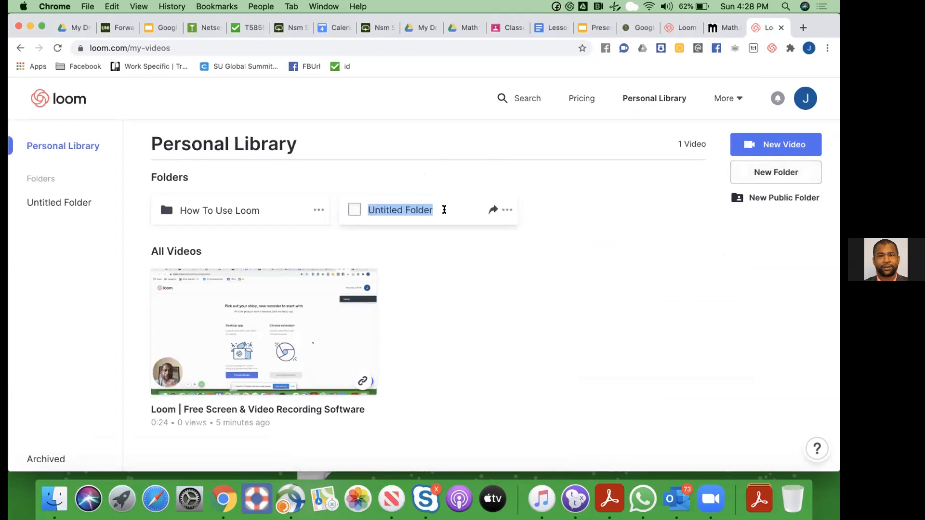
pyautogui.write('Maths 101')
pyautogui.press('Return')
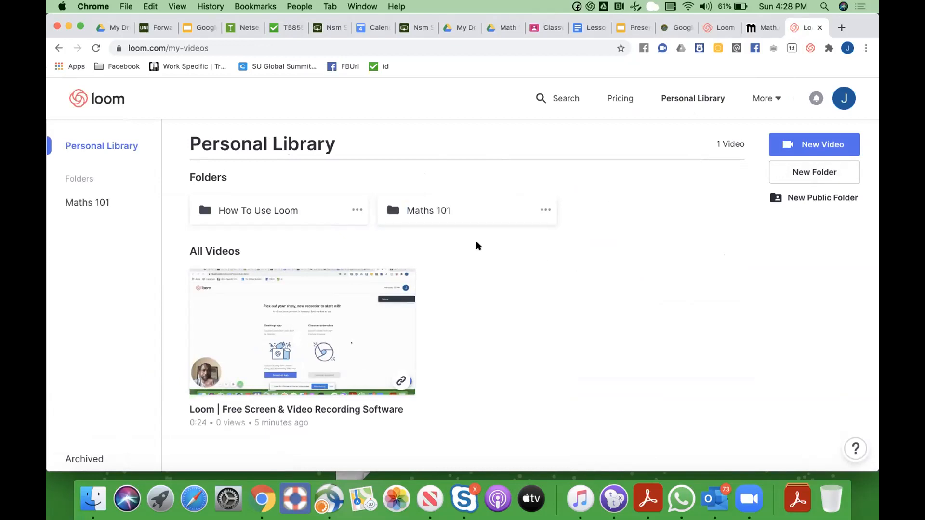
pyautogui.click(385, 212)
pyautogui.click(354, 278)
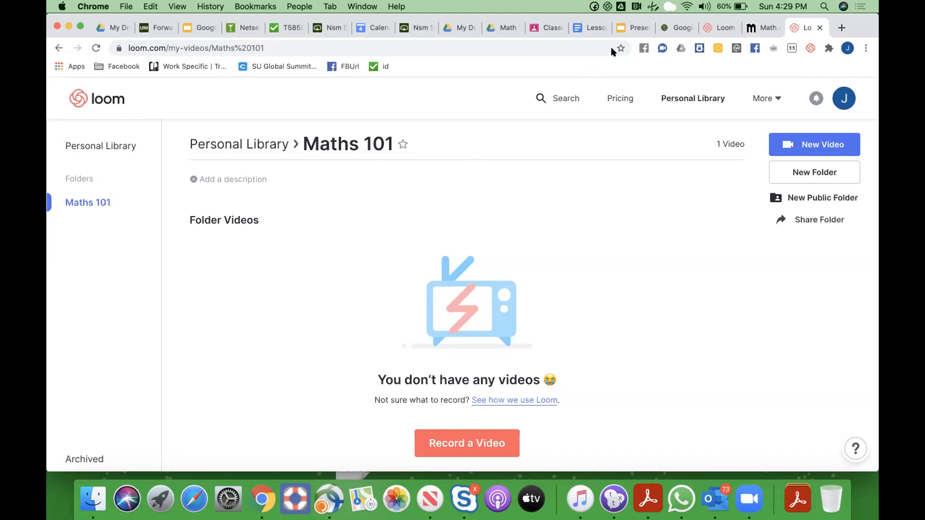
pyautogui.click(629, 28)
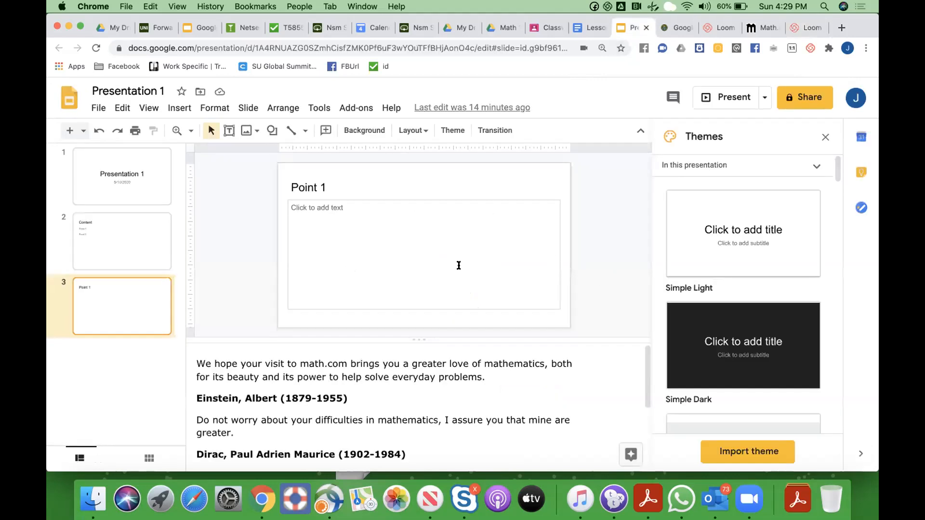
# Insert a new slide after Point 1 titled 'Point 2' with body text 'Add more content'
pyautogui.click(138, 234)
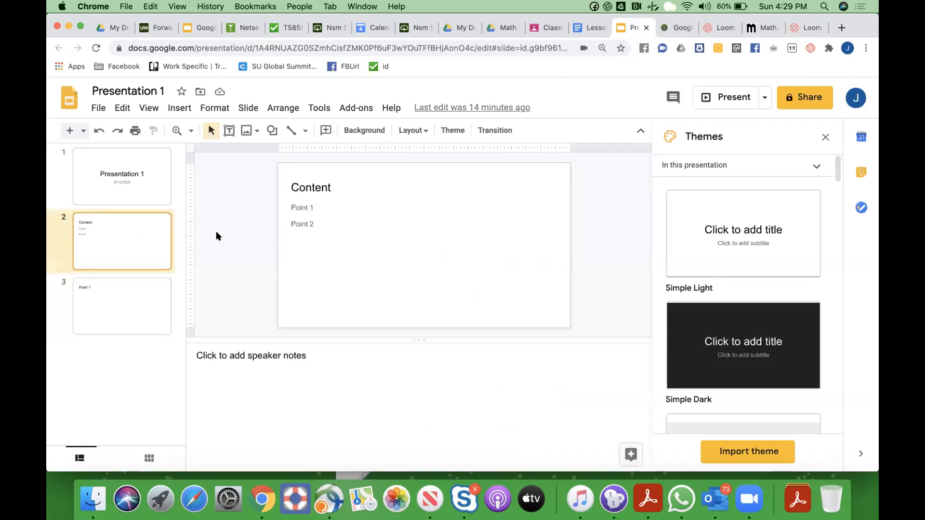
pyautogui.click(120, 343)
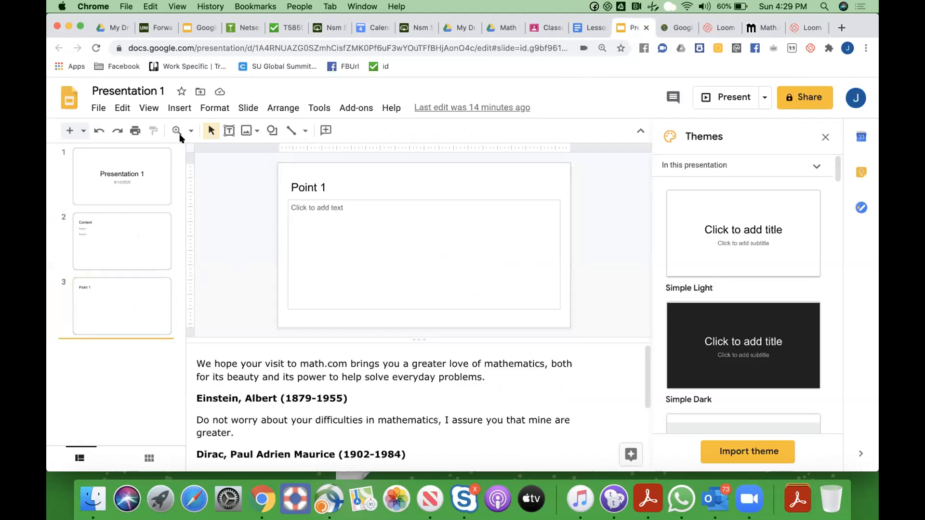
pyautogui.click(179, 108)
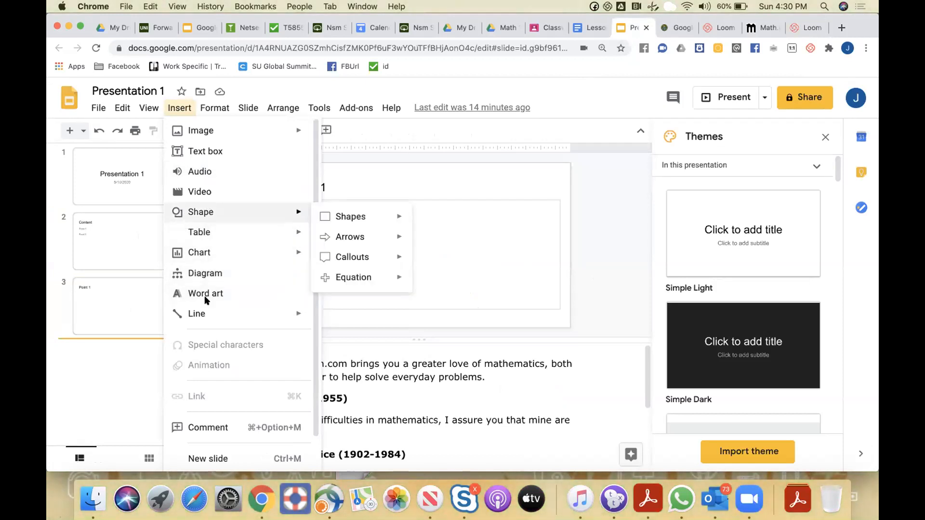
pyautogui.click(208, 459)
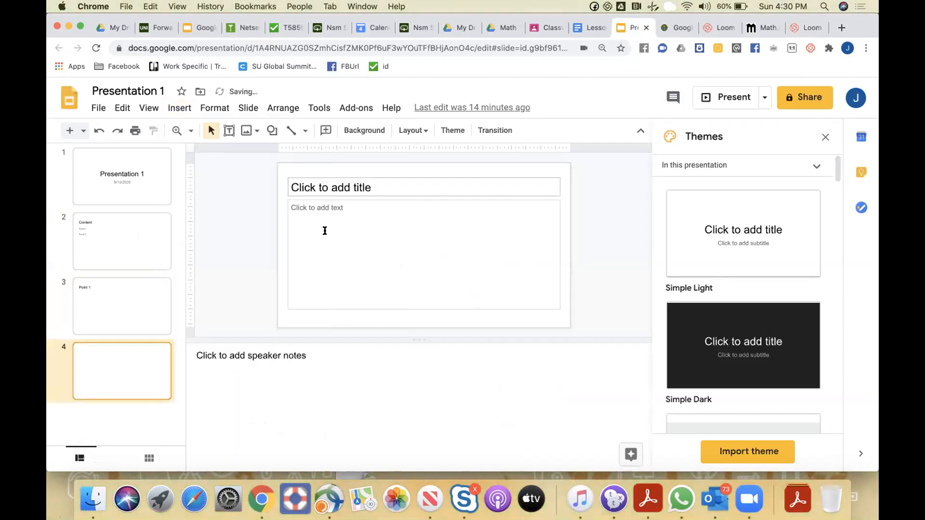
pyautogui.click(354, 197)
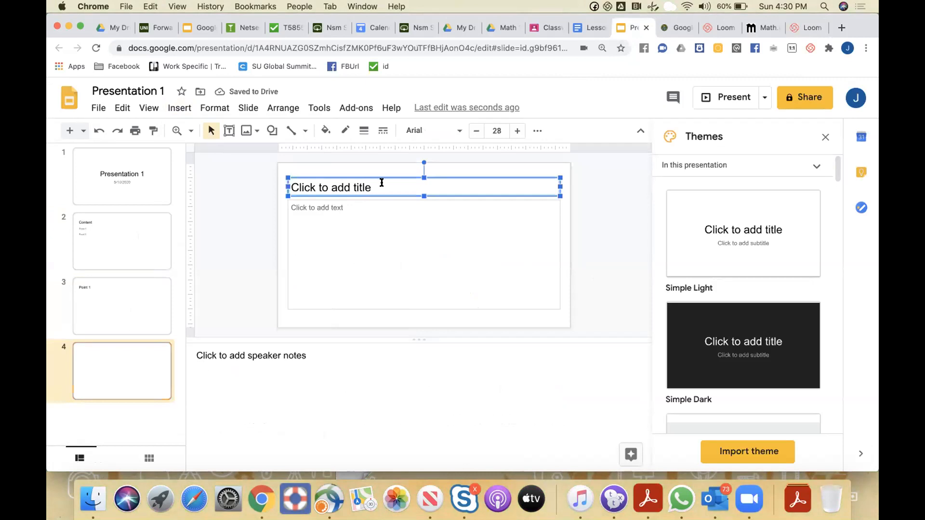
pyautogui.click(382, 183)
pyautogui.write('Point 2')
pyautogui.click(423, 257)
pyautogui.write('Add more content')
pyautogui.click(121, 302)
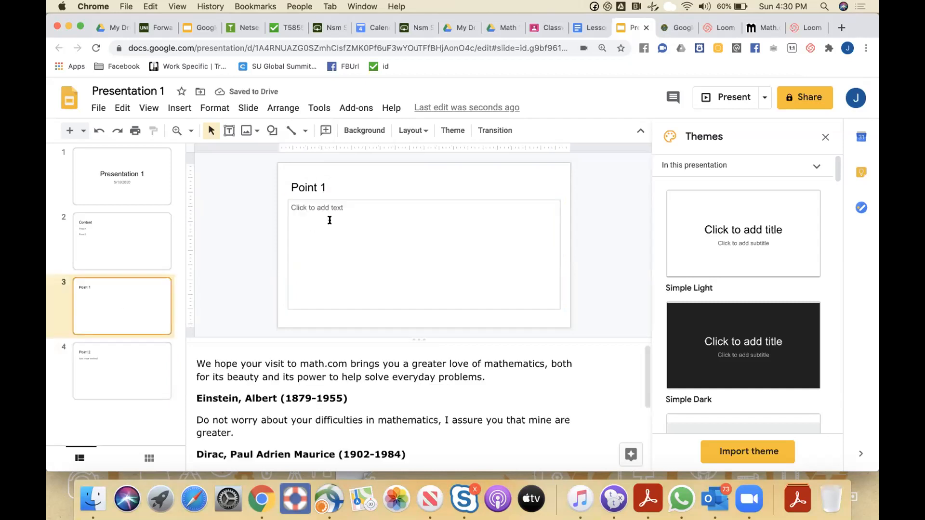
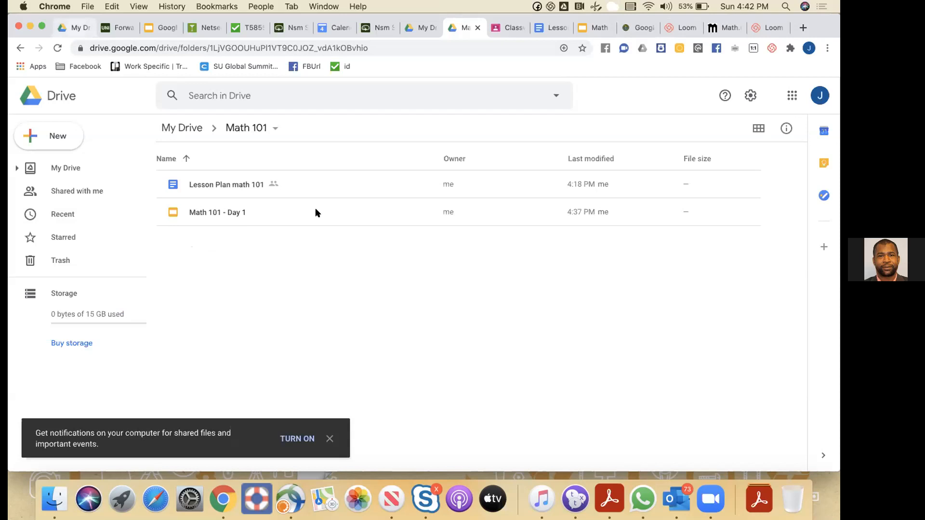
# Switch to the browser's first tab, showing the second account's My Drive
pyautogui.press('super+1')
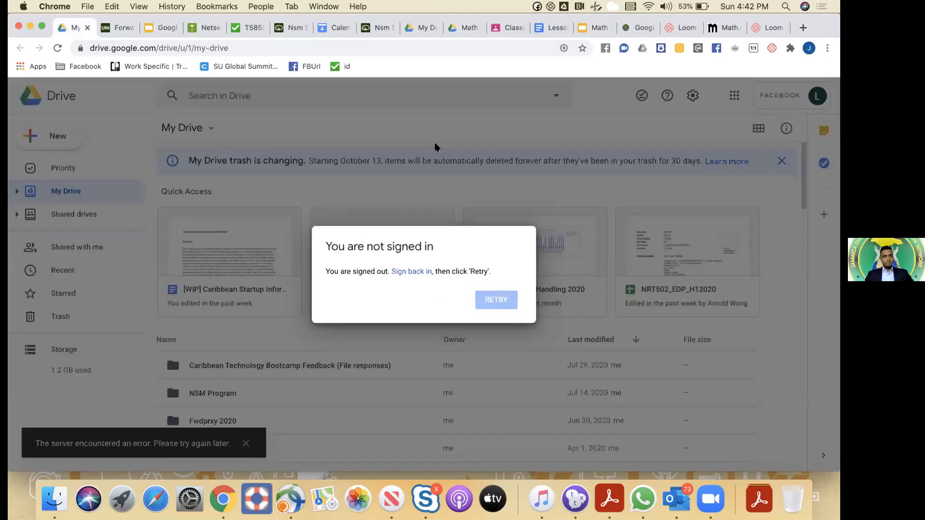
pyautogui.click(290, 47)
pyautogui.write('www.')
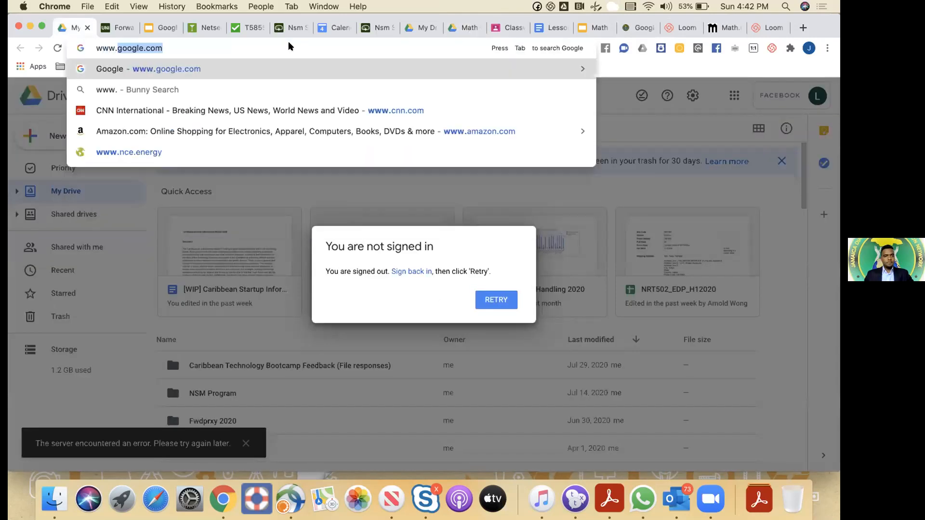
pyautogui.press('Return')
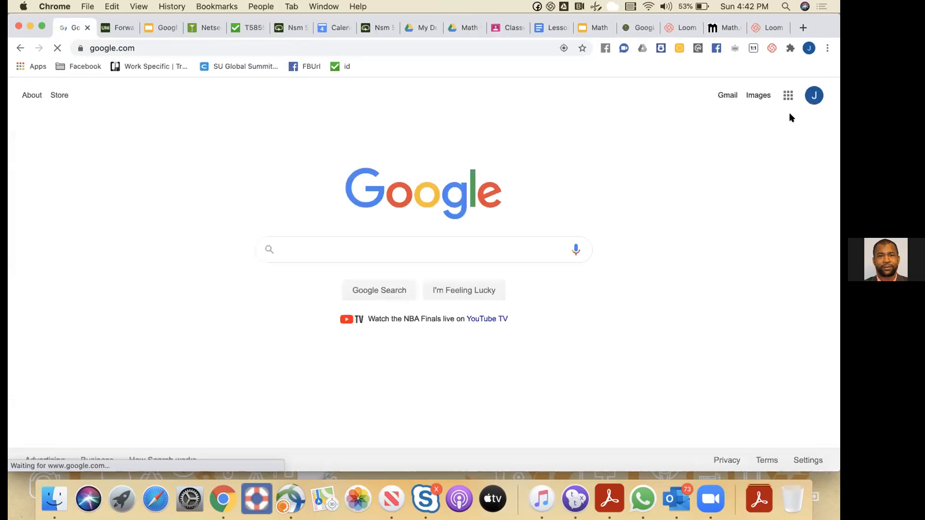
pyautogui.click(814, 96)
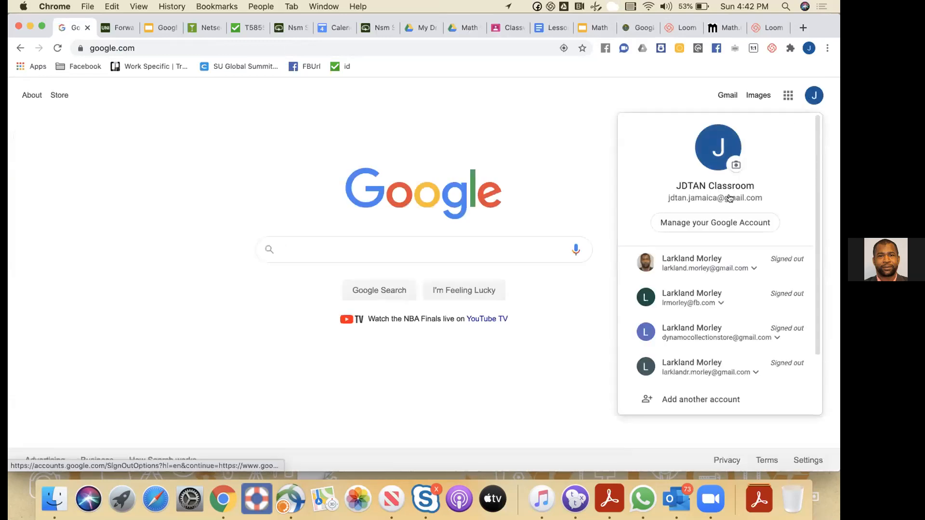
pyautogui.click(700, 295)
pyautogui.click(698, 326)
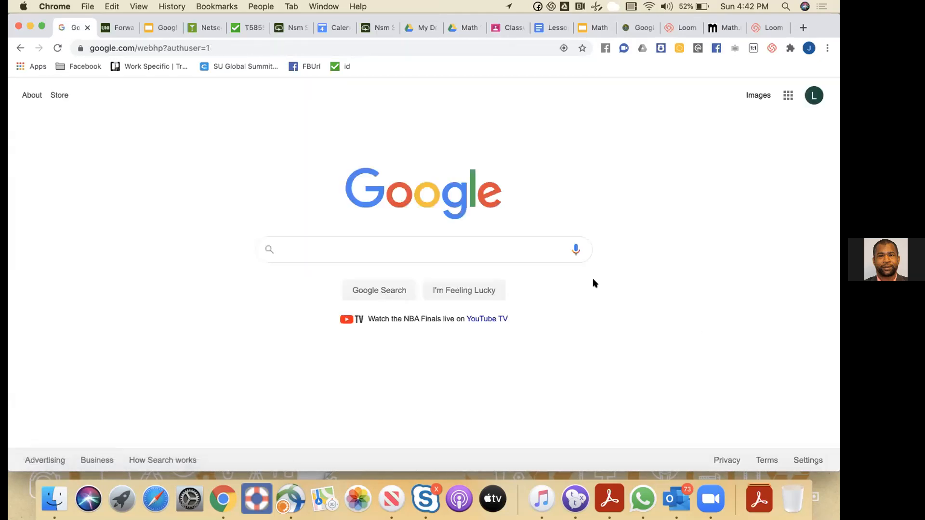
# Open Drive from the Google apps grid and show the Shared drives list
pyautogui.click(788, 99)
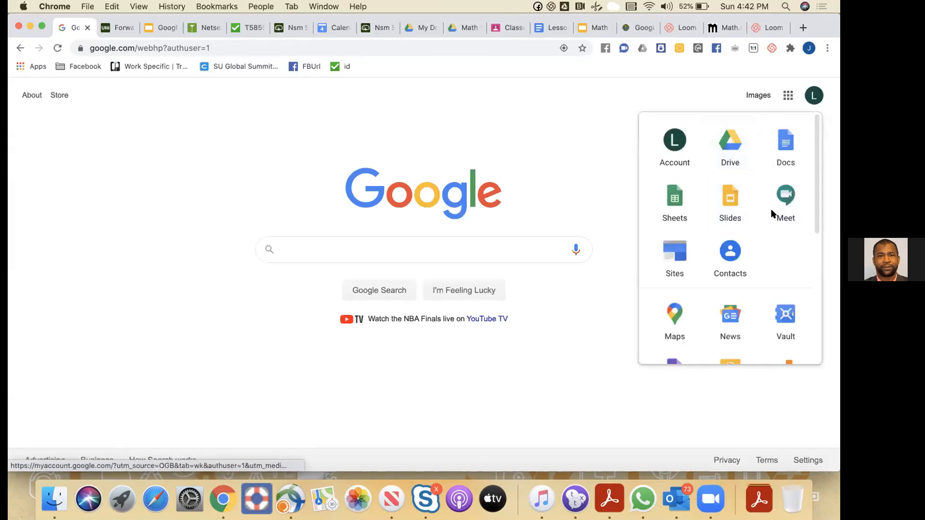
pyautogui.click(730, 148)
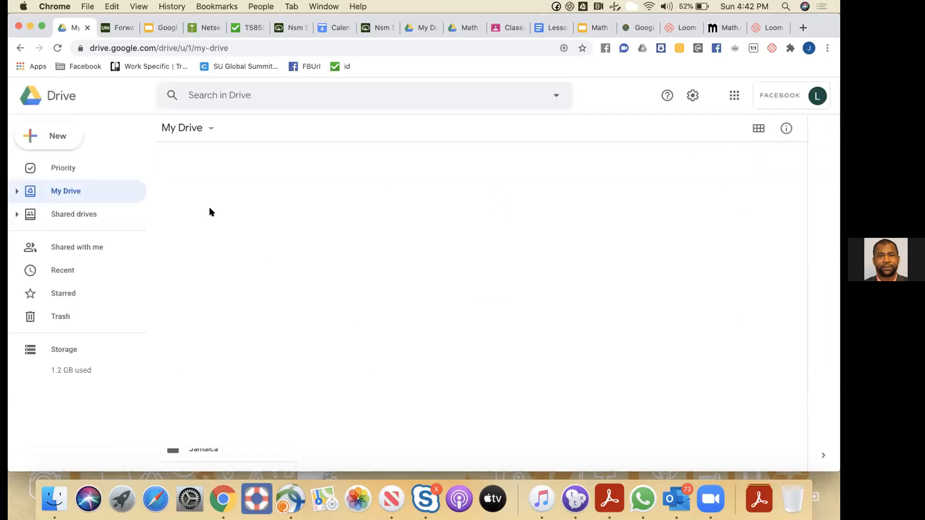
pyautogui.click(79, 218)
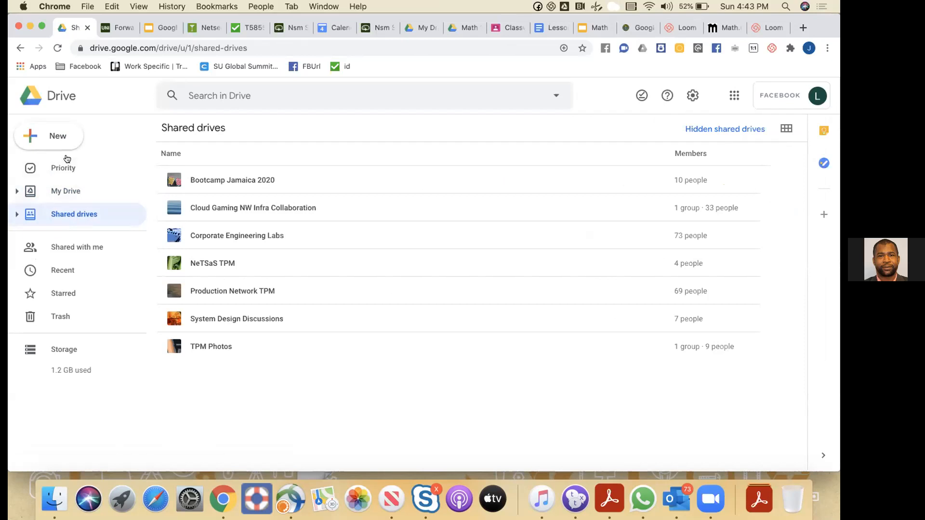
# Make a new shared drive called '4th Grade Lessons Plans 2020'
pyautogui.click(54, 136)
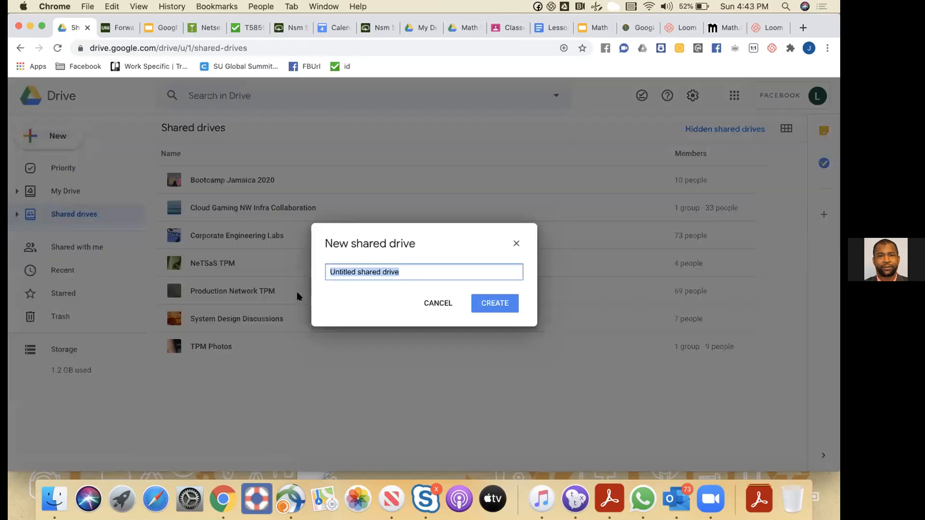
pyautogui.write('Le')
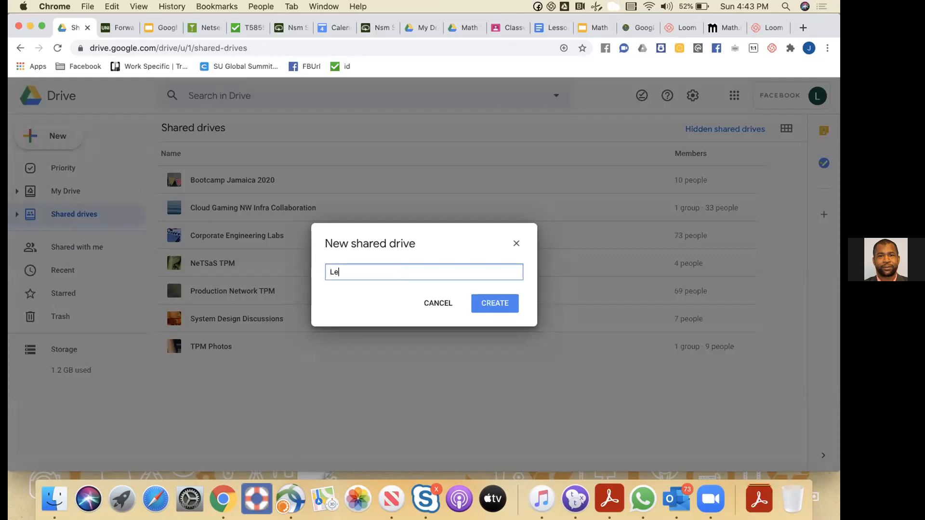
pyautogui.write('ssons')
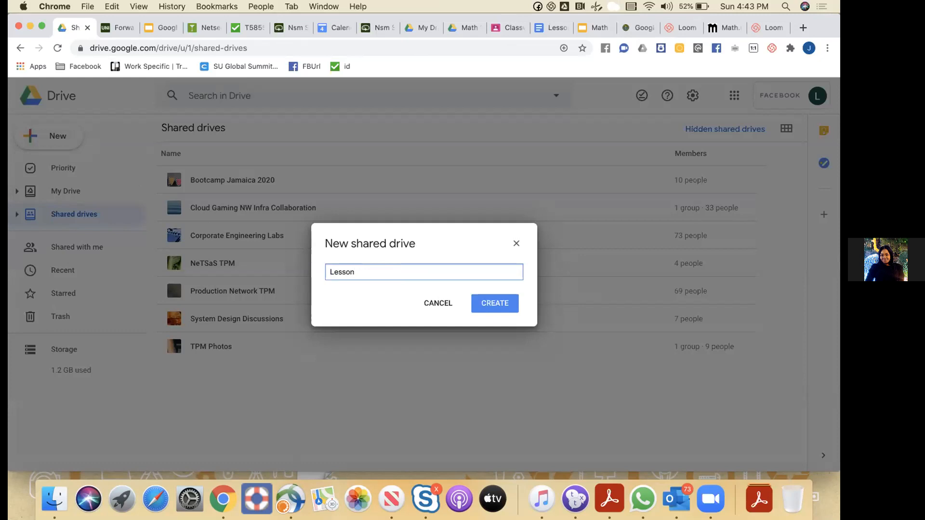
pyautogui.press('BackSpace')
pyautogui.press('BackSpace')
pyautogui.press('BackSpace')
pyautogui.press('BackSpace')
pyautogui.write('4')
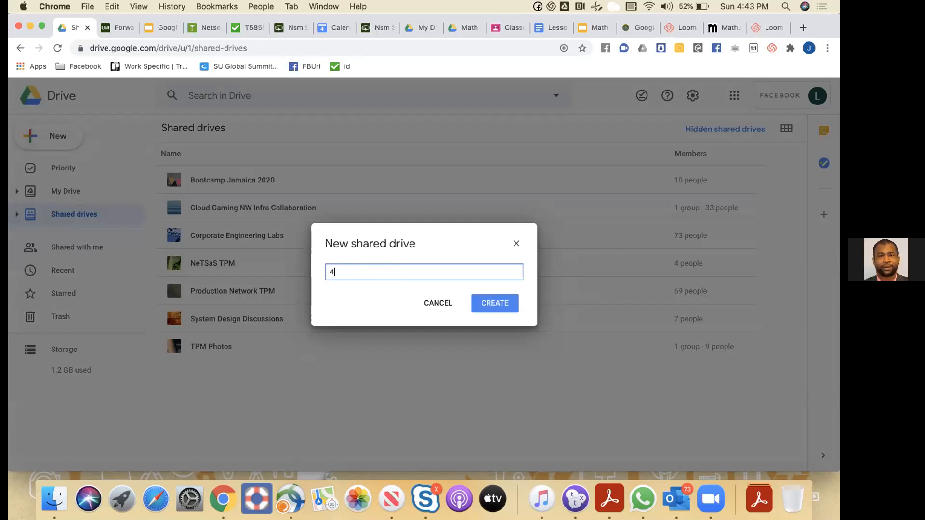
pyautogui.write('th Grad')
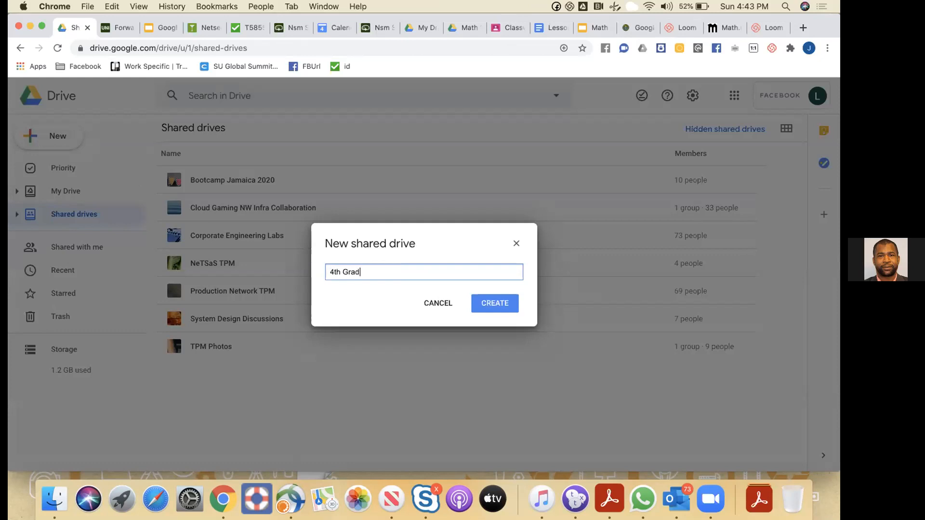
pyautogui.write('e Lessons P')
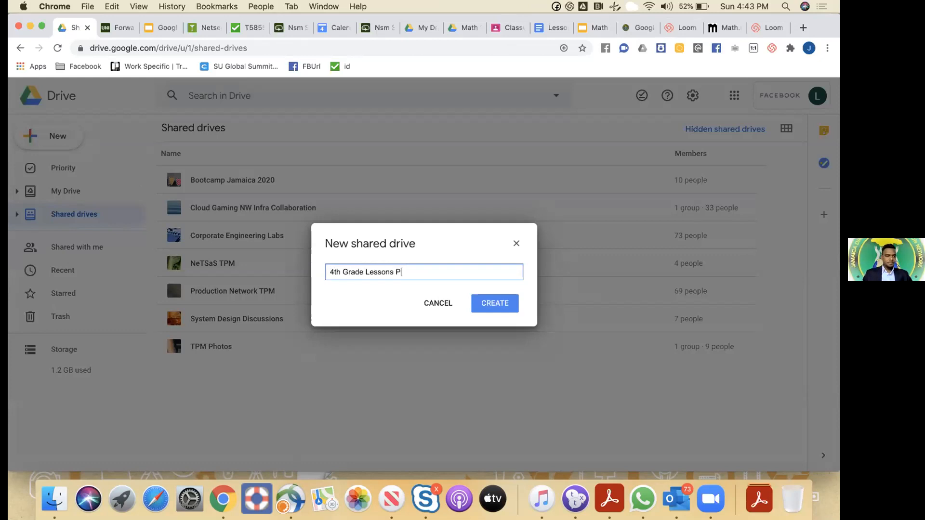
pyautogui.write('lans 2020')
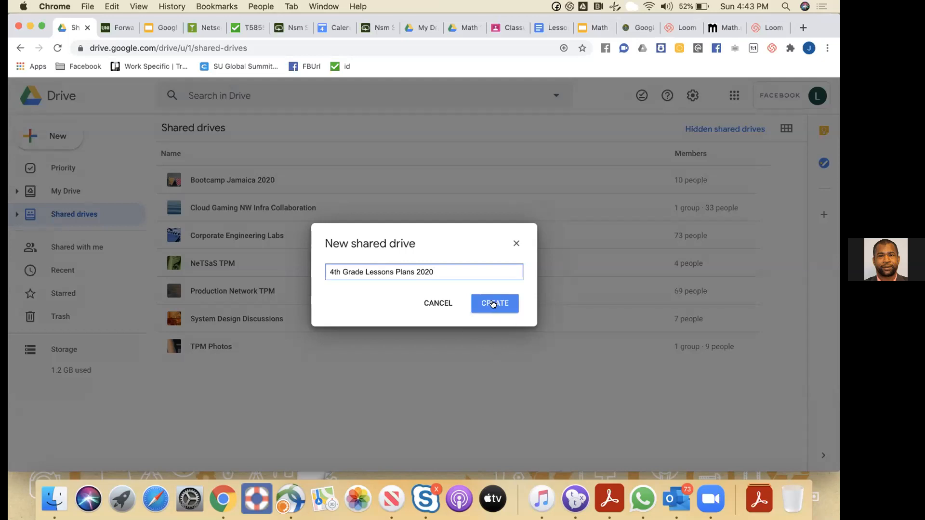
pyautogui.click(493, 303)
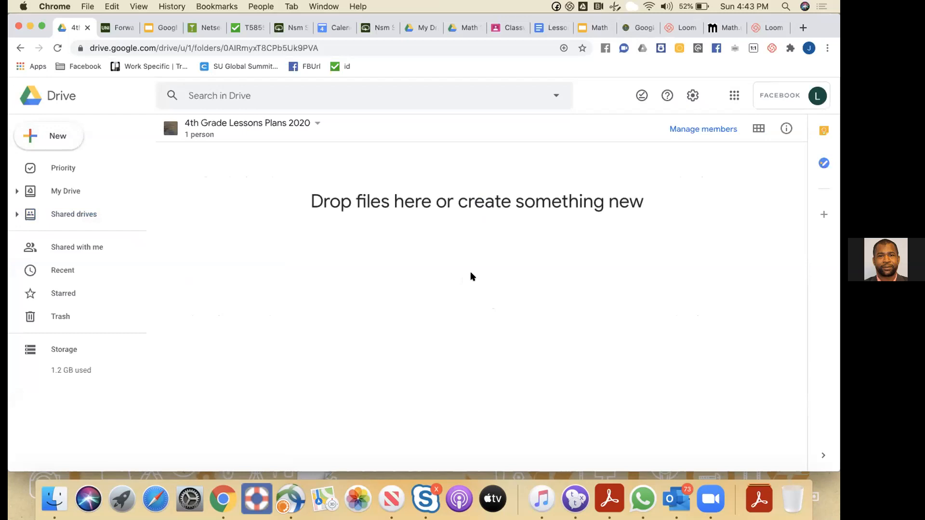
# Add the first account as a shared drive member with the note 'Shared lesson plans'
pyautogui.click(698, 128)
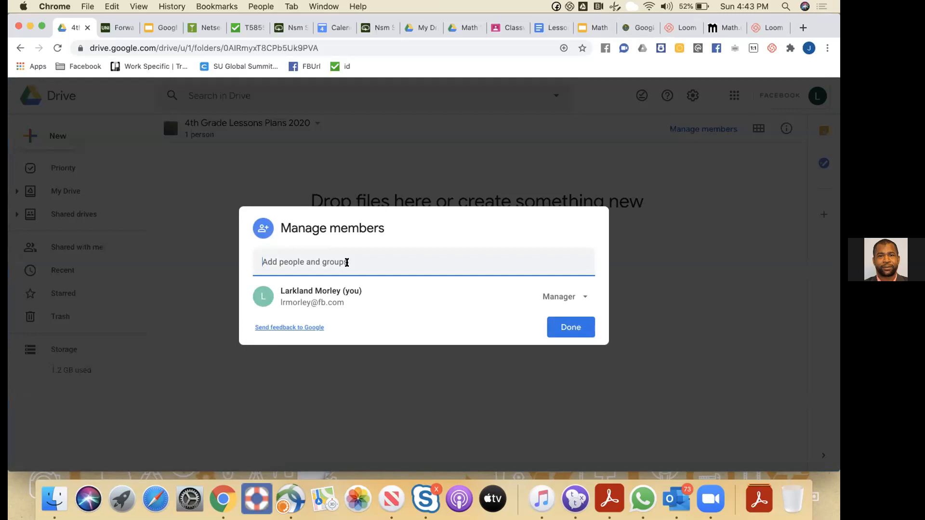
pyautogui.write('la')
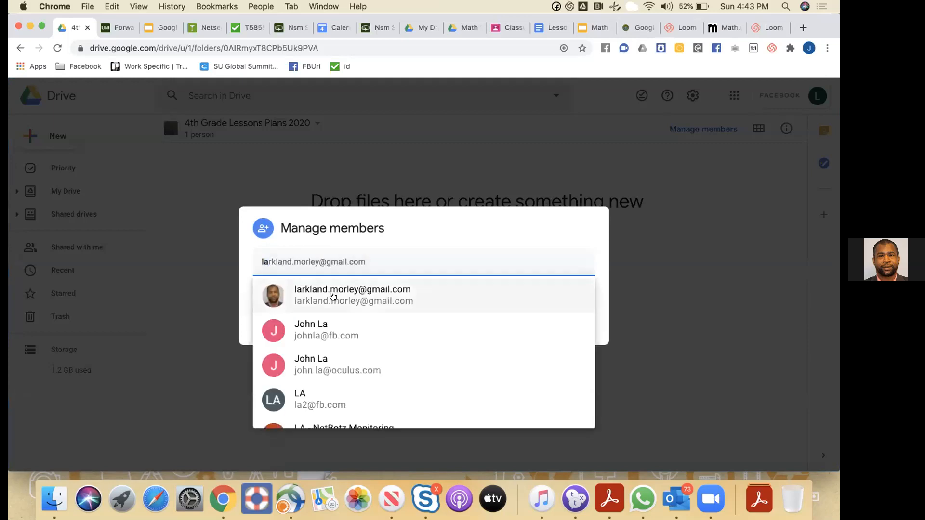
pyautogui.click(321, 287)
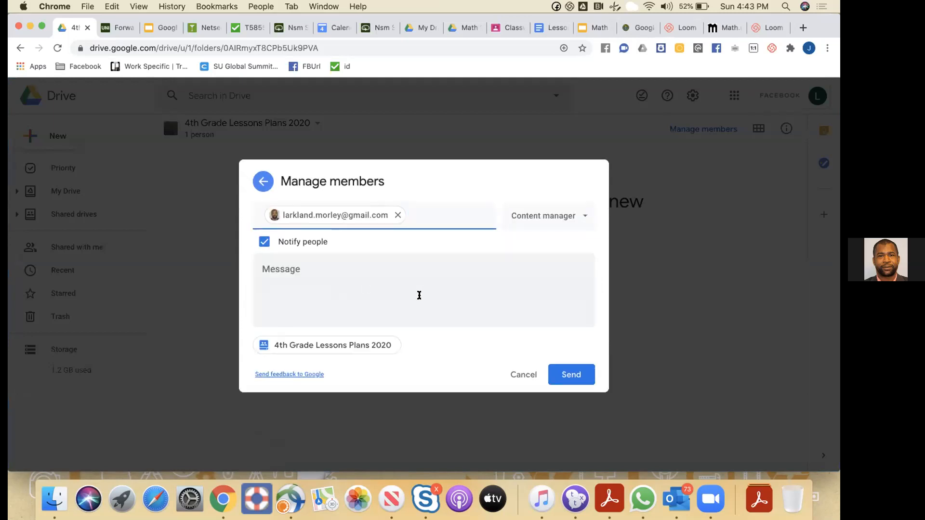
pyautogui.click(385, 287)
pyautogui.write('Shared l')
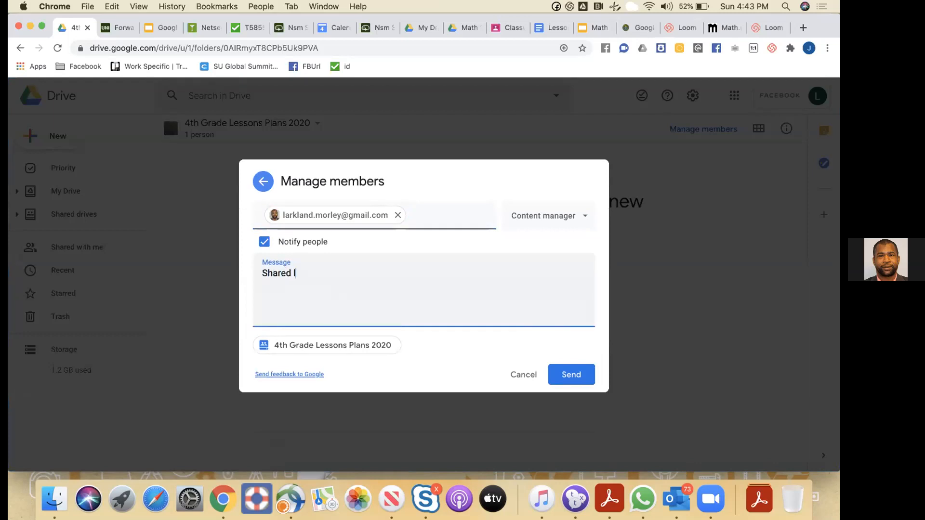
pyautogui.write('esson plans')
pyautogui.press('BackSpace')
pyautogui.write('plans')
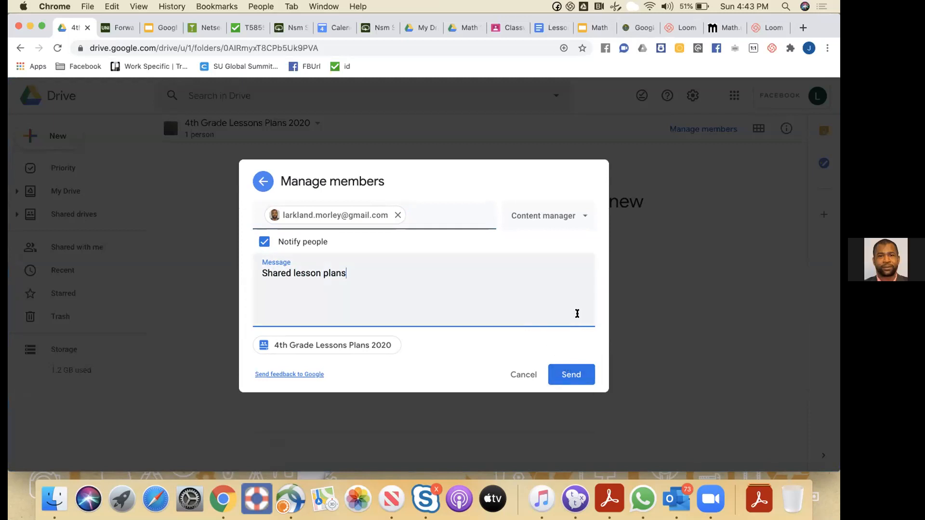
# Keep the Content manager role, send the invitation and confirm sharing with an outside account
pyautogui.click(584, 214)
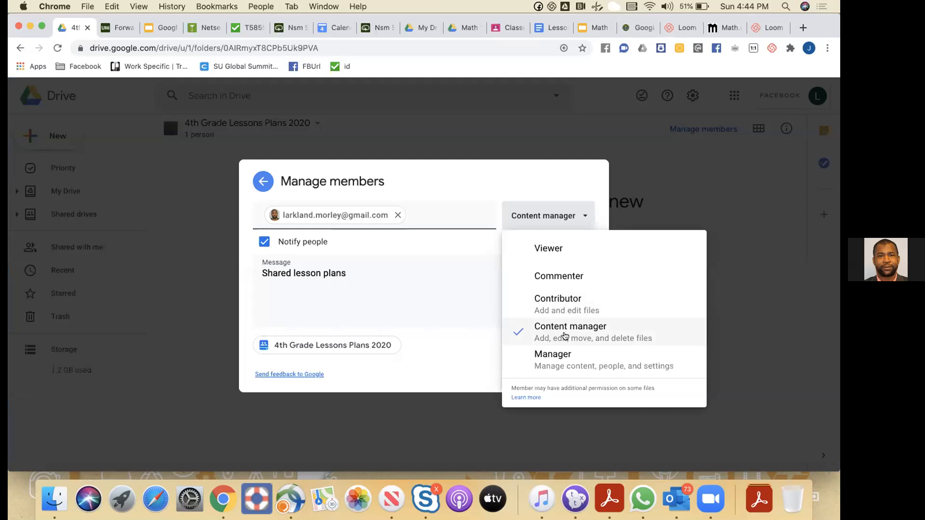
pyautogui.click(565, 335)
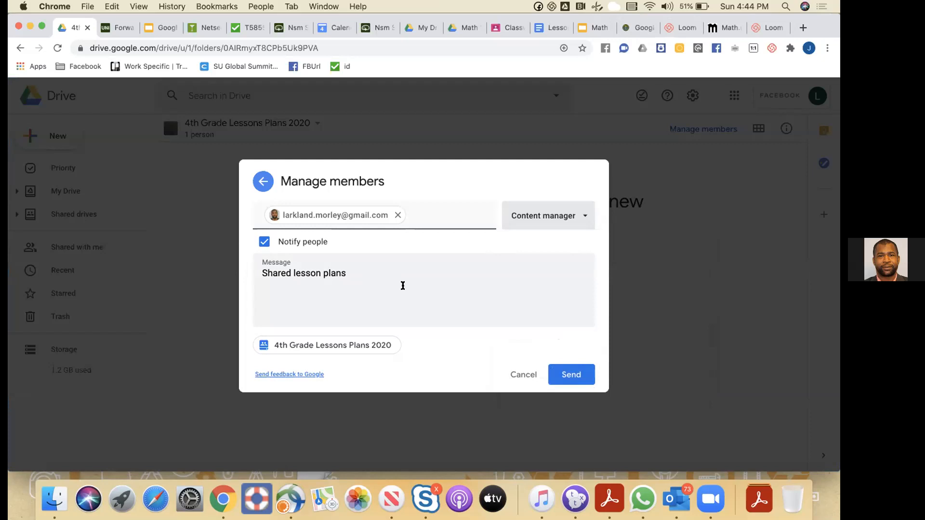
pyautogui.click(555, 369)
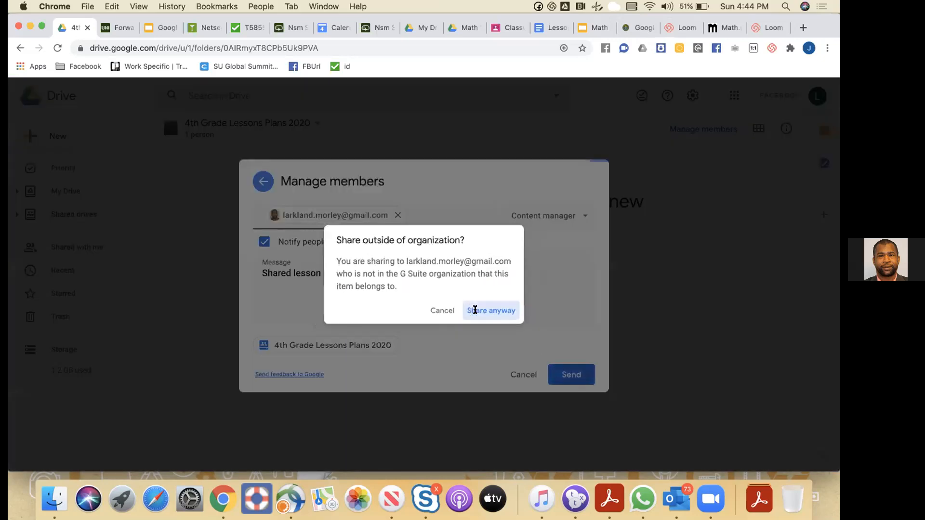
pyautogui.click(474, 310)
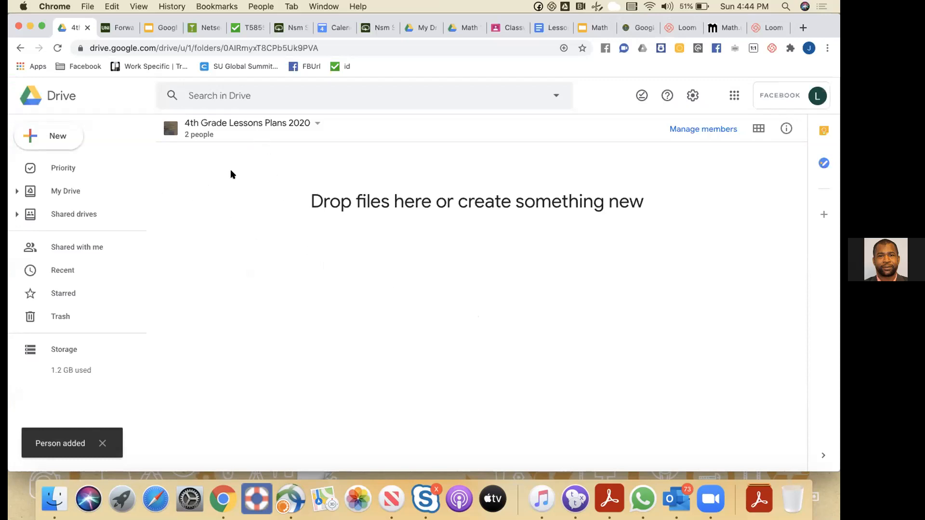
pyautogui.click(56, 138)
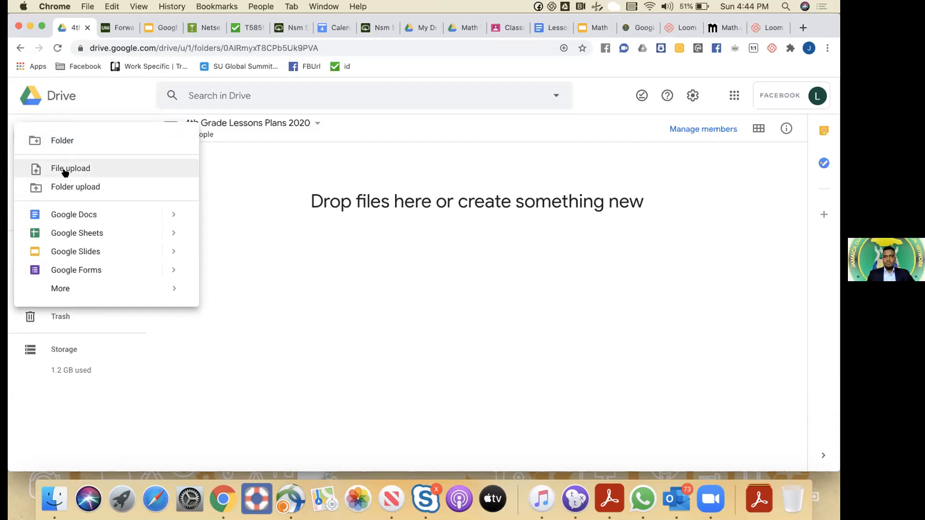
# Upload the vocal demonstration MP3 from the computer into the shared drive
pyautogui.click(65, 172)
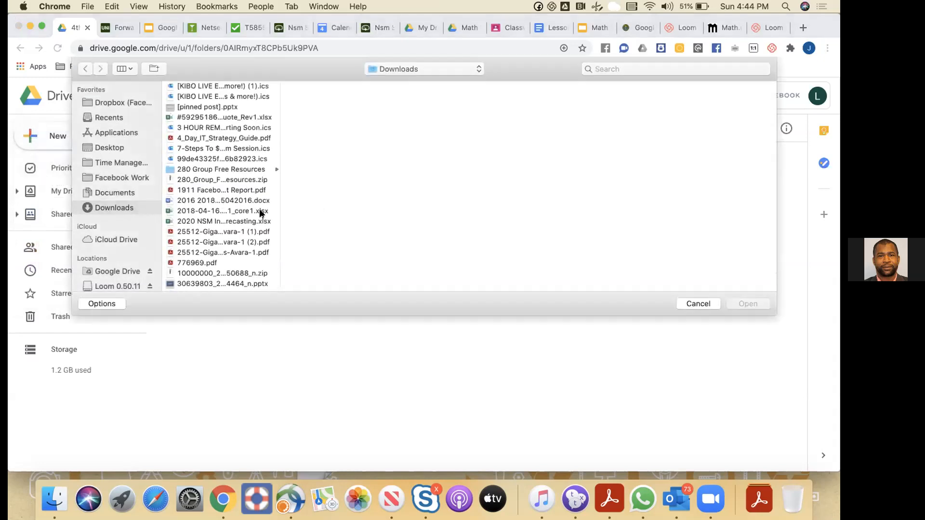
pyautogui.moveTo(279, 205); pyautogui.dragTo(312, 202)
pyautogui.scroll(-10, 276, 219)
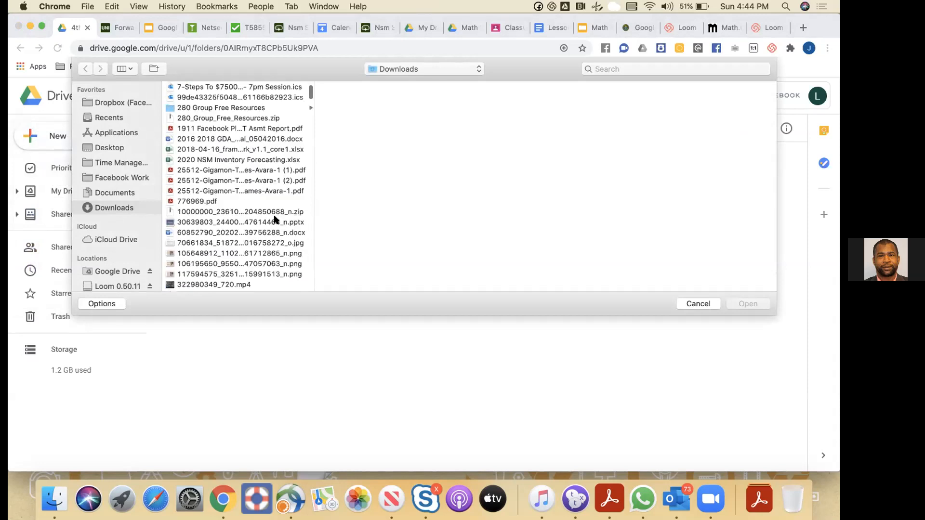
pyautogui.scroll(-10, 276, 219)
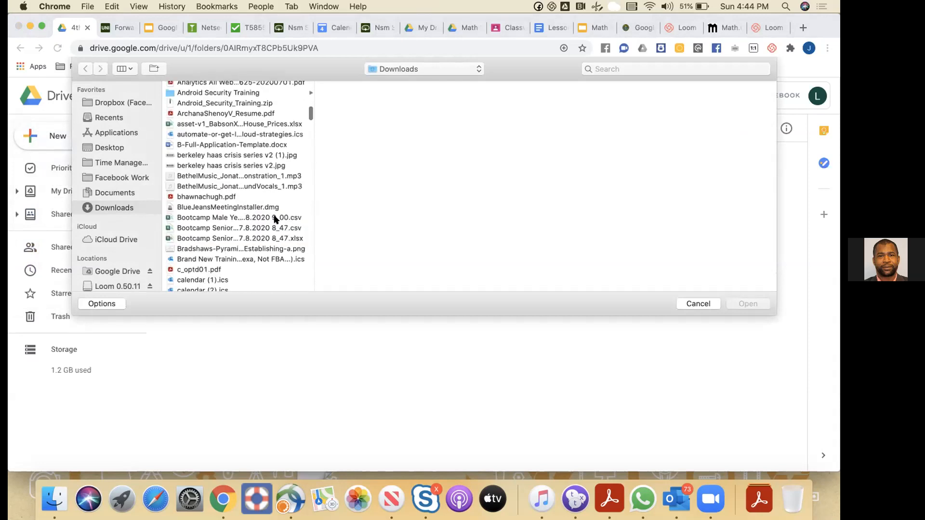
pyautogui.scroll(-2, 275, 217)
pyautogui.scroll(3, 263, 221)
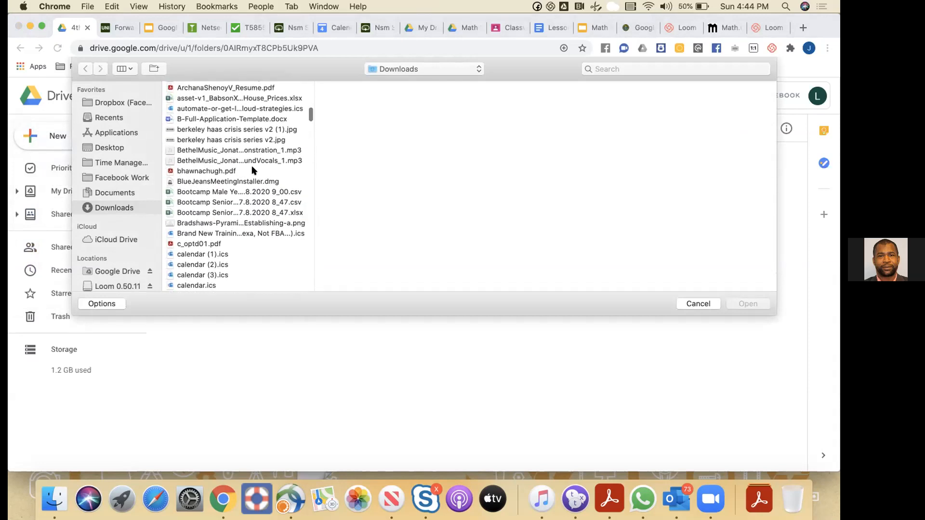
pyautogui.click(238, 150)
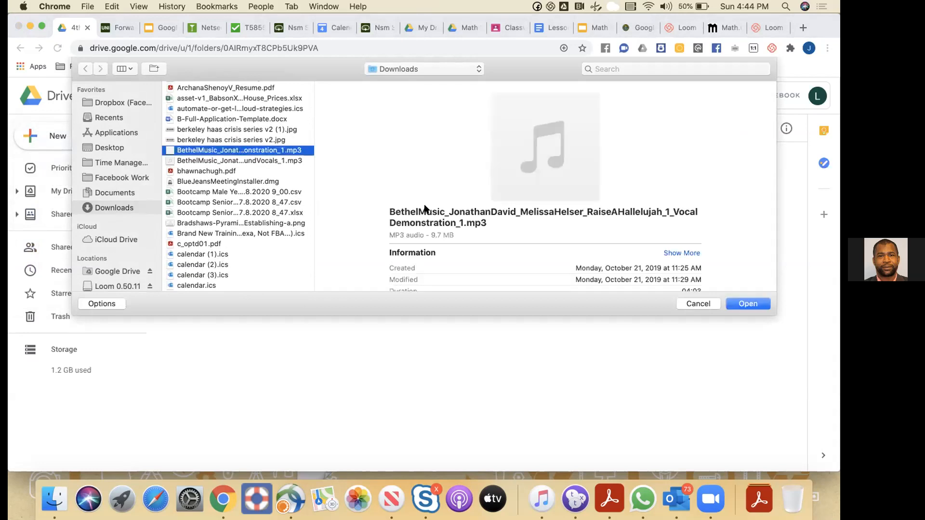
pyautogui.click(737, 305)
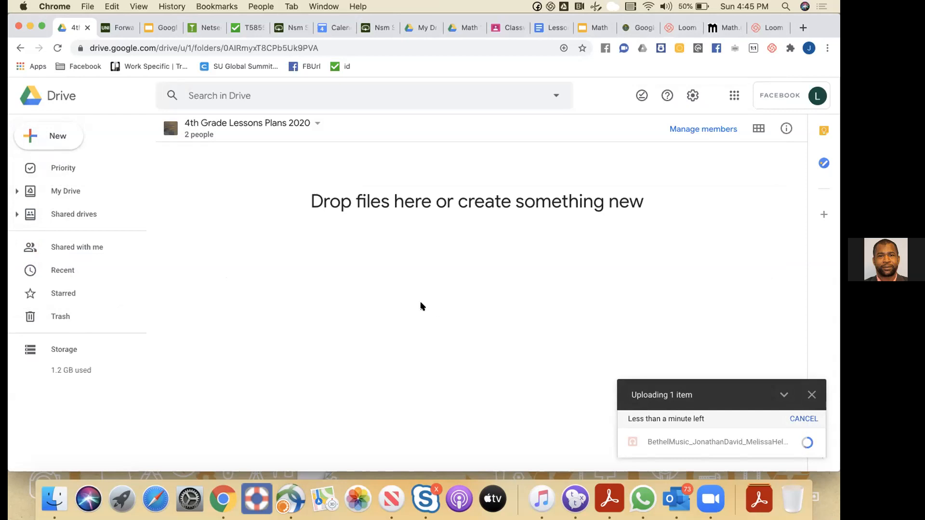
# Start another file upload and browse to 280 Group Free Resources > Product Management Resources > Product Management Infographics
pyautogui.click(61, 136)
pyautogui.click(82, 168)
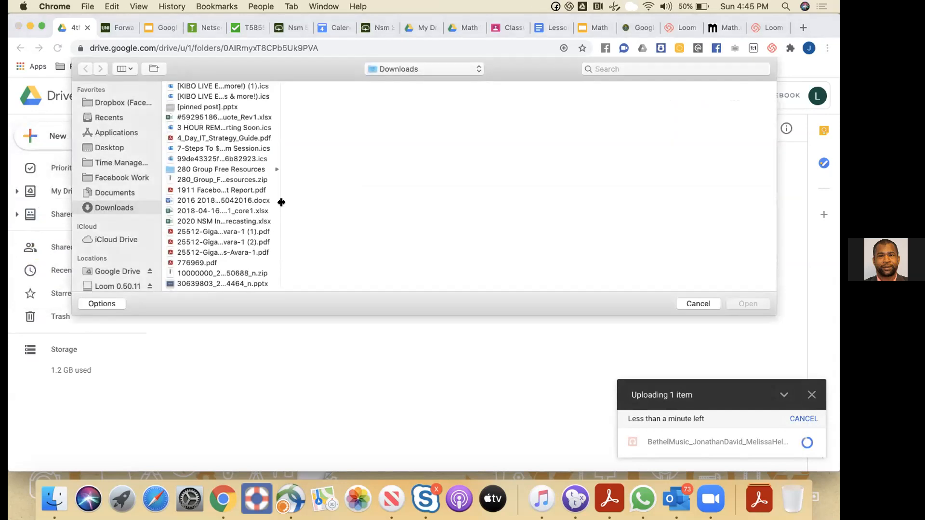
pyautogui.scroll(-3, 239, 200)
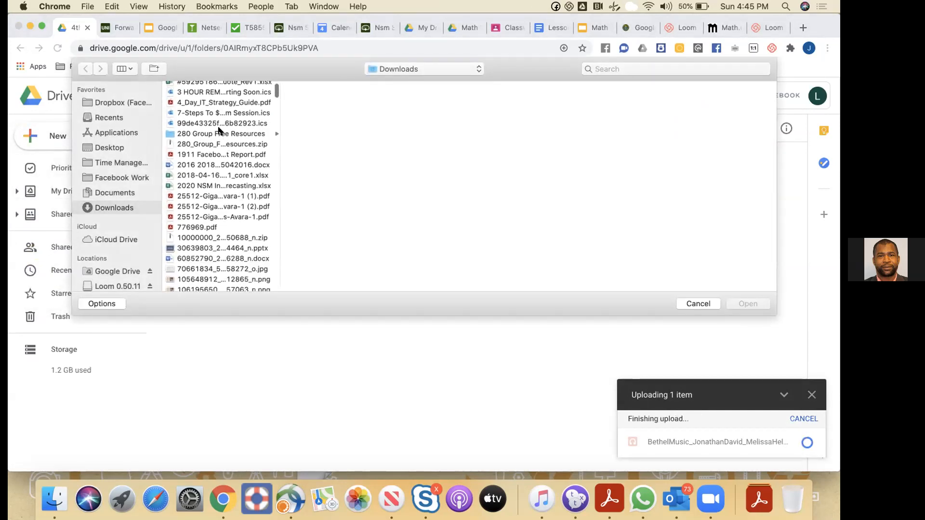
pyautogui.click(218, 133)
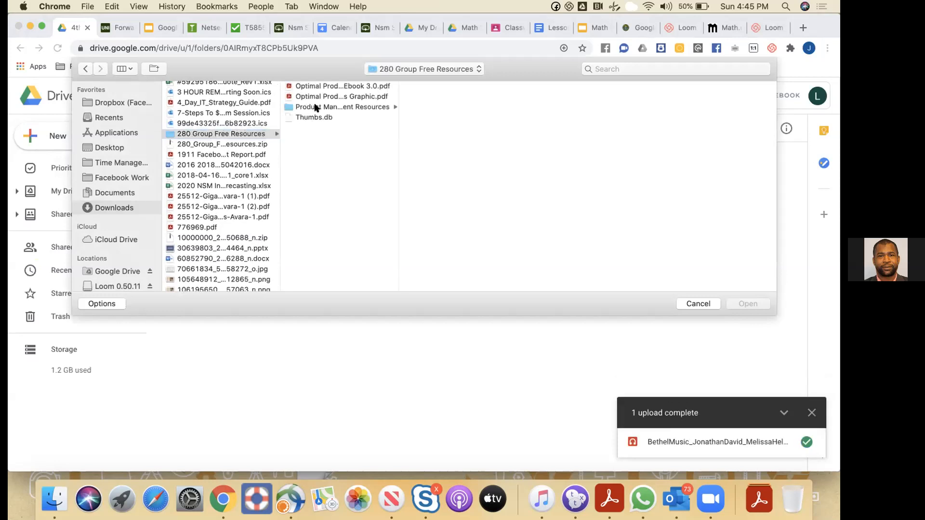
pyautogui.click(316, 108)
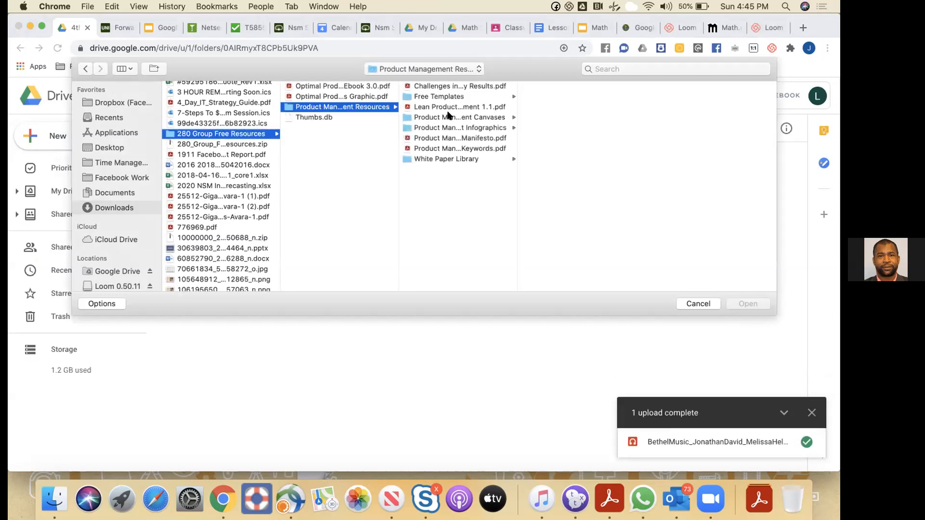
pyautogui.click(447, 118)
# Upload Press Release Template.docx from the Free Templates folder and preview it
pyautogui.click(443, 128)
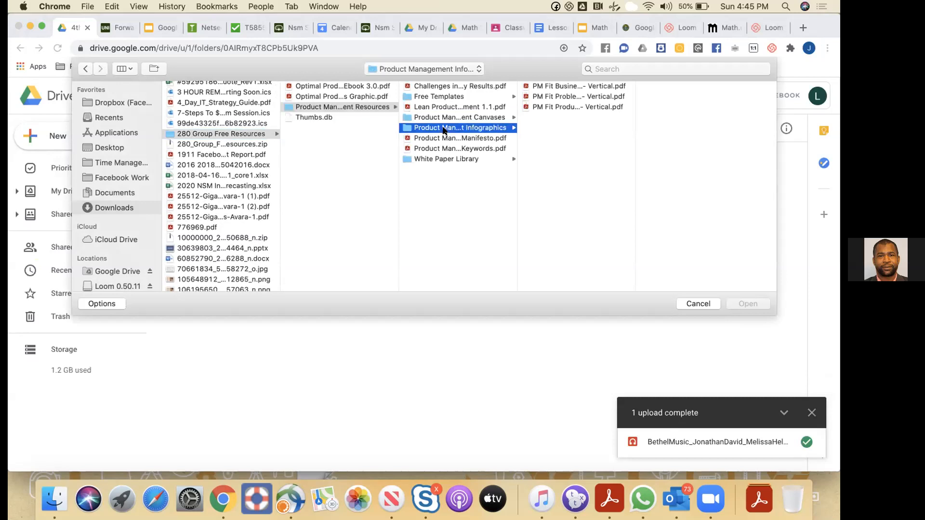
pyautogui.click(451, 96)
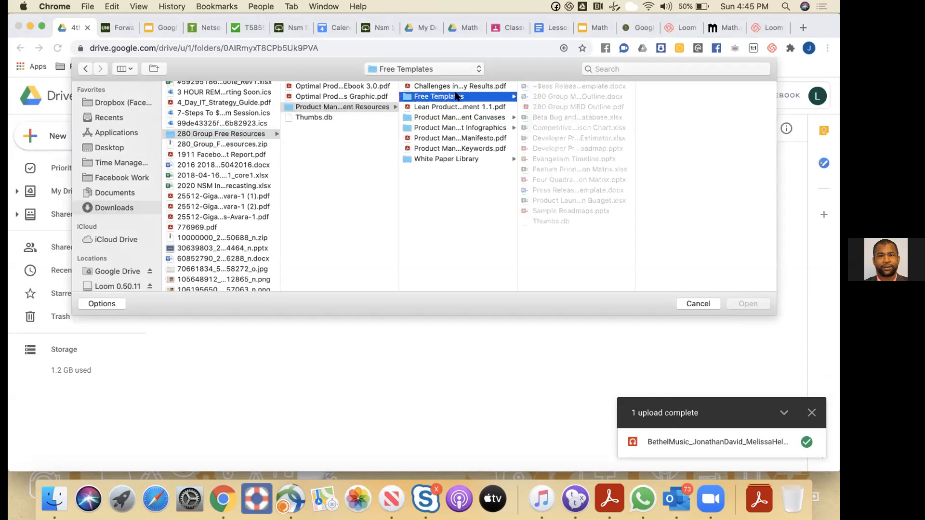
pyautogui.doubleClick(556, 190)
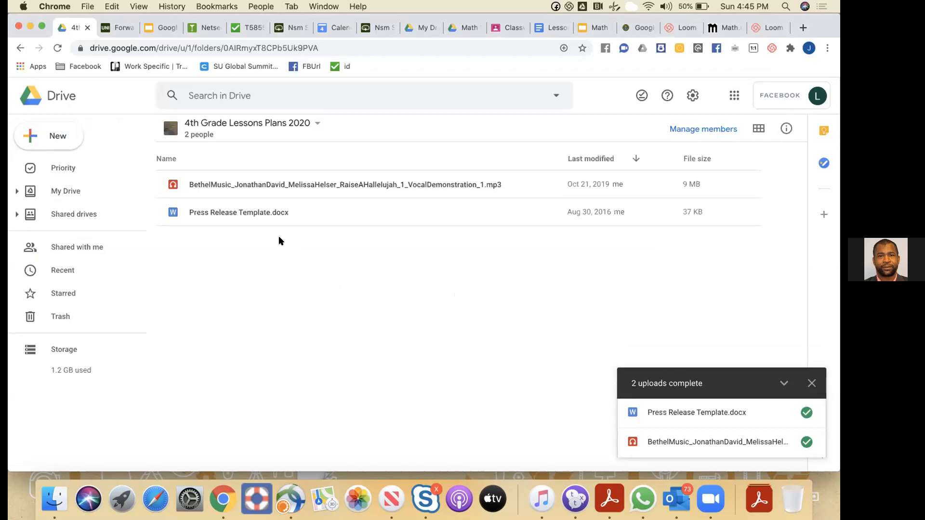
pyautogui.doubleClick(235, 213)
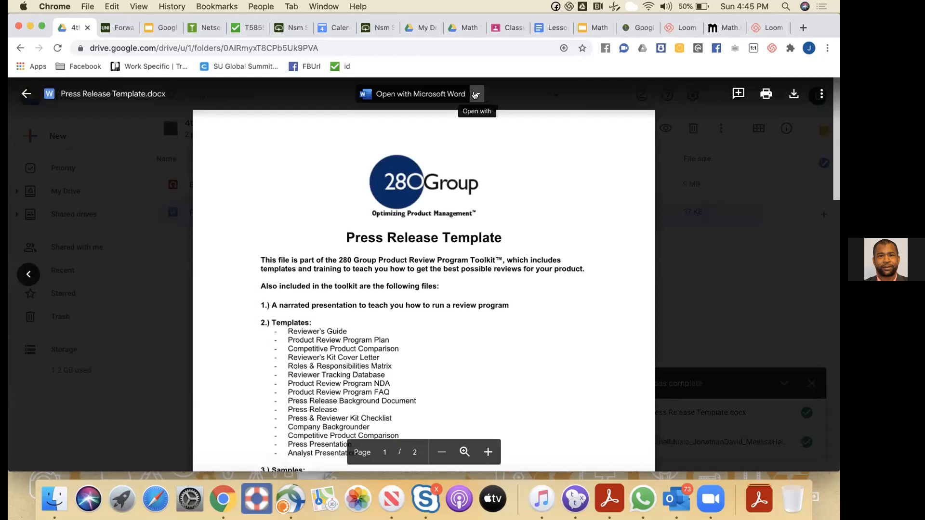
# Open Press Release Template.docx with Google Docs
pyautogui.click(475, 95)
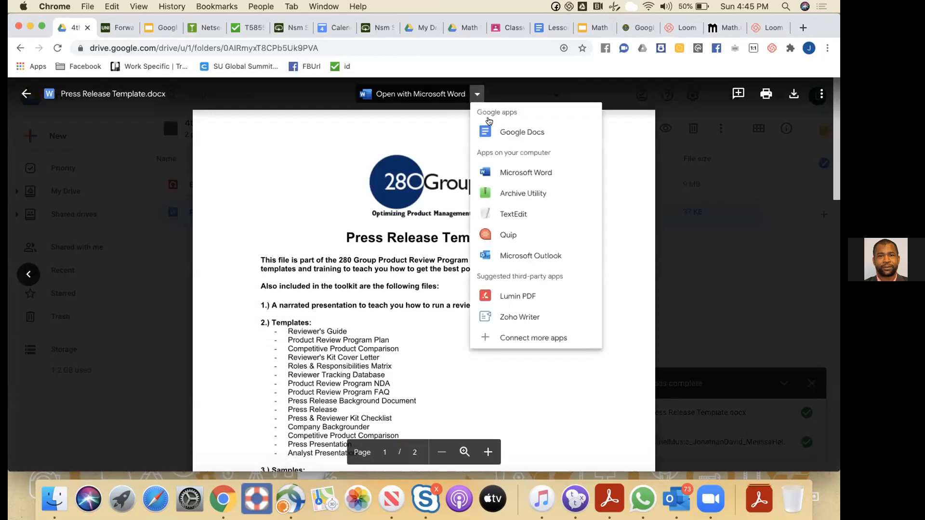
pyautogui.click(495, 131)
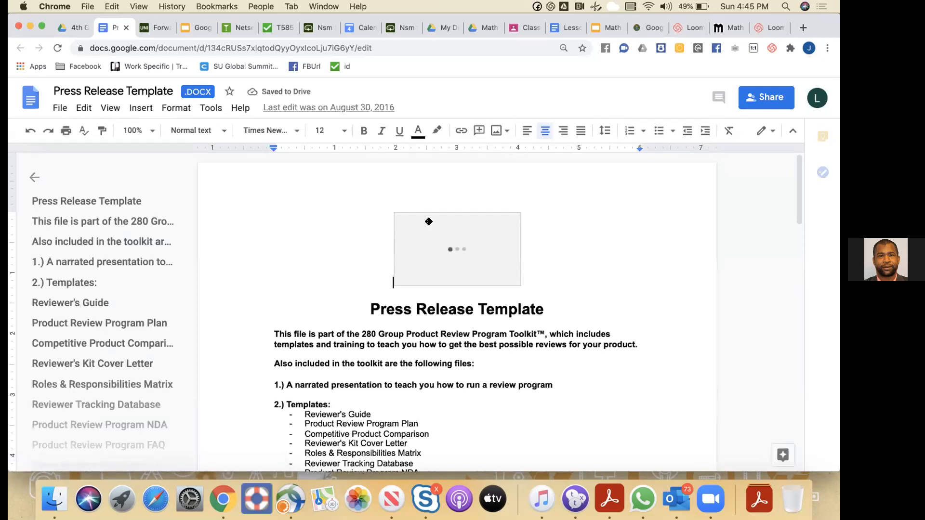
# Save the press release template as a Google Docs file, then return to the Drive tab
pyautogui.click(60, 108)
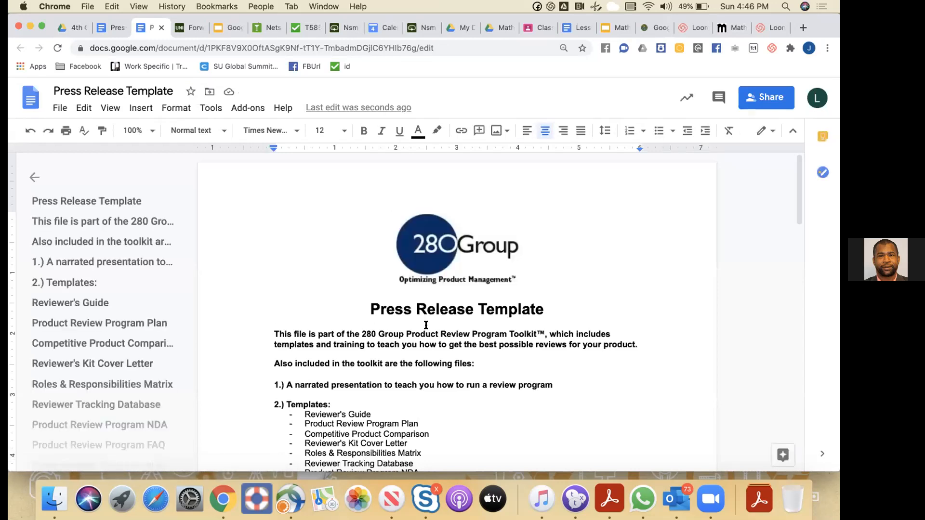
pyautogui.scroll(-10, 426, 325)
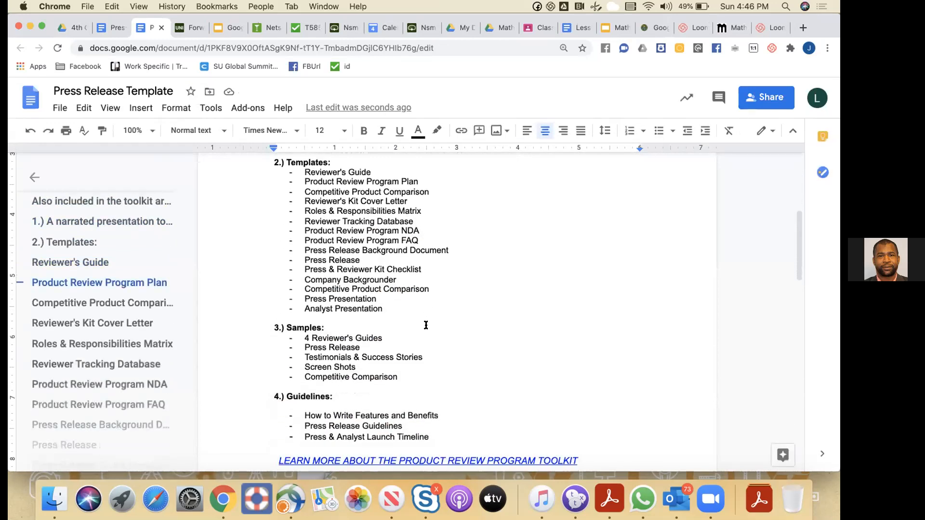
pyautogui.scroll(-10, 426, 325)
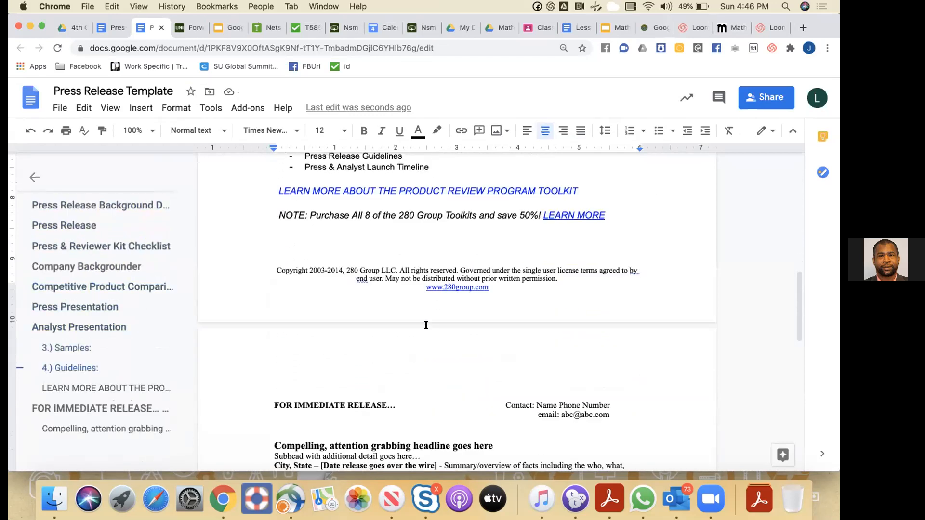
pyautogui.scroll(3, 426, 325)
pyautogui.scroll(15, 426, 325)
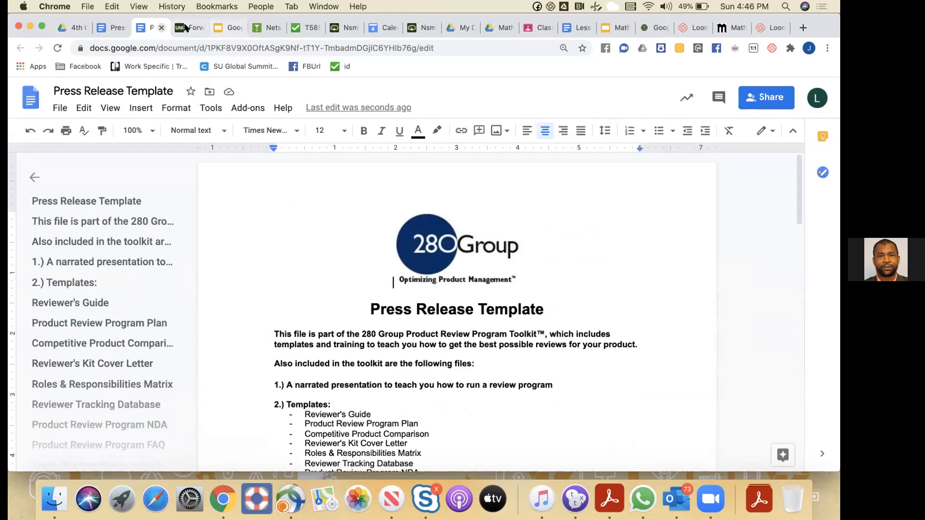
pyautogui.click(72, 28)
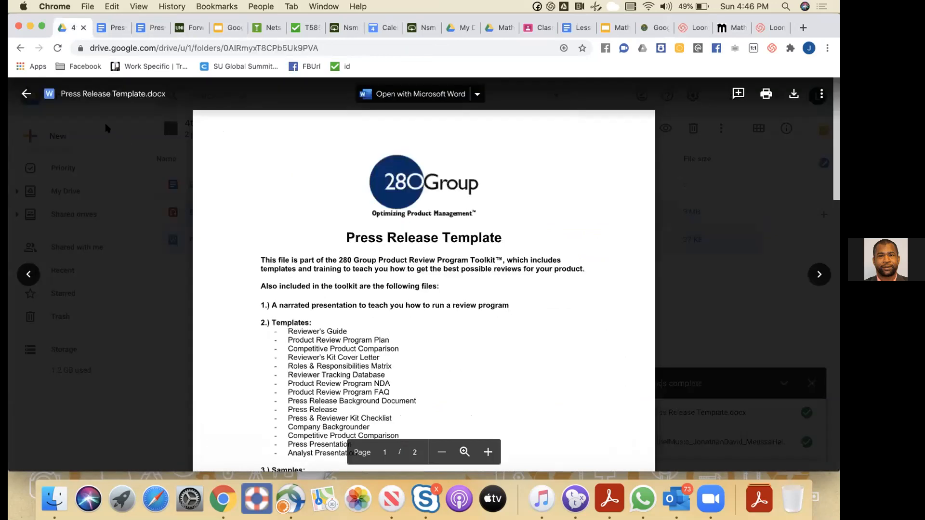
# Close the preview and upload Sample Roadmaps.pptx from the Free Templates folder
pyautogui.click(21, 95)
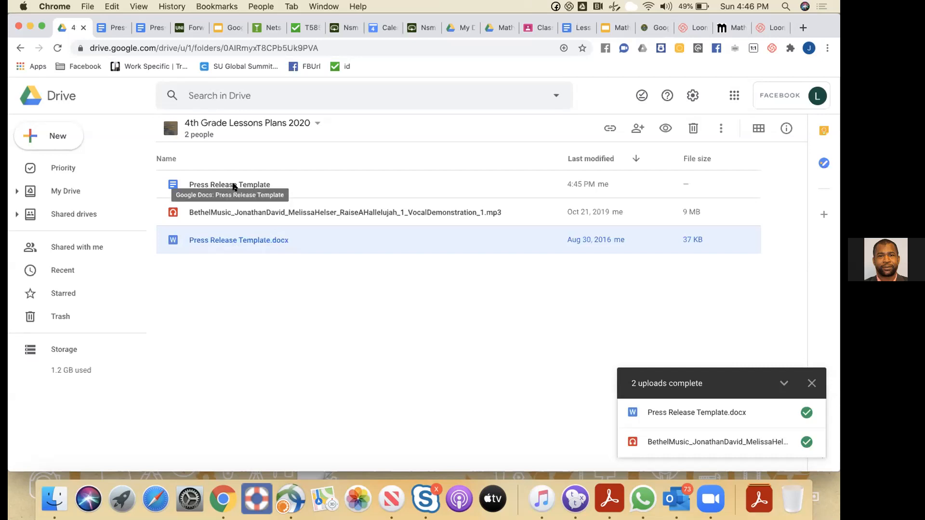
pyautogui.click(57, 137)
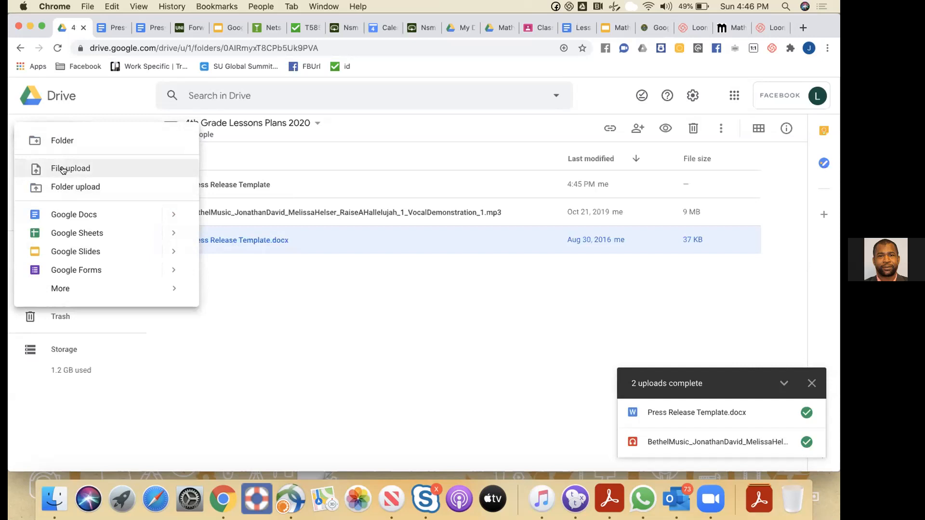
pyautogui.click(61, 168)
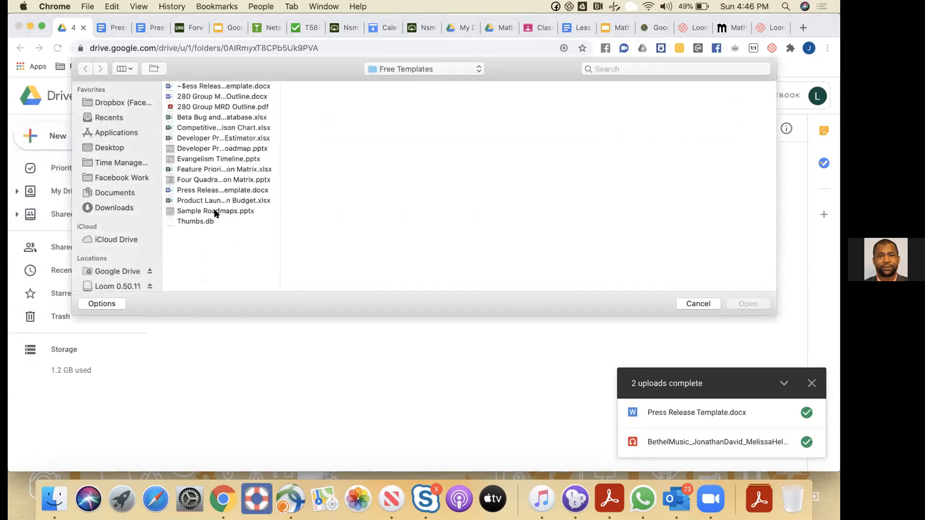
pyautogui.click(215, 212)
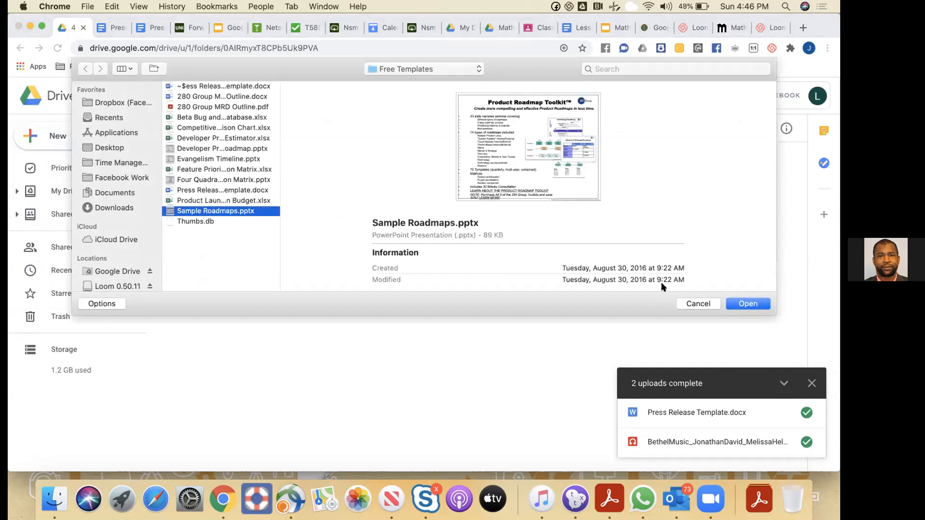
pyautogui.press('Return')
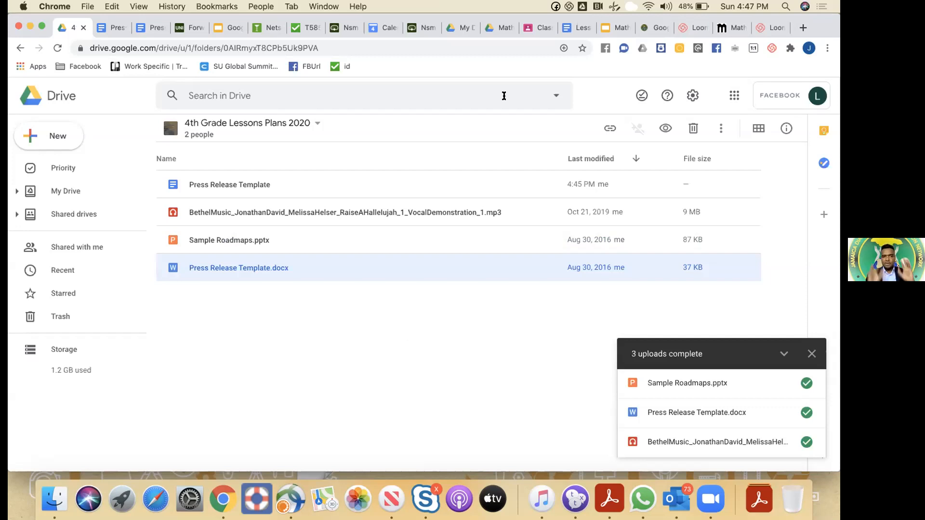
pyautogui.click(496, 30)
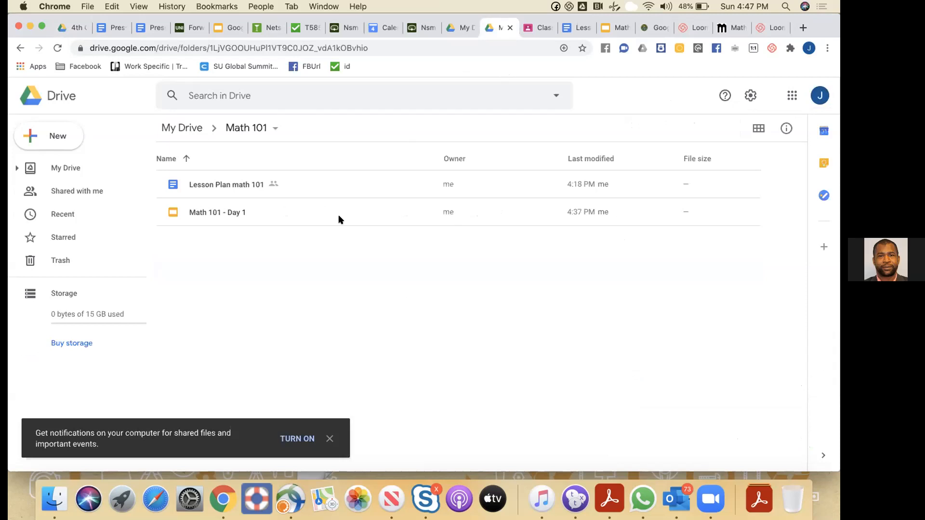
# Make a '4th Grade Lesson Plans 2020' folder at the top level of My Drive and open it
pyautogui.click(62, 168)
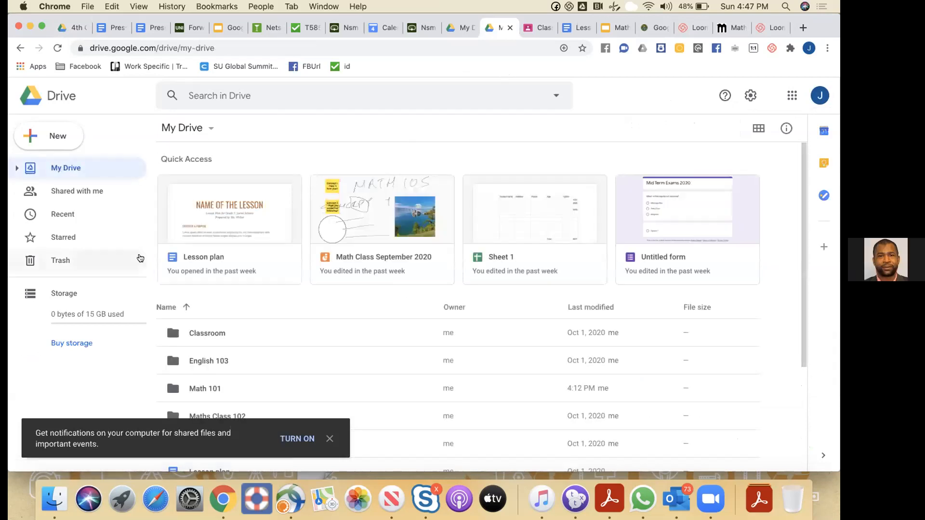
pyautogui.scroll(-5, 285, 326)
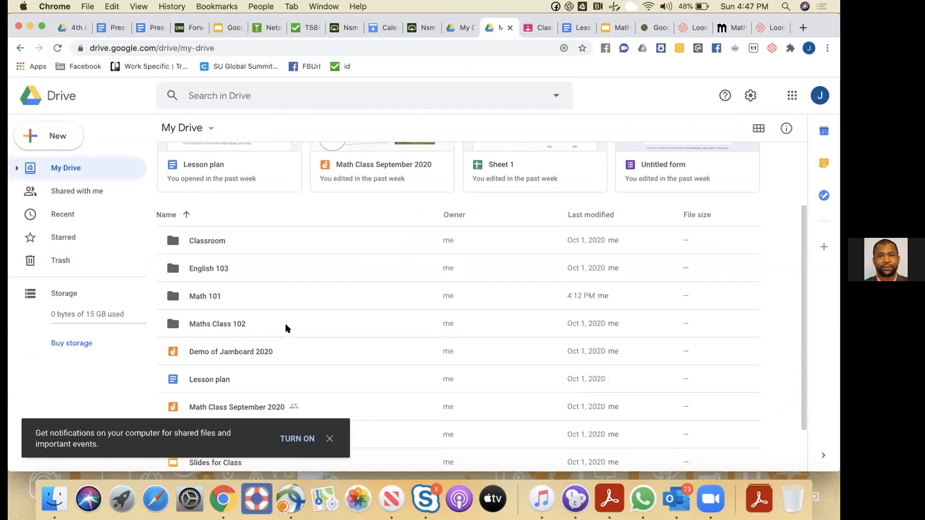
pyautogui.scroll(-1, 287, 328)
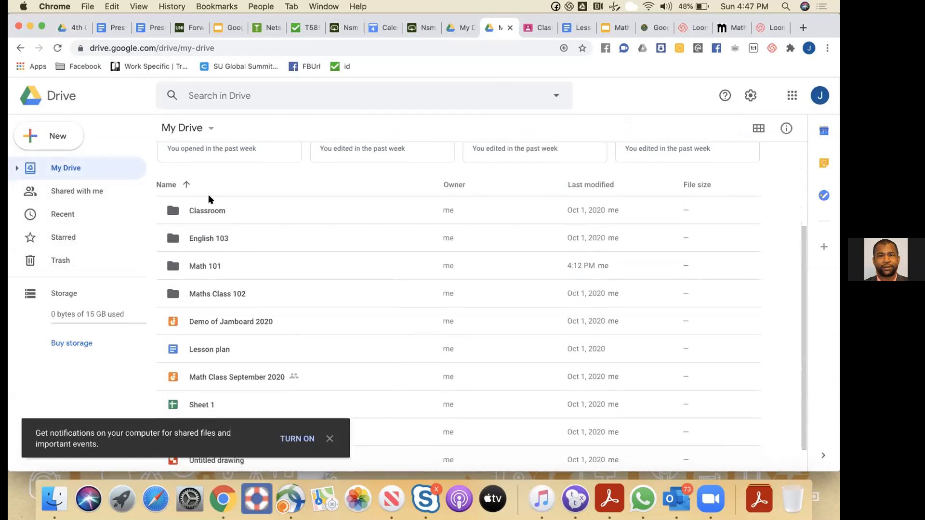
pyautogui.click(55, 137)
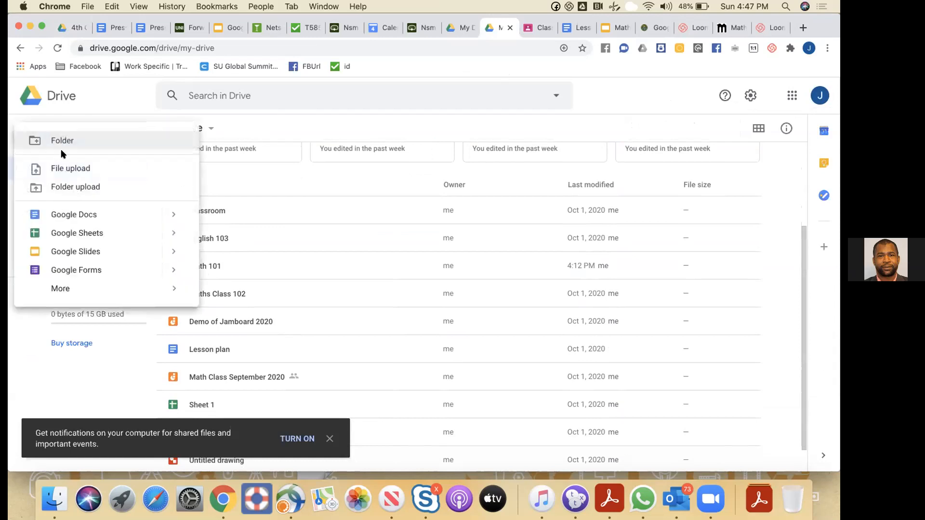
pyautogui.click(60, 140)
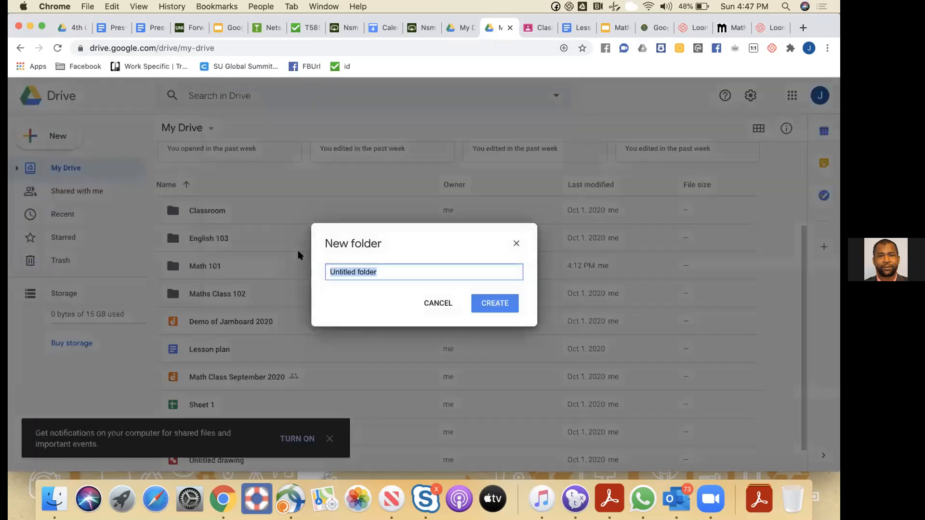
pyautogui.write('4th Grade Lesson Plans')
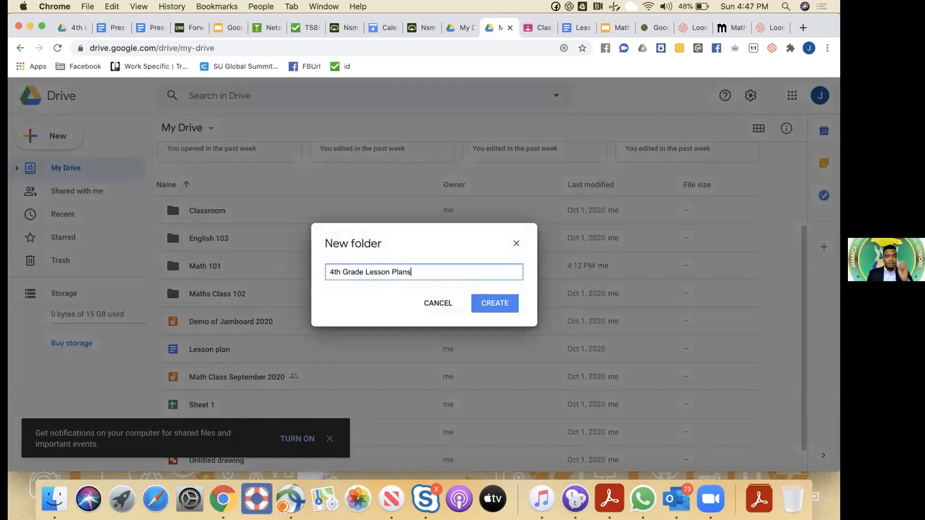
pyautogui.write(' 2020')
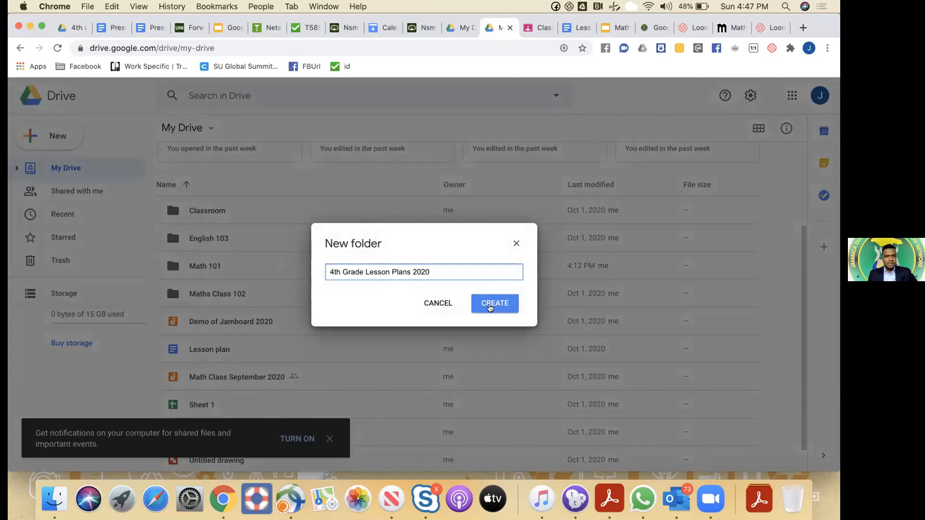
pyautogui.click(490, 307)
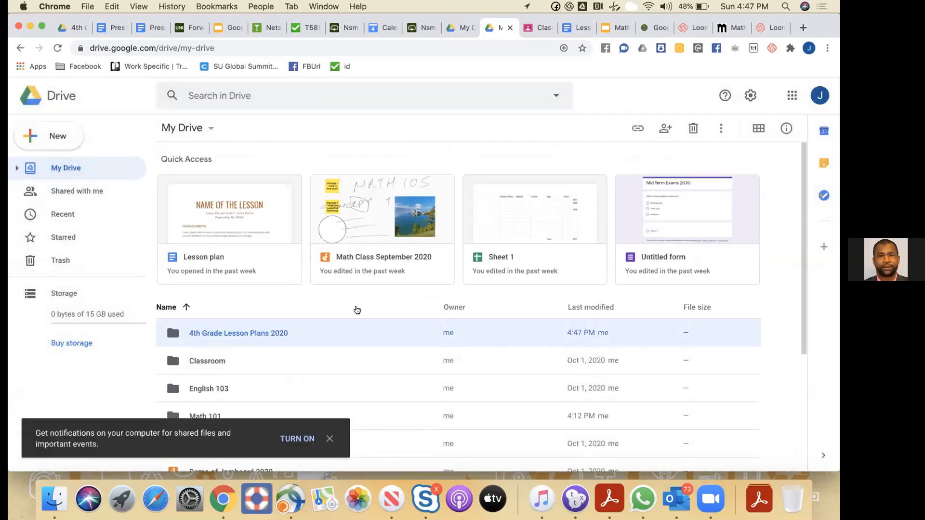
pyautogui.doubleClick(255, 333)
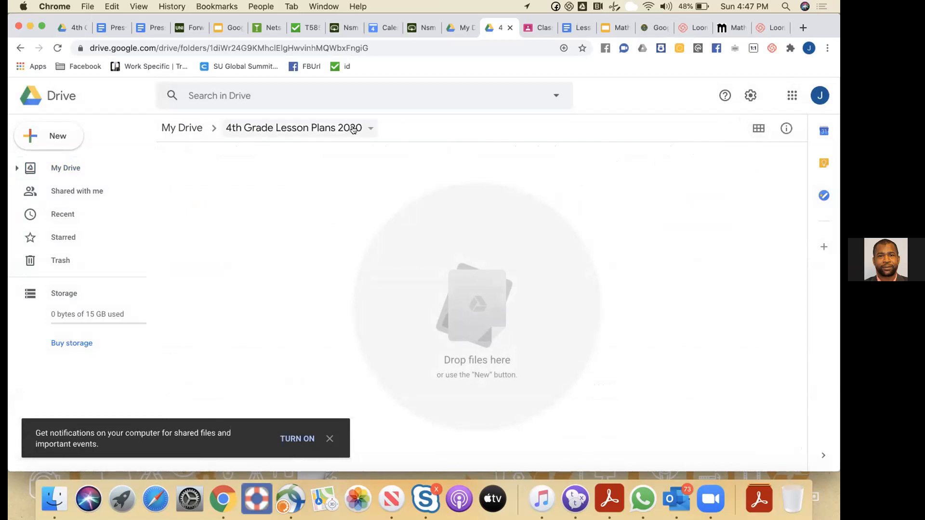
# Share the 4th Grade Lesson Plans 2020 folder with the second account's e-mail as Editor, notifying them
pyautogui.click(368, 128)
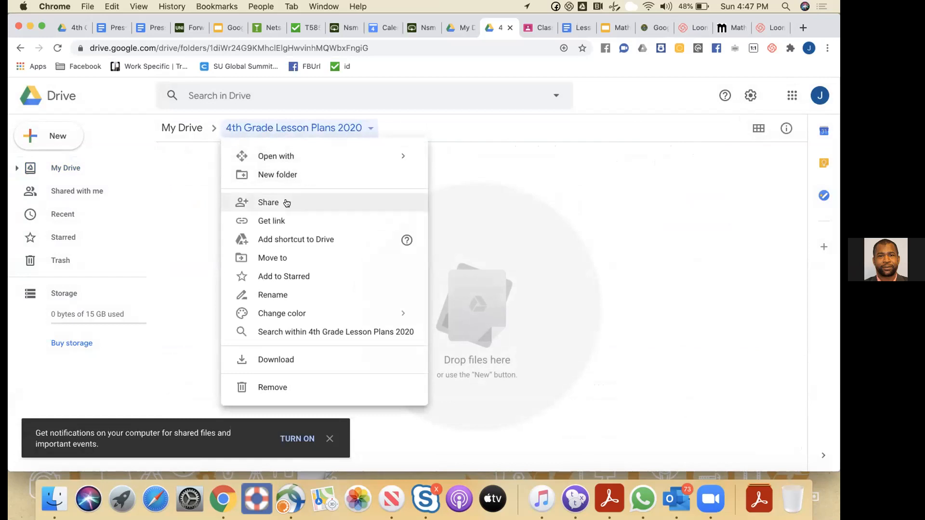
pyautogui.click(270, 202)
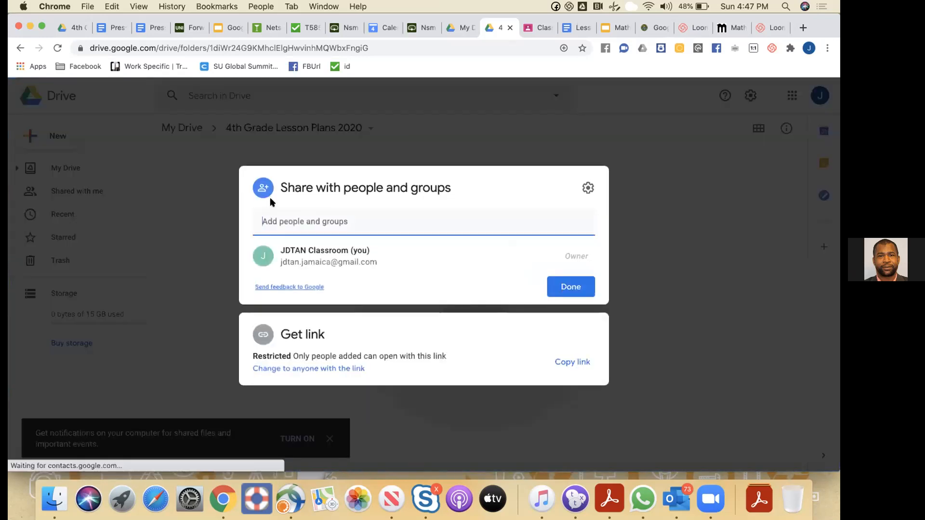
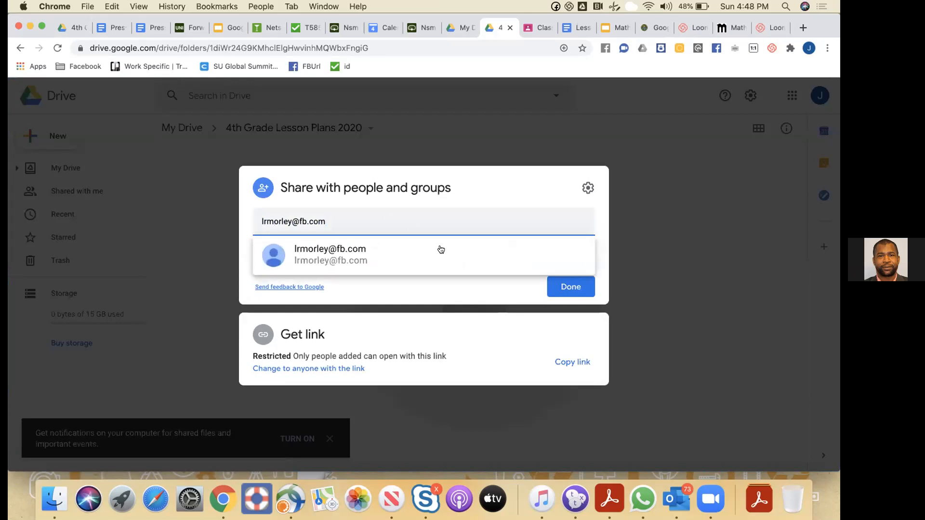
pyautogui.click(337, 256)
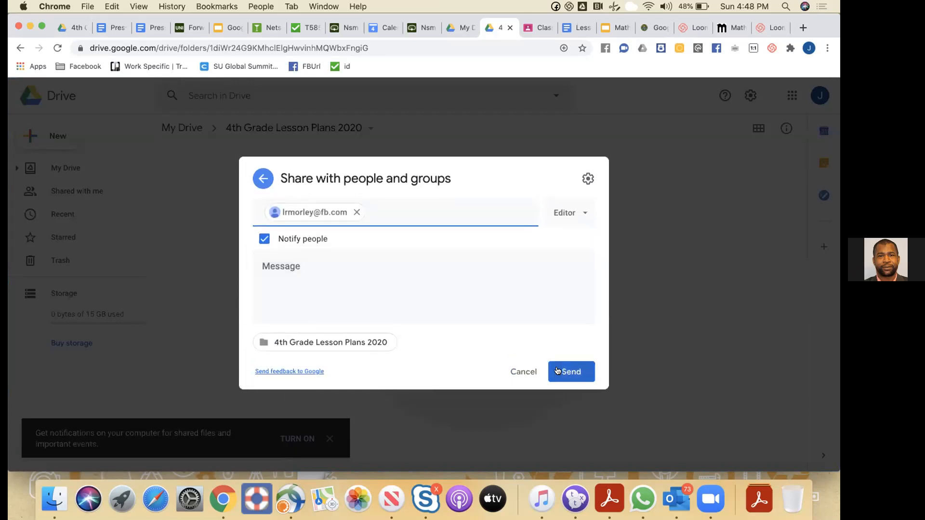
pyautogui.click(557, 371)
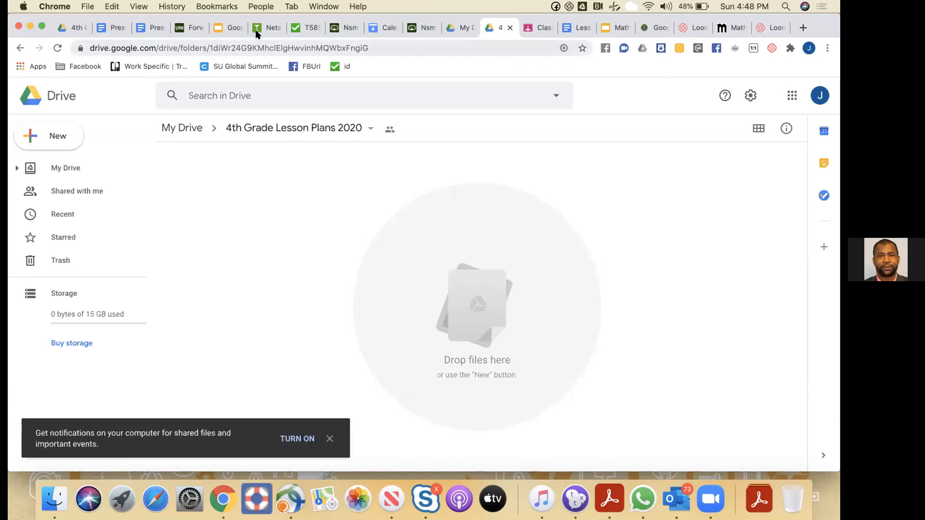
# In the second account's Drive, locate and select the 4th Grade Lesson Plans 2020 folder under Shared with me
pyautogui.click(80, 27)
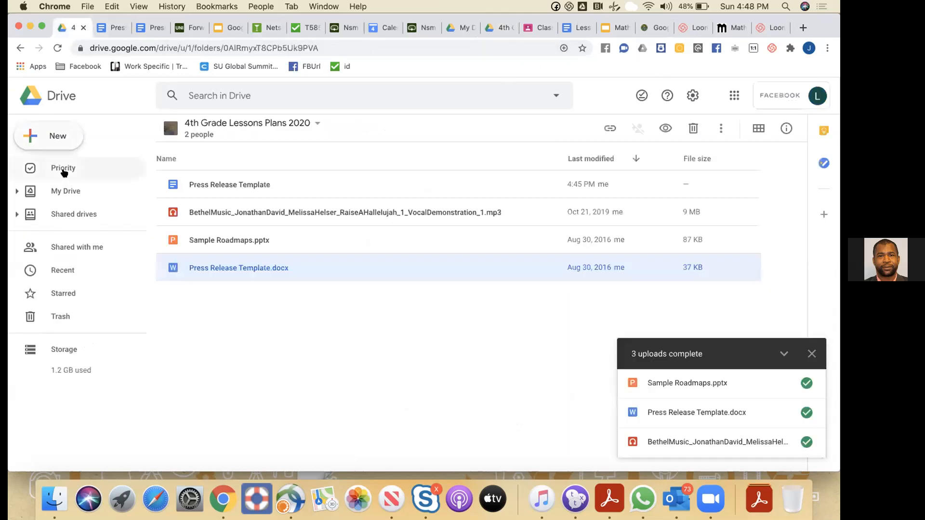
pyautogui.click(67, 250)
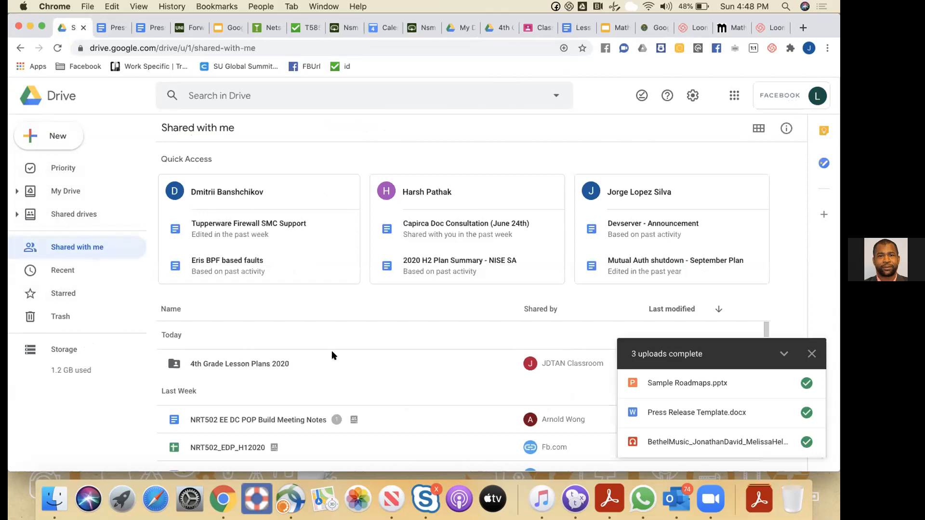
pyautogui.scroll(-2, 332, 354)
pyautogui.scroll(-5, 332, 355)
pyautogui.scroll(6, 331, 356)
pyautogui.click(236, 362)
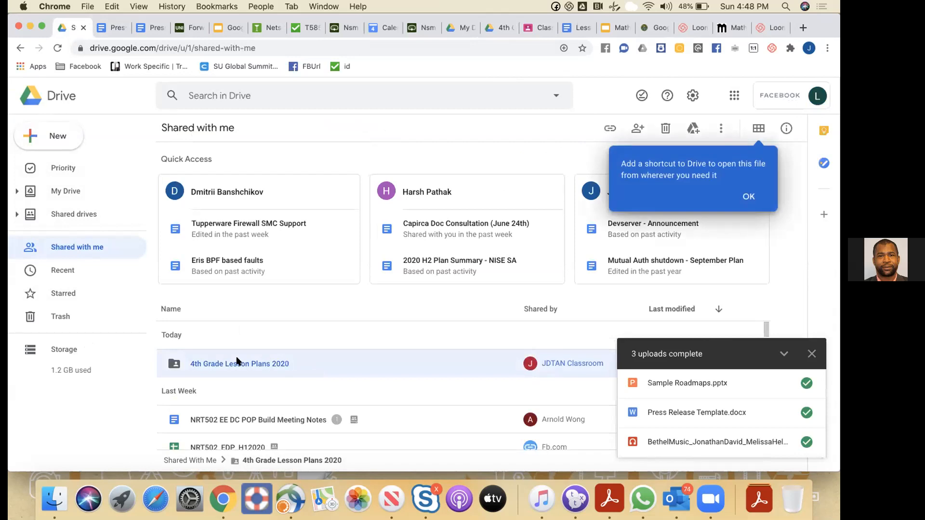
# Add a shortcut to the shared folder inside My Drive > Jamaica
pyautogui.rightClick(208, 362)
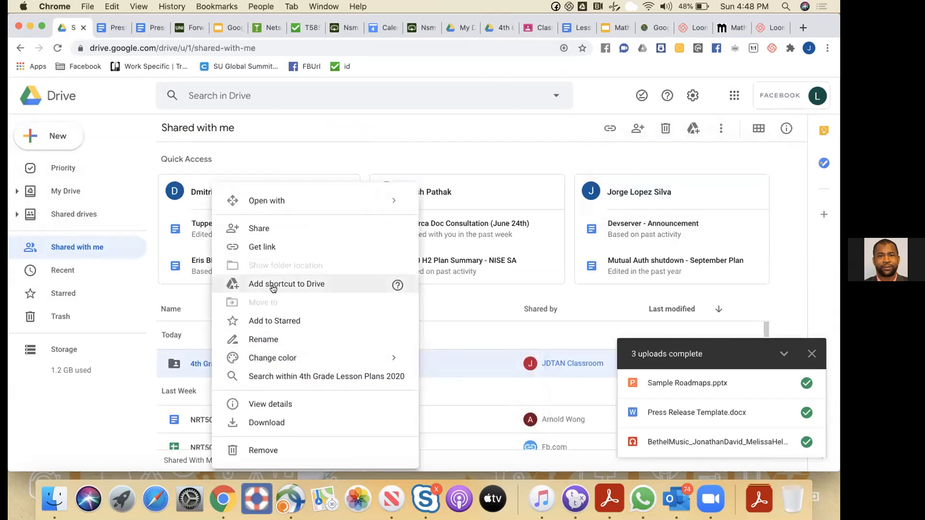
pyautogui.click(273, 288)
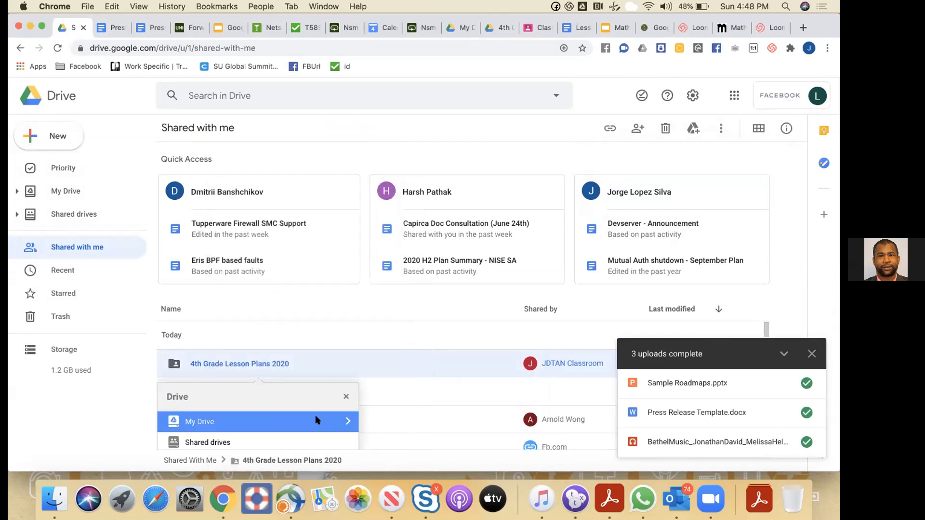
pyautogui.click(347, 422)
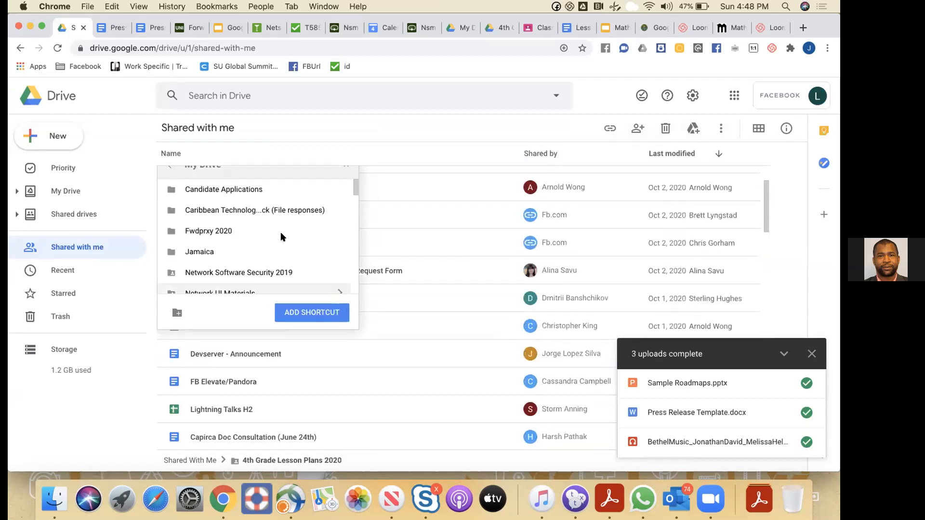
pyautogui.scroll(-1, 284, 231)
pyautogui.click(289, 223)
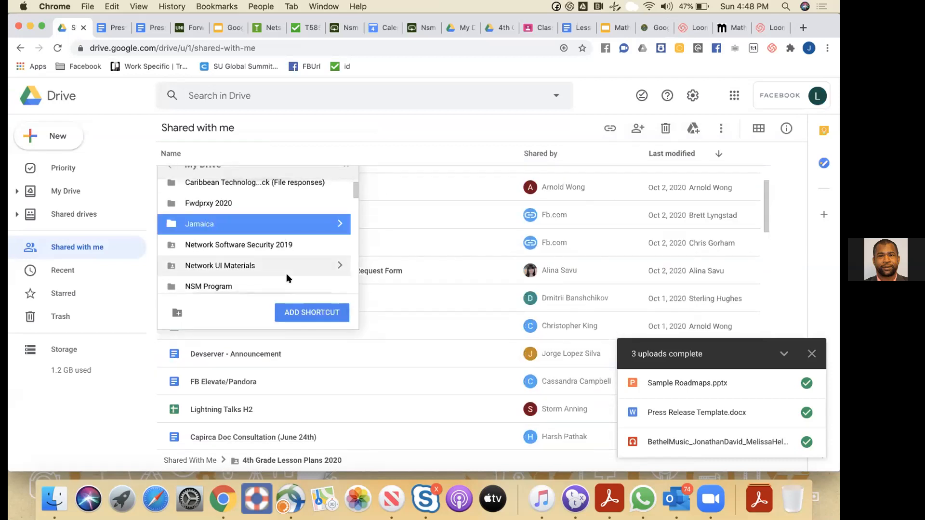
pyautogui.click(297, 311)
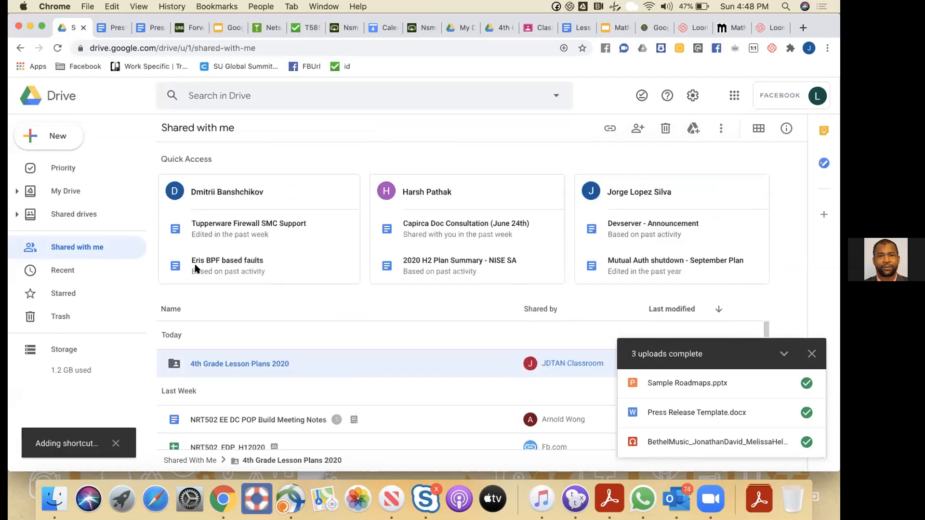
pyautogui.click(67, 191)
# Open the 4th Grade Lesson Plans 2020 shortcut inside the Jamaica folder
pyautogui.scroll(-3, 232, 346)
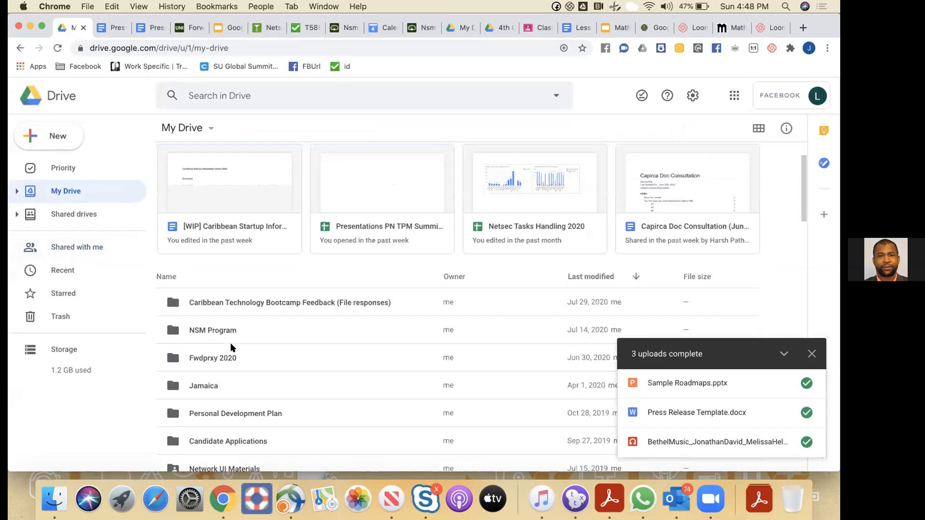
pyautogui.doubleClick(202, 375)
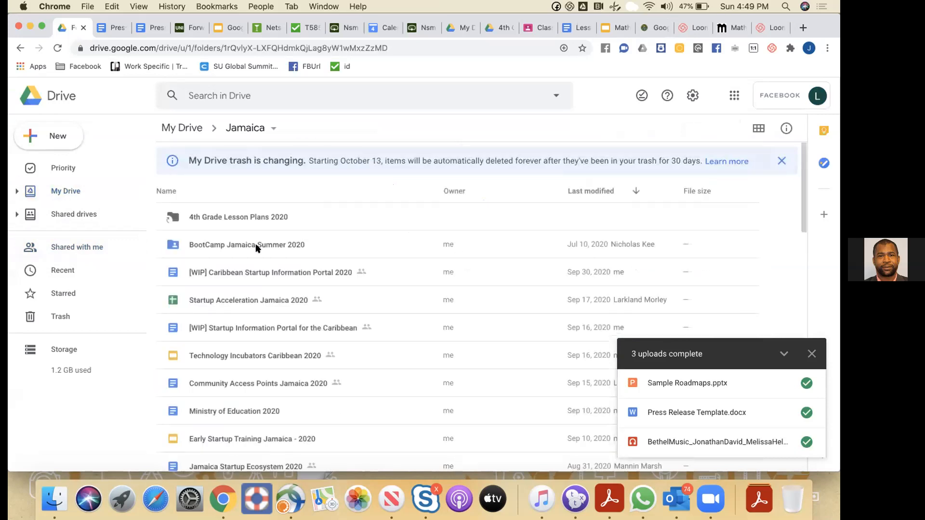
pyautogui.click(222, 217)
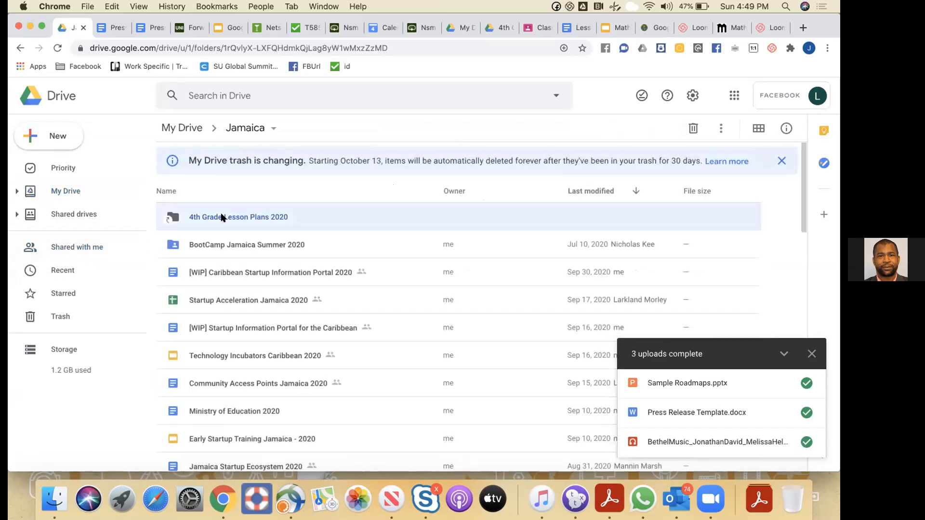
pyautogui.doubleClick(222, 217)
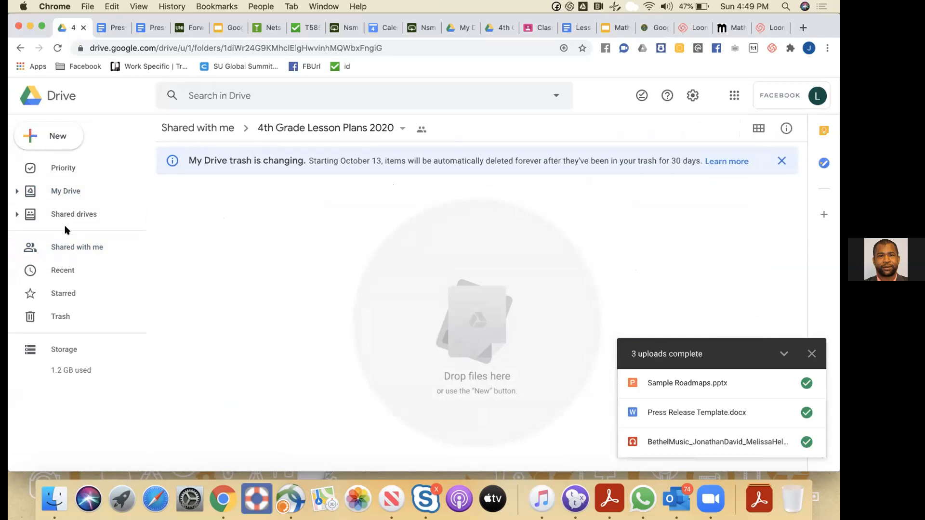
# Reopen the shortcut via My Drive > Jamaica, then switch to the owning account's 4th Grade tab
pyautogui.click(61, 199)
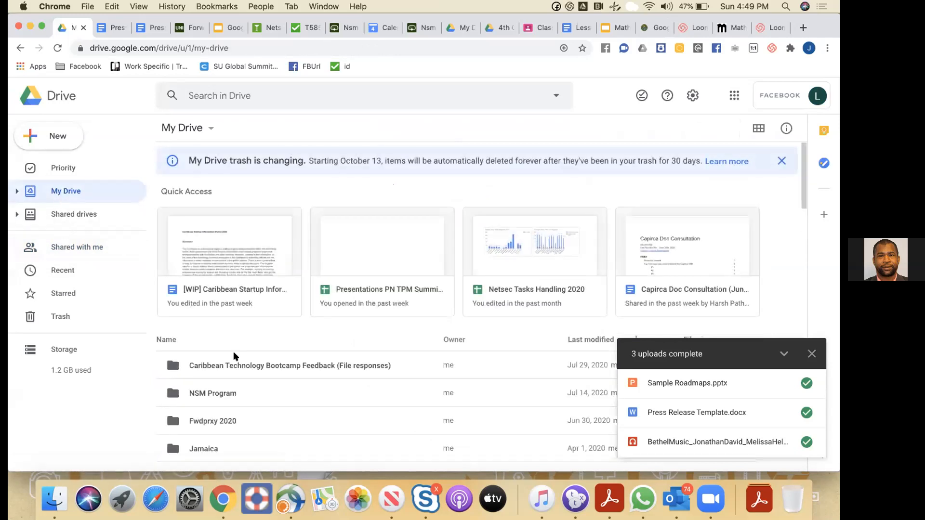
pyautogui.scroll(-3, 205, 347)
pyautogui.doubleClick(205, 347)
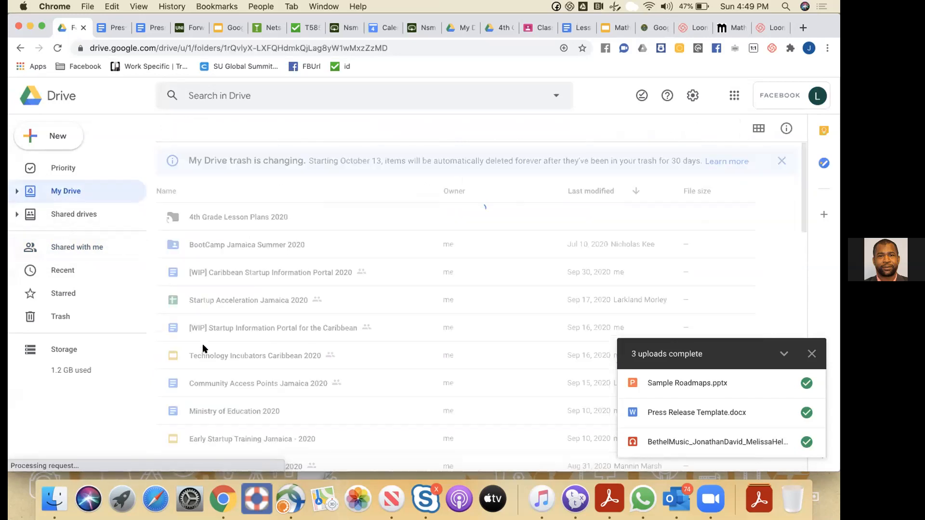
pyautogui.doubleClick(247, 219)
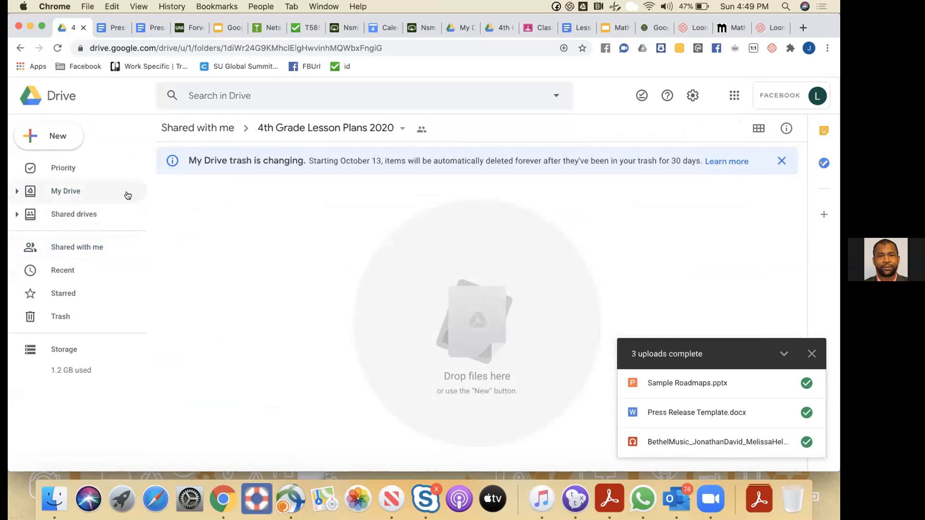
pyautogui.click(64, 194)
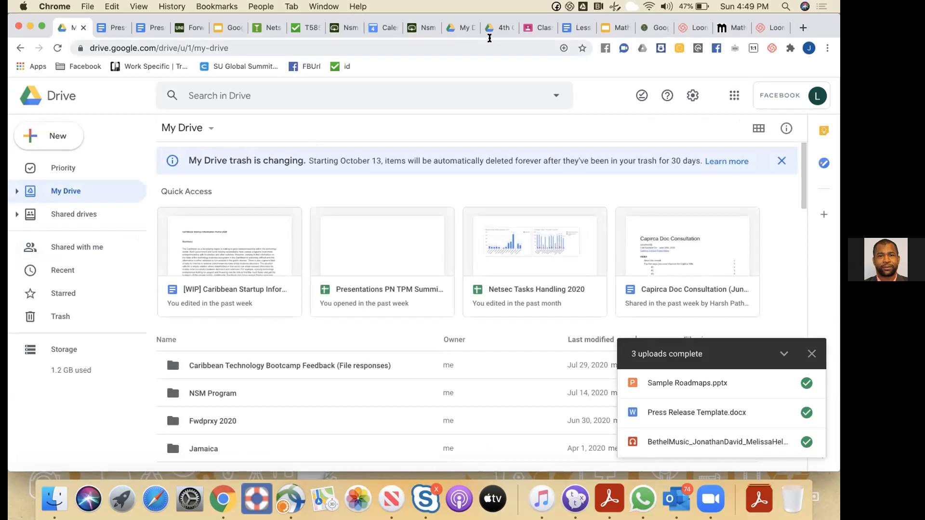
pyautogui.click(495, 30)
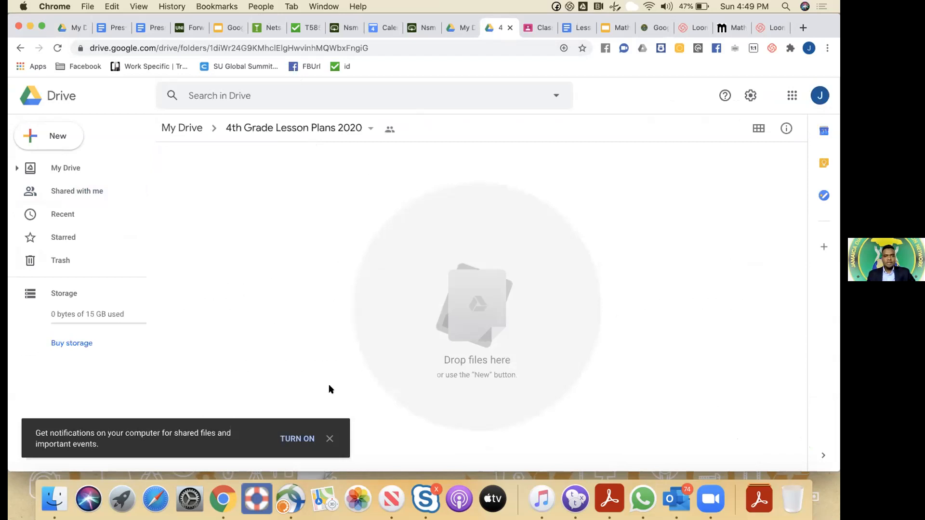
# Close the 'Get notifications' prompt
pyautogui.click(329, 439)
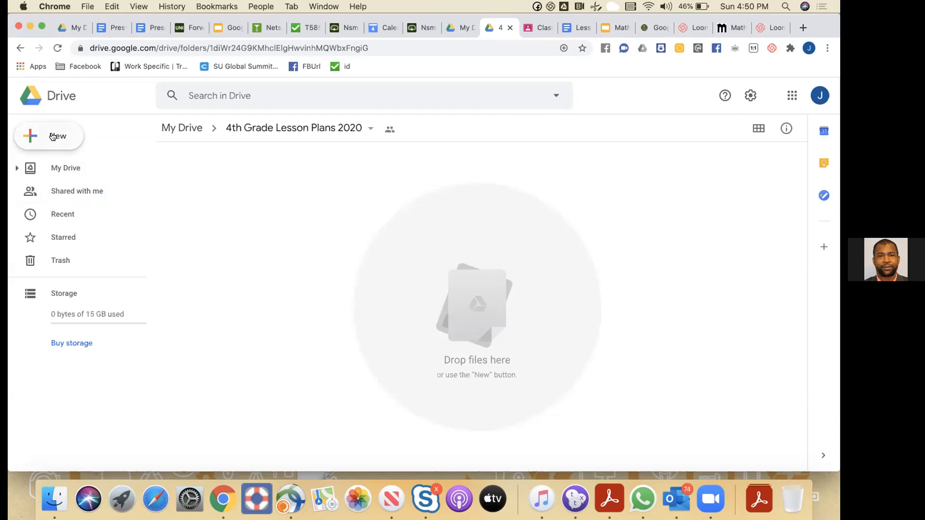
# Create a new folder named 'Archive' in My Drive beside 4th Grade Lesson Plans 2020
pyautogui.click(176, 129)
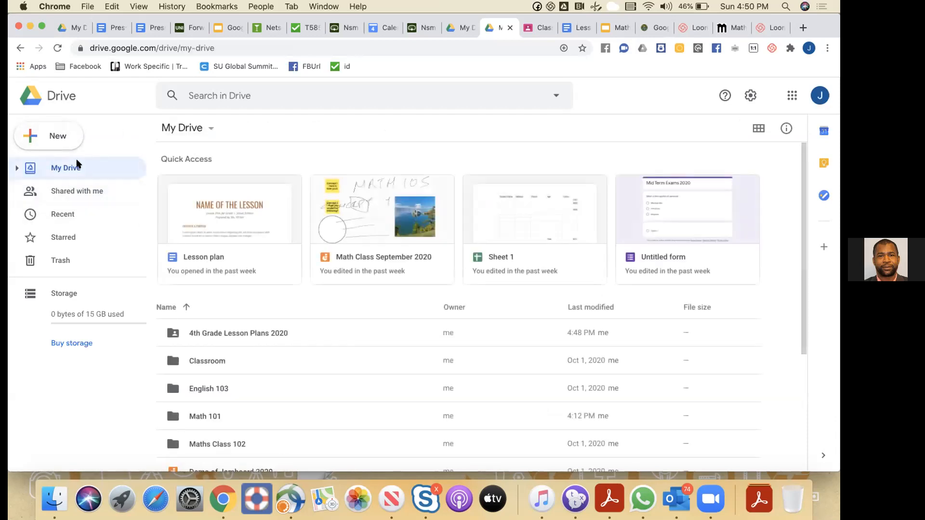
pyautogui.click(54, 137)
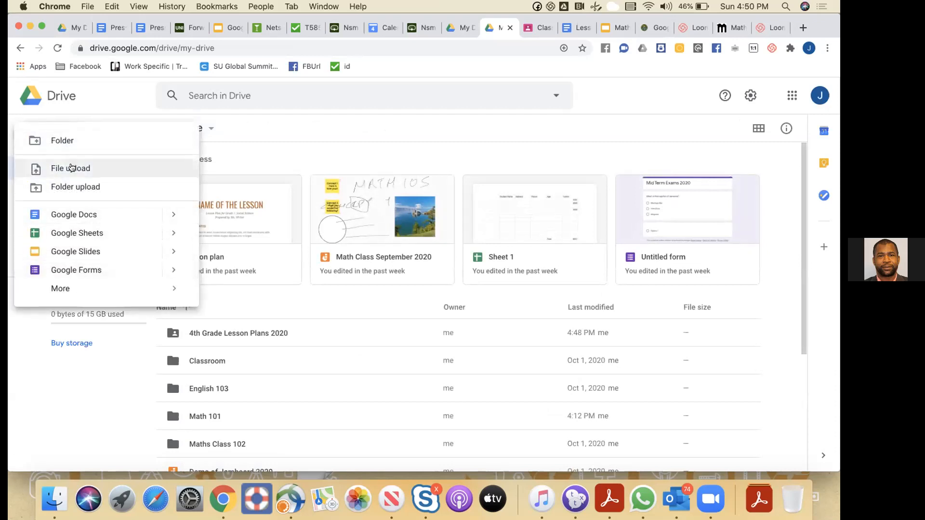
pyautogui.click(66, 144)
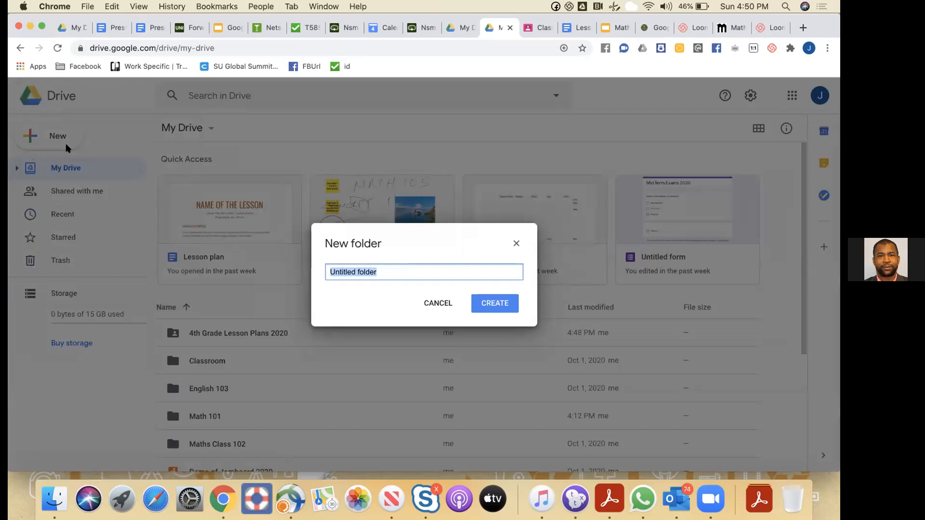
pyautogui.write('Archive')
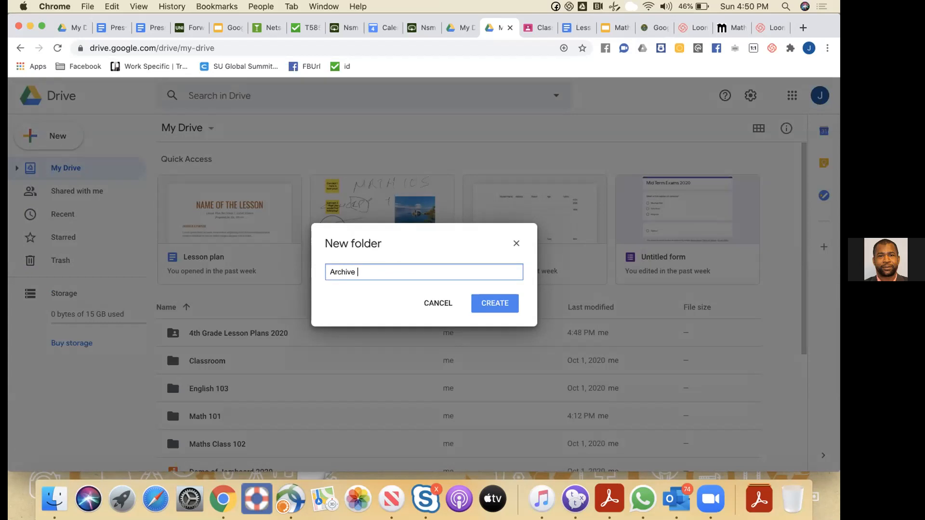
pyautogui.click(493, 306)
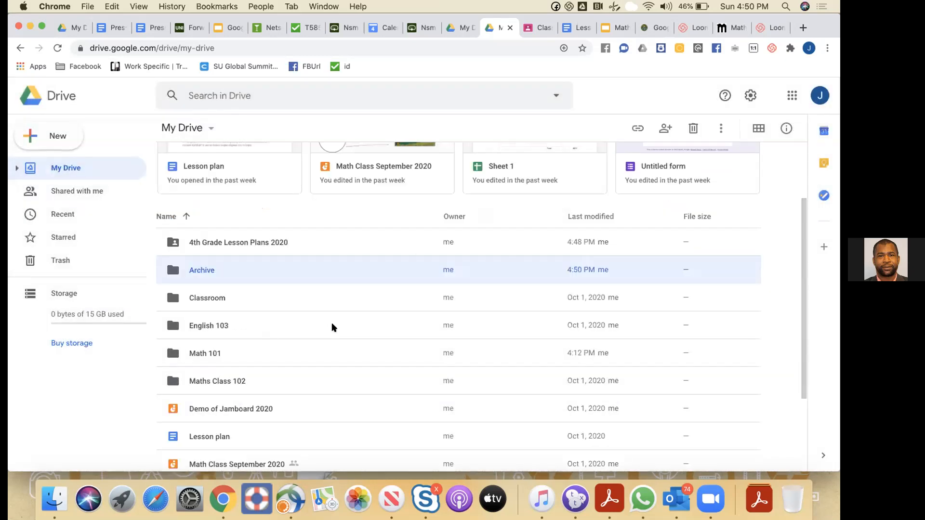
pyautogui.click(15, 168)
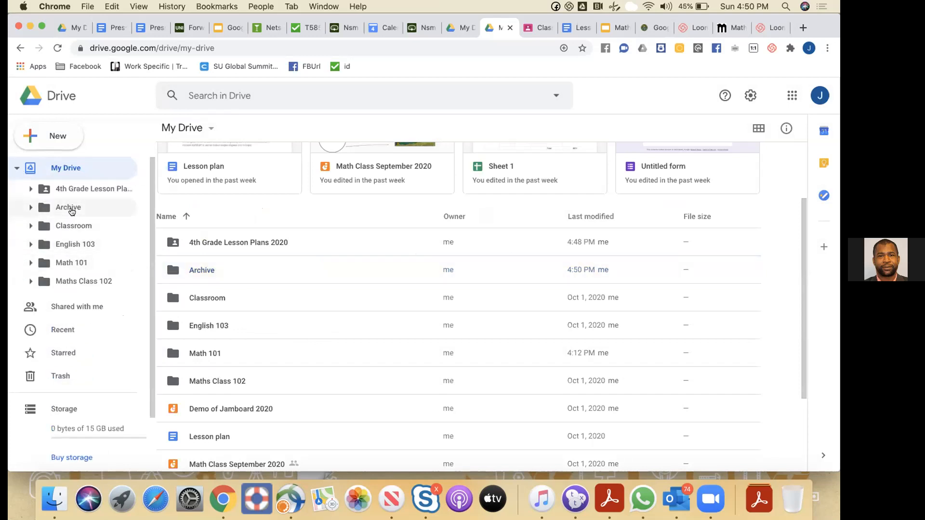
# Open the 4th Grade Lesson Plans 2020 folder and upload Developer Program Cost Estimator.xlsx into it
pyautogui.click(198, 241)
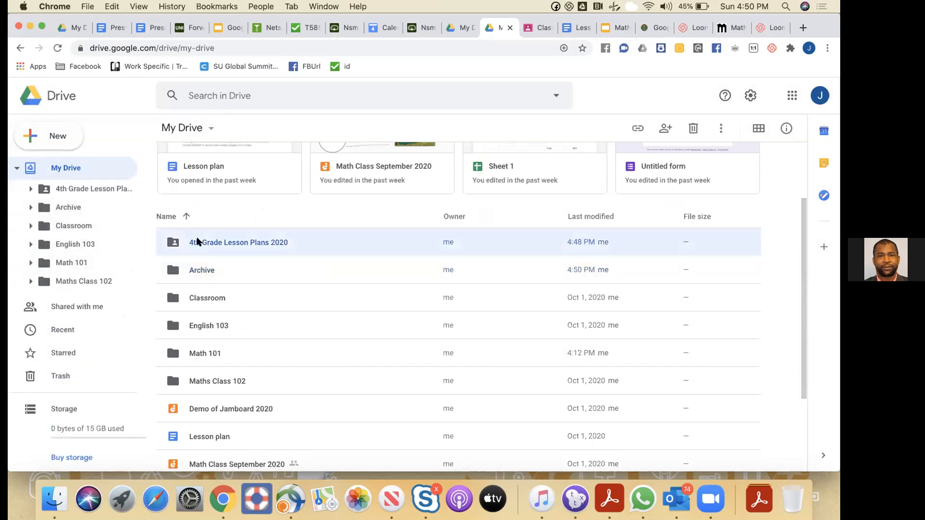
pyautogui.doubleClick(215, 241)
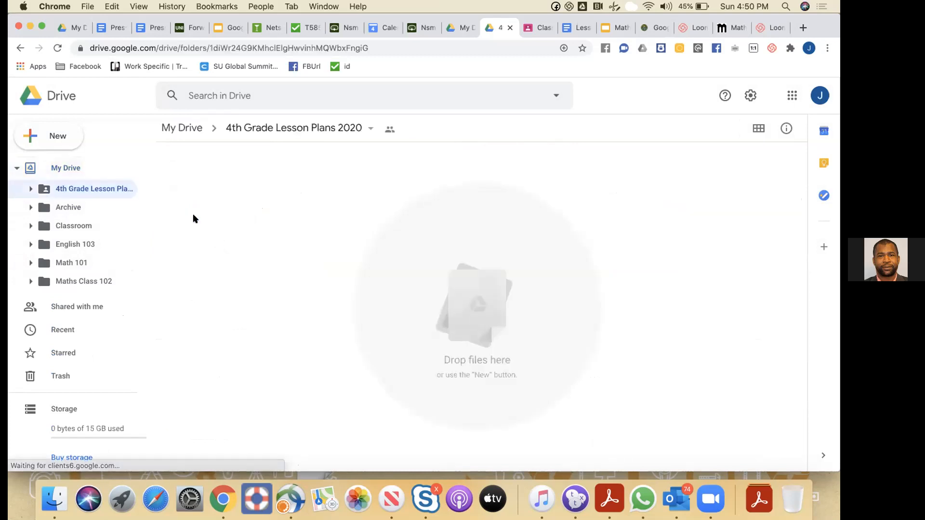
pyautogui.click(61, 139)
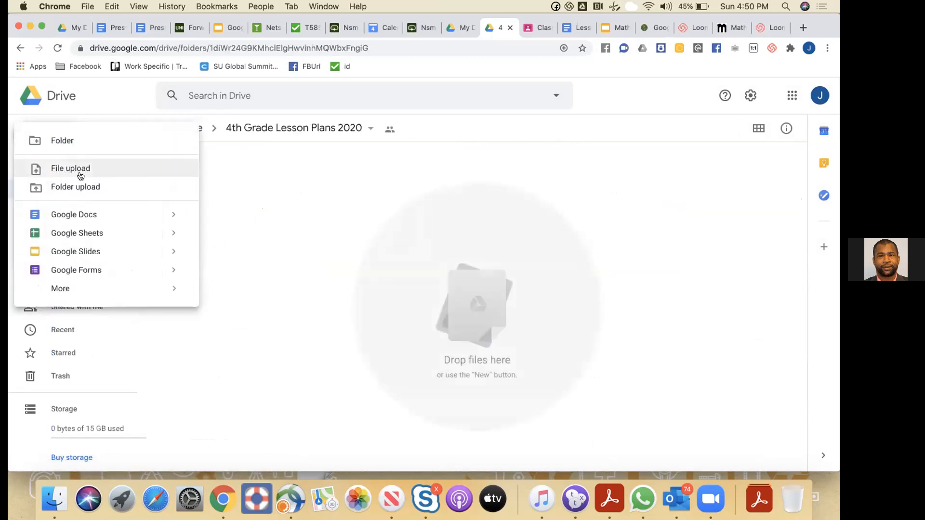
pyautogui.click(65, 141)
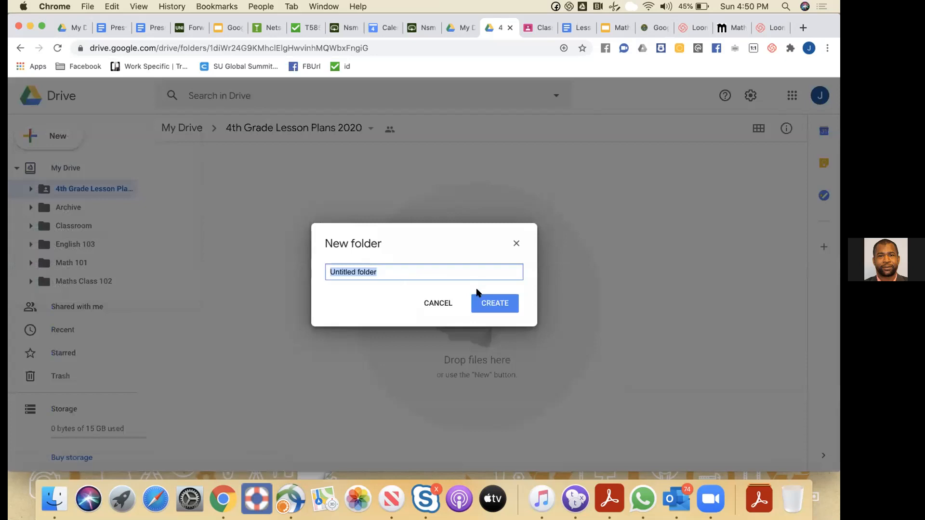
pyautogui.click(438, 303)
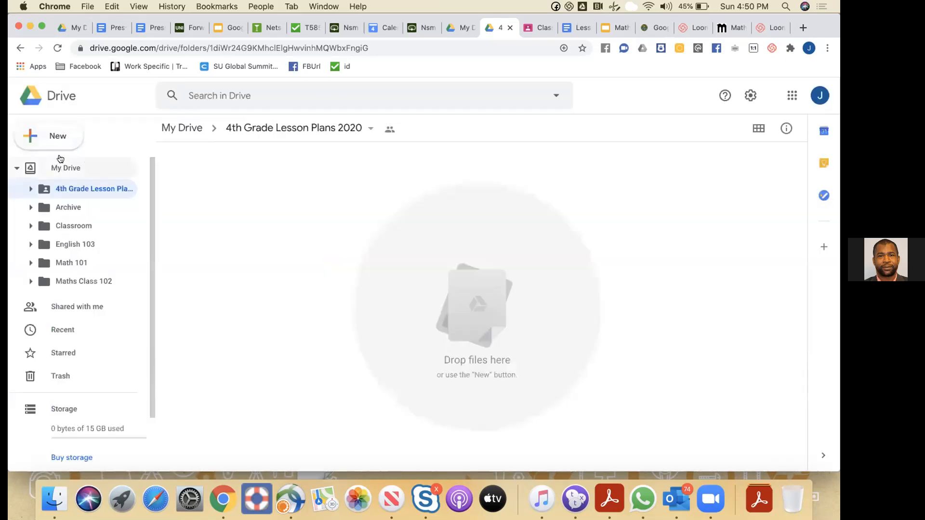
pyautogui.click(57, 137)
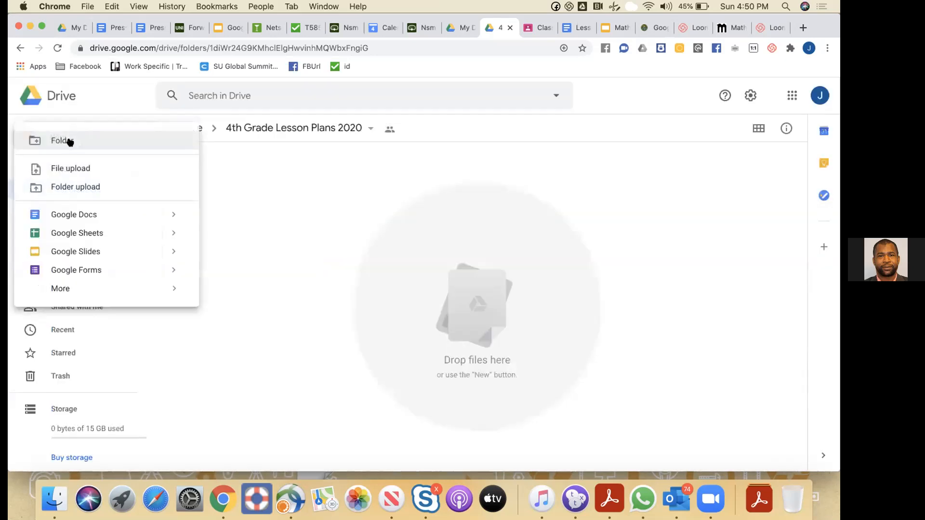
pyautogui.click(65, 169)
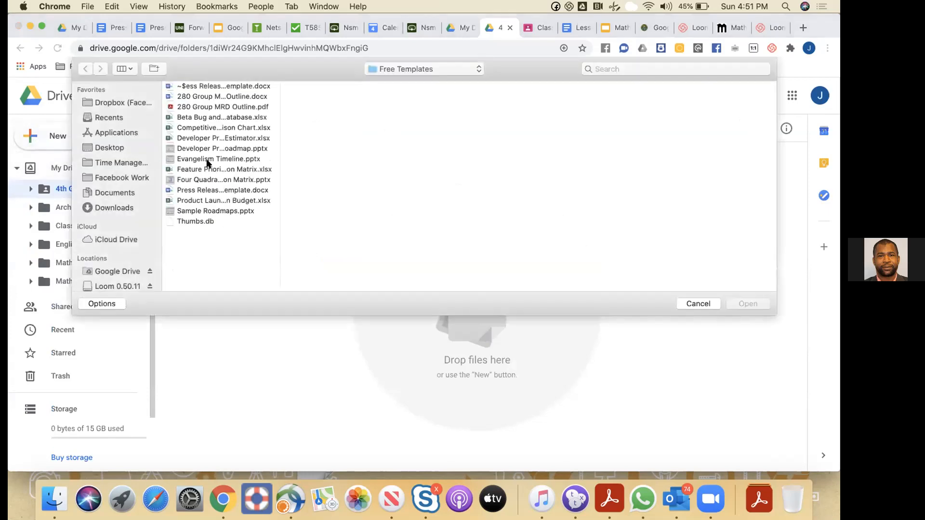
pyautogui.click(226, 138)
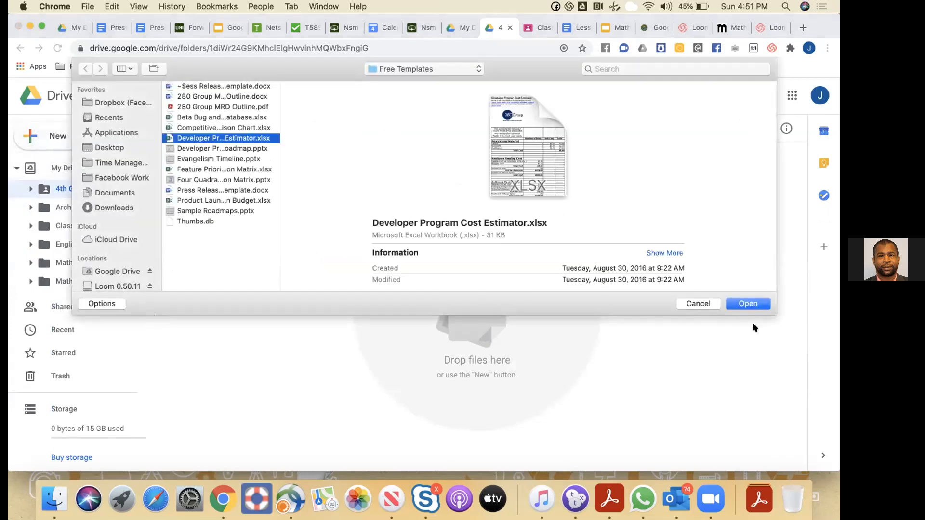
pyautogui.click(746, 303)
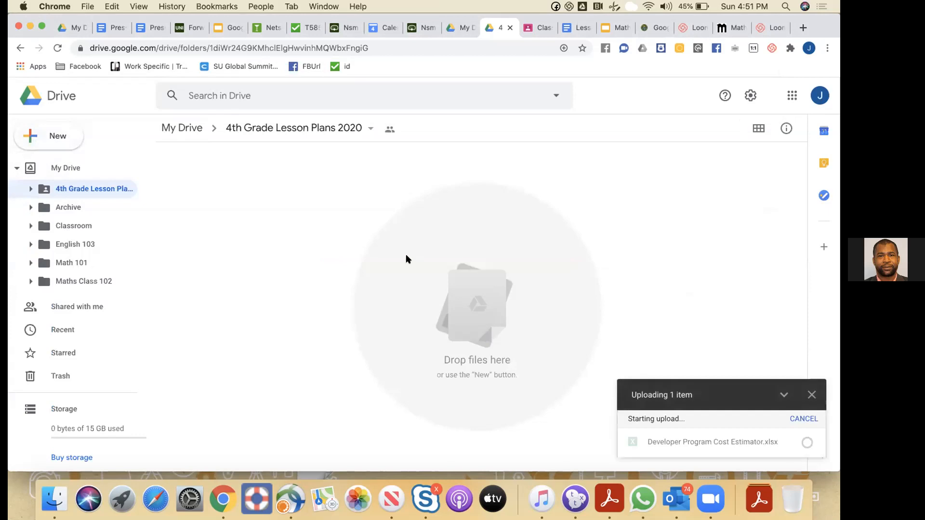
# Upload Competitive Feature Matrix Comparison Chart.xlsx into the same folder, then return to My Drive
pyautogui.click(60, 137)
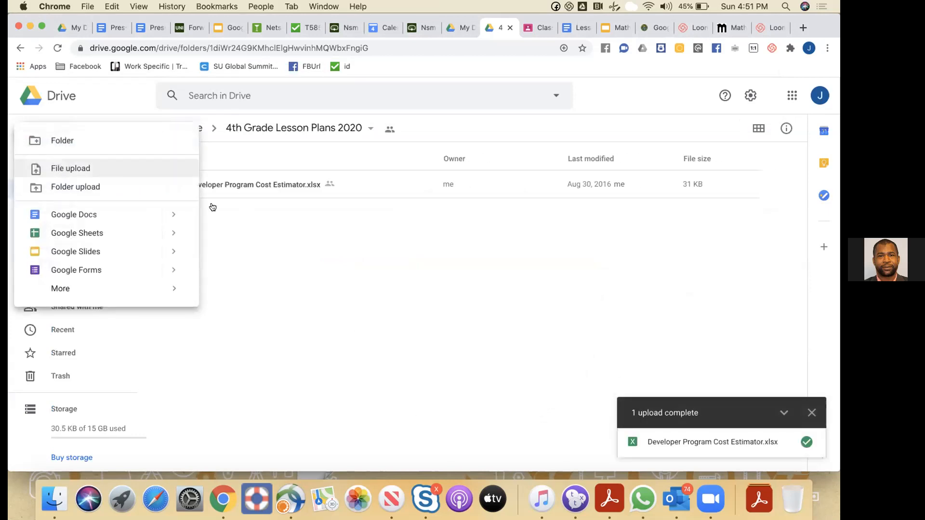
pyautogui.click(62, 168)
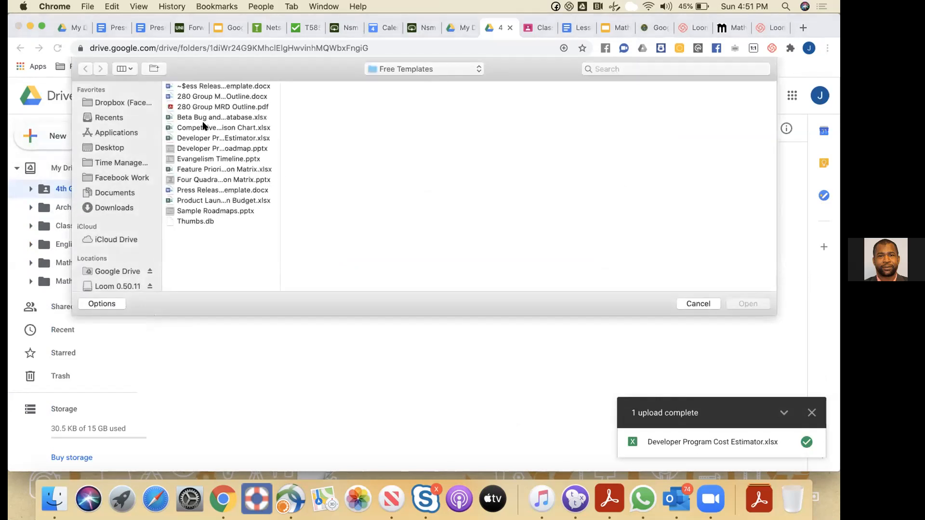
pyautogui.click(203, 127)
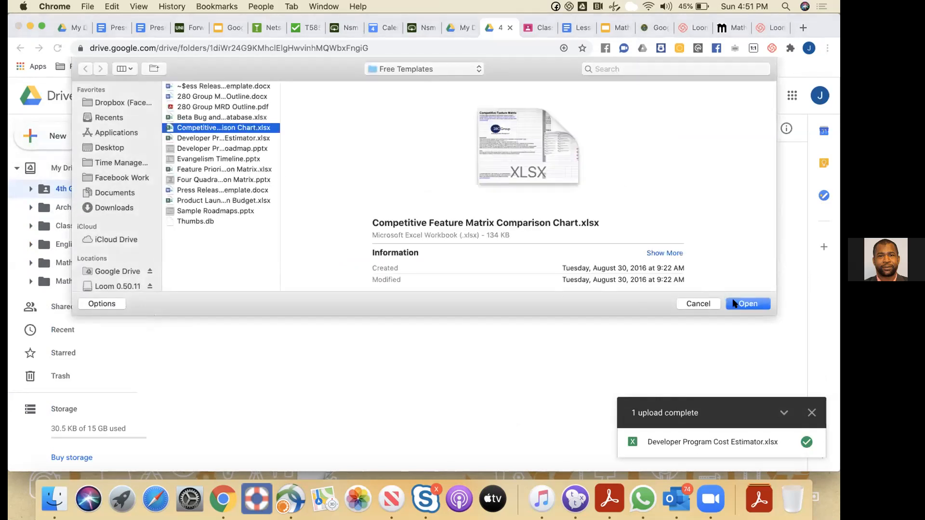
pyautogui.press('Return')
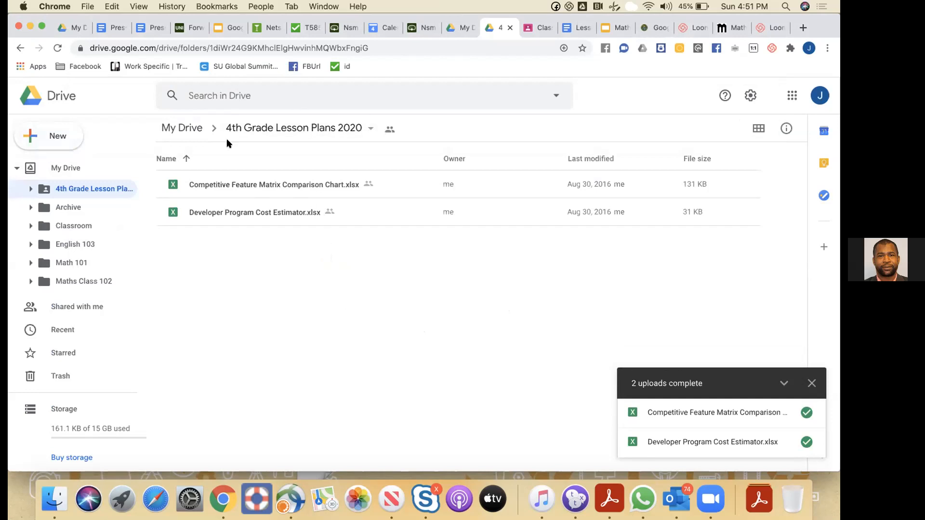
pyautogui.click(195, 128)
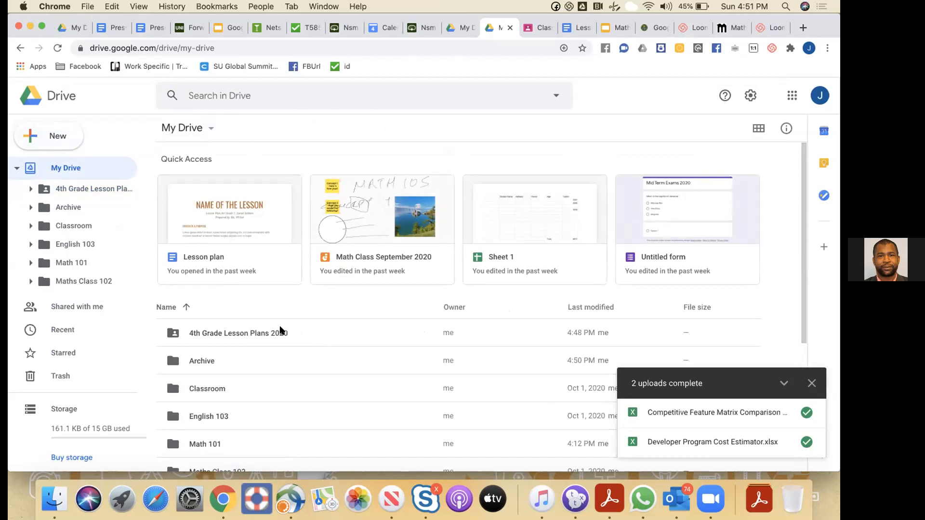
# Move 4th Grade Lesson Plans 2020 into Archive, confirm it's inside, and return to My Drive
pyautogui.moveTo(225, 331); pyautogui.dragTo(215, 356)
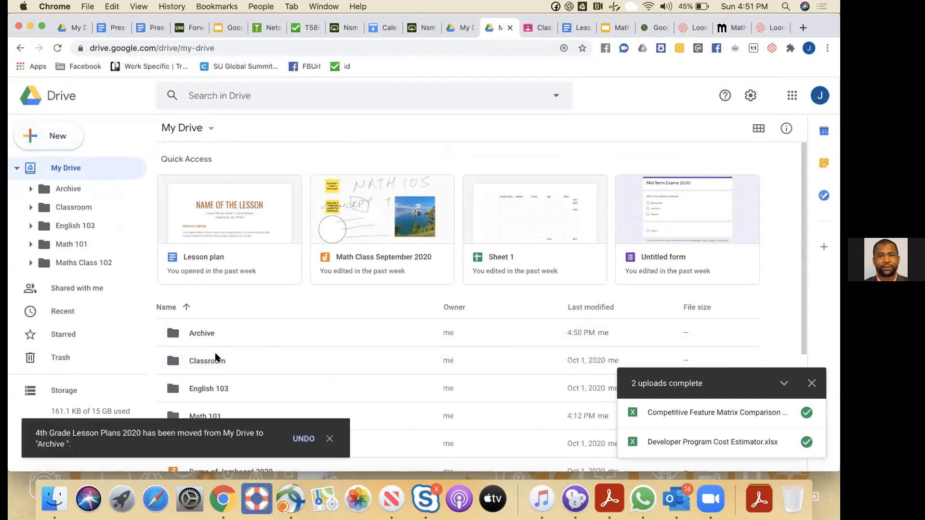
pyautogui.doubleClick(189, 331)
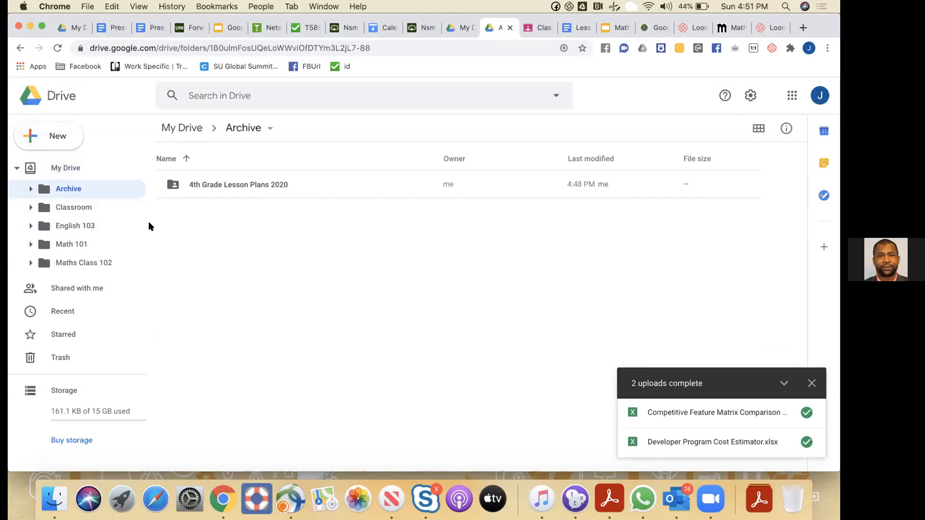
pyautogui.click(70, 169)
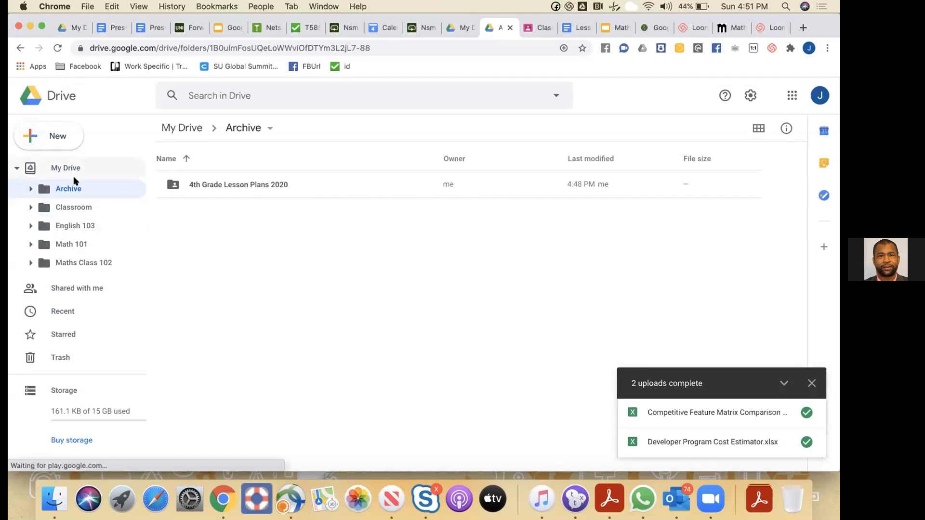
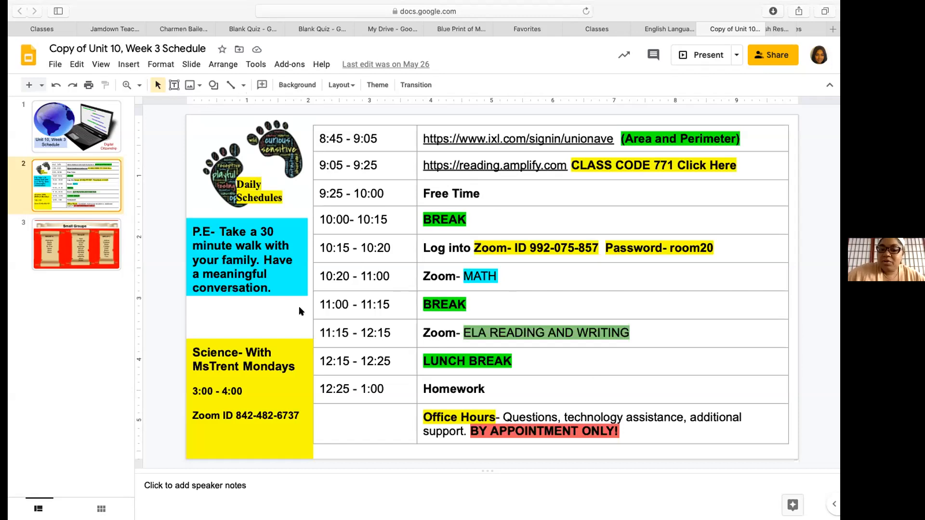
pyautogui.click(91, 236)
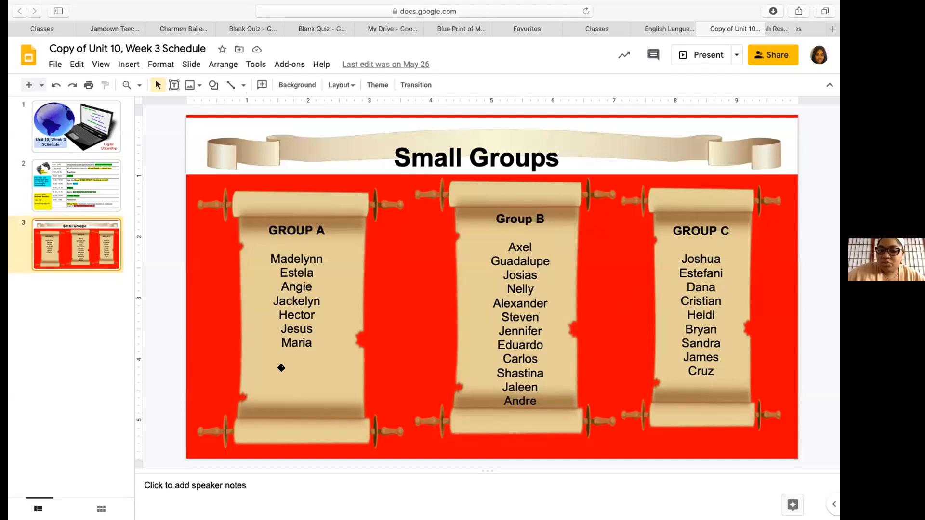
pyautogui.click(89, 193)
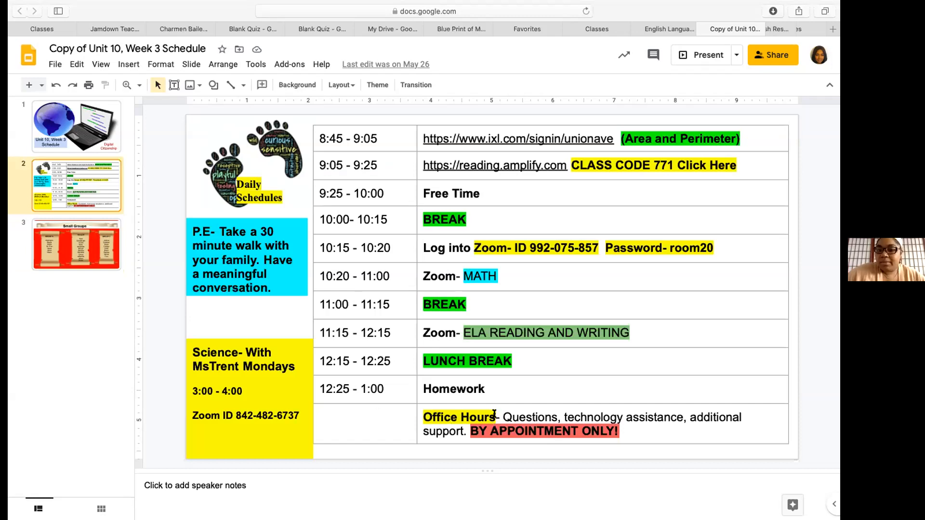
pyautogui.click(71, 249)
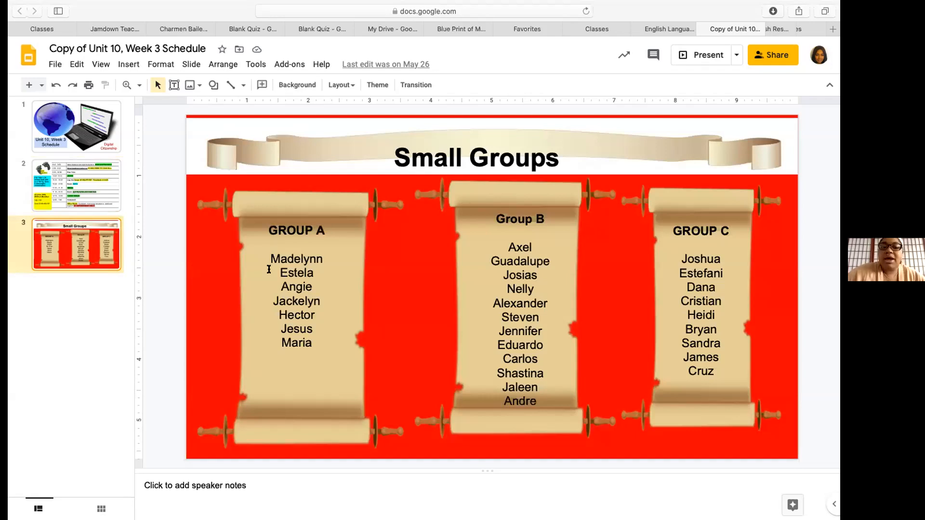
pyautogui.click(97, 183)
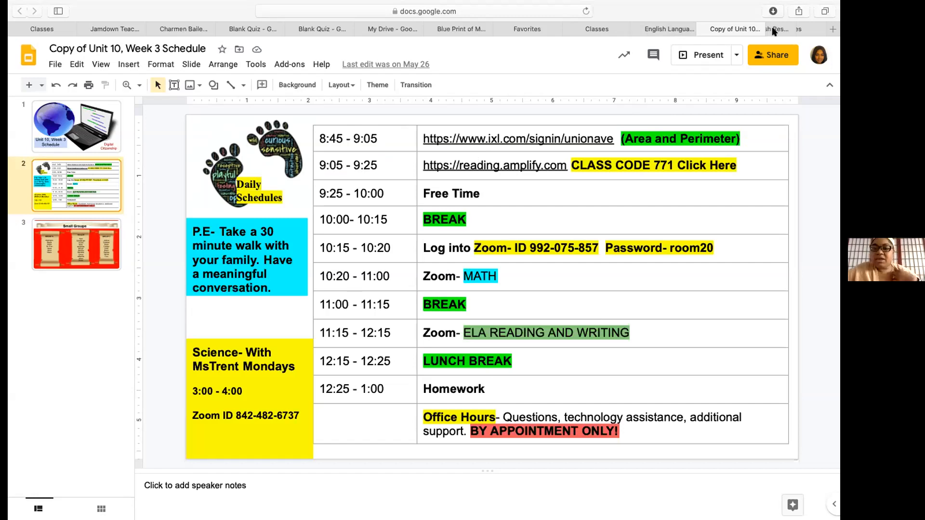
pyautogui.hscroll(3, 773, 32)
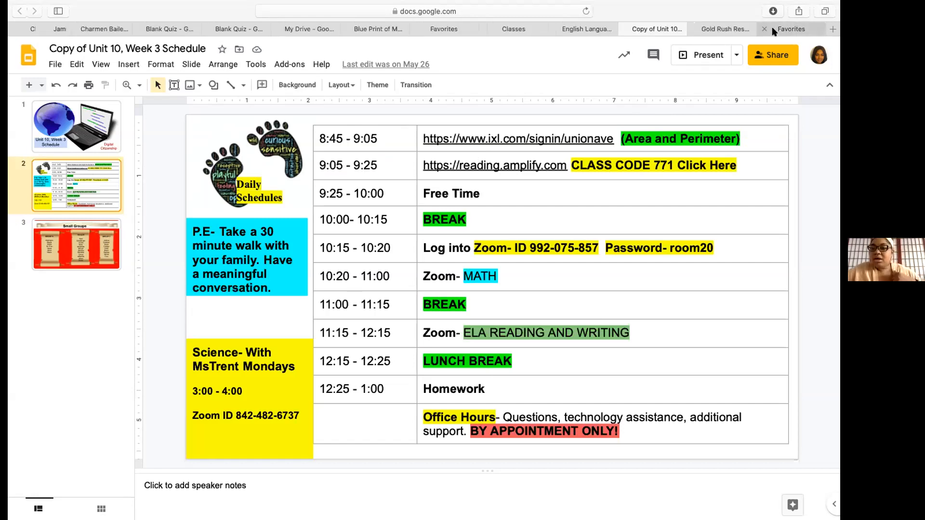
# Switch to the Gold Rush paper's grading tab, then view its student work and class Stream
pyautogui.click(718, 30)
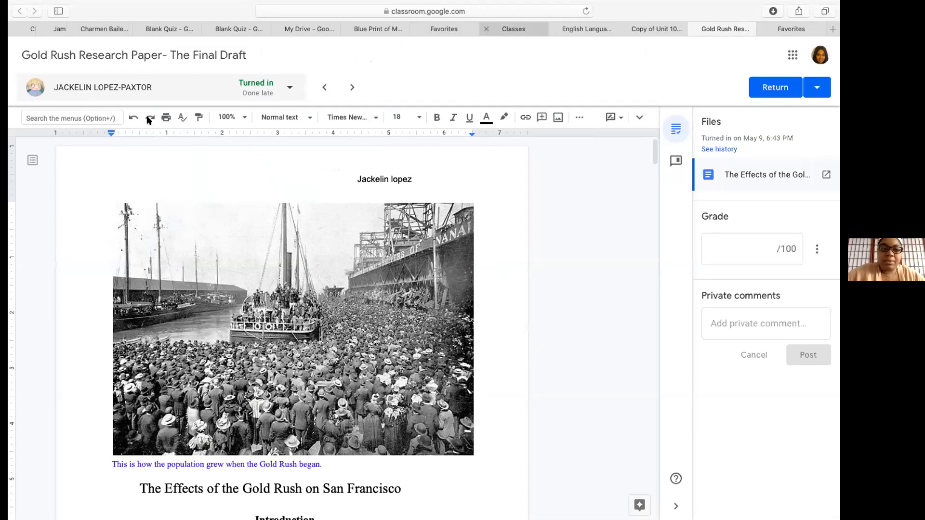
pyautogui.click(511, 30)
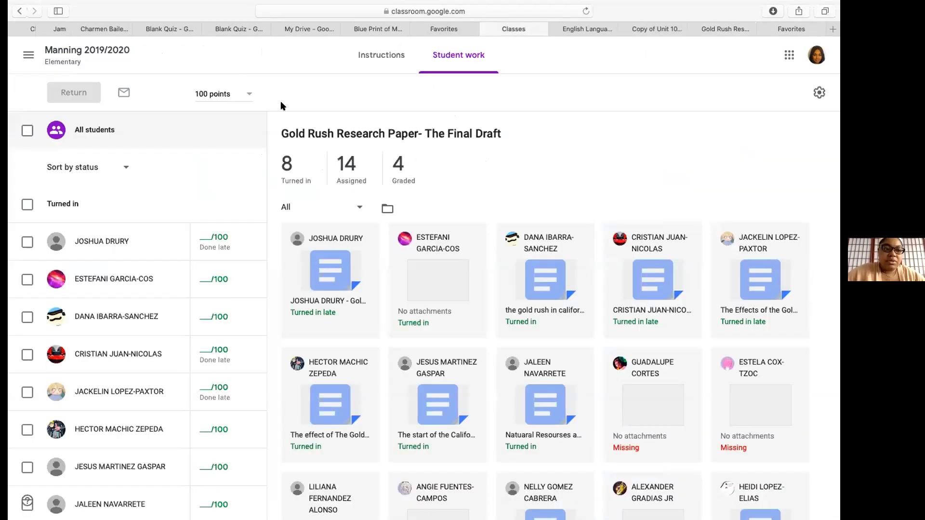
pyautogui.click(80, 51)
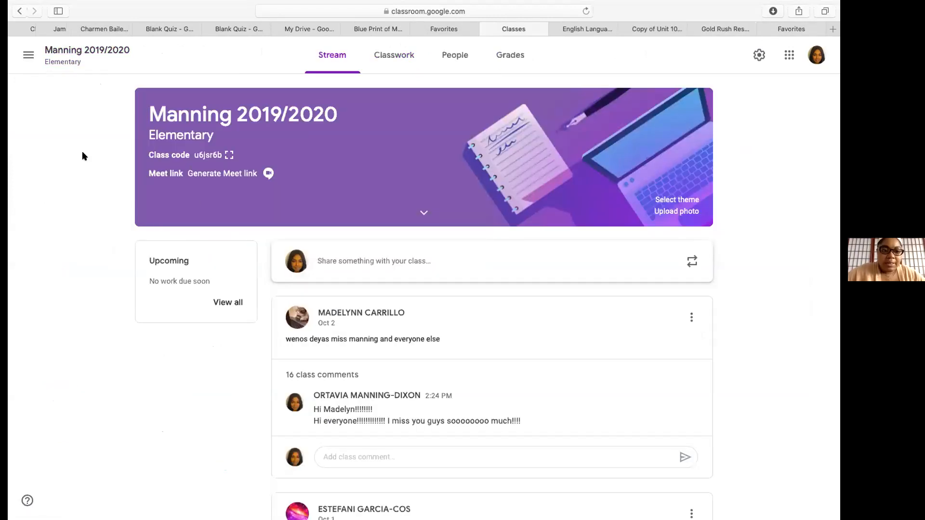
# Browse the Classroom To review list of work waiting to be graded
pyautogui.click(27, 55)
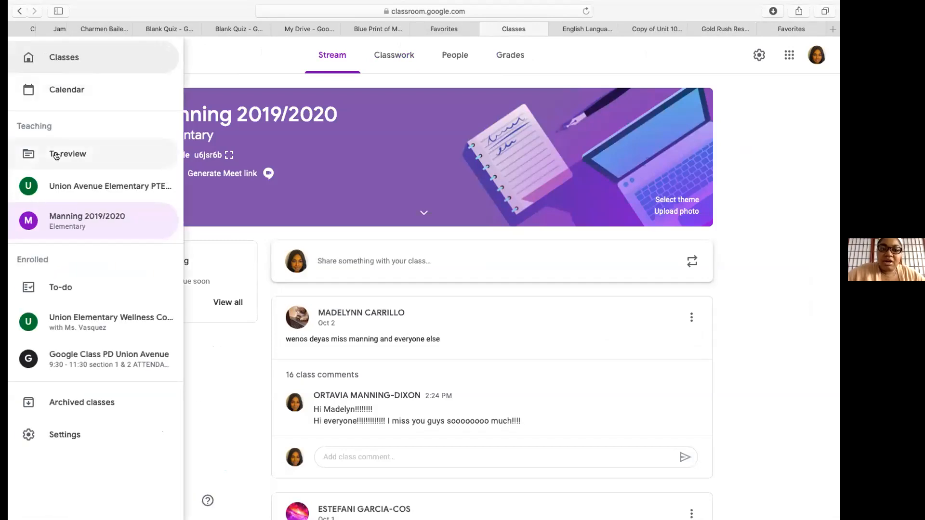
pyautogui.click(57, 154)
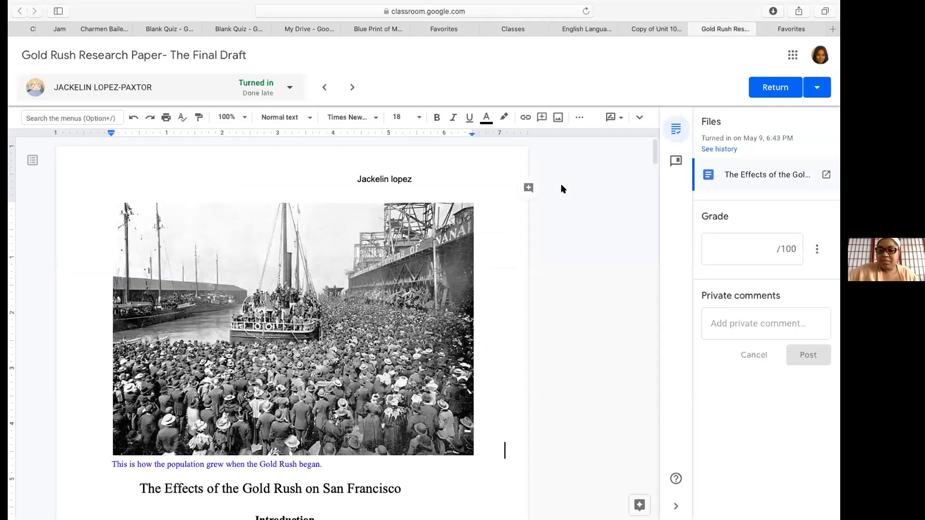
pyautogui.scroll(-1, 563, 189)
pyautogui.scroll(1, 563, 189)
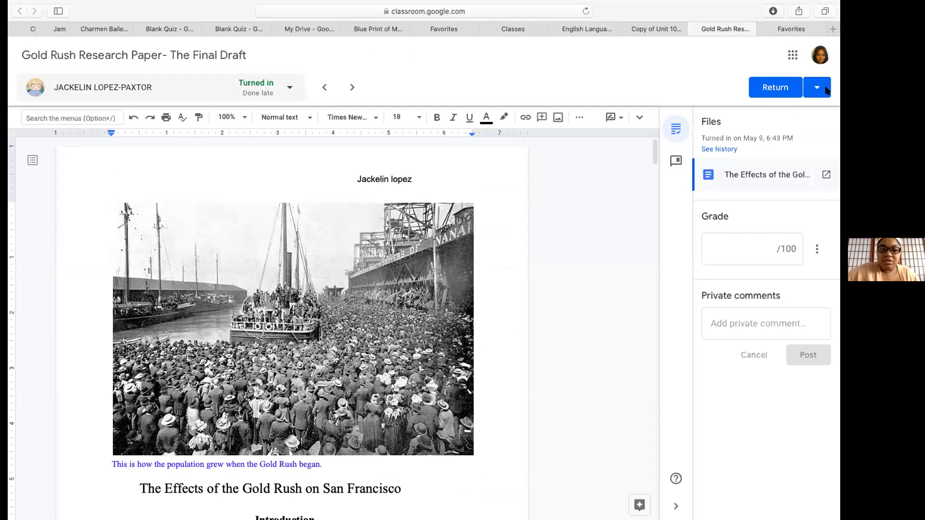
pyautogui.scroll(-1, 540, 258)
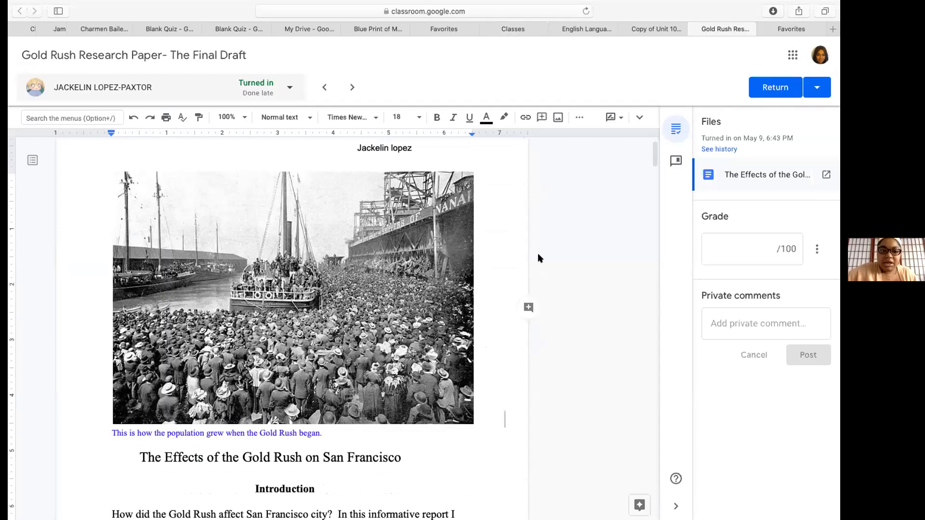
pyautogui.scroll(-2, 538, 253)
pyautogui.scroll(2, 538, 253)
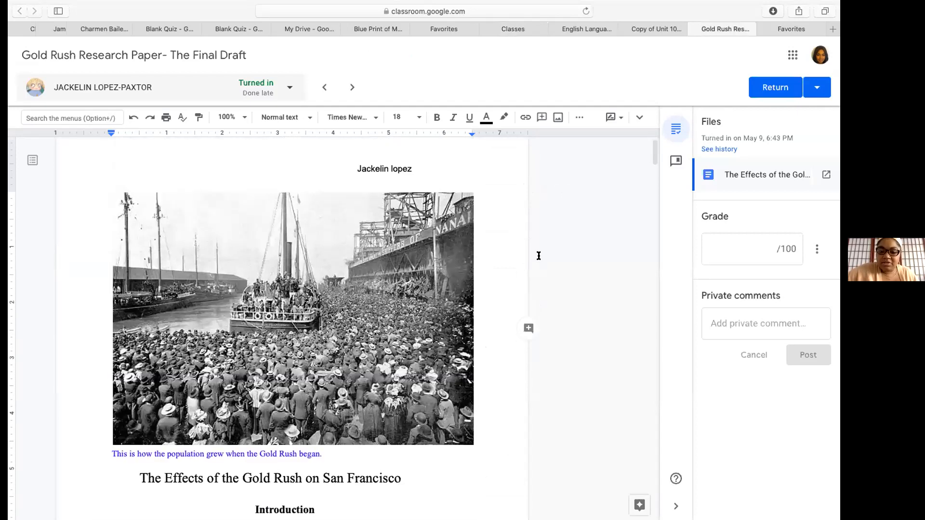
# Post a '5 POINTS FOR INC' comment on the paper's opening image
pyautogui.click(528, 329)
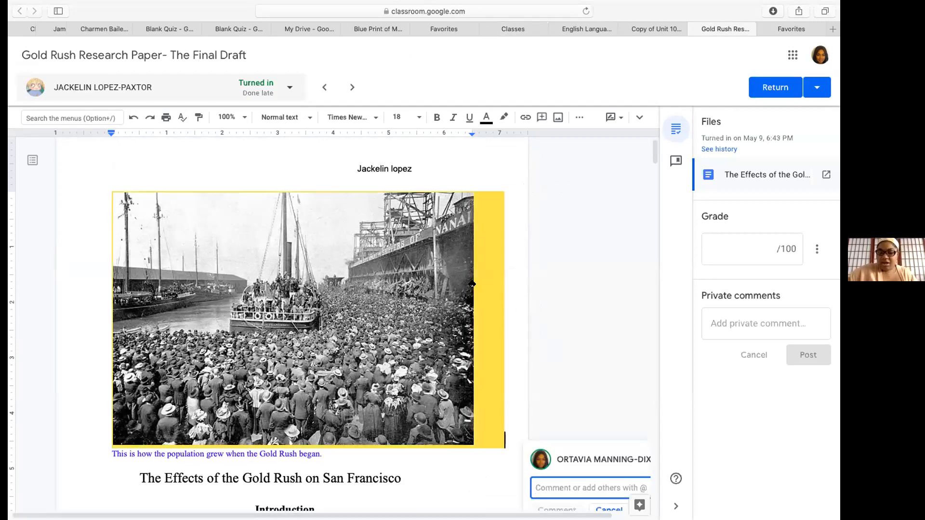
pyautogui.scroll(-3, 641, 254)
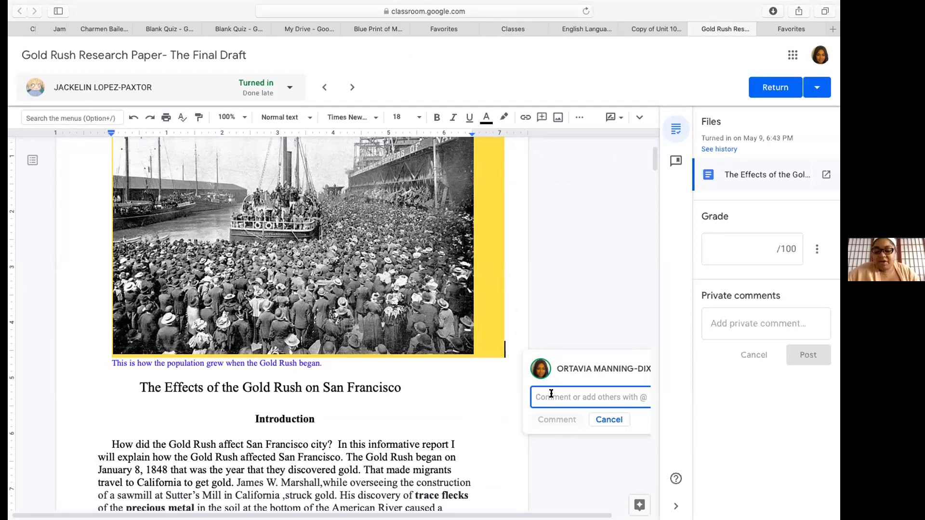
pyautogui.write('5 POINTS')
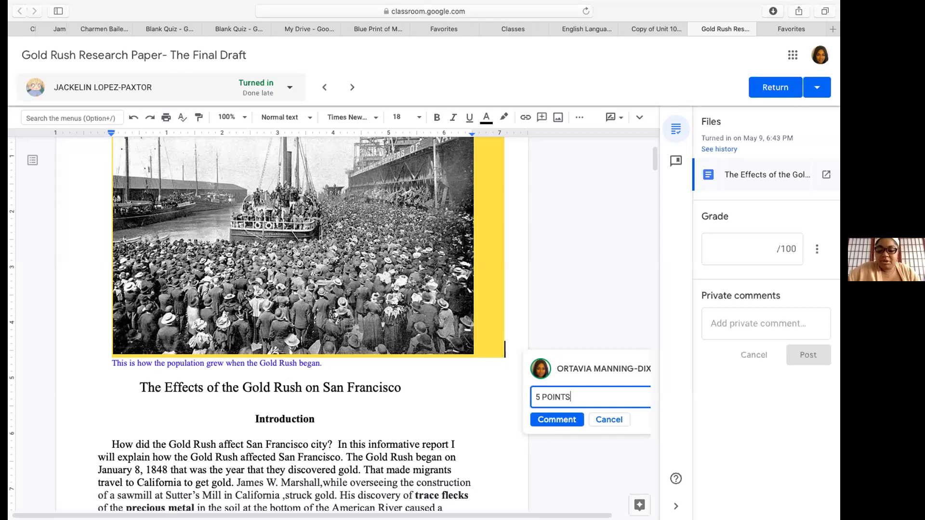
pyautogui.write(' FOR ')
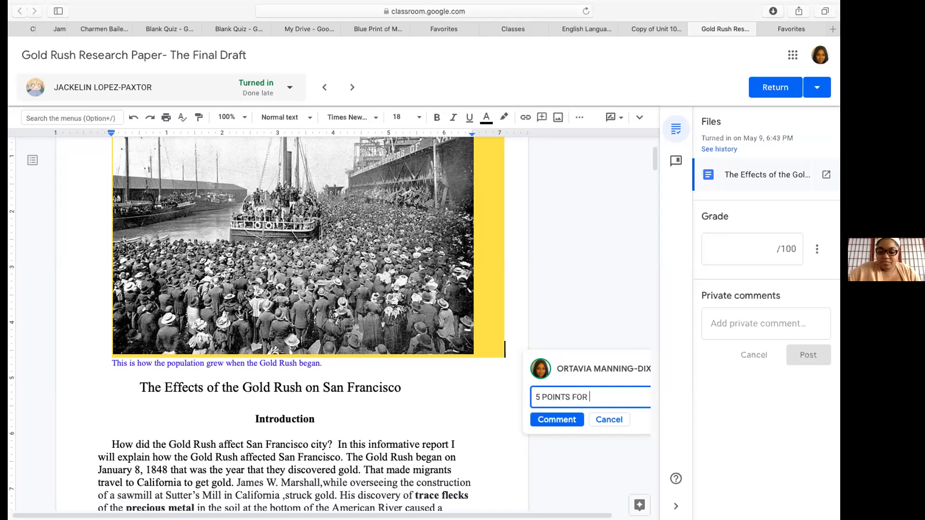
pyautogui.write('INC')
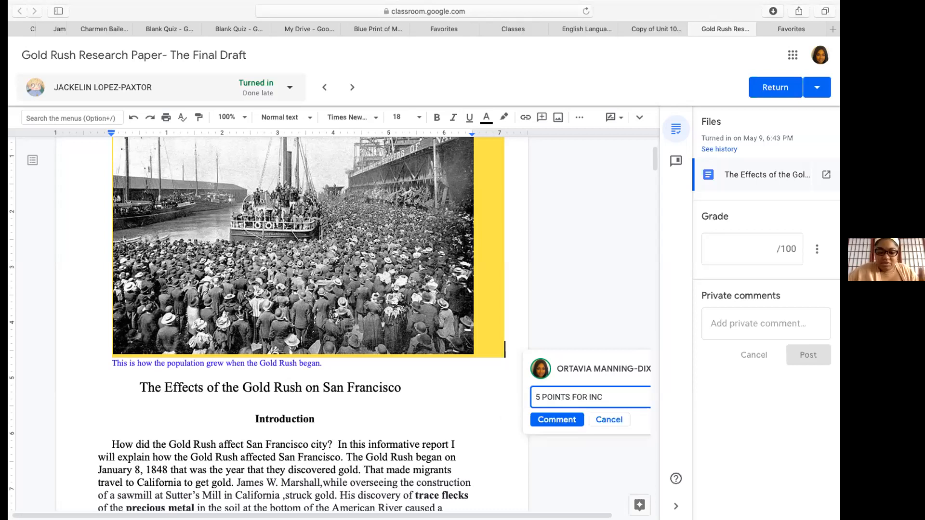
pyautogui.scroll(-5, 516, 429)
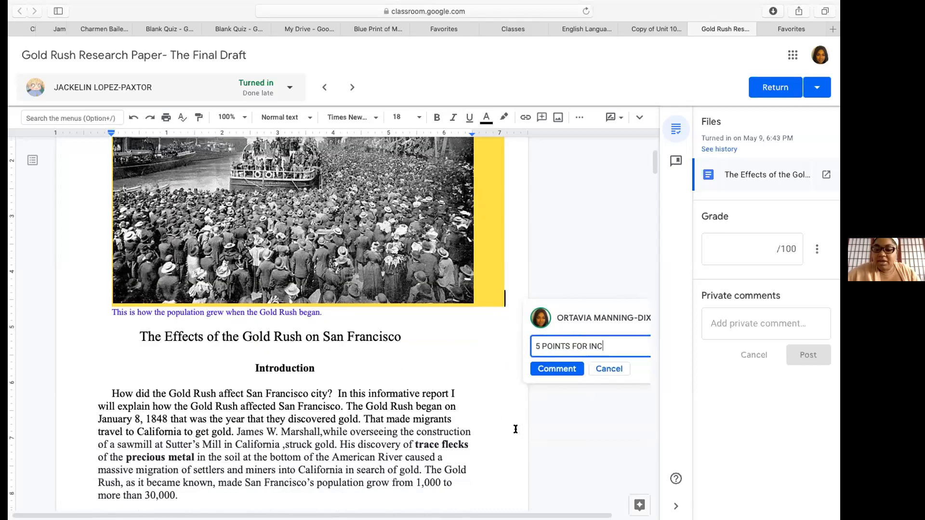
pyautogui.click(558, 290)
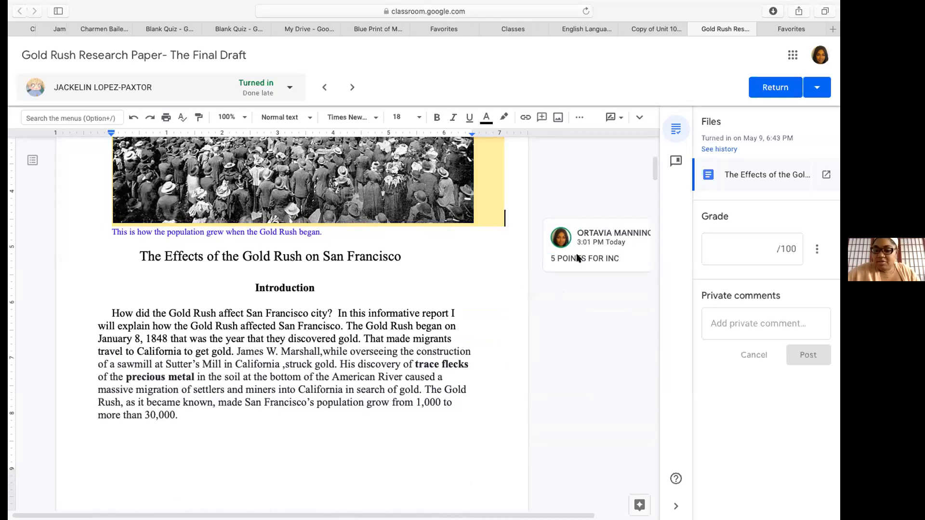
# Hide the grading side panel, check the comment's options, and select the introduction's opening sentences
pyautogui.click(578, 259)
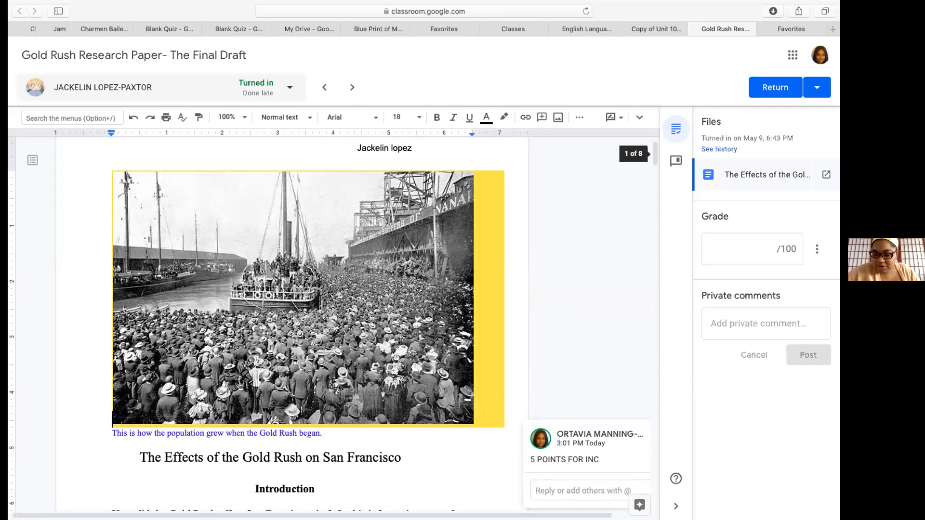
pyautogui.click(676, 506)
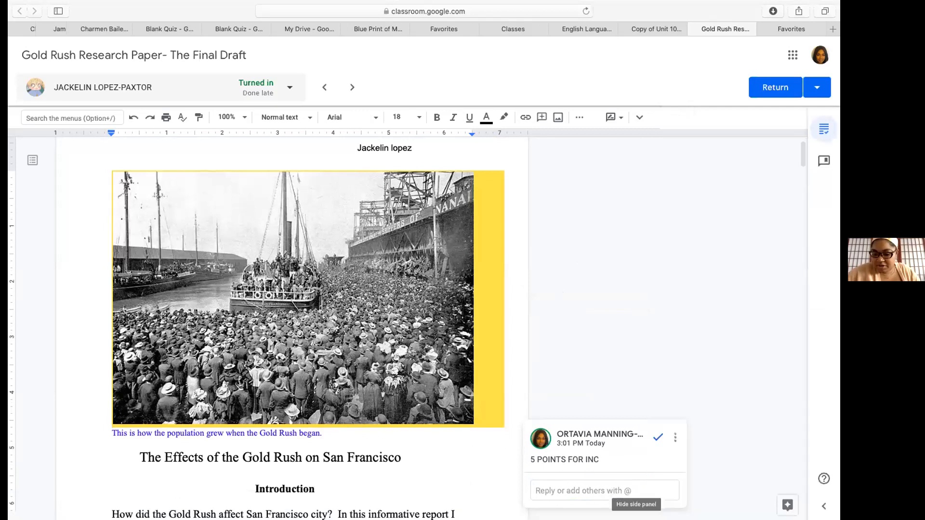
pyautogui.click(698, 438)
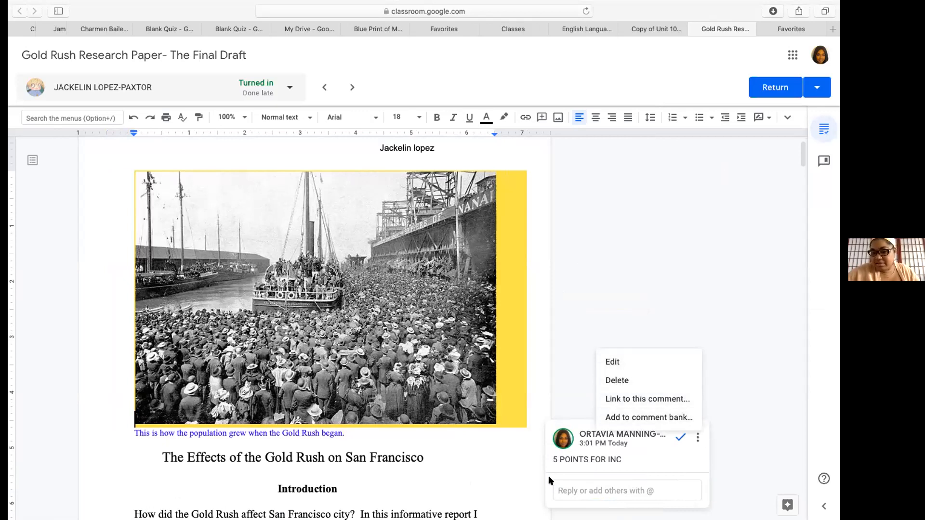
pyautogui.click(511, 486)
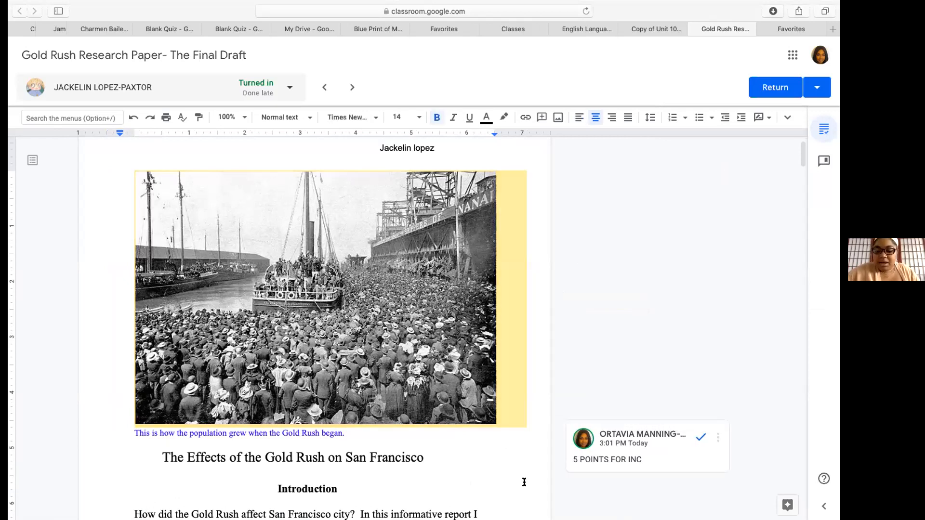
pyautogui.scroll(-6, 524, 483)
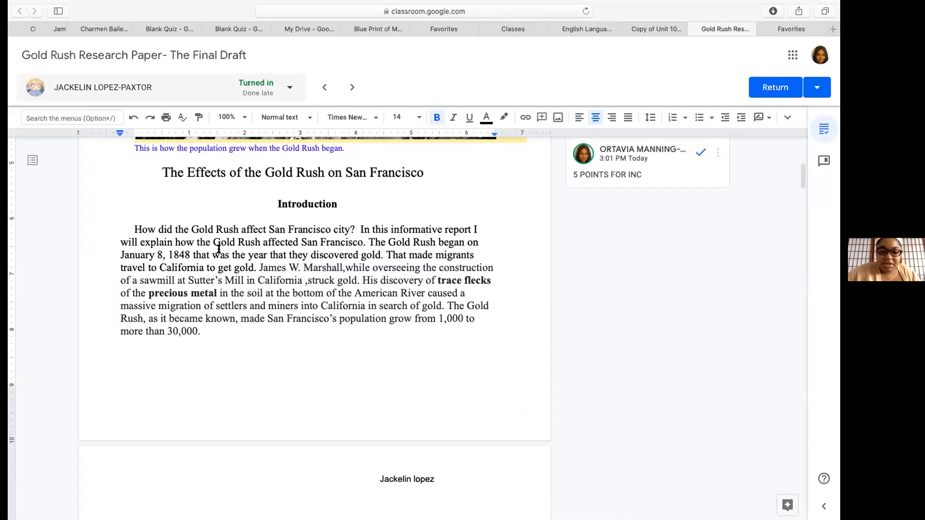
pyautogui.moveTo(134, 228); pyautogui.dragTo(364, 242)
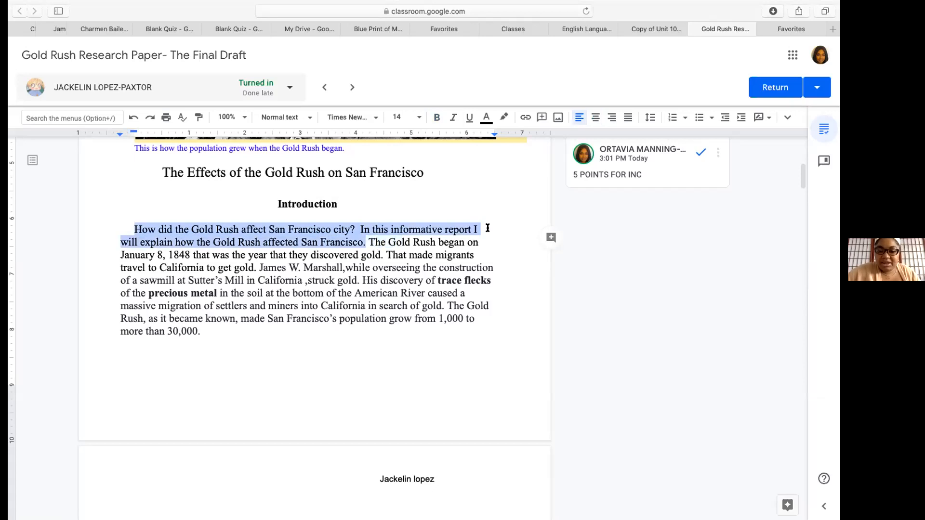
# Comment 'Great point' and '20 points for introduction' on the introduction's opening sentences
pyautogui.click(550, 238)
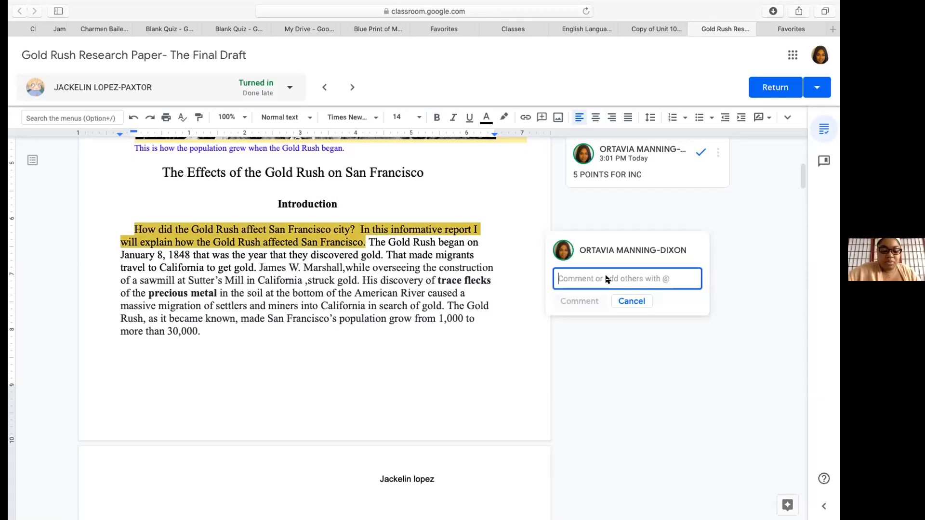
pyautogui.write('Great')
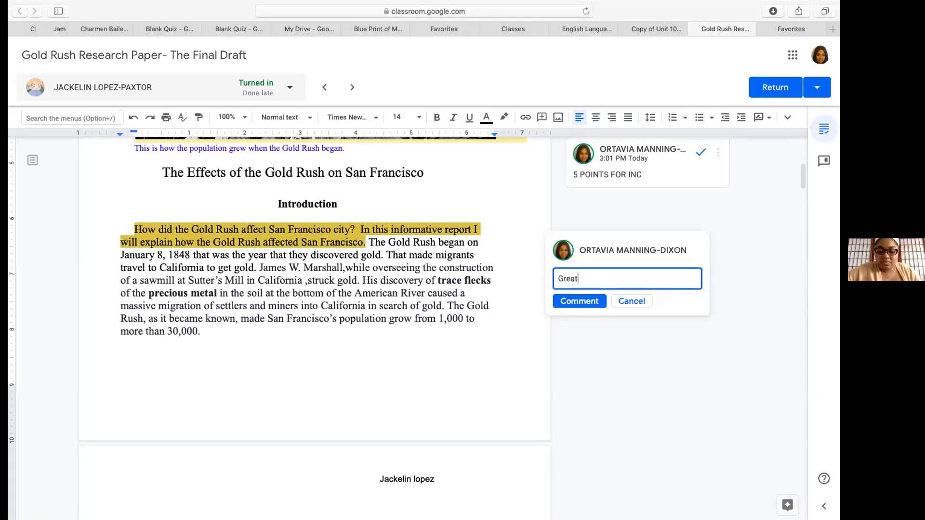
pyautogui.write(' point')
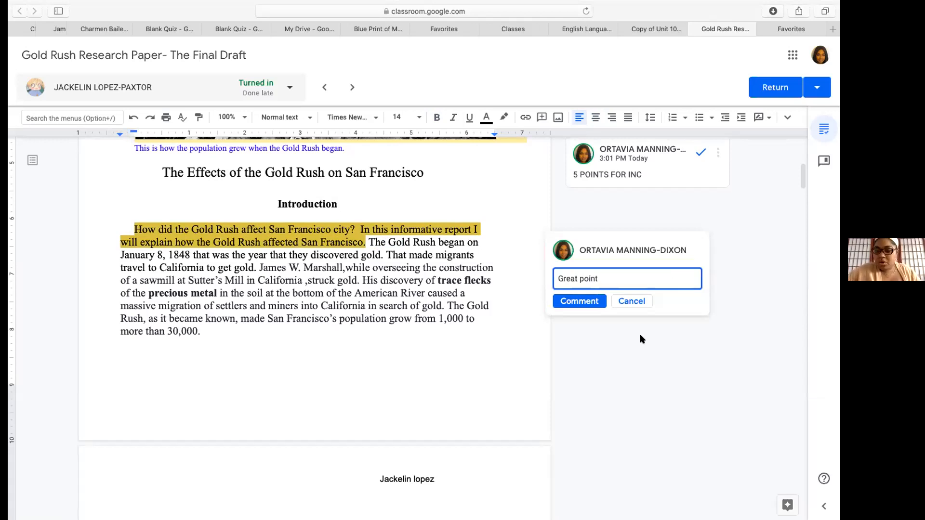
pyautogui.click(592, 305)
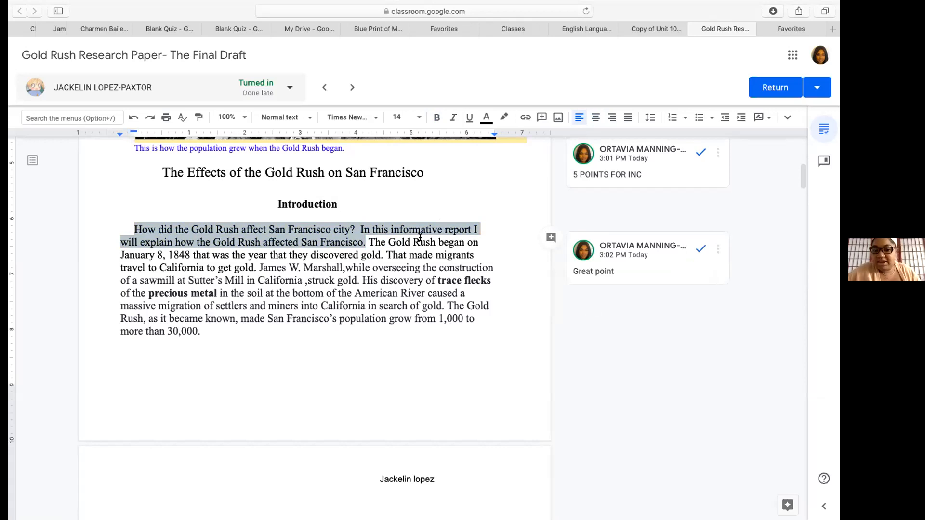
pyautogui.click(550, 238)
pyautogui.write('20')
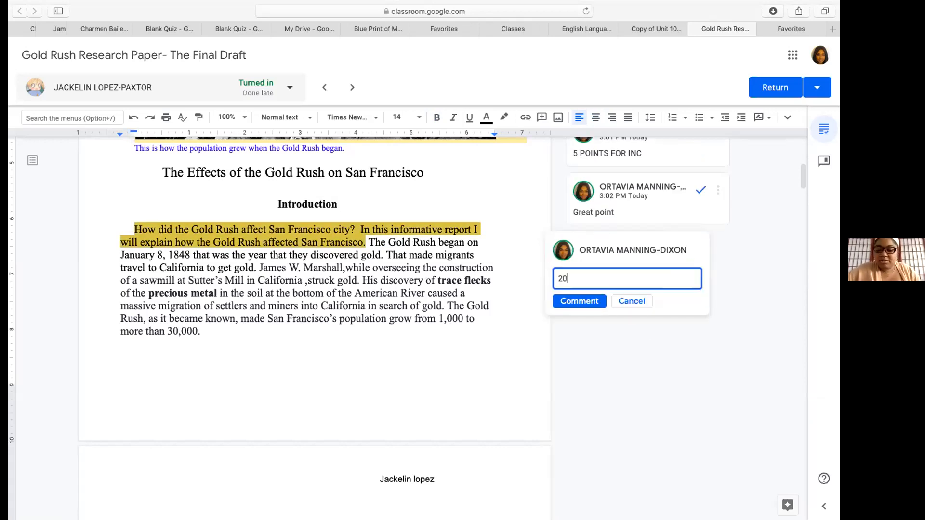
pyautogui.write(' point')
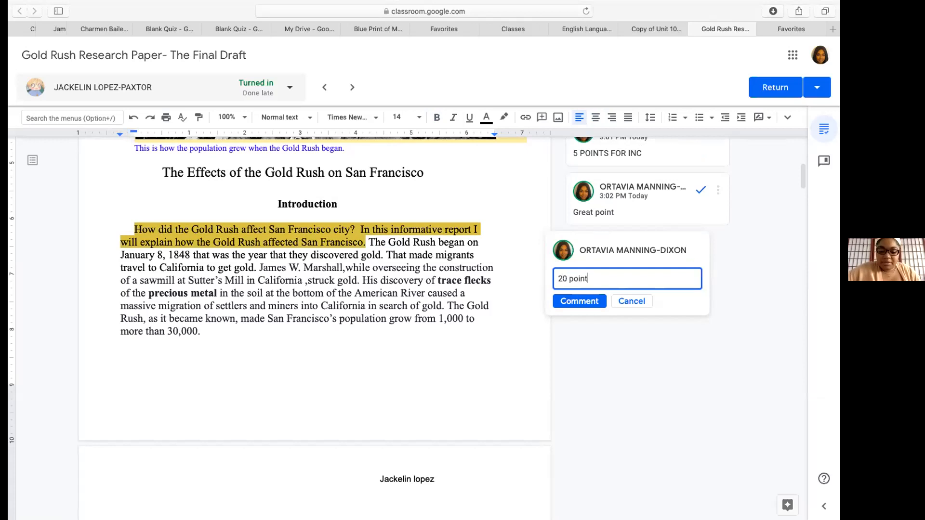
pyautogui.write('s fo')
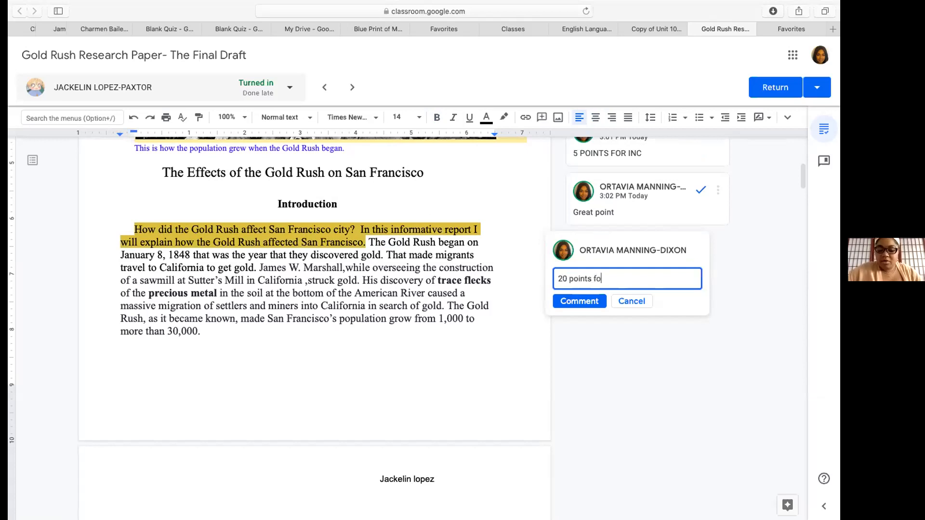
pyautogui.write('r introduction')
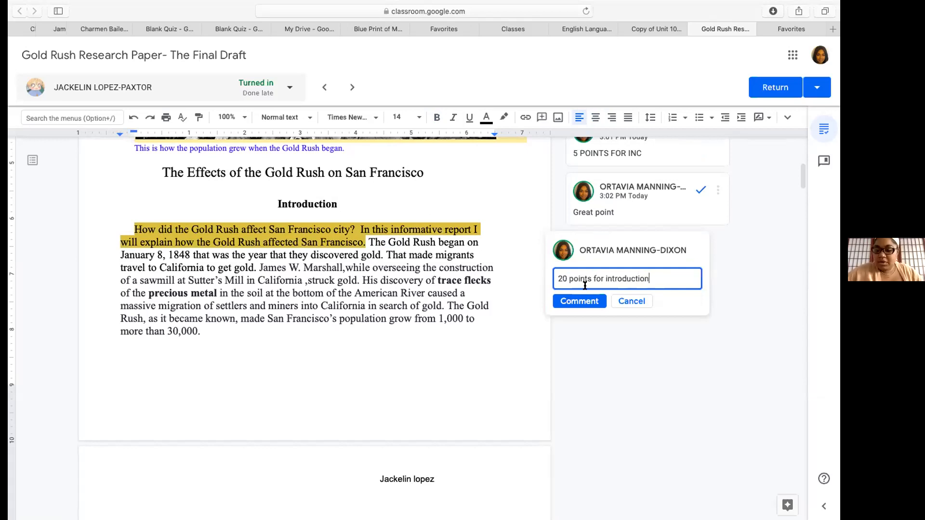
pyautogui.click(584, 302)
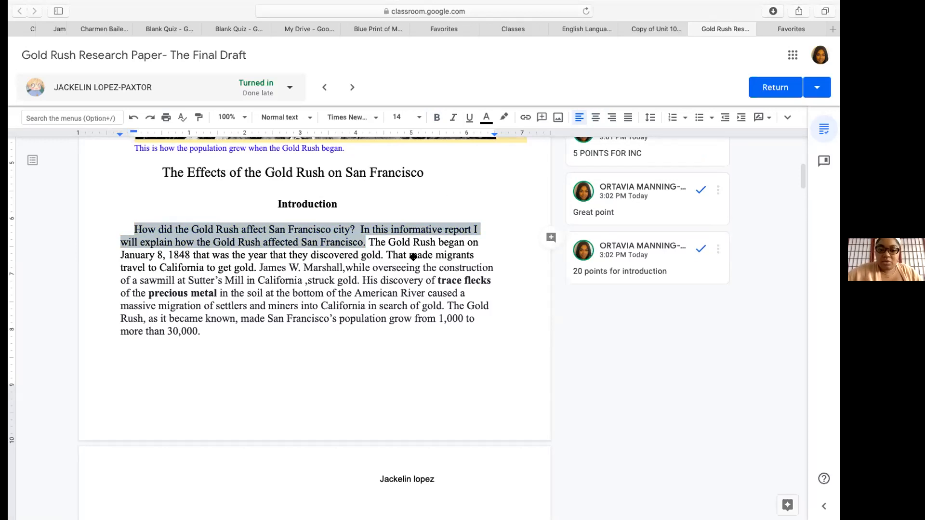
# Start a comment on the 'Migration and the Gold Rush' heading, then cancel it
pyautogui.scroll(-5, 413, 257)
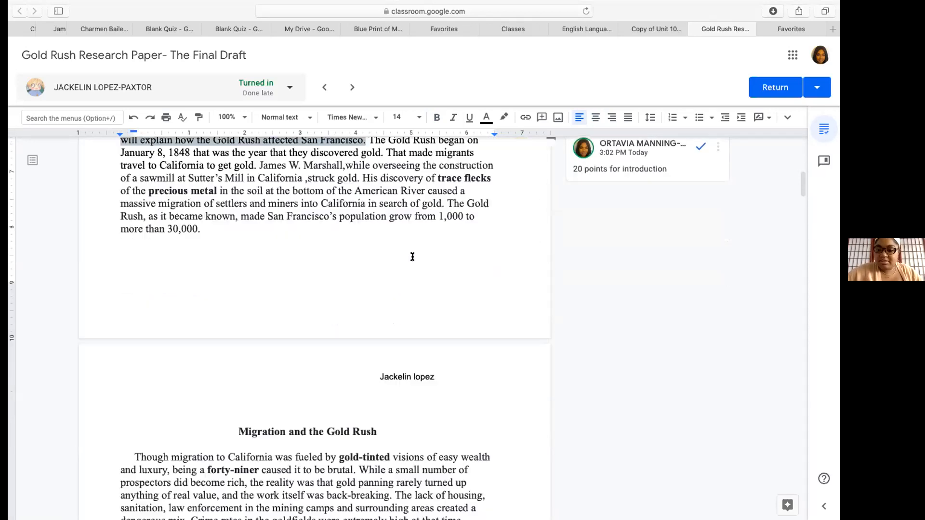
pyautogui.scroll(-3, 412, 257)
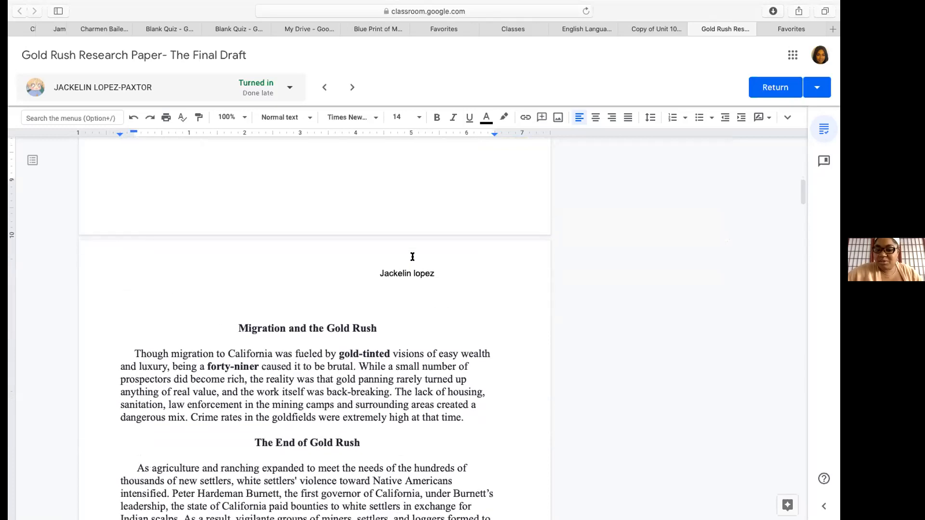
pyautogui.scroll(-1, 413, 257)
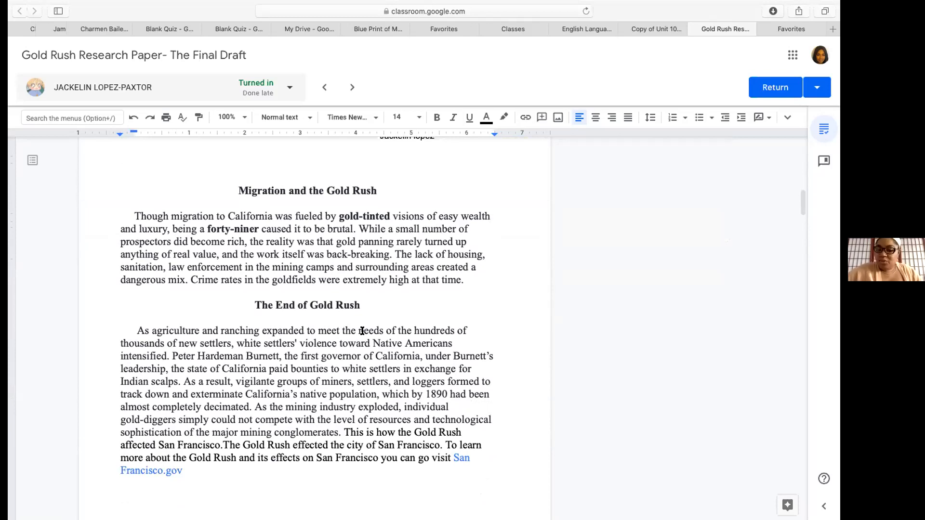
pyautogui.scroll(-1, 362, 331)
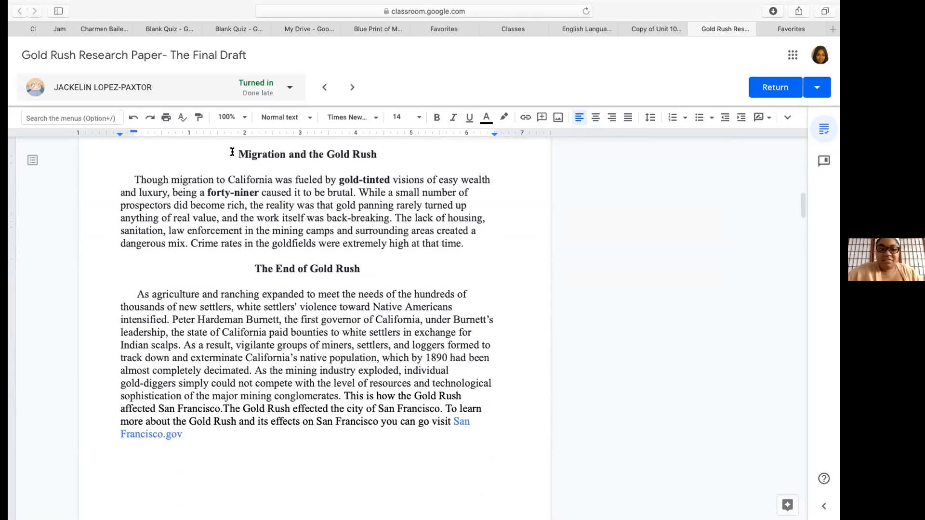
pyautogui.moveTo(234, 154); pyautogui.dragTo(378, 159)
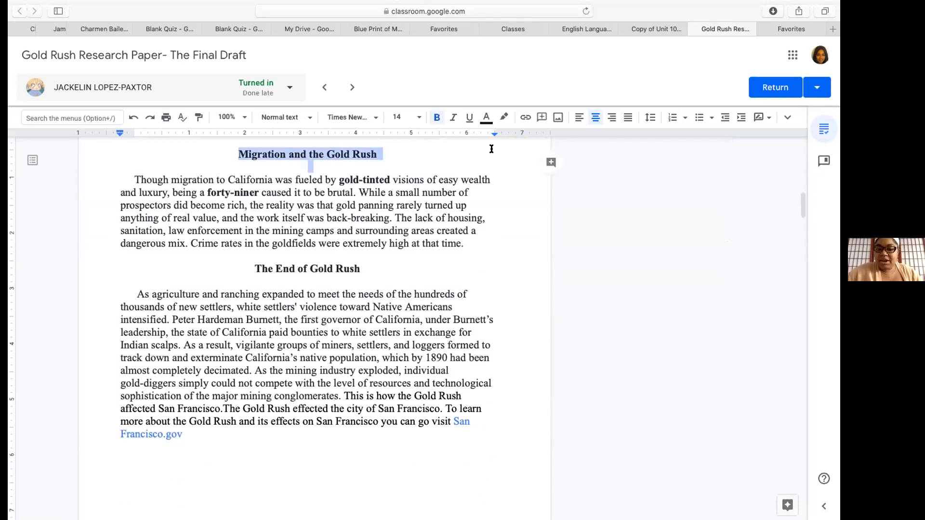
pyautogui.click(549, 161)
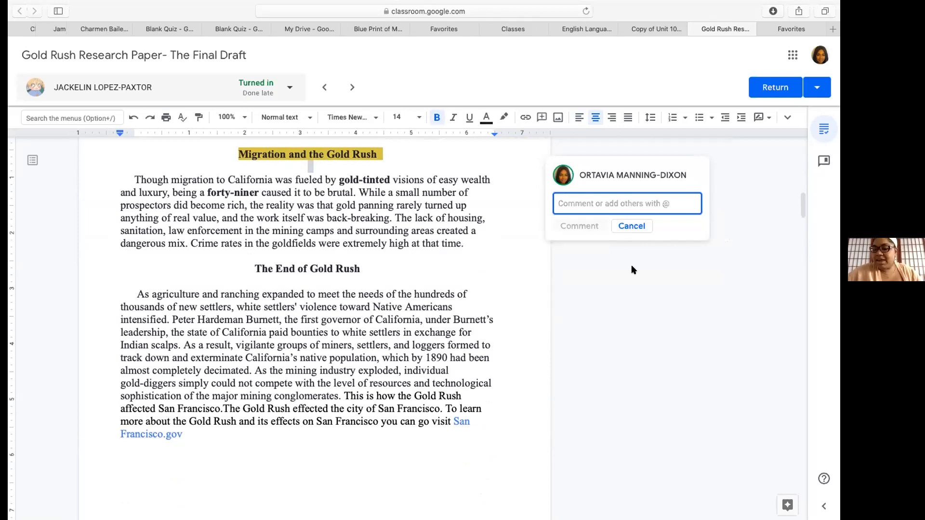
pyautogui.click(635, 226)
# Scroll back up and show the grading side panel again
pyautogui.scroll(3, 481, 379)
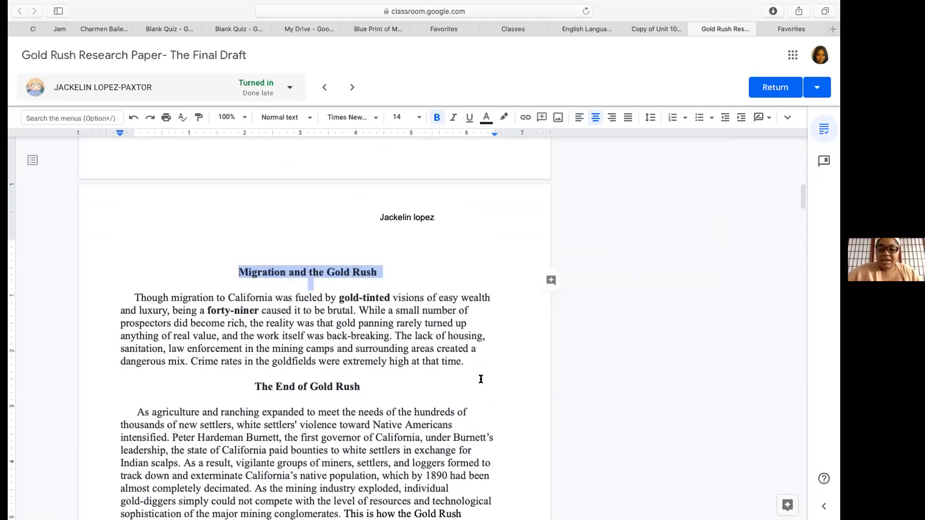
pyautogui.scroll(6, 706, 418)
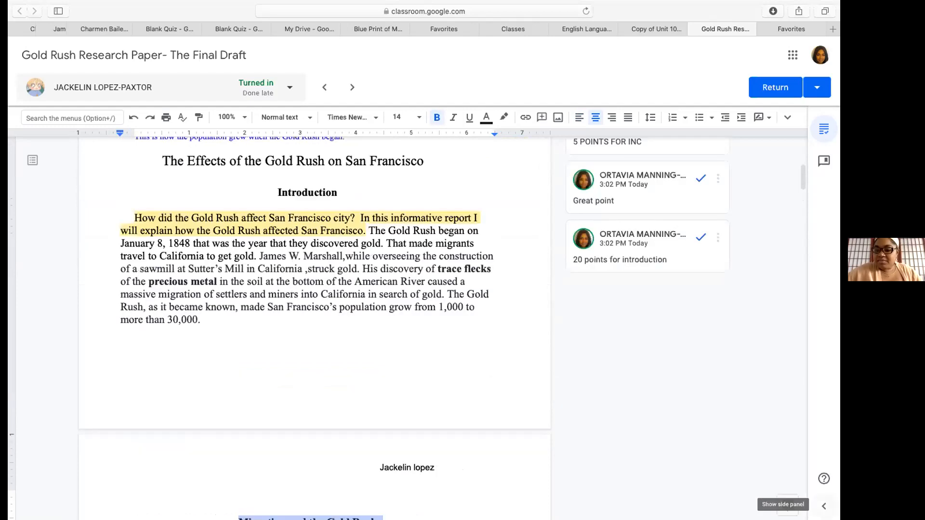
pyautogui.click(824, 506)
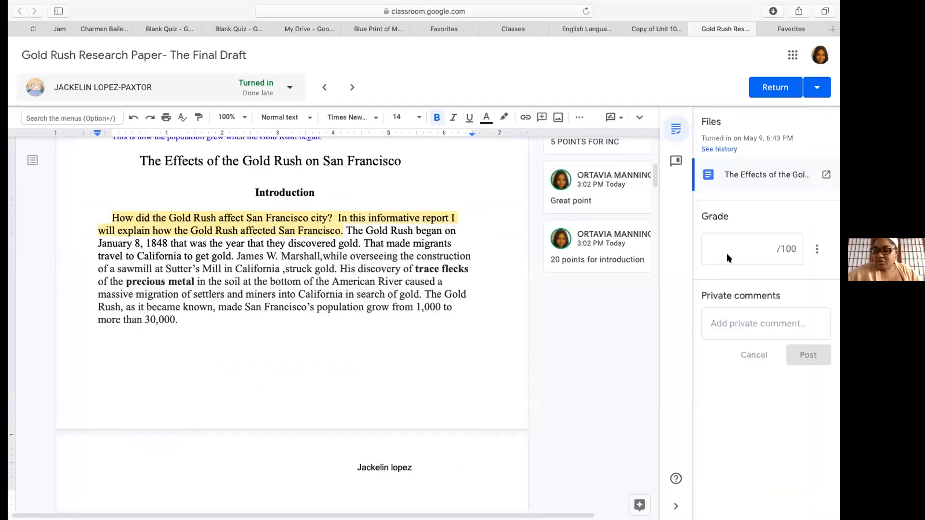
# Enter a draft grade of 92/100 for the Gold Rush paper, then view the Dream House slides
pyautogui.click(754, 247)
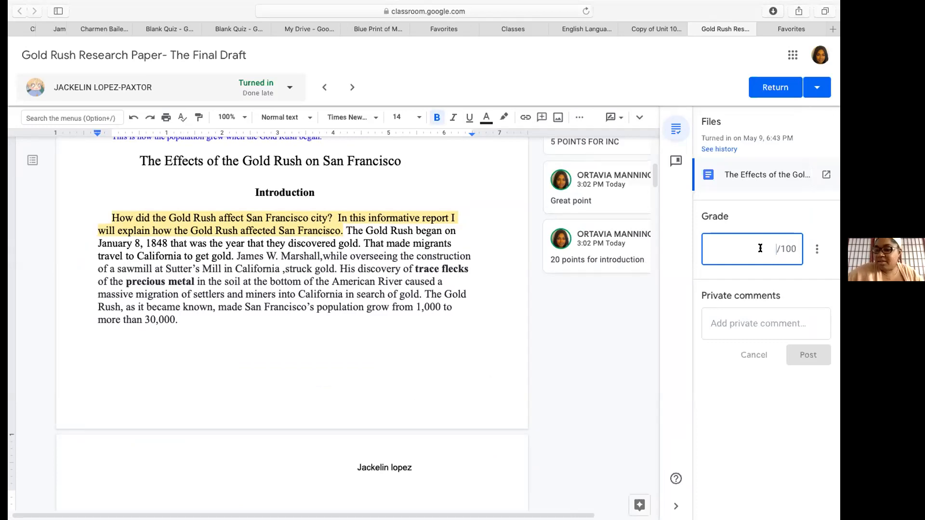
pyautogui.write('92')
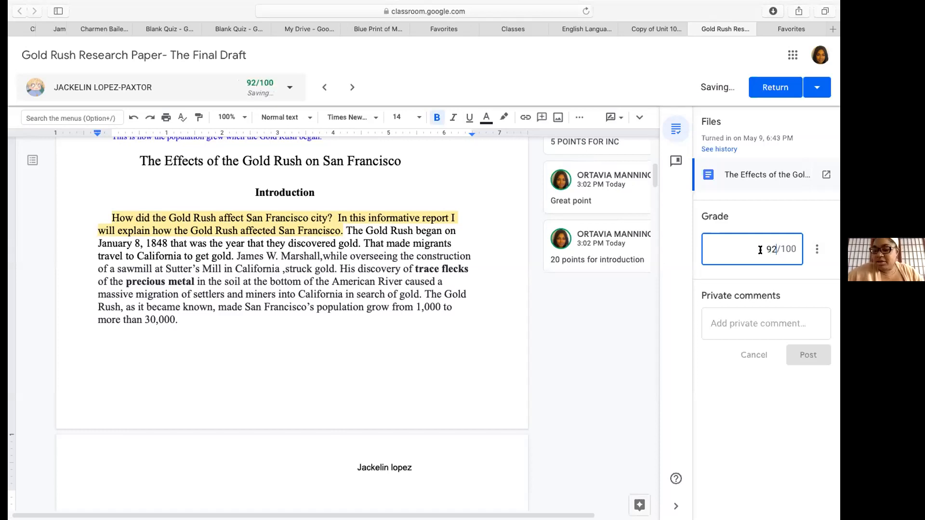
pyautogui.click(744, 321)
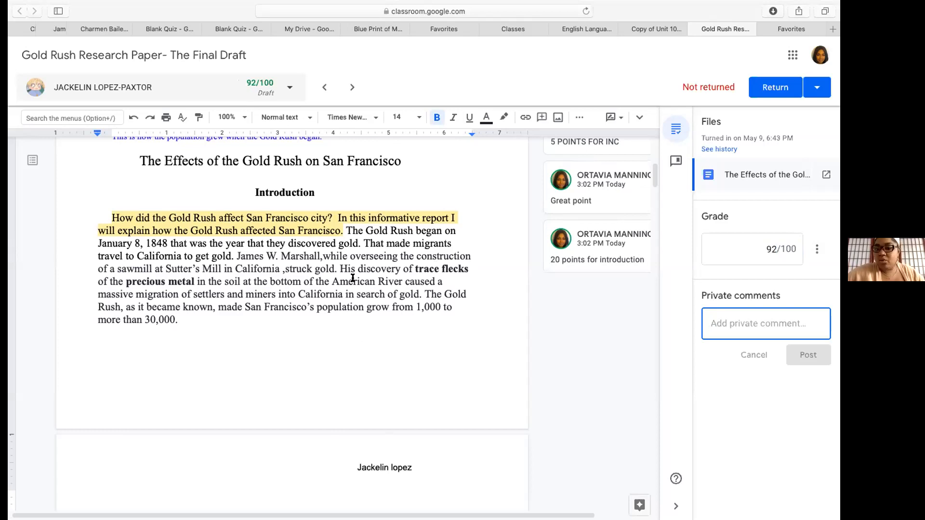
pyautogui.scroll(1, 353, 279)
pyautogui.scroll(10, 352, 279)
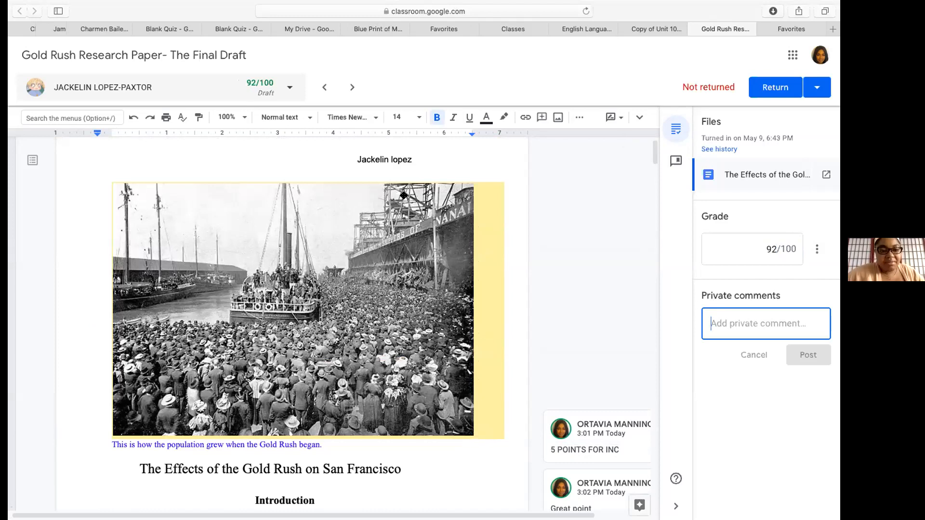
pyautogui.click(378, 29)
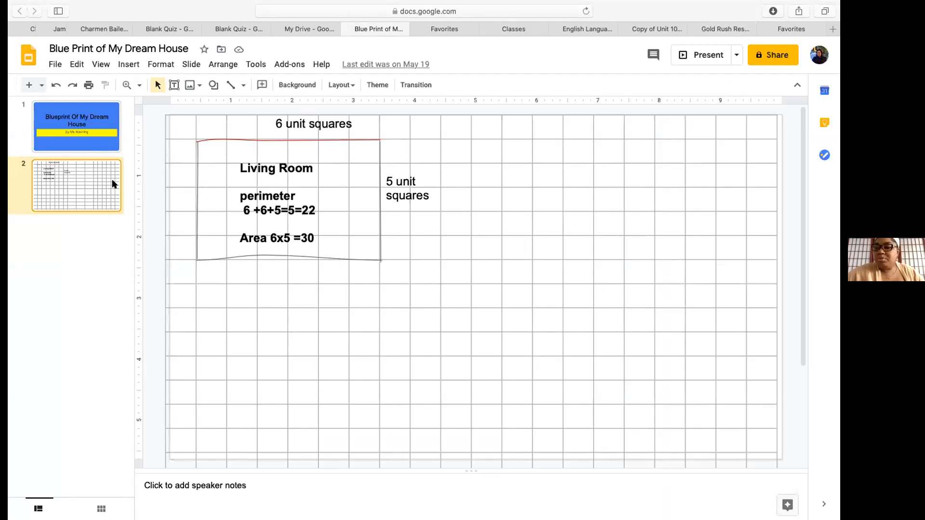
# Return from the Dream House slides to the Gold Rush paper's grading view
pyautogui.click(722, 29)
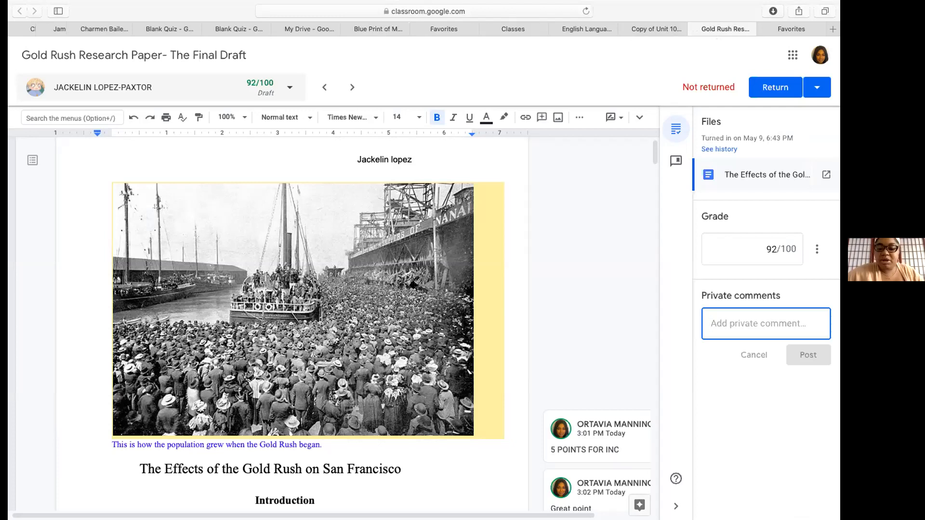